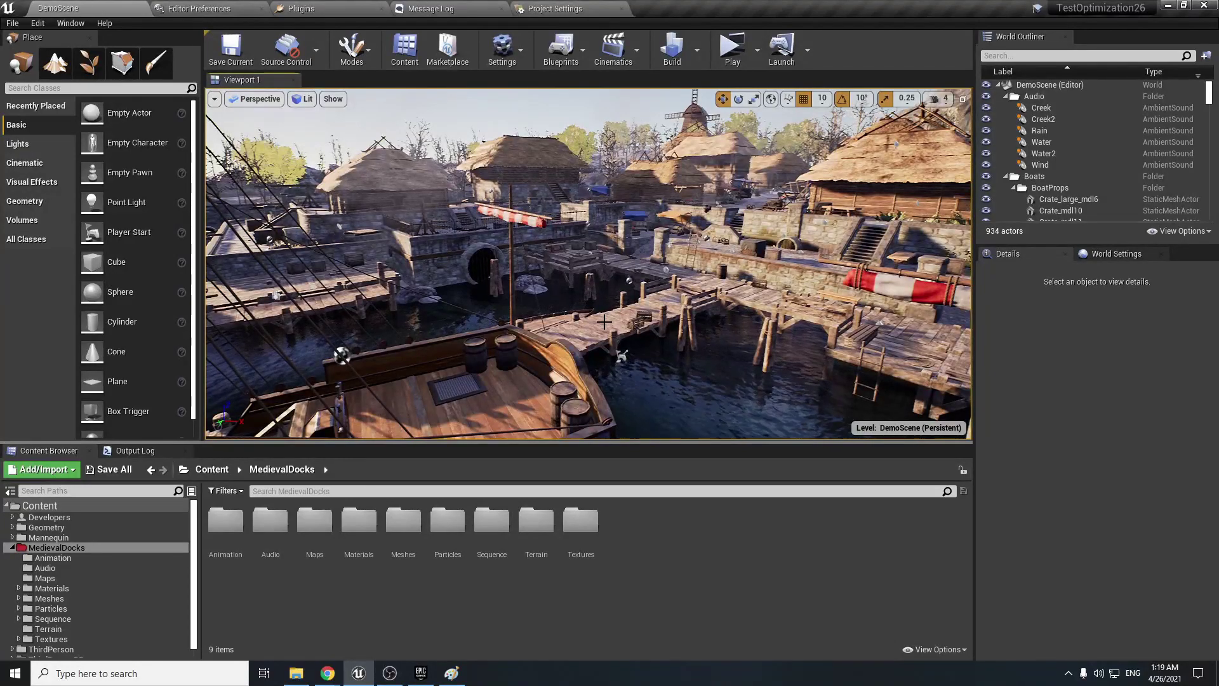
Step: Look over the docks, boats and village in the level, and select the MedievalDocks content folder
key("w")
right_click_drag(603, 322, 407, 314)
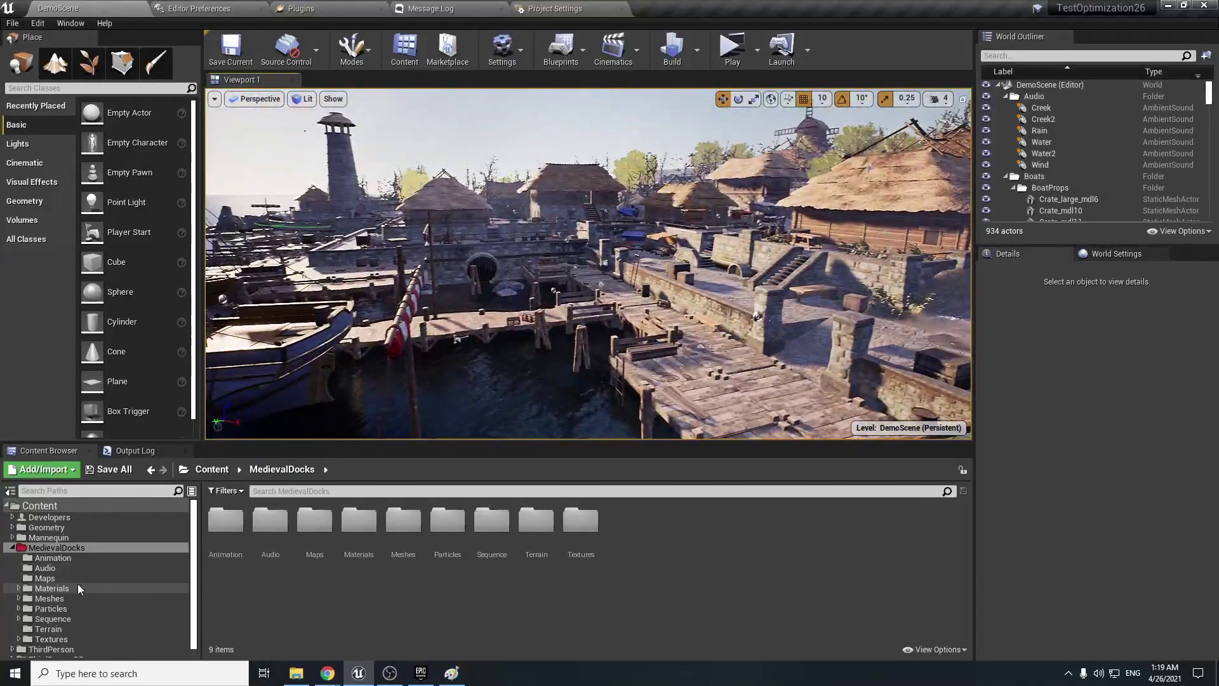
left_click(54, 549)
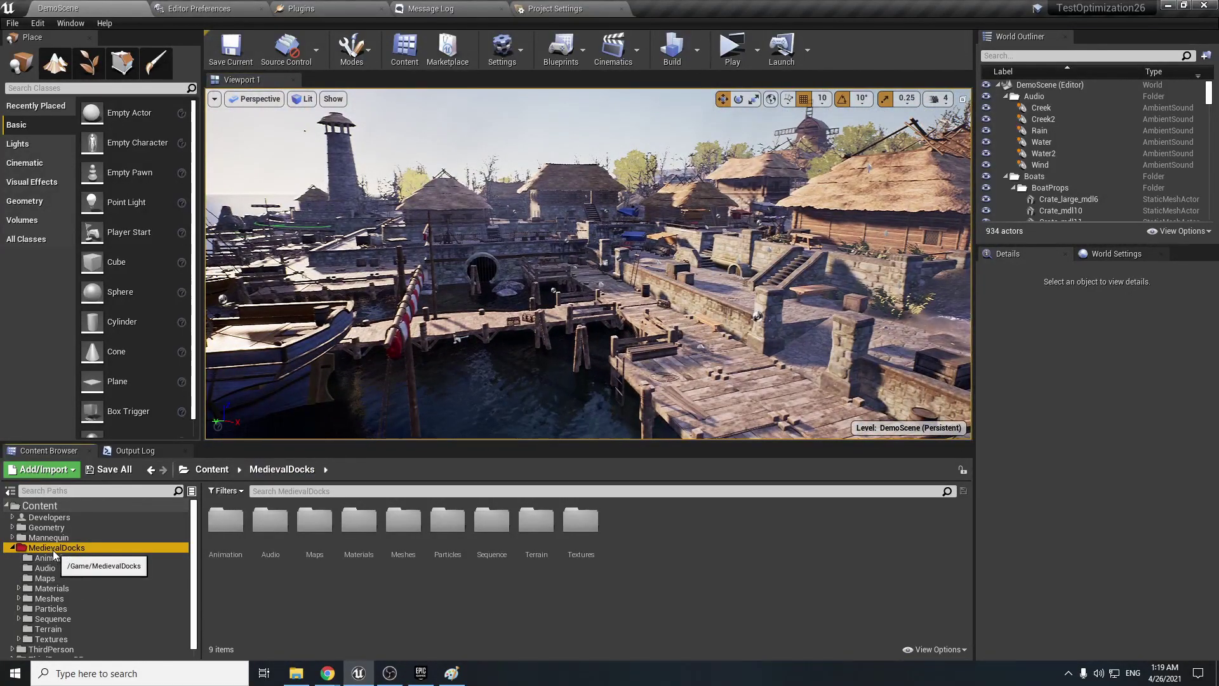
right_click_drag(482, 285, 507, 296)
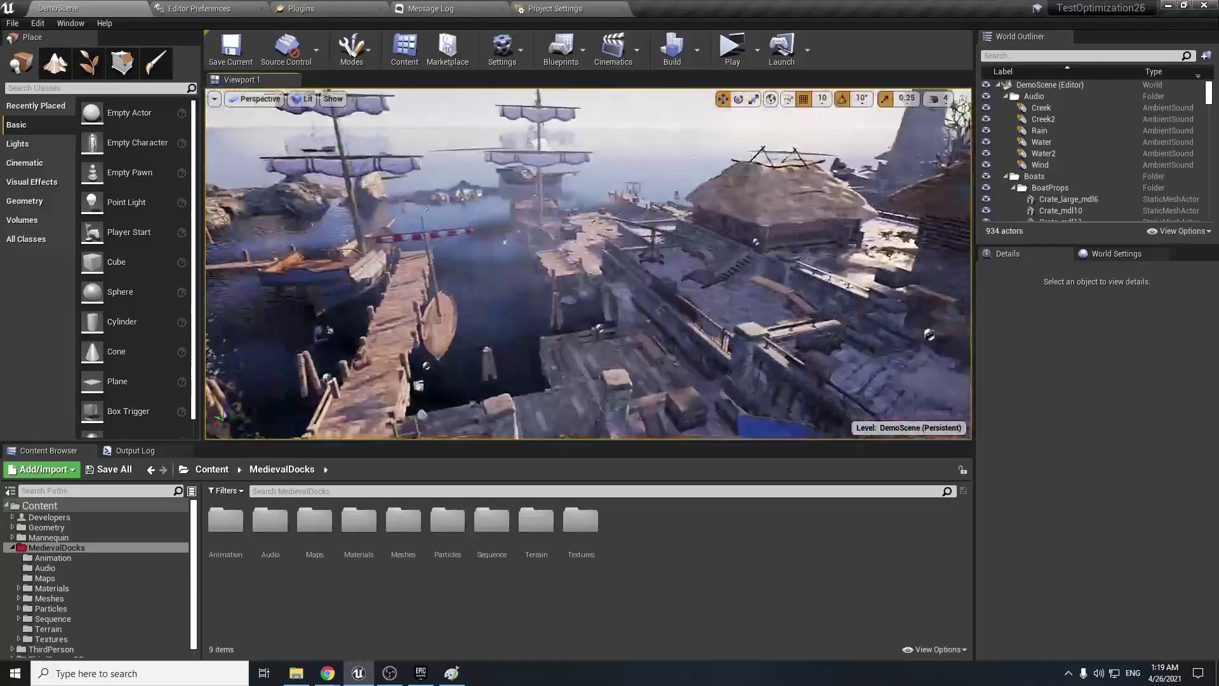
right_click_drag(557, 252, 571, 375)
mouse_move(1209, 100)
left_mouse_down()
mouse_move(1191, 216)
mouse_move(1214, 87)
left_mouse_up()
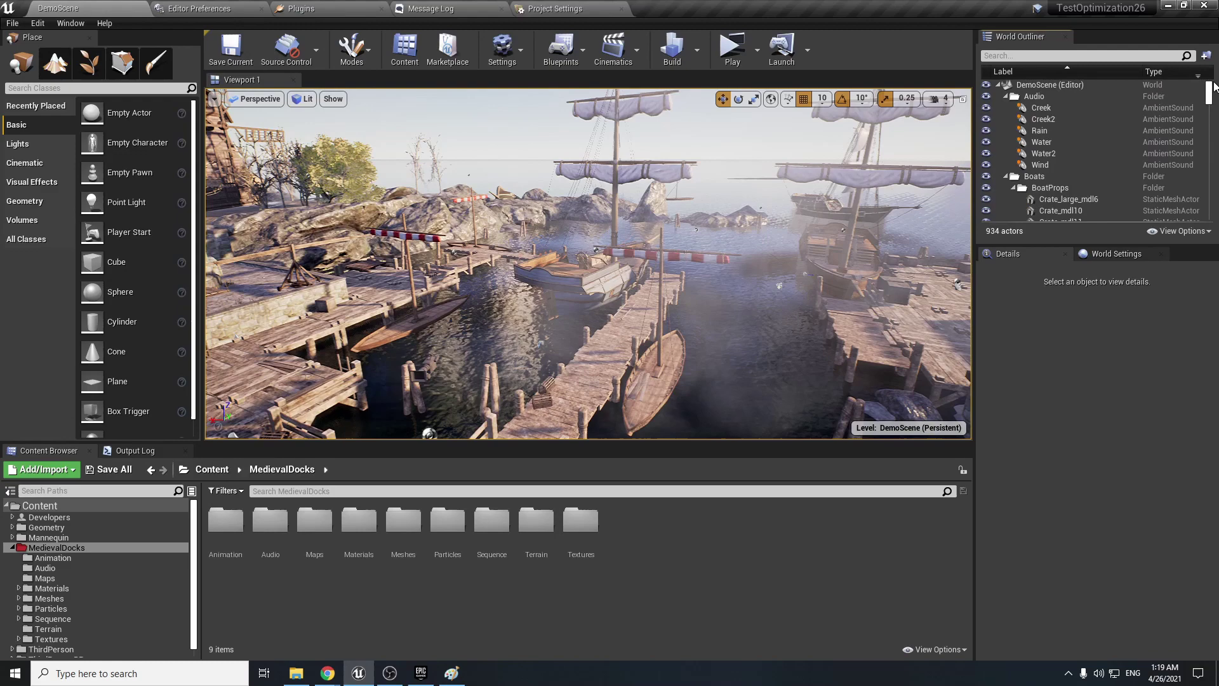
Step: Close the Editor Preferences, Plugins and Message Log tabs
middle_click(185, 5)
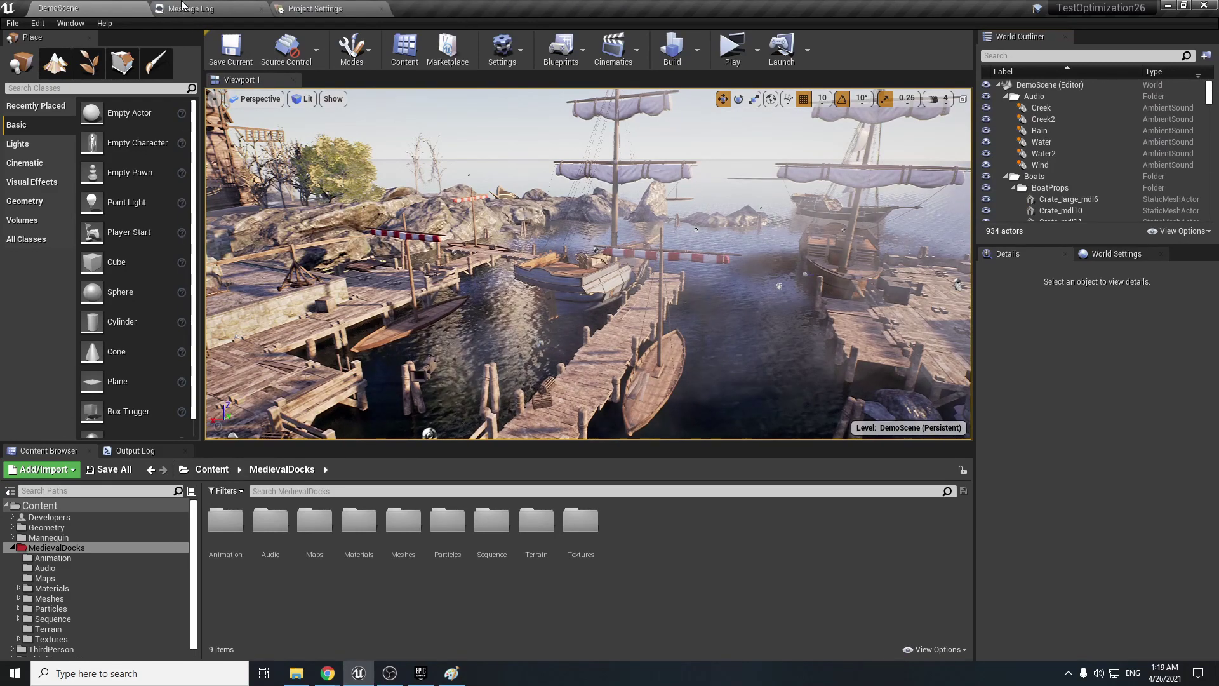
middle_click(182, 5)
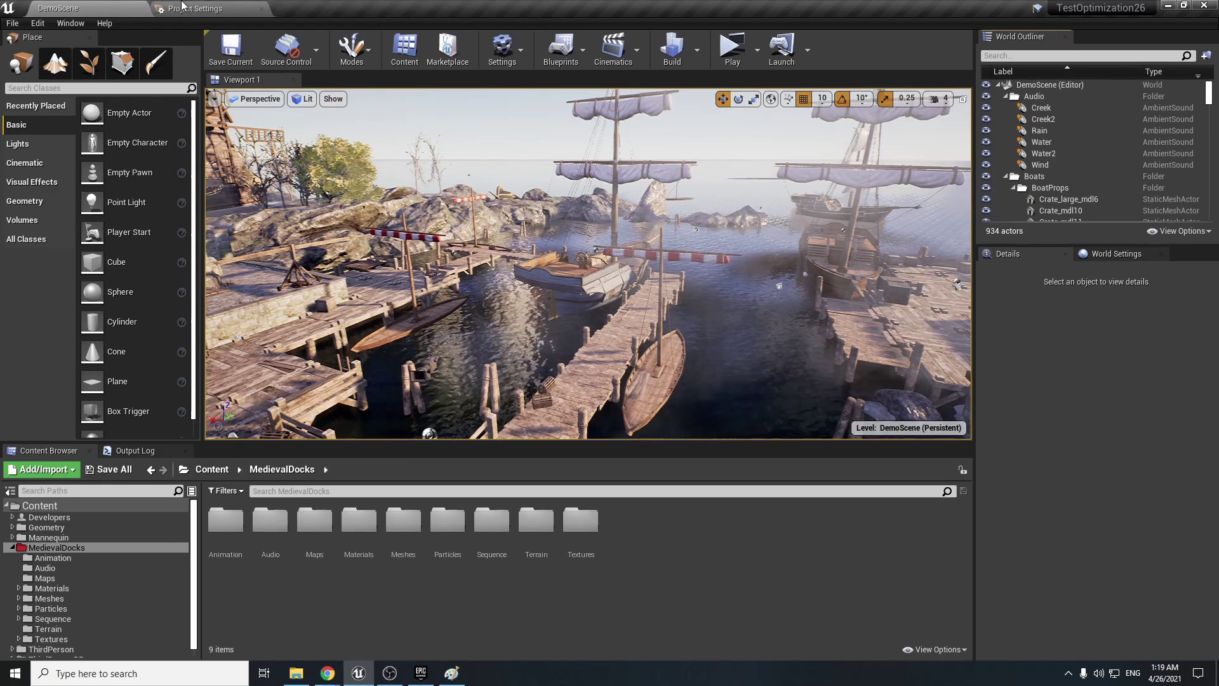
Step: Open the level's primitive statistics and sort the meshes by total triangle count, highest first
left_click(80, 25)
left_click(74, 184)
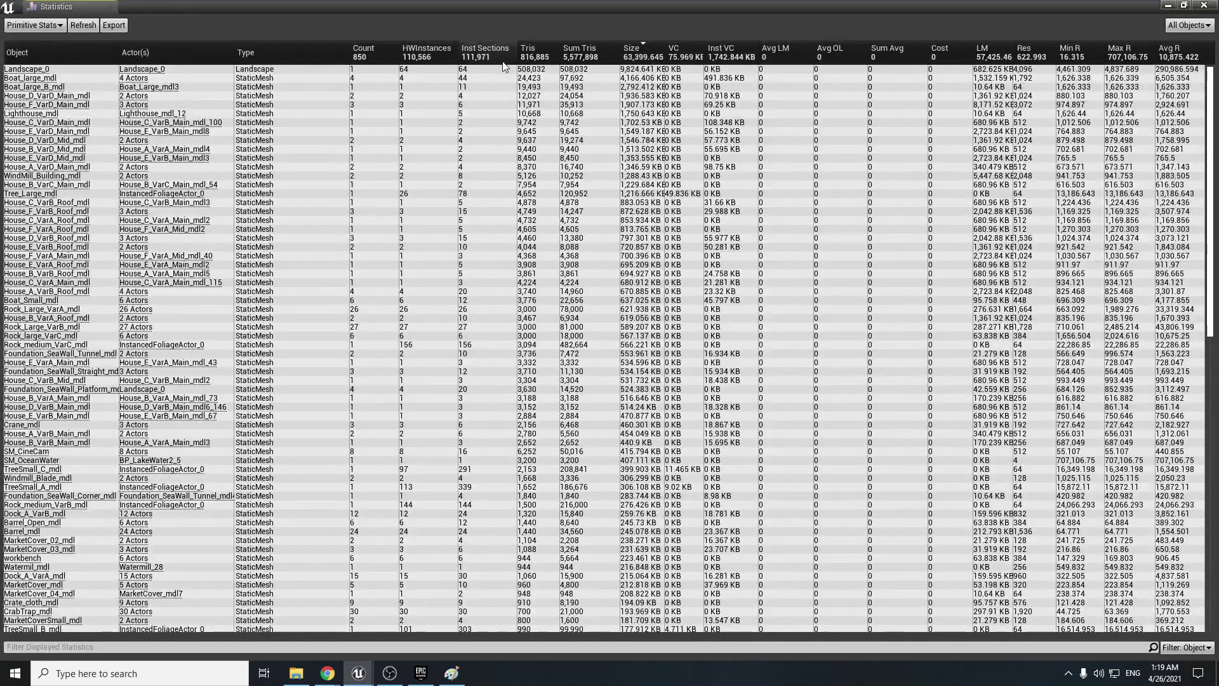
left_click(597, 56)
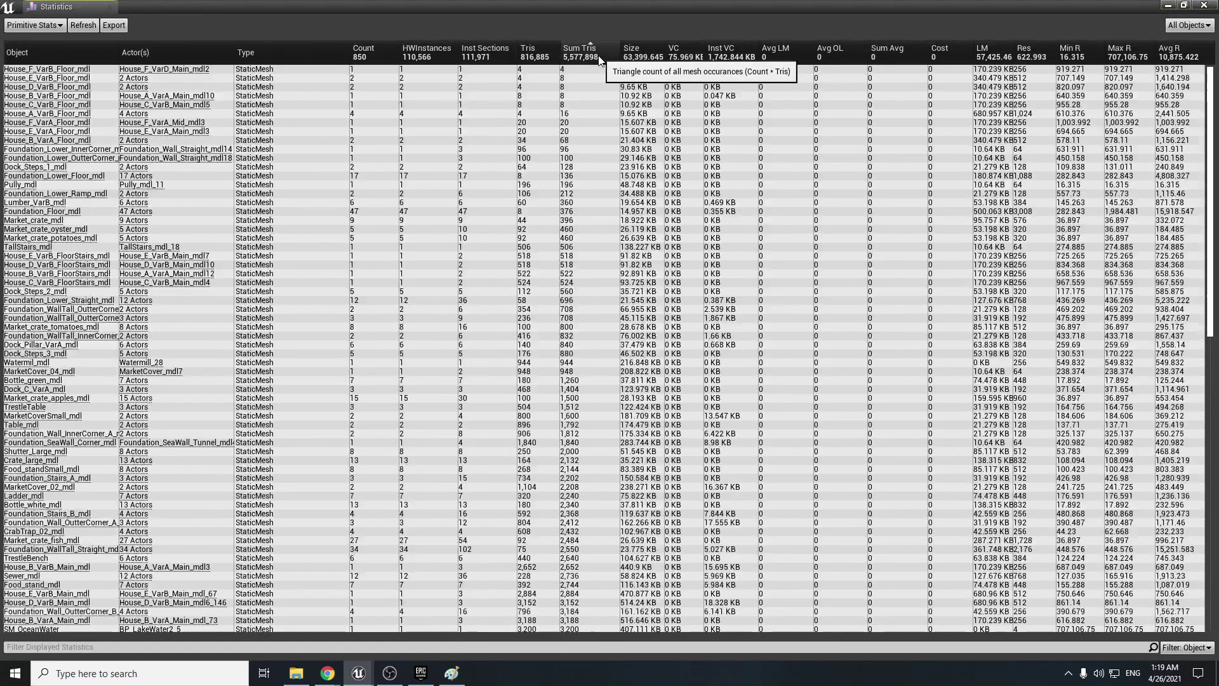
left_click(599, 57)
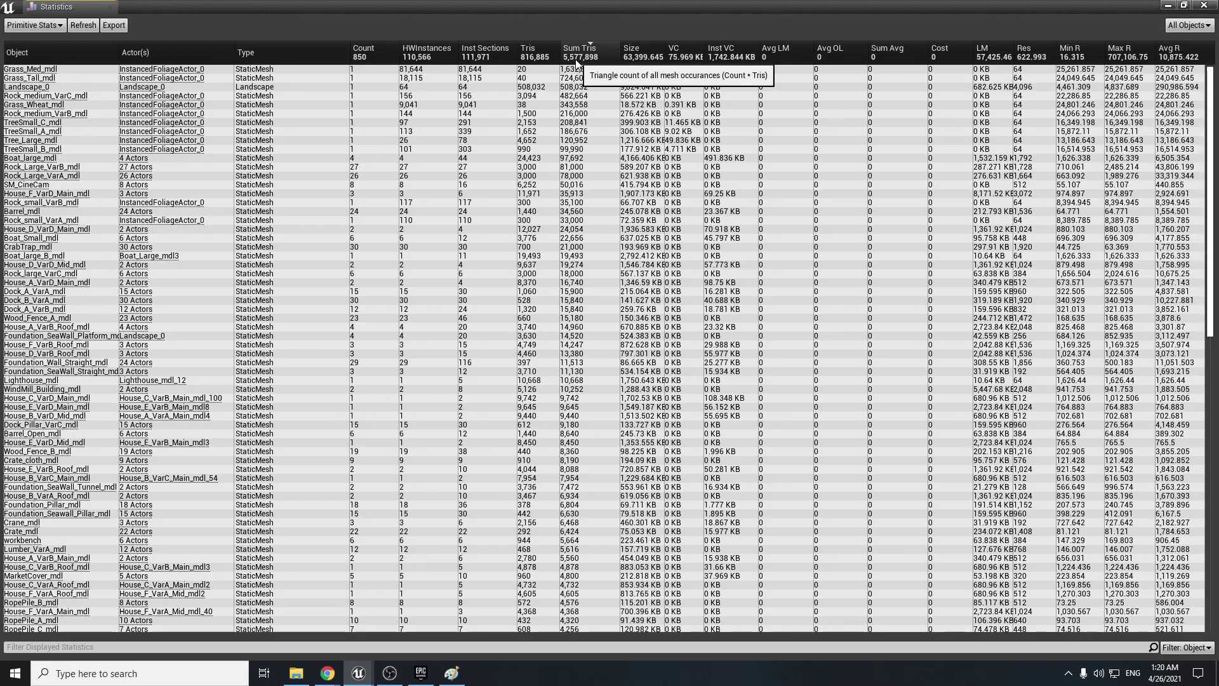
Step: Switch the statistics to Texture Stats, sort by current dimension and review the texture resolutions through the list
left_click(43, 26)
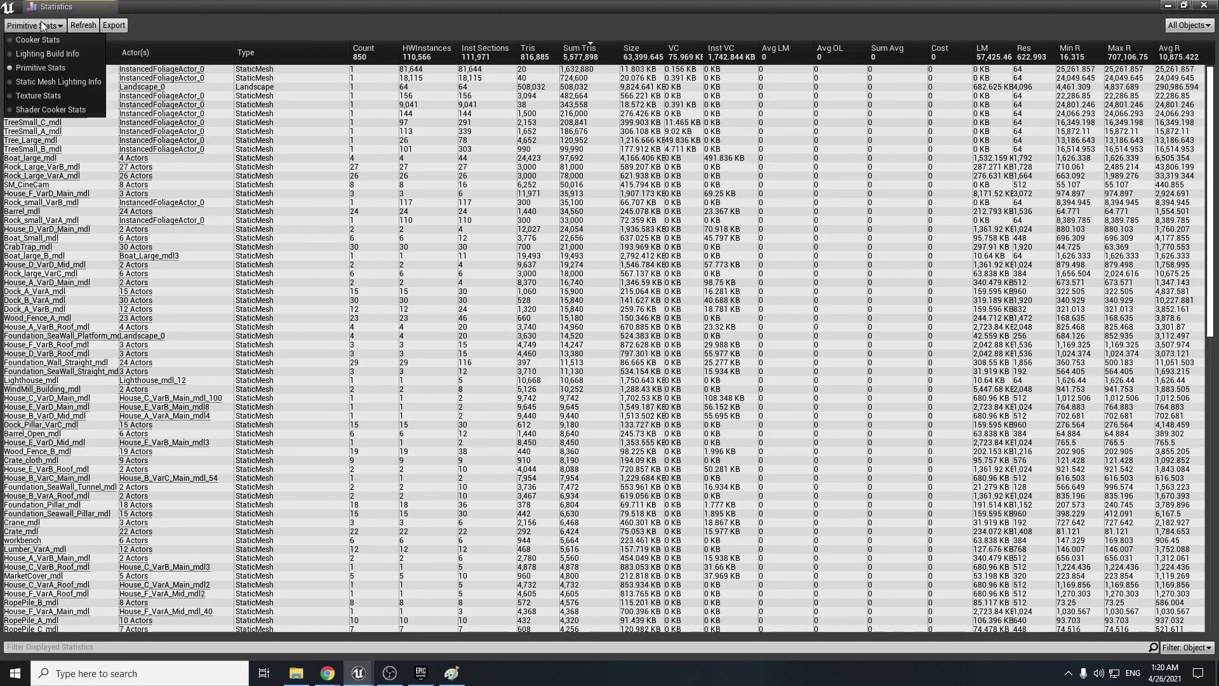
left_click(21, 95)
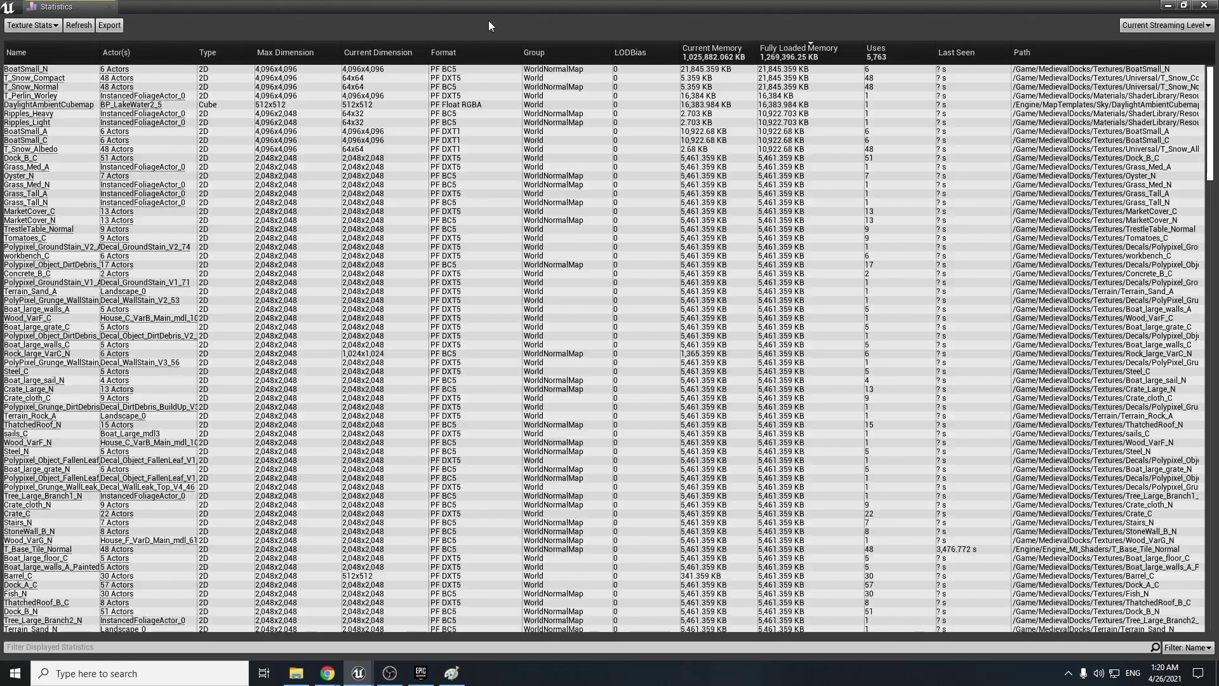
left_click(384, 56)
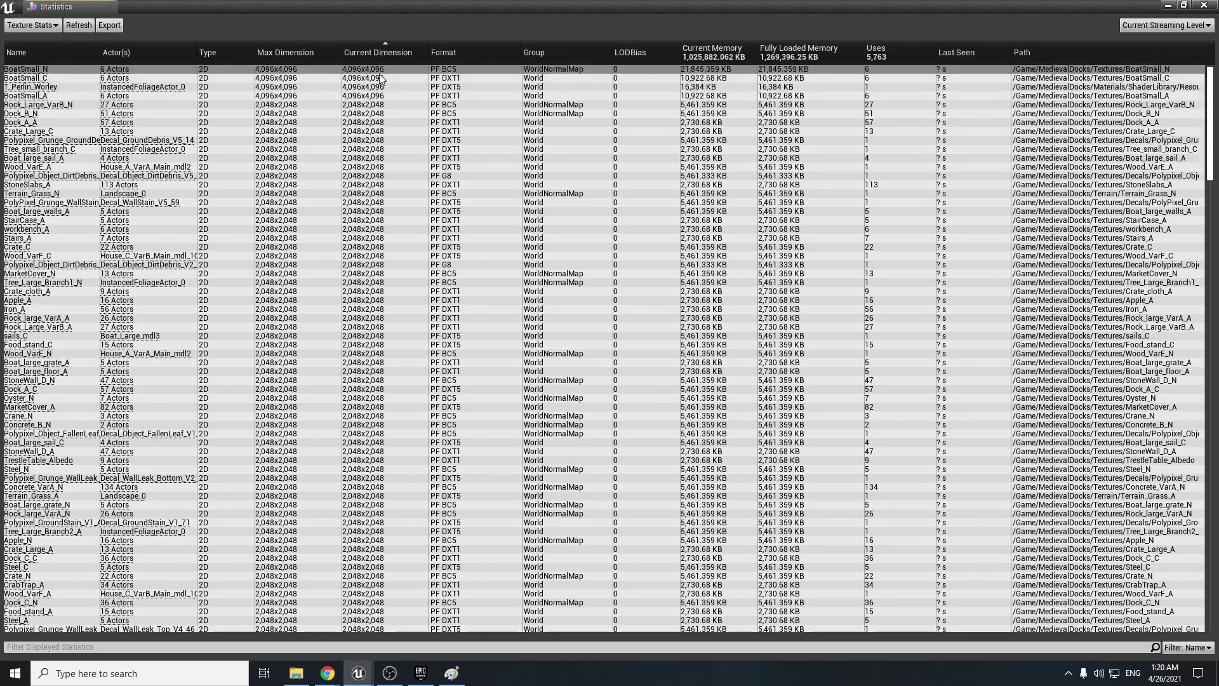
scroll(373, 259, "down", 5)
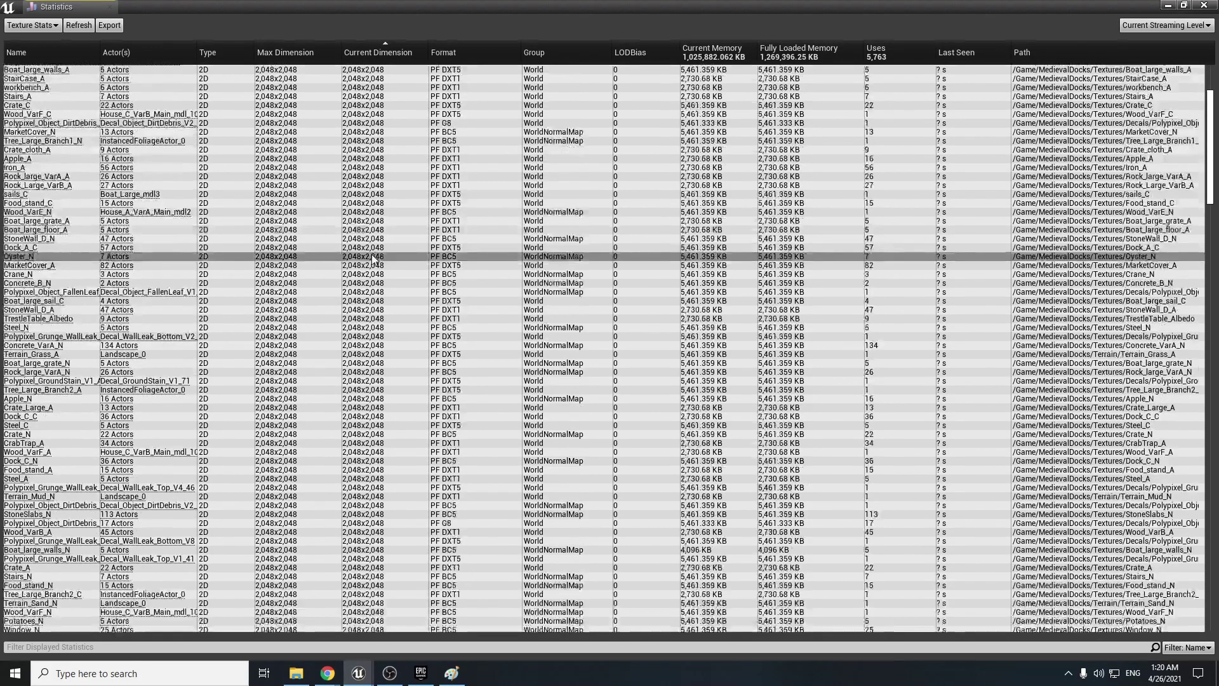
scroll(375, 259, "down", 20)
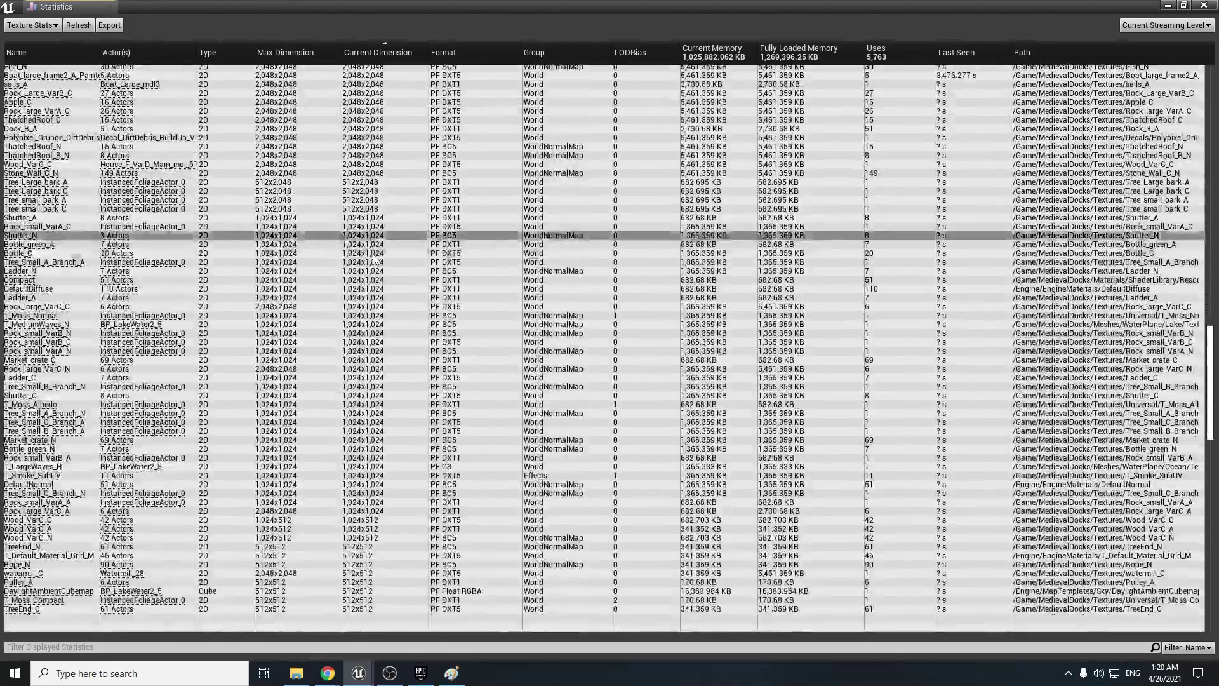
scroll(374, 259, "up", 20)
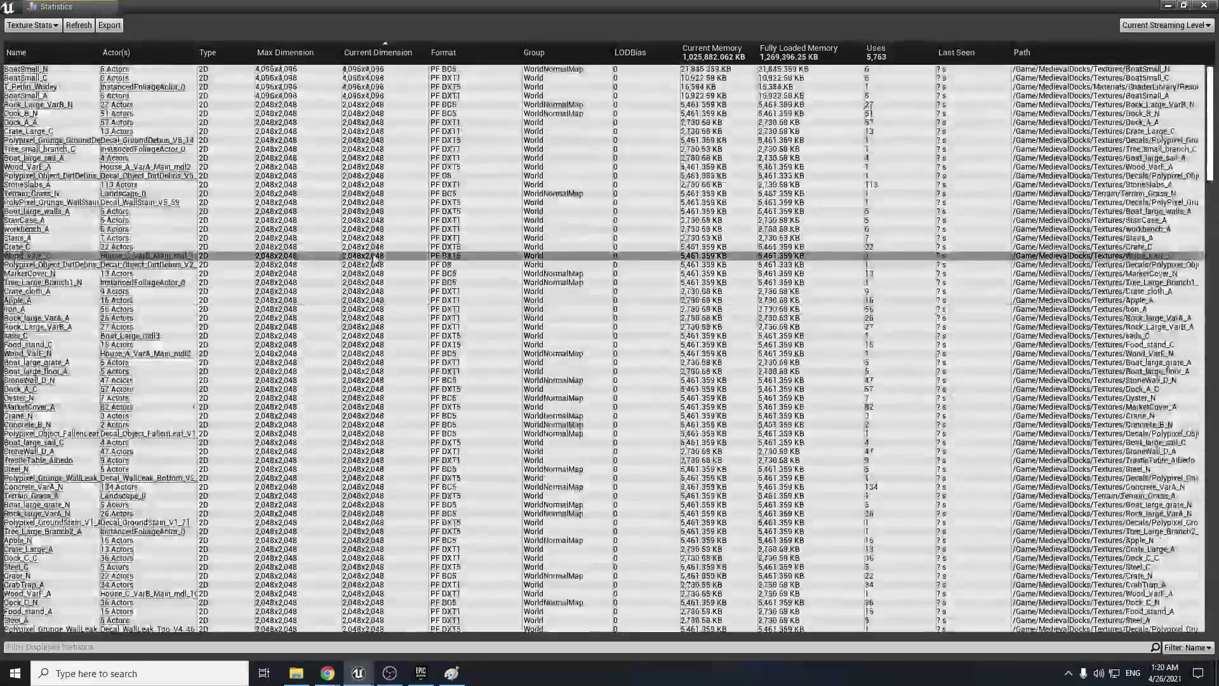
Step: Sort the texture statistics by fully loaded memory, largest first
left_click(783, 57)
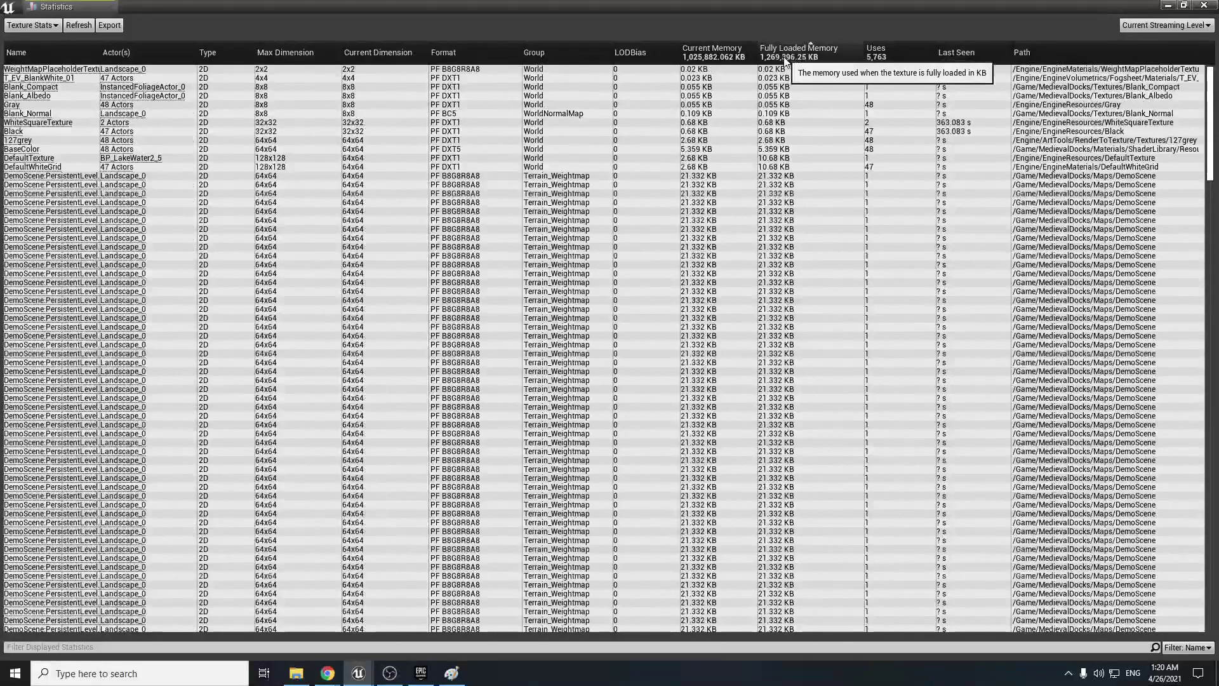
left_click(783, 59)
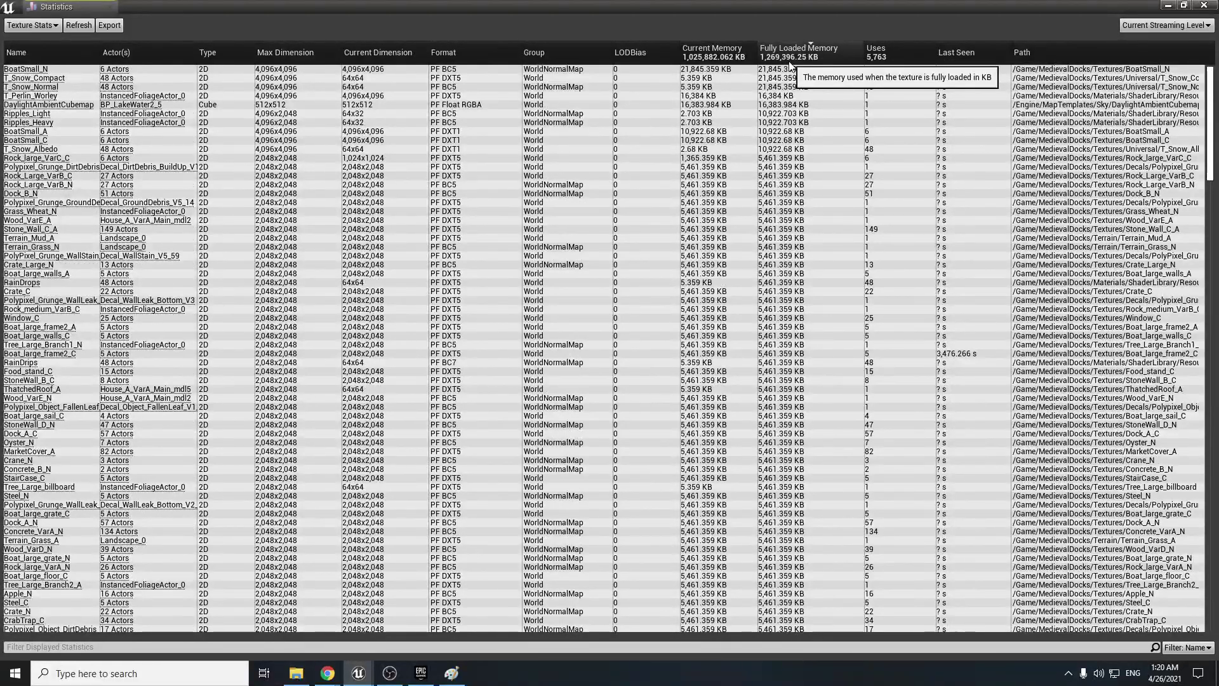
left_click(794, 54)
left_click(796, 53)
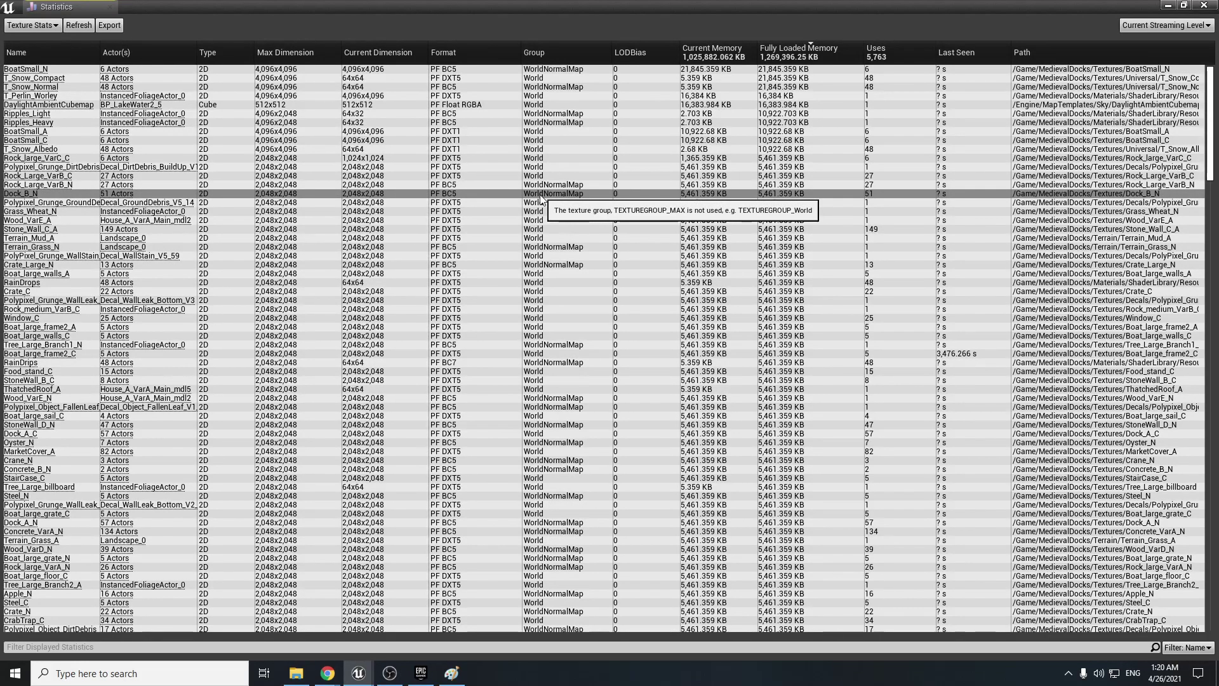
Step: Review the Static Mesh Lighting Info statistics and close the Statistics window
left_click(10, 26)
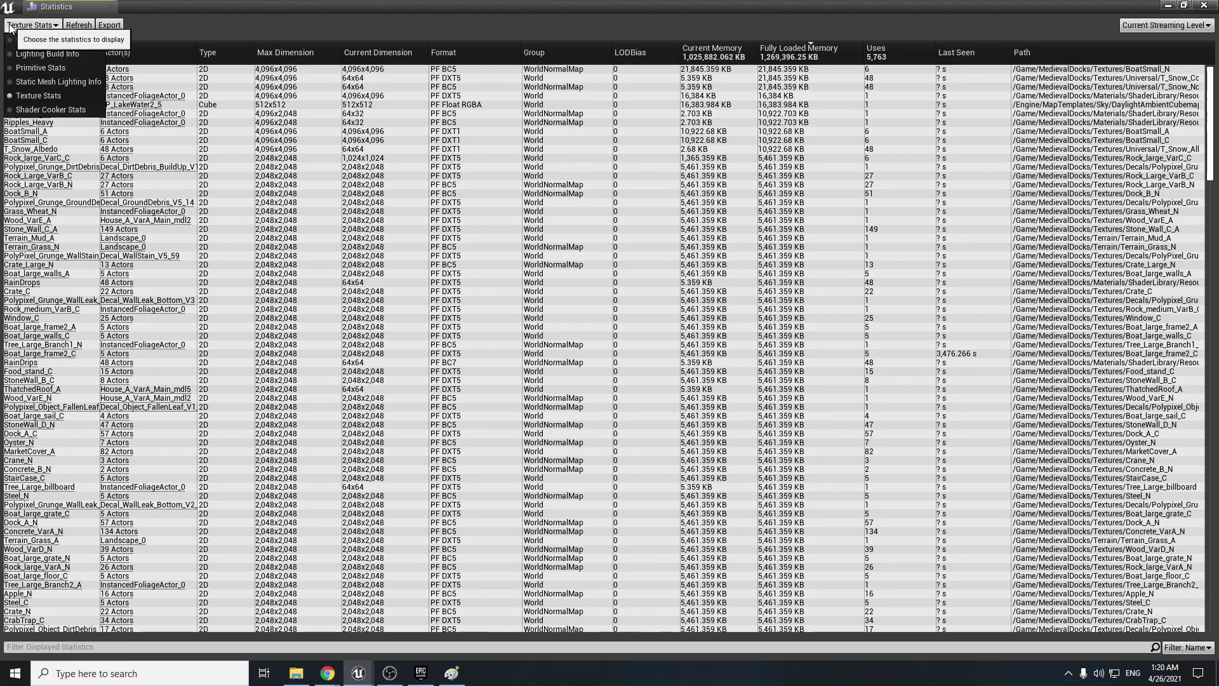
left_click(26, 87)
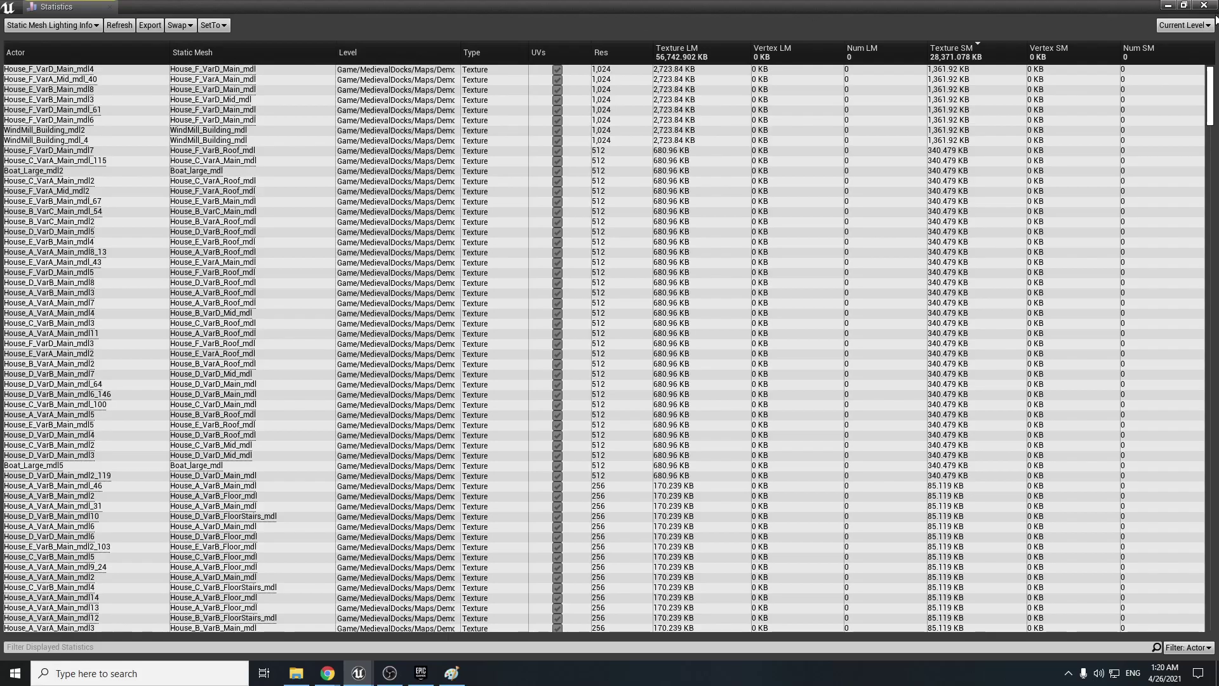
left_click(1203, 6)
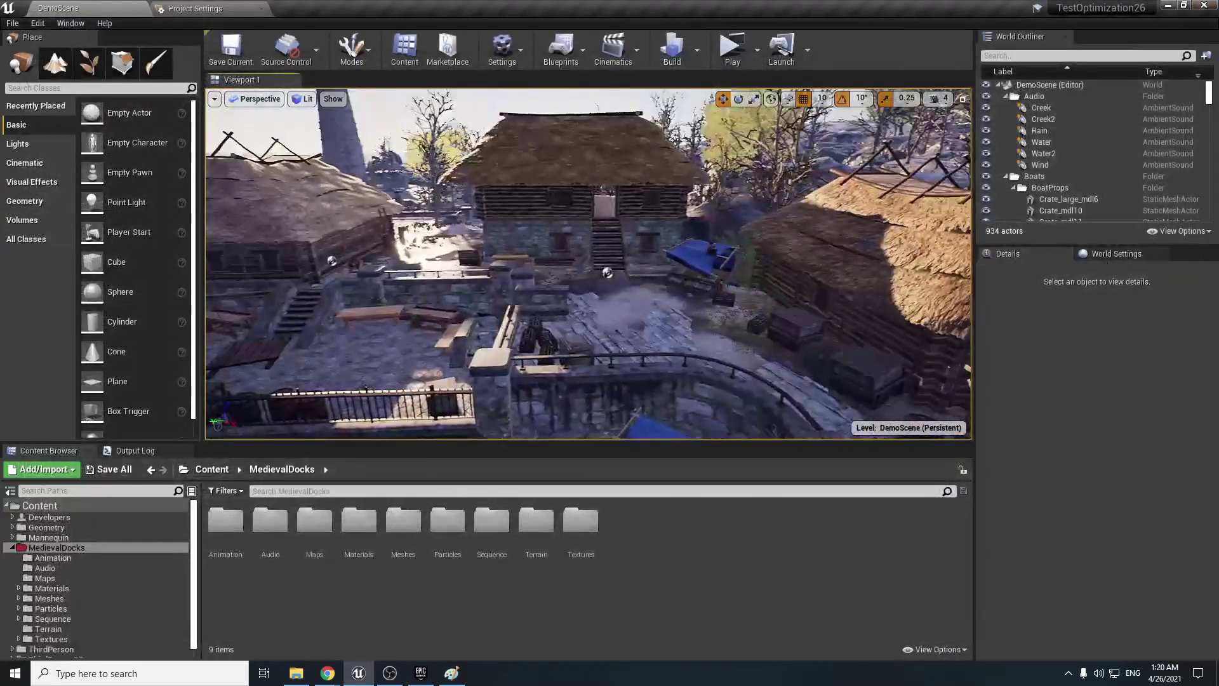
Step: Locate an ambient dust emitter over the water and hide the entire Particles folder in the level
right_click_drag(588, 263, 648, 285)
left_click(684, 398)
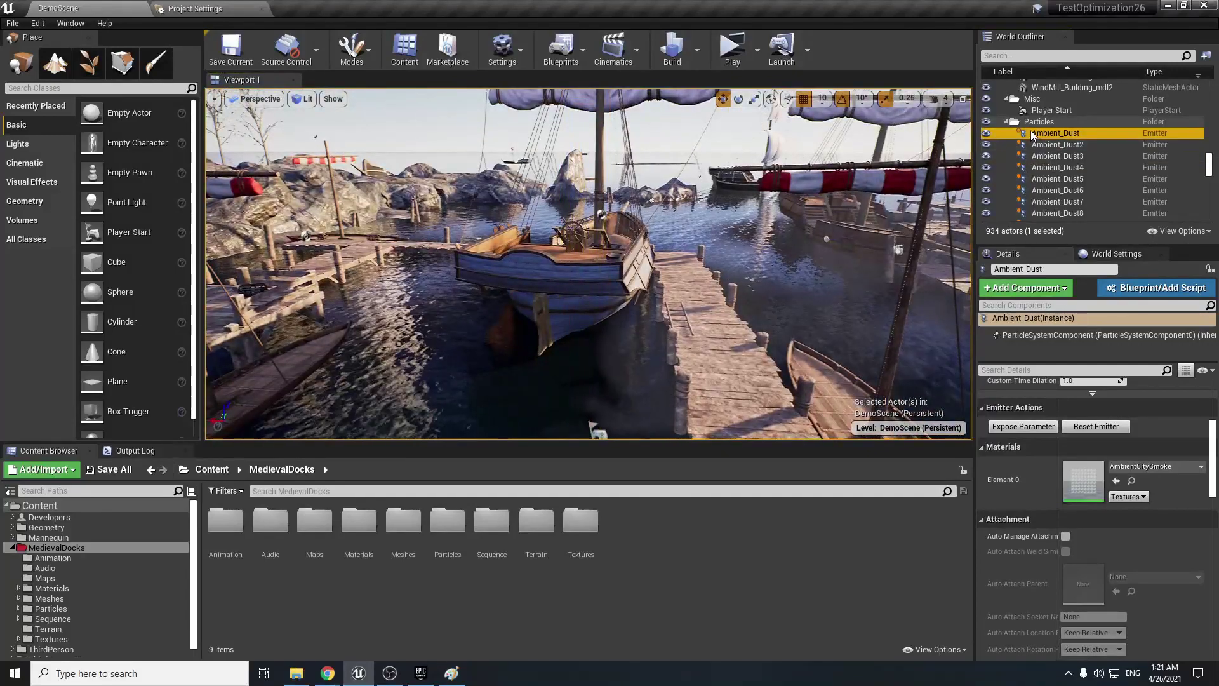
left_click(1023, 124)
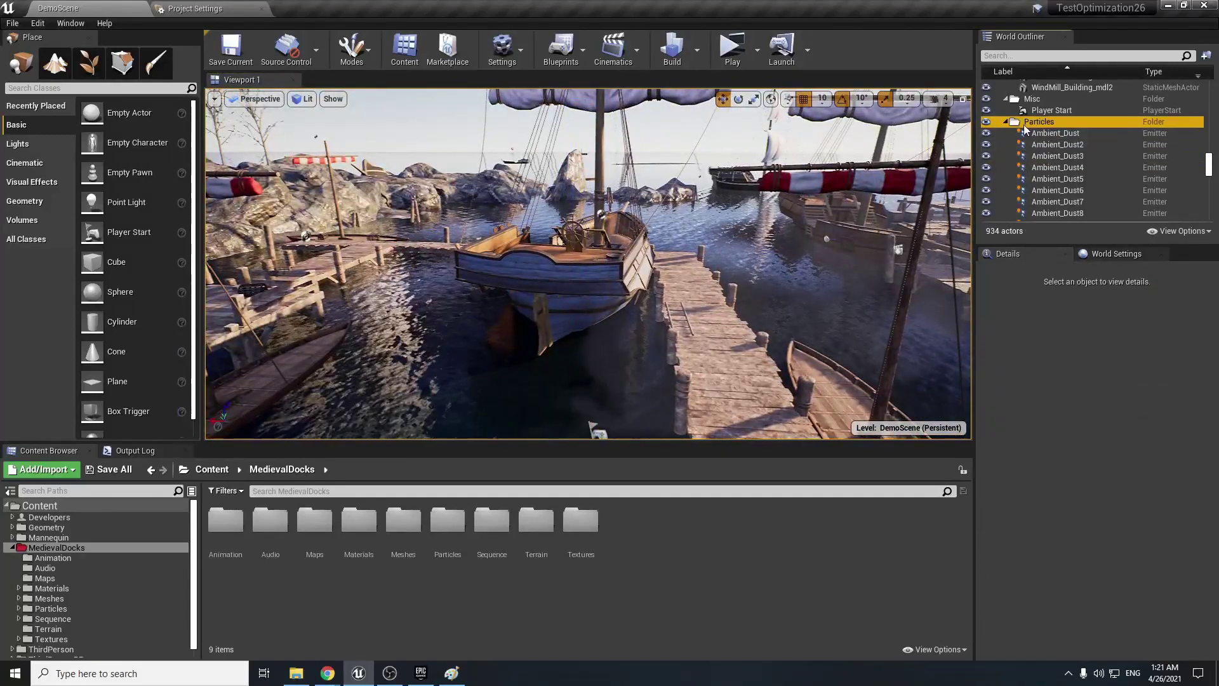
left_click(986, 122)
Step: Examine the lake water's M_LakeWater_01_Inst material for shader instructions, parameters and parent material, and close it
left_click(419, 355)
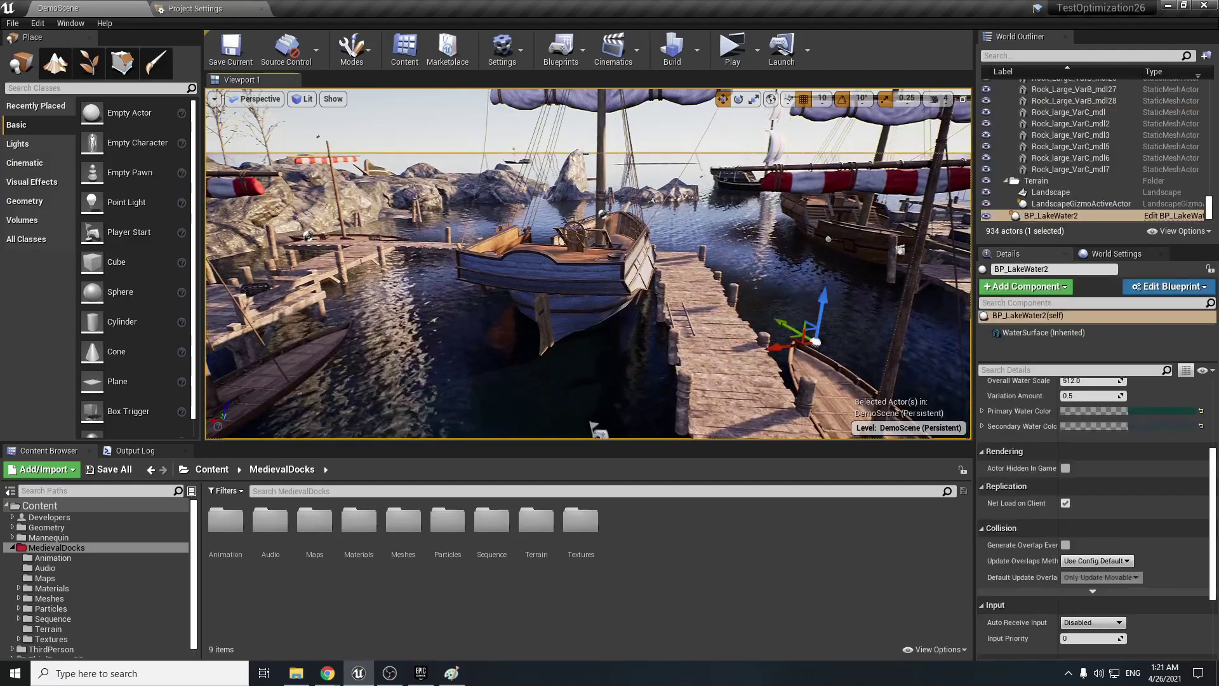
right_click_drag(419, 356, 292, 355)
right_click_drag(656, 361, 575, 391)
scroll(1059, 467, "up", 5)
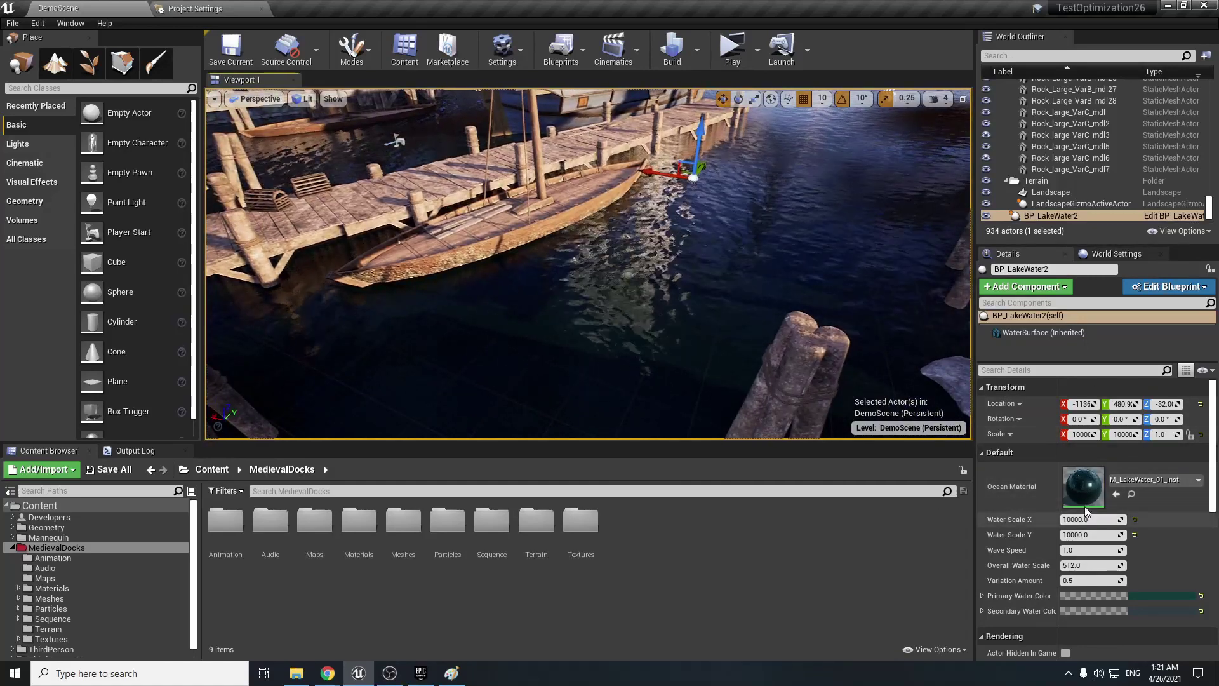
double_click(1083, 486)
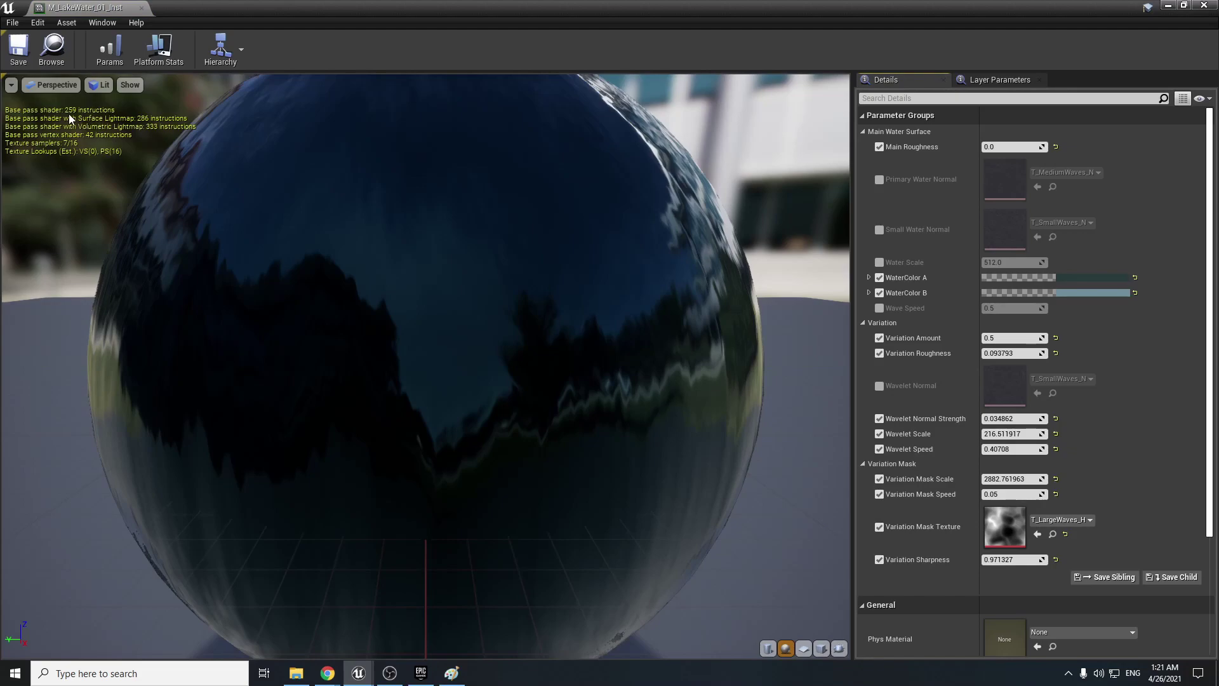
left_click_drag(310, 227, 267, 203)
scroll(1012, 457, "down", 3)
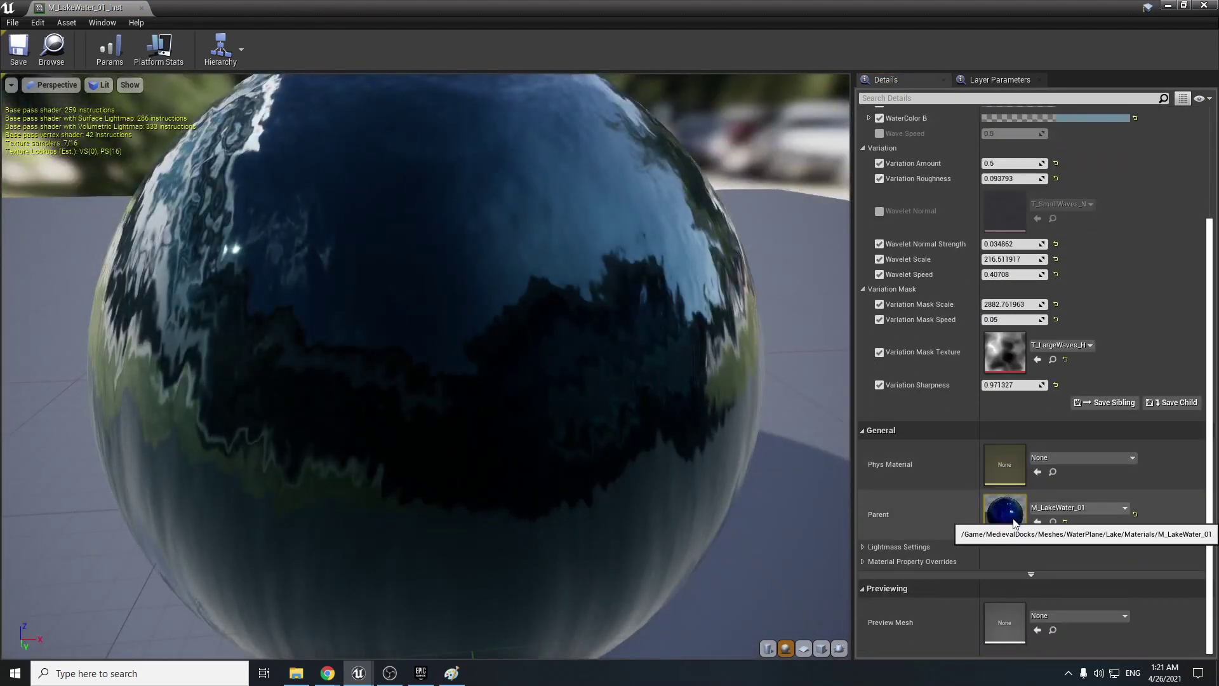
scroll(1015, 522, "up", 3)
left_click(141, 7)
Step: Select the small sailboat beside the wooden dock and open its static mesh Boat_Small_mdl
right_click_drag(730, 311, 610, 279)
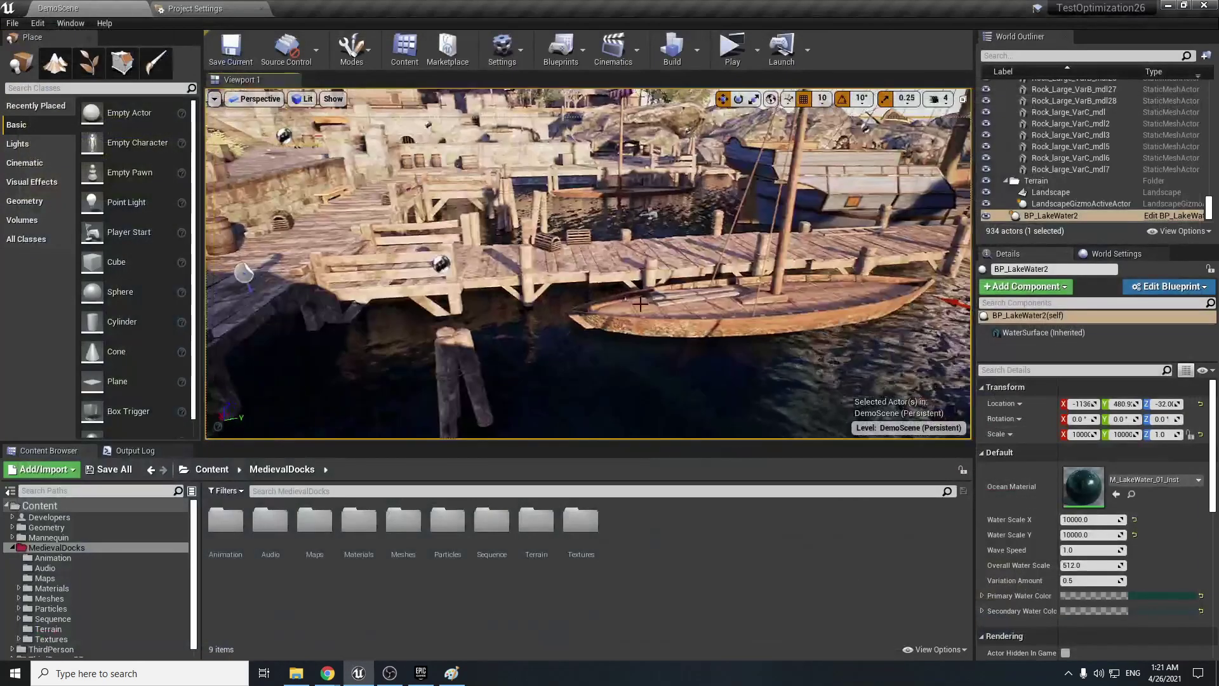
left_click(730, 317)
right_click_drag(730, 318, 838, 318)
scroll(1035, 522, "down", 5)
scroll(1035, 522, "up", 4)
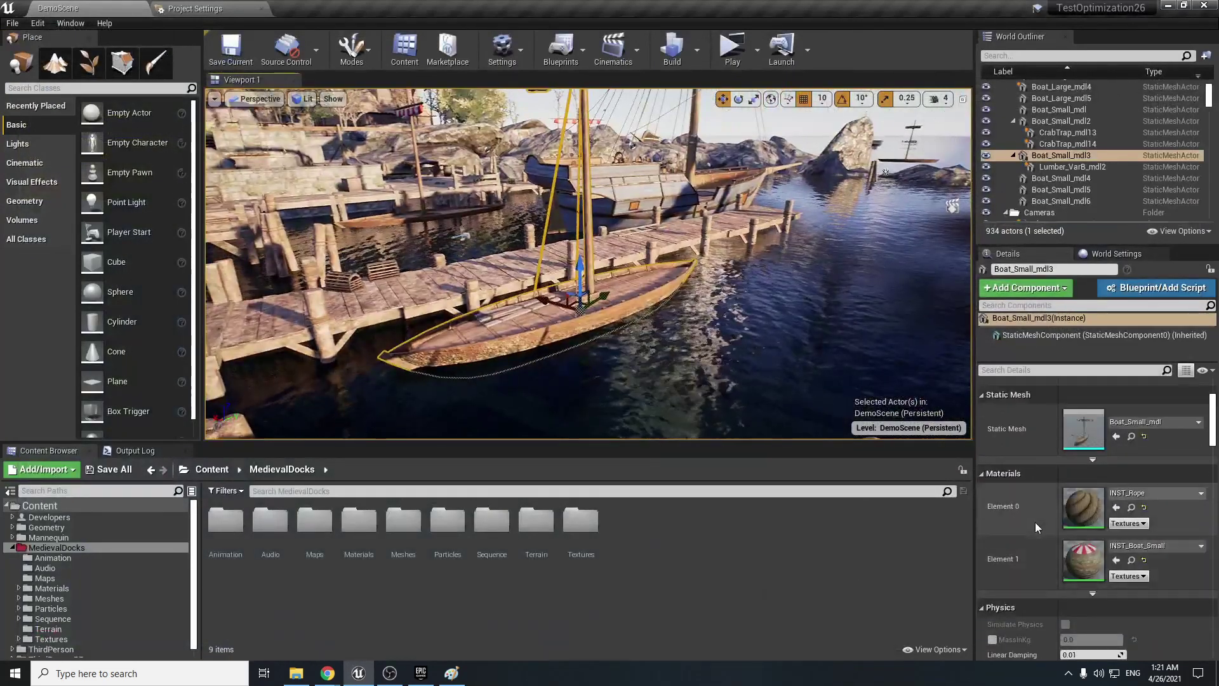
double_click(1073, 512)
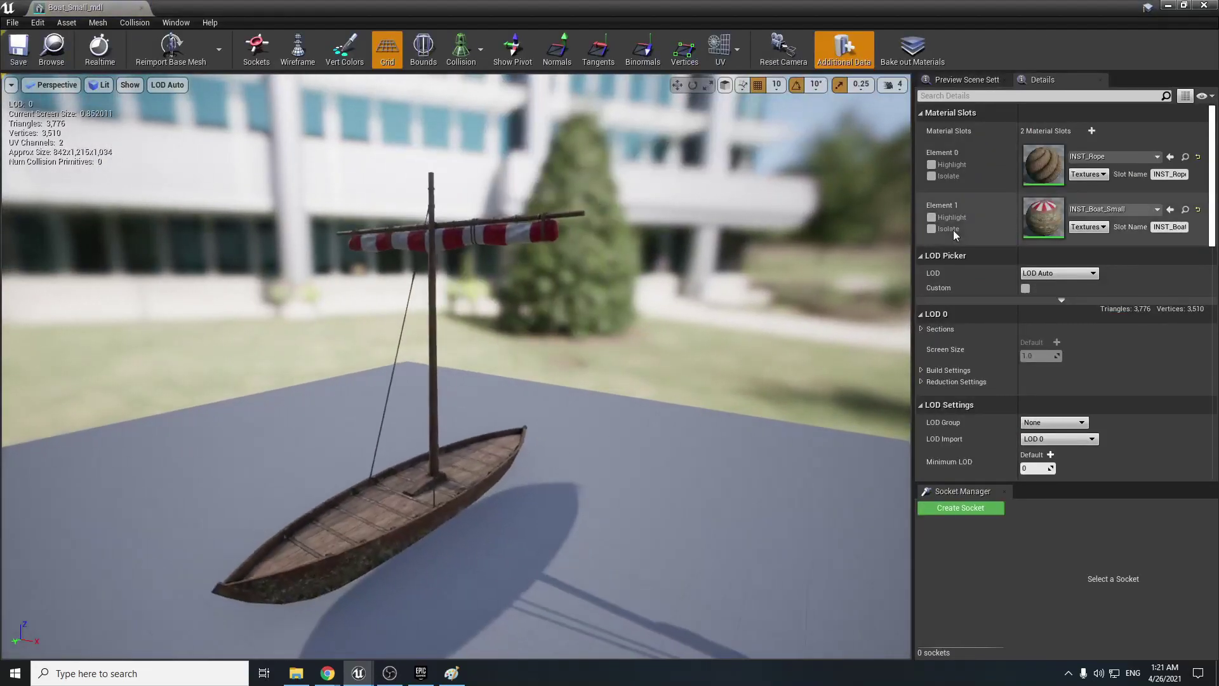
Step: Preview the small boat mesh at LOD 2 to check its detail, close the mesh and deselect the boat
left_click(1044, 257)
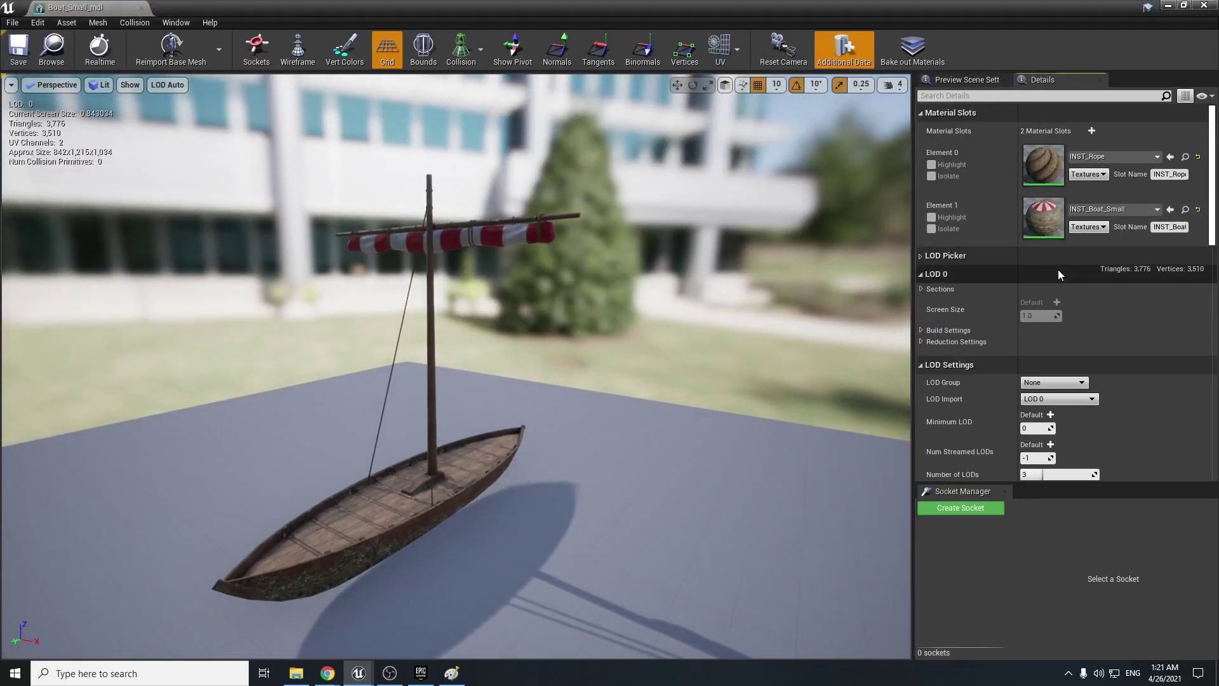
left_click(1051, 257)
left_click(1048, 273)
left_click(1051, 327)
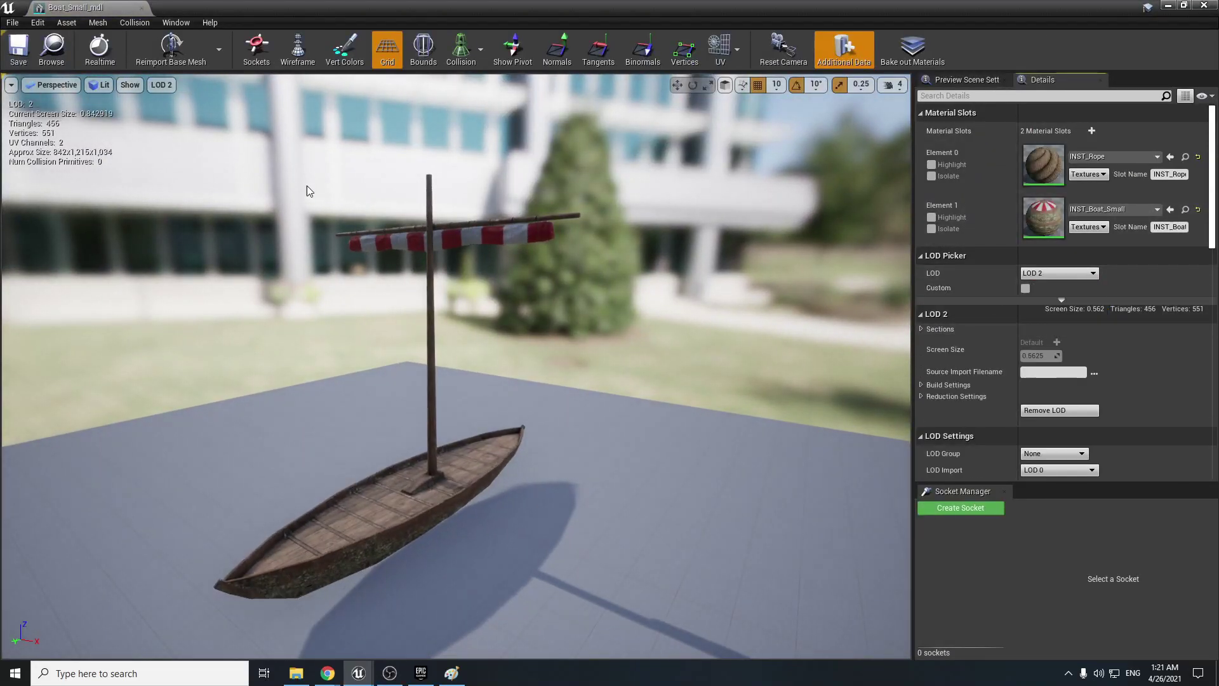
left_click(141, 8)
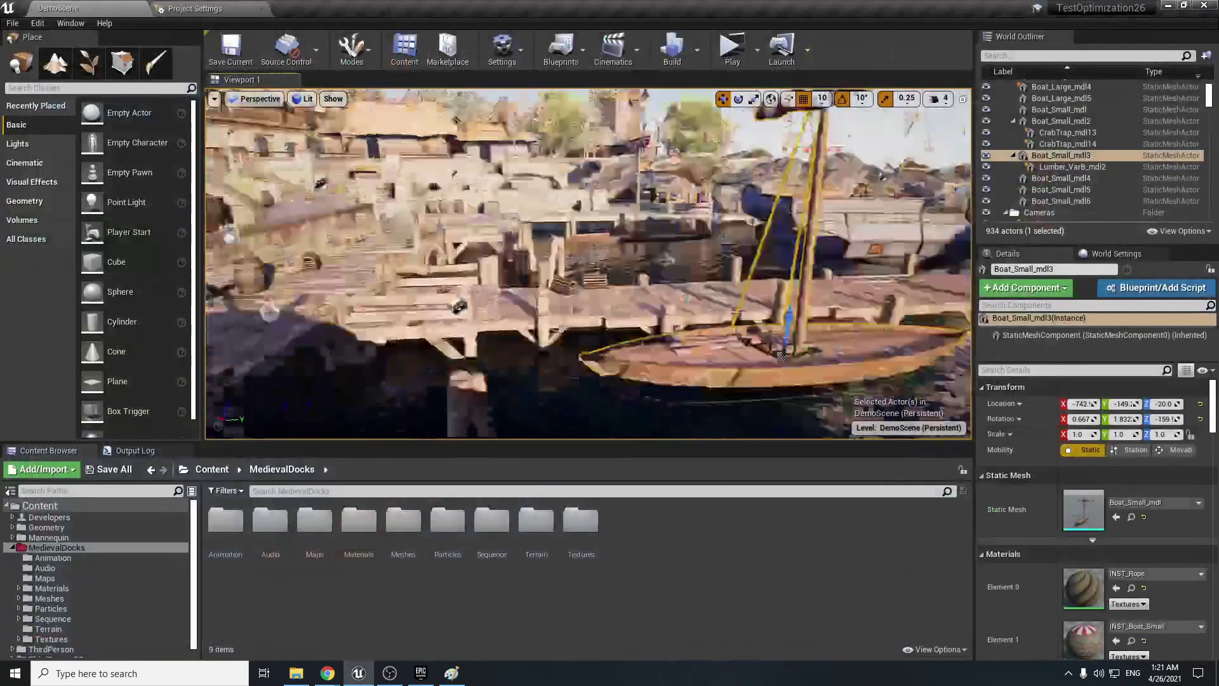
right_click_drag(571, 267, 809, 282)
key("Escape")
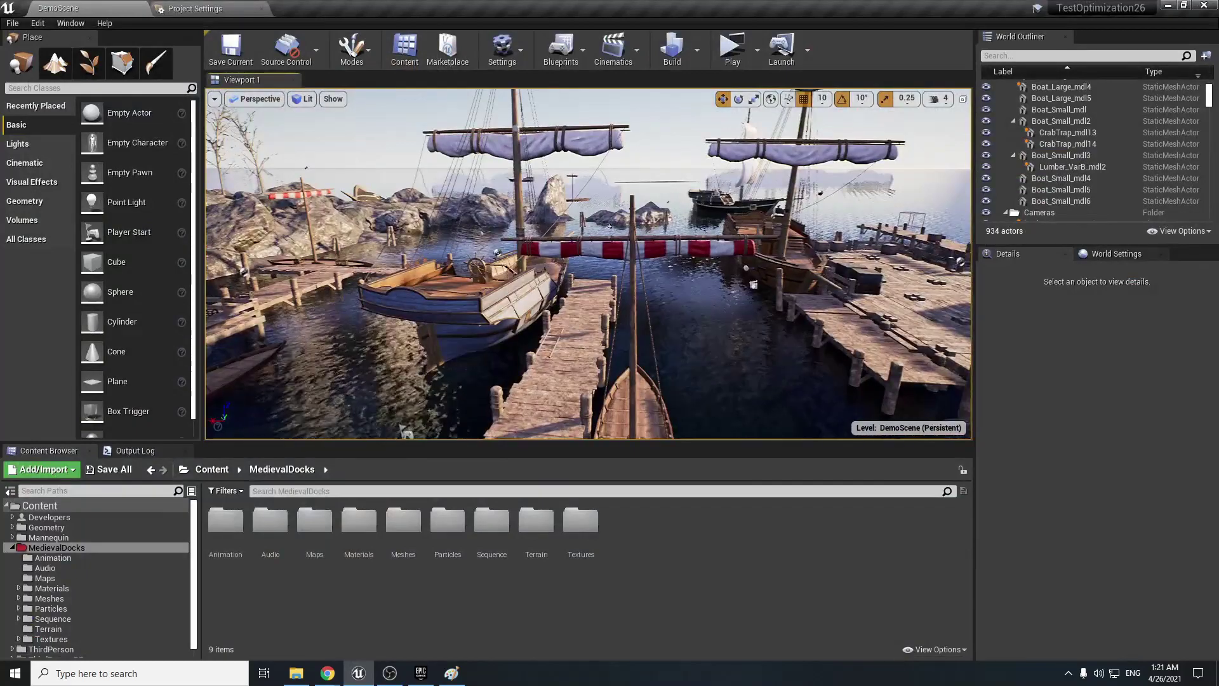
right_click_drag(588, 263, 819, 270)
right_click_drag(482, 225, 565, 238)
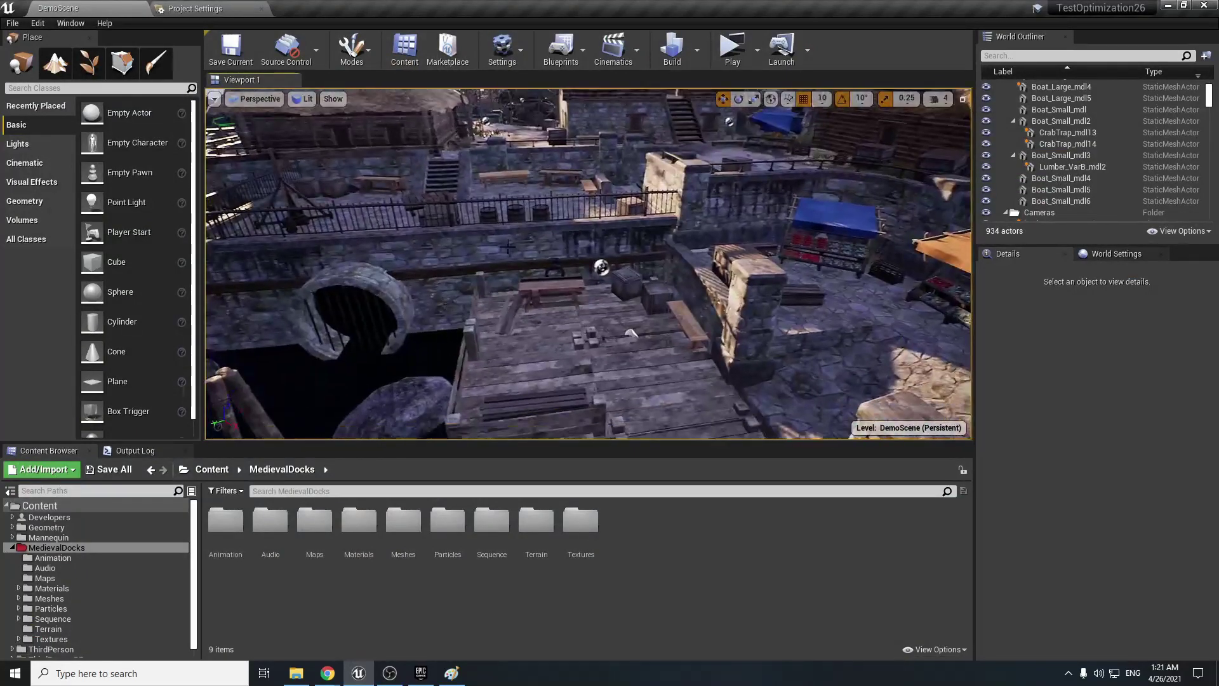
Step: Select the seawall tunnel section and its adjoining corner section, and review the corner section's material slots
left_click(489, 225)
right_click_drag(489, 225, 381, 222)
left_click(480, 221)
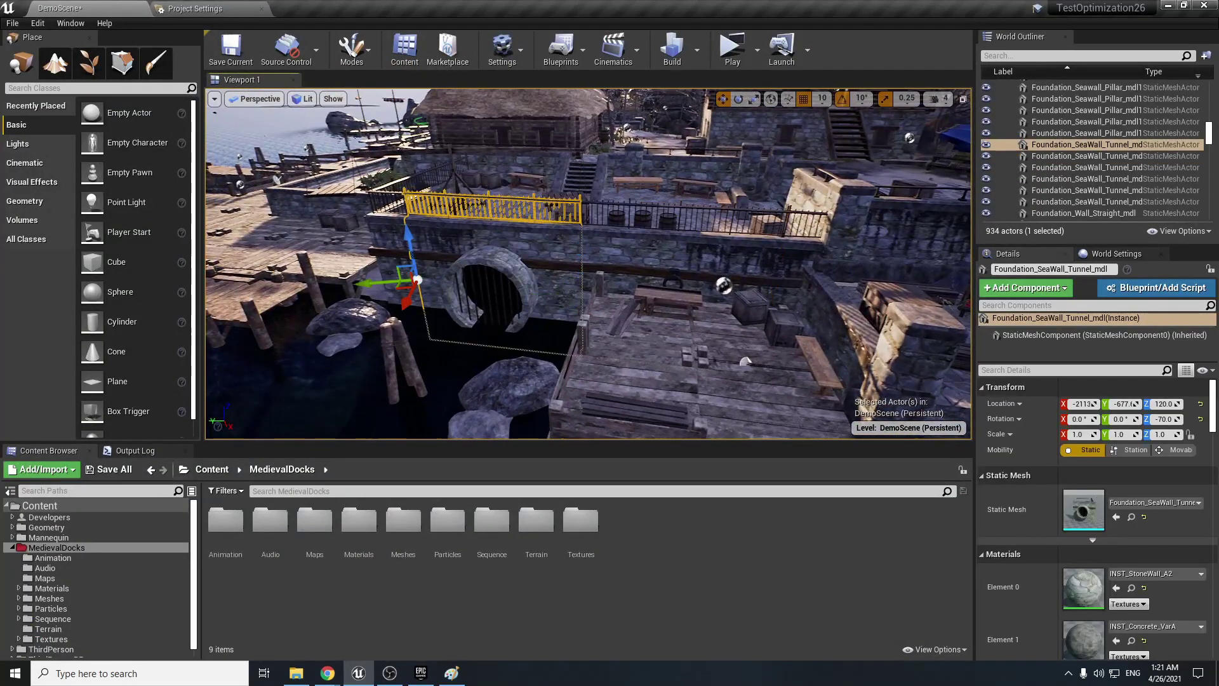
left_click(390, 232)
scroll(1039, 561, "down", 9)
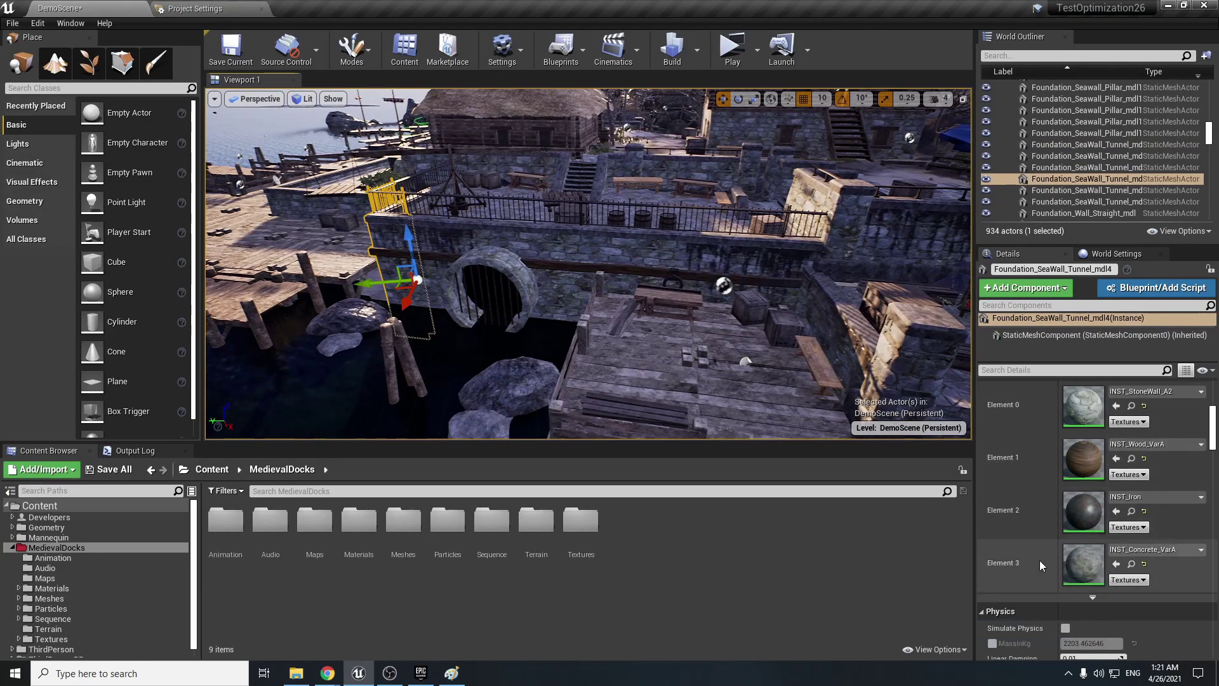
scroll(1039, 560, "up", 4)
Step: View the seawall corner up close, select the tunnel section beside it, and review all its material slots
right_click_drag(607, 378, 774, 349)
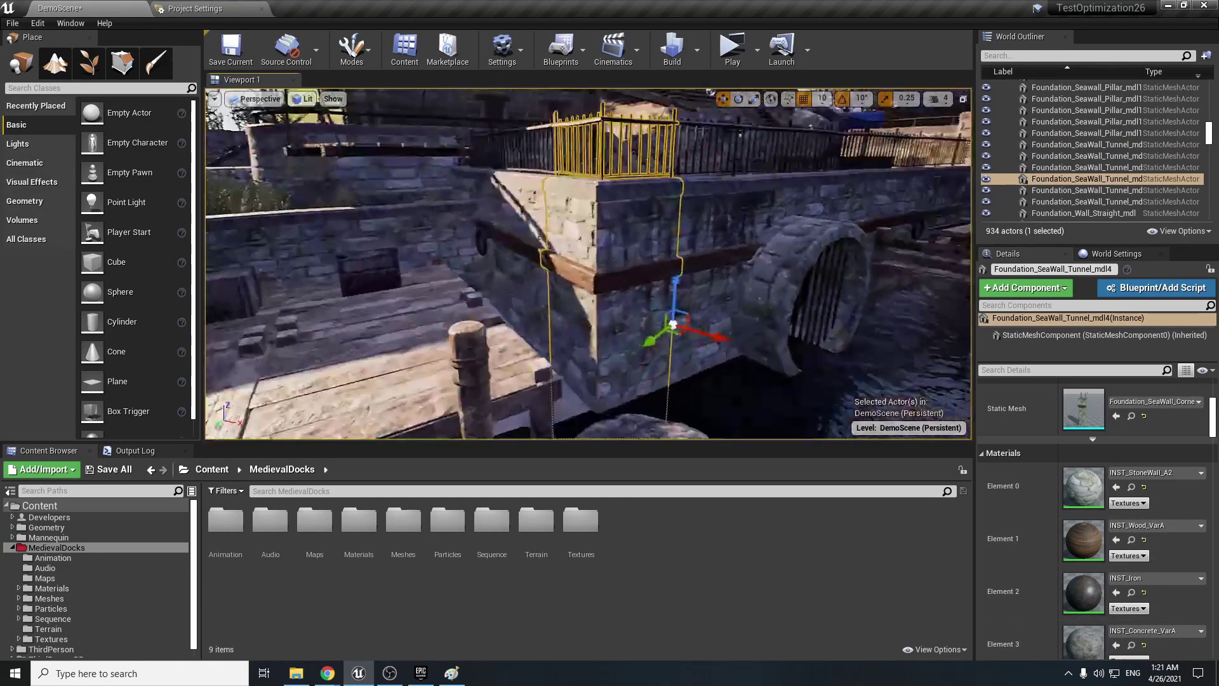
right_click_drag(572, 254, 584, 244)
left_click(523, 244)
left_click(725, 253)
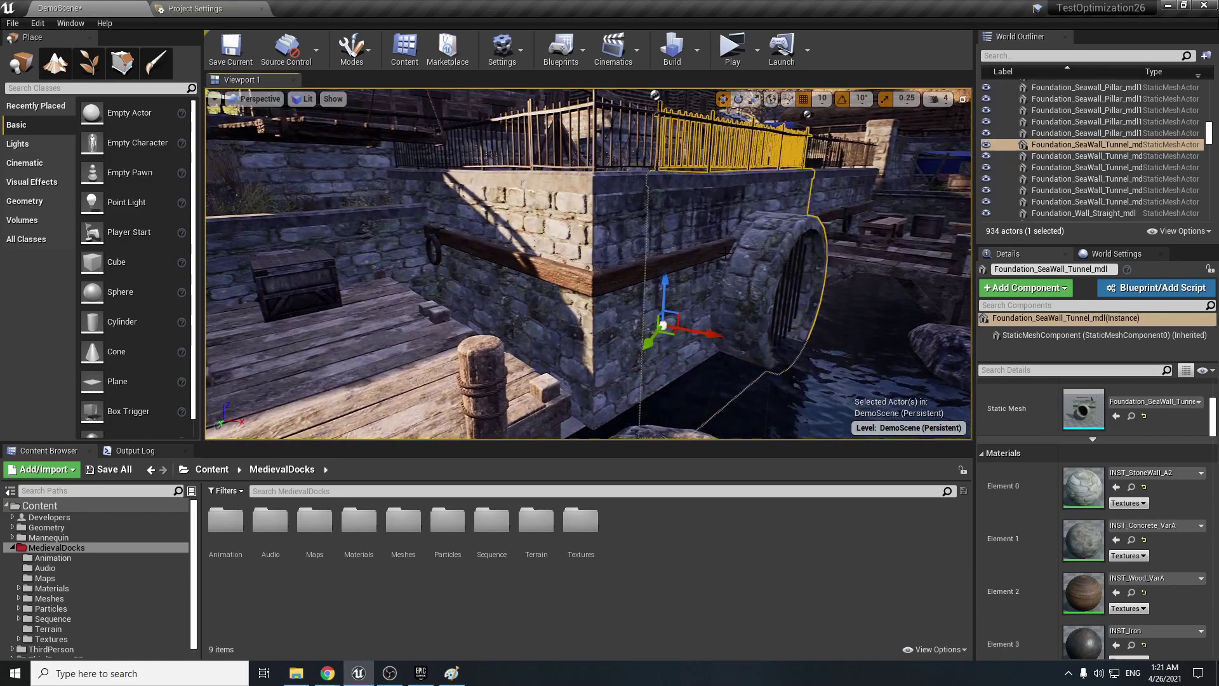
right_click_drag(725, 253, 543, 240)
scroll(1045, 488, "down", 6)
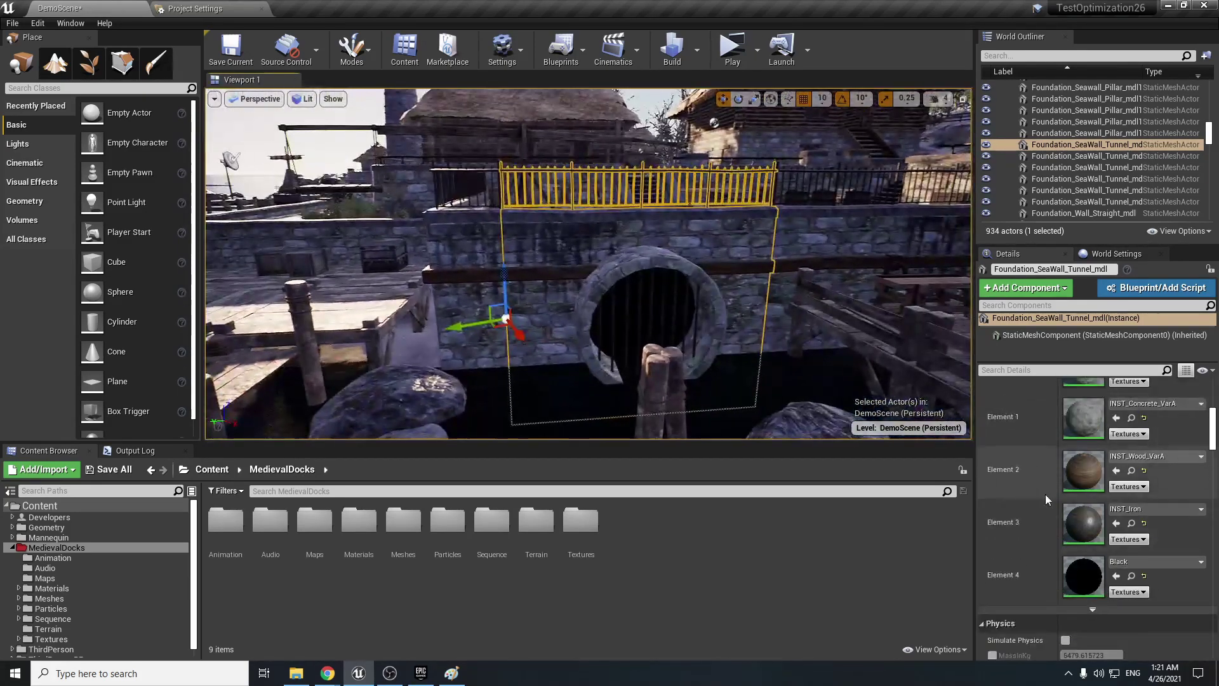
scroll(1044, 494, "up", 2)
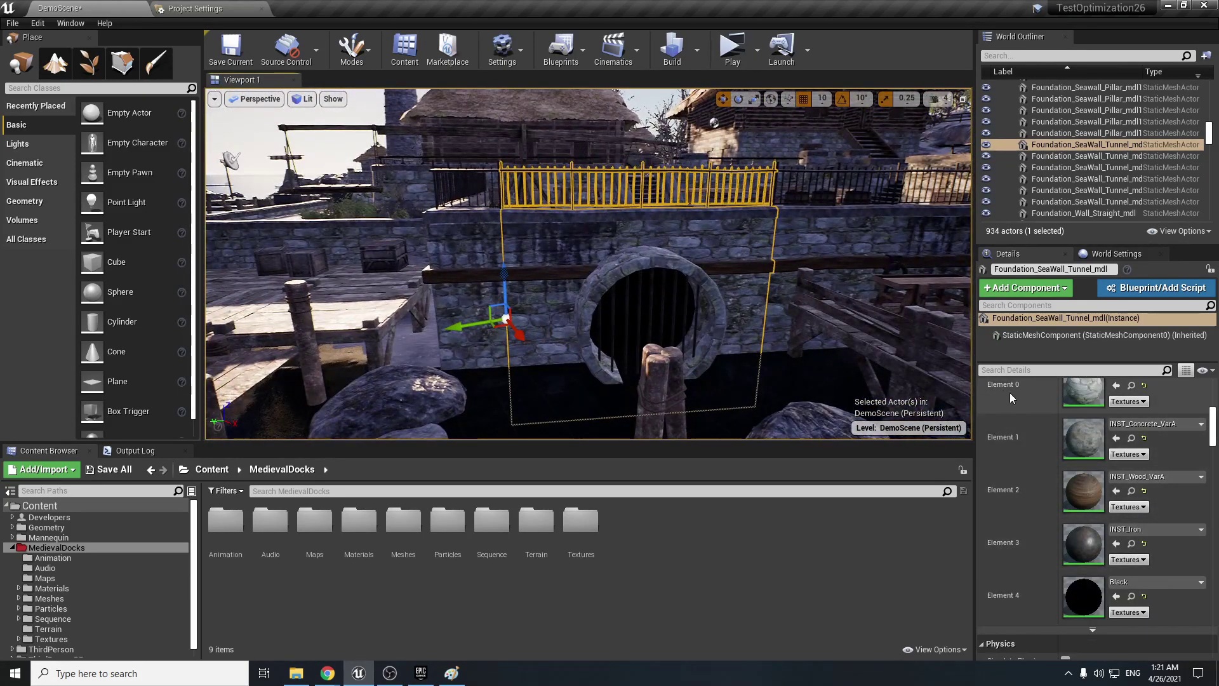
scroll(1024, 400, "up", 1)
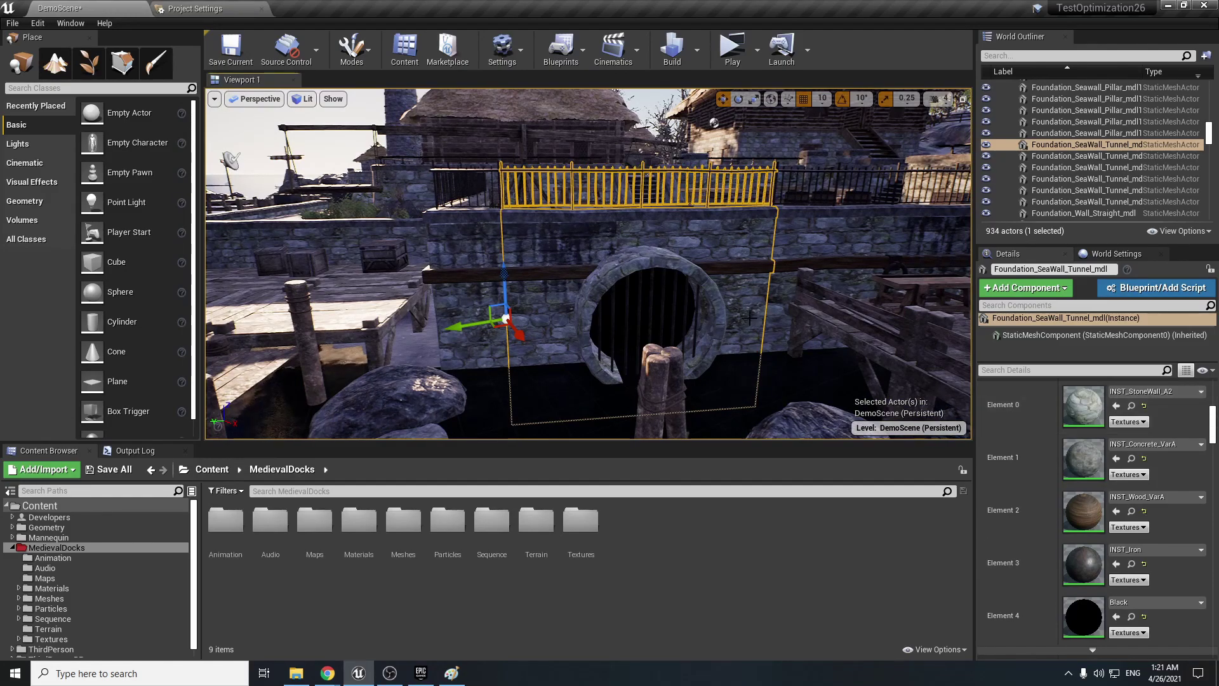
Step: Select individual seawall and courtyard wall pieces, ending with the staircase wall, to examine how the modular walls are divided
key("s")
right_click_drag(746, 314, 718, 298)
key("w")
left_click(697, 300)
left_click(519, 292)
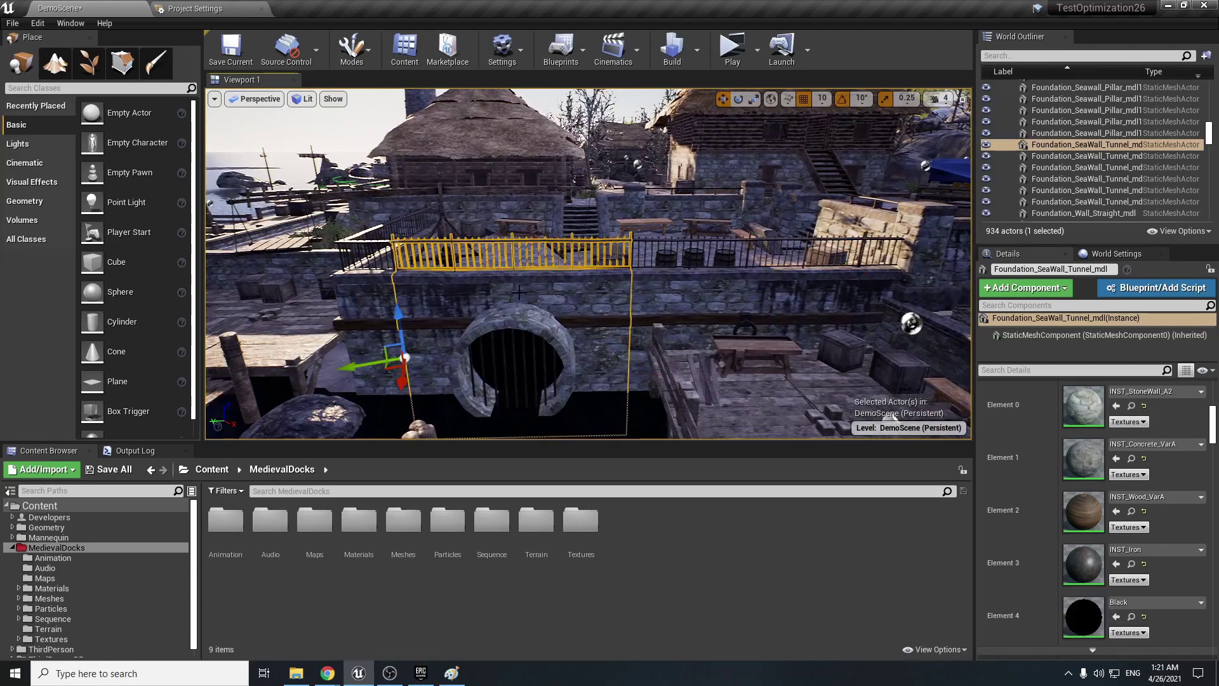
left_click(708, 281)
right_click_drag(582, 239, 803, 297)
left_click(583, 239)
left_click(654, 244)
left_click(726, 266)
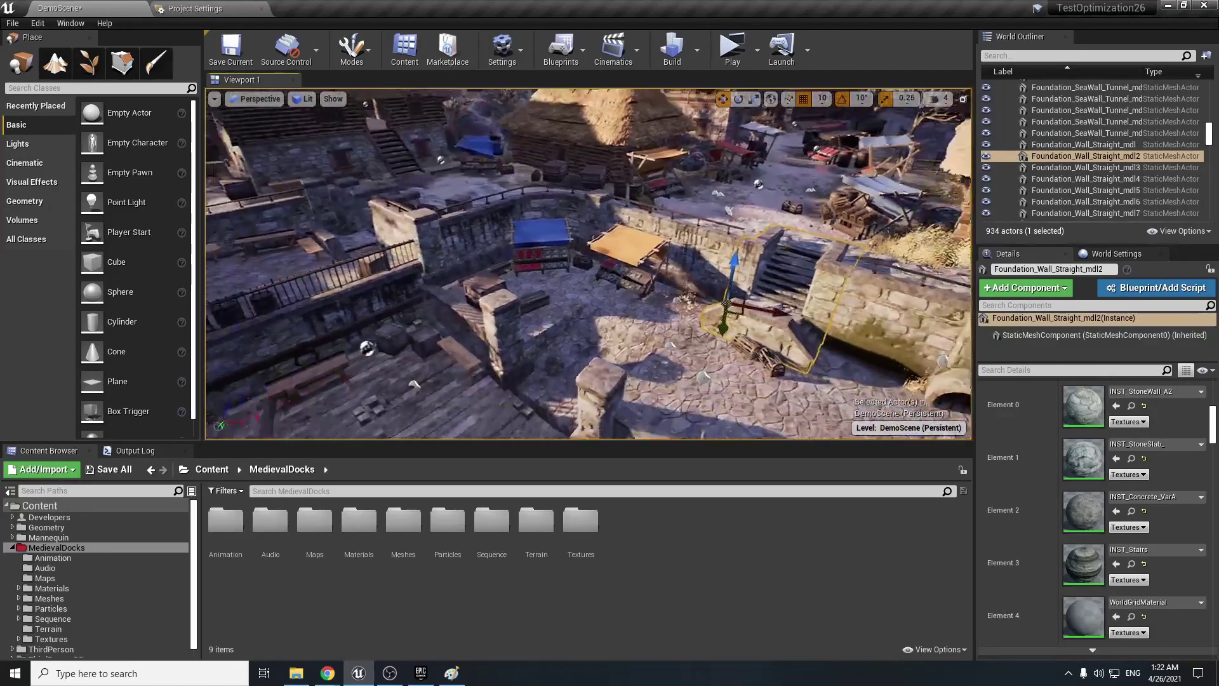
Step: Select four adjoining wall segments behind the market stalls together and examine them in the level from the docks
left_click(689, 241)
left_click(619, 220, "ctrl")
left_click(546, 214, "ctrl")
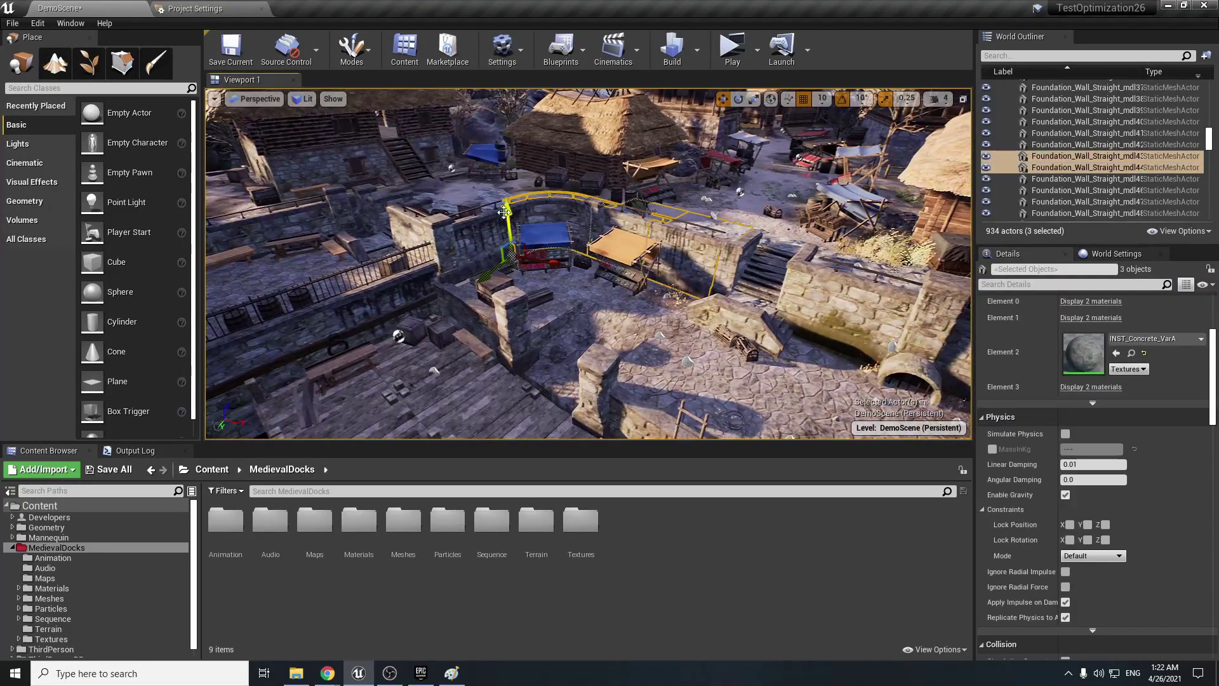
left_click(477, 219, "ctrl")
key("f")
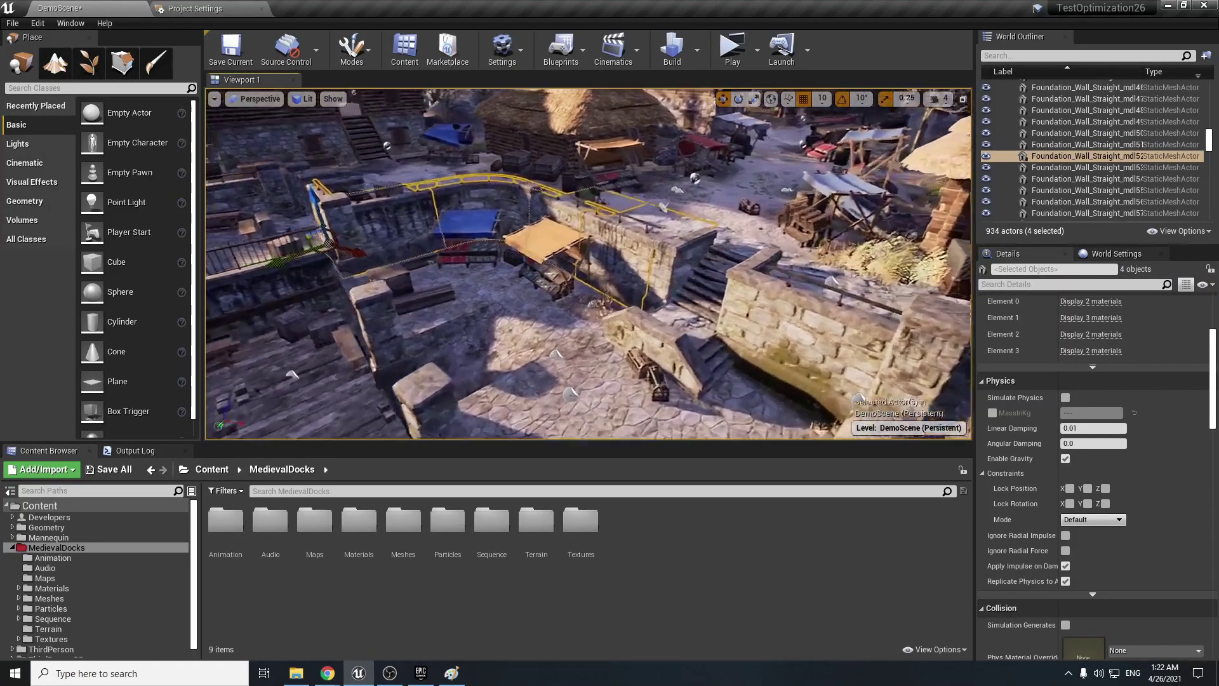
right_click_drag(539, 254, 730, 254)
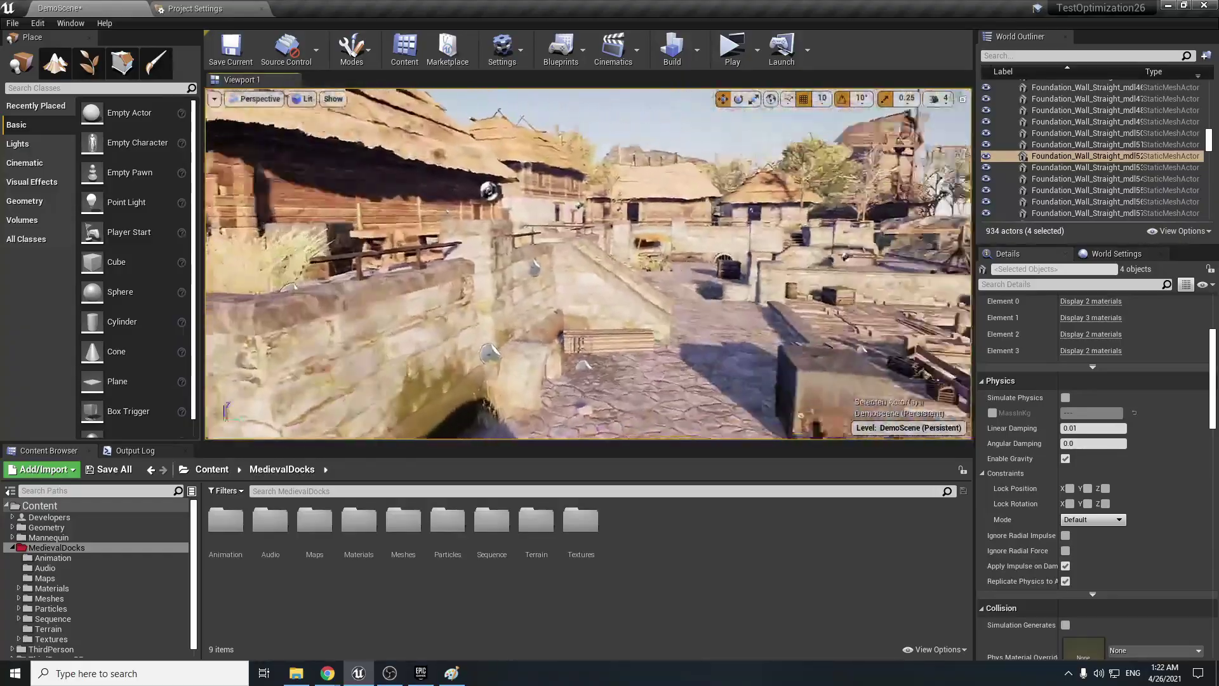
key("w")
mouse_move(587, 263)
right_mouse_down()
mouse_move(901, 263)
mouse_move(241, 264)
mouse_move(559, 267)
mouse_move(299, 266)
mouse_move(527, 265)
right_mouse_up()
key("w")
key("w")
Step: Switch to Paint and draw a circled S inside a large level outline, with a view cone extending above the circle
key("super")
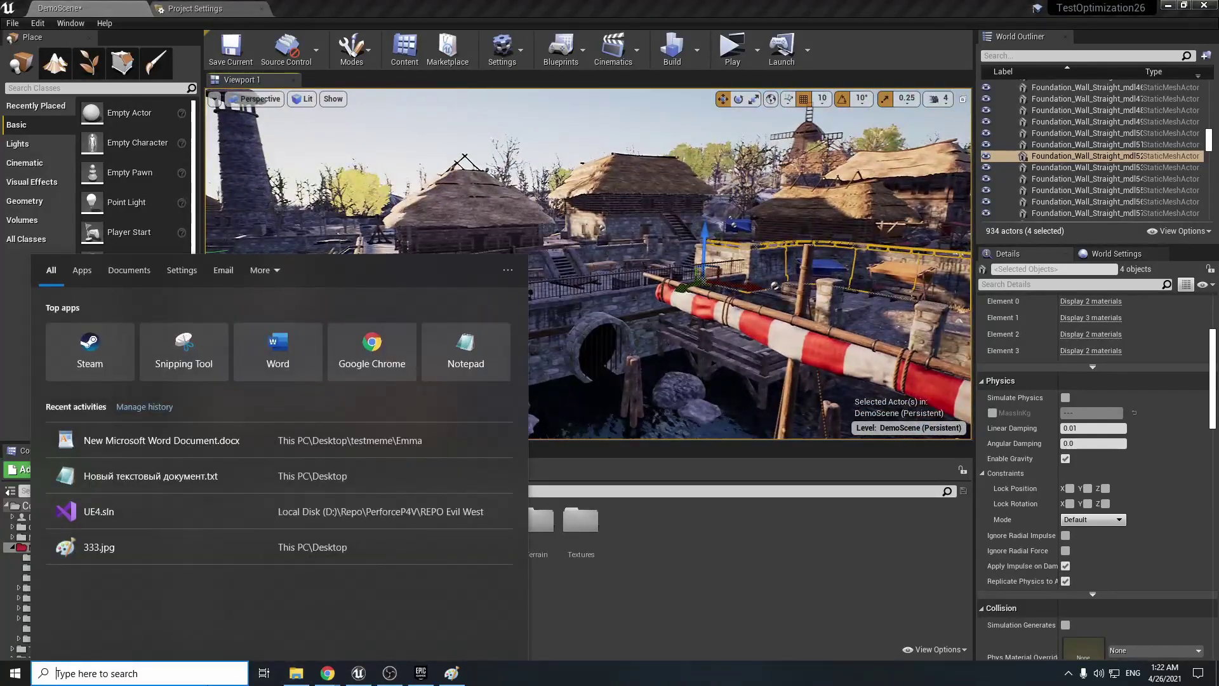
type("pai")
key("Return")
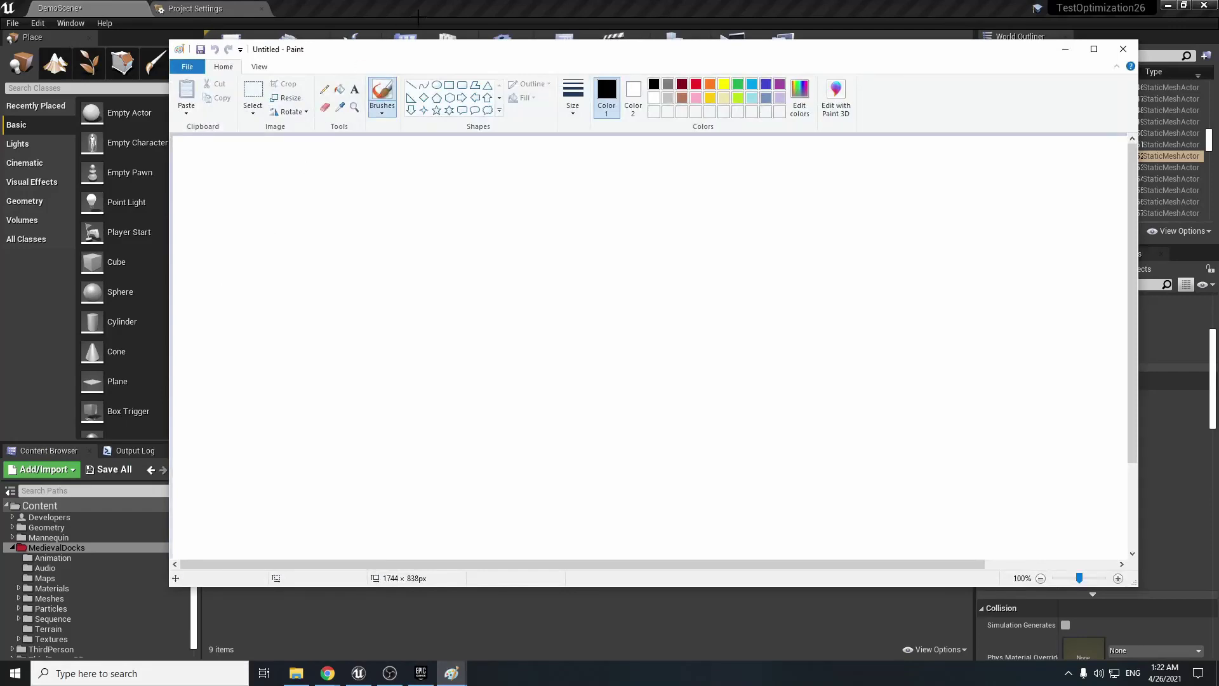
double_click(471, 51)
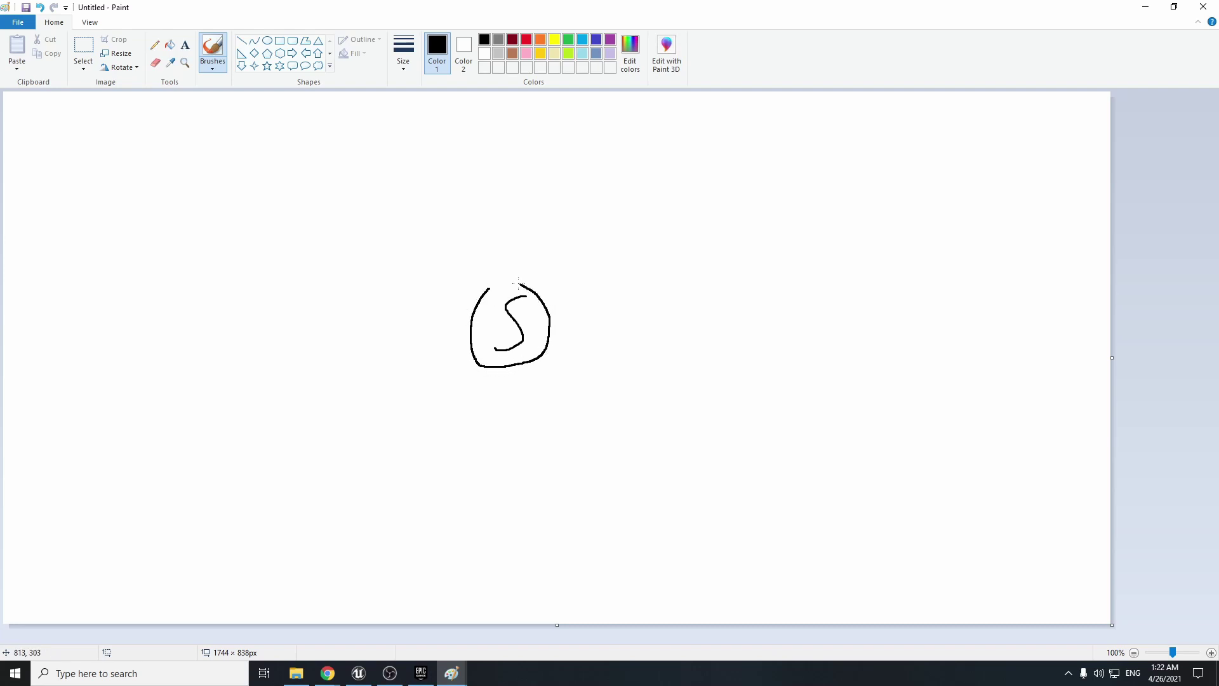
left_click_drag(519, 284, 487, 290)
mouse_move(245, 160)
left_mouse_down()
mouse_move(229, 486)
mouse_move(681, 514)
mouse_move(767, 151)
mouse_move(229, 153)
left_mouse_up()
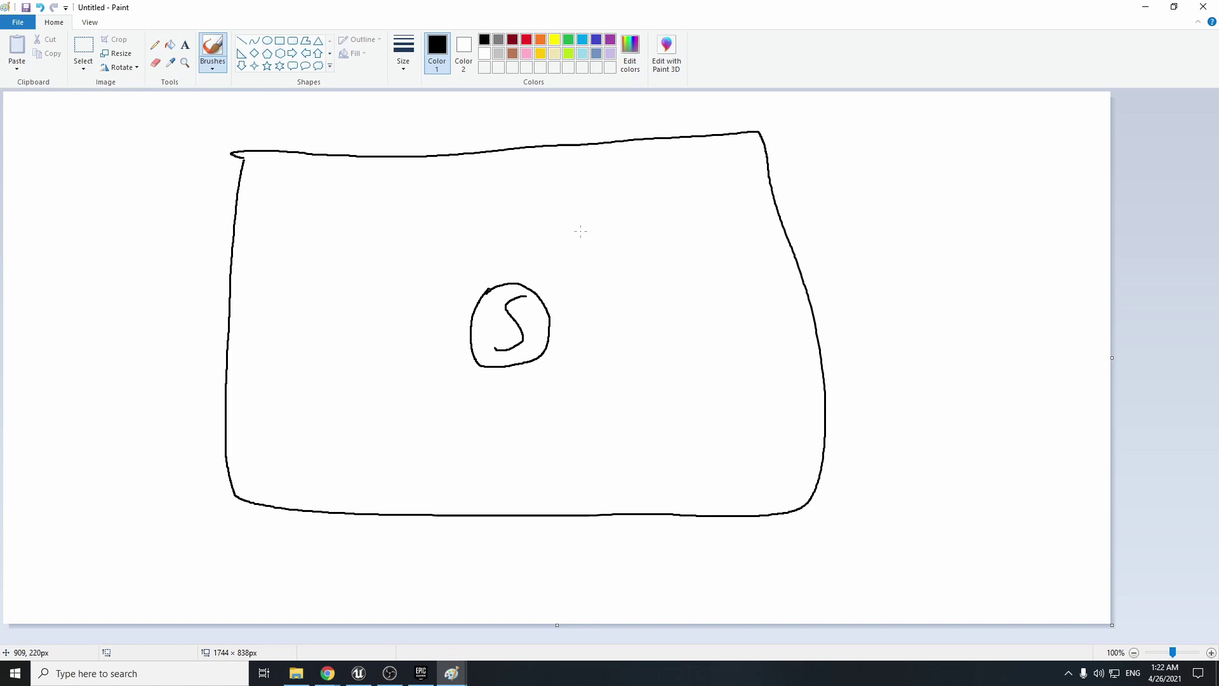
left_click_drag(486, 291, 374, 180)
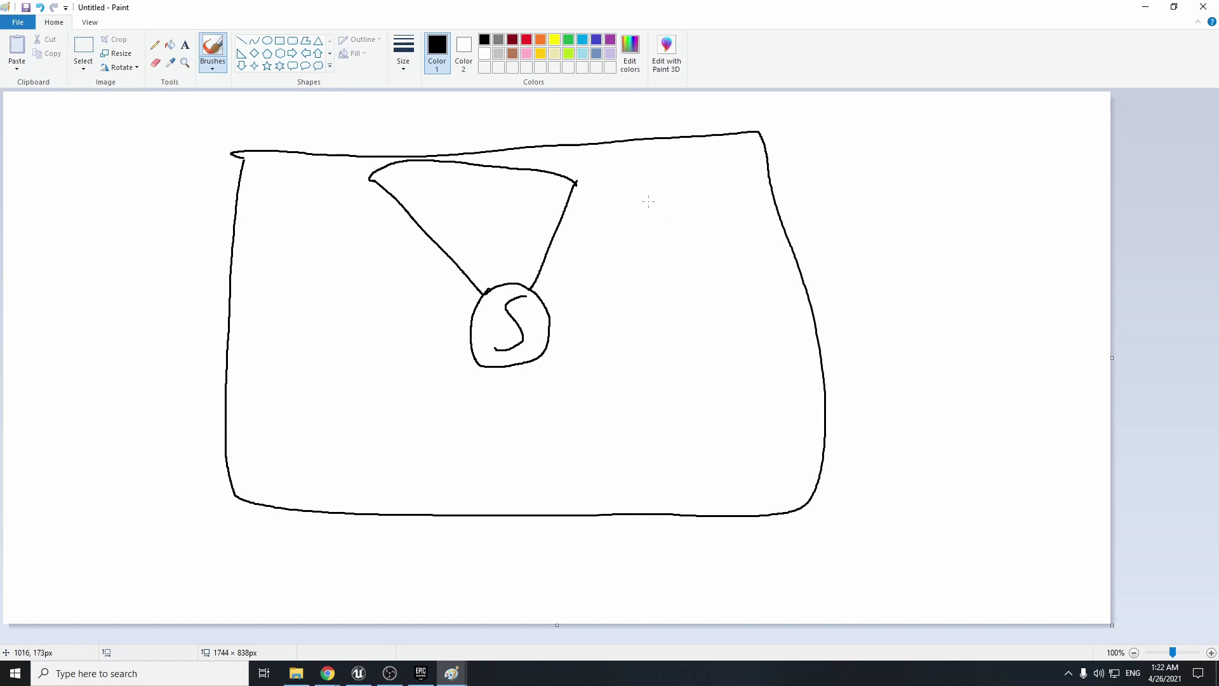
Step: Draw a slim wall to the right of the circle and overlapping U-shaped walls around it, marked with a 2
left_click_drag(660, 337, 694, 268)
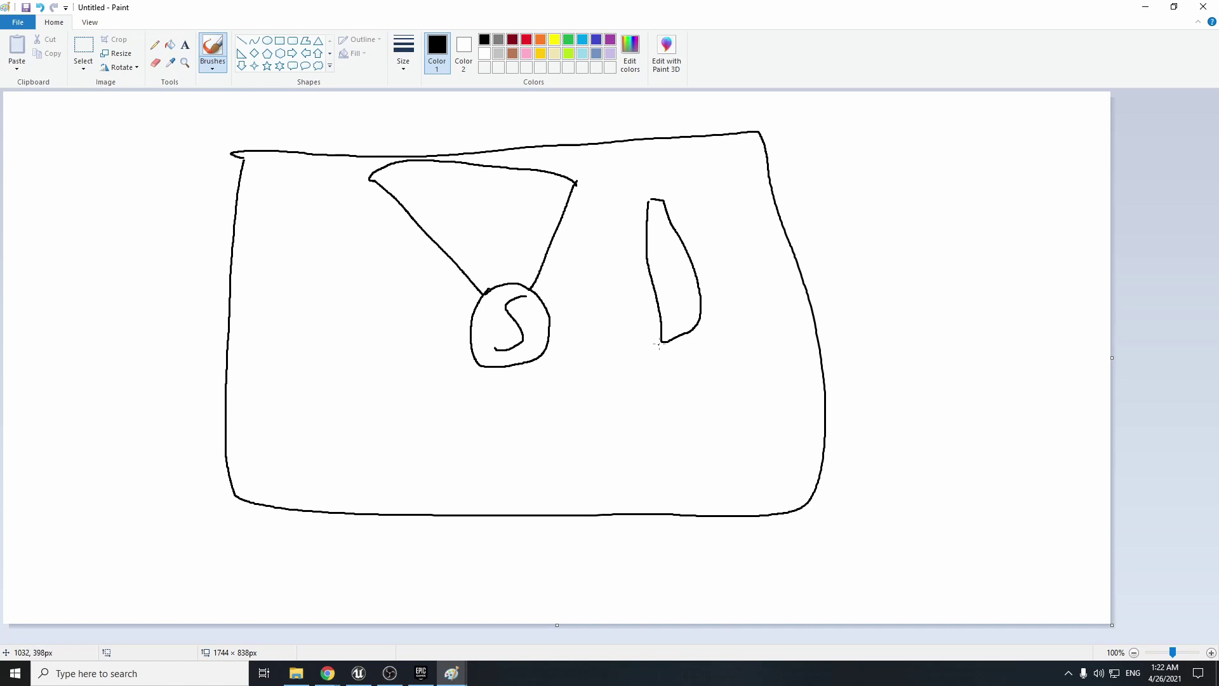
mouse_move(660, 366)
left_mouse_down()
mouse_move(656, 419)
mouse_move(480, 416)
left_mouse_up()
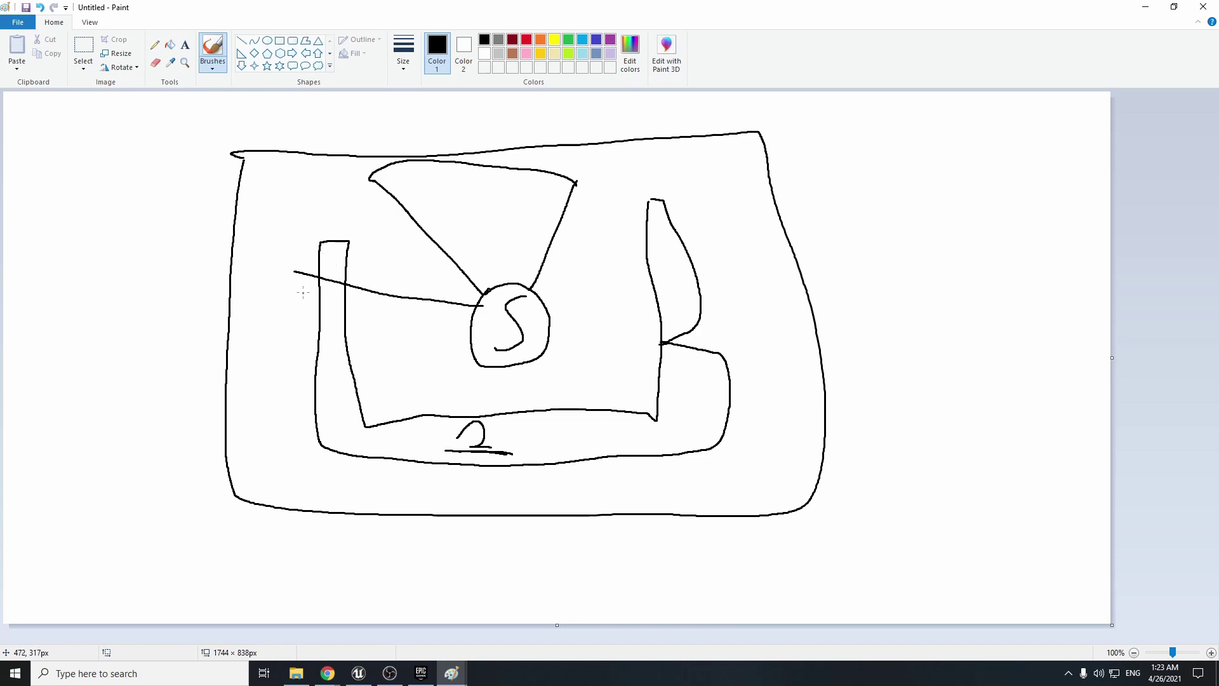
left_click_drag(320, 466, 579, 483)
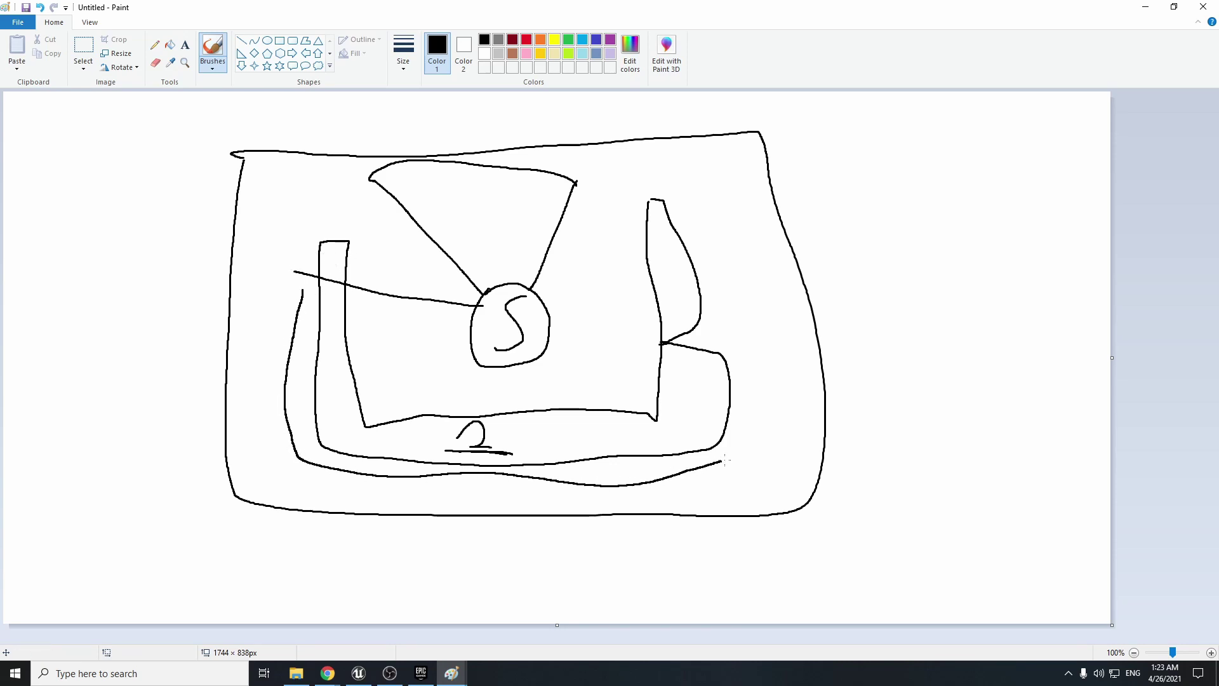
left_click_drag(763, 353, 714, 341)
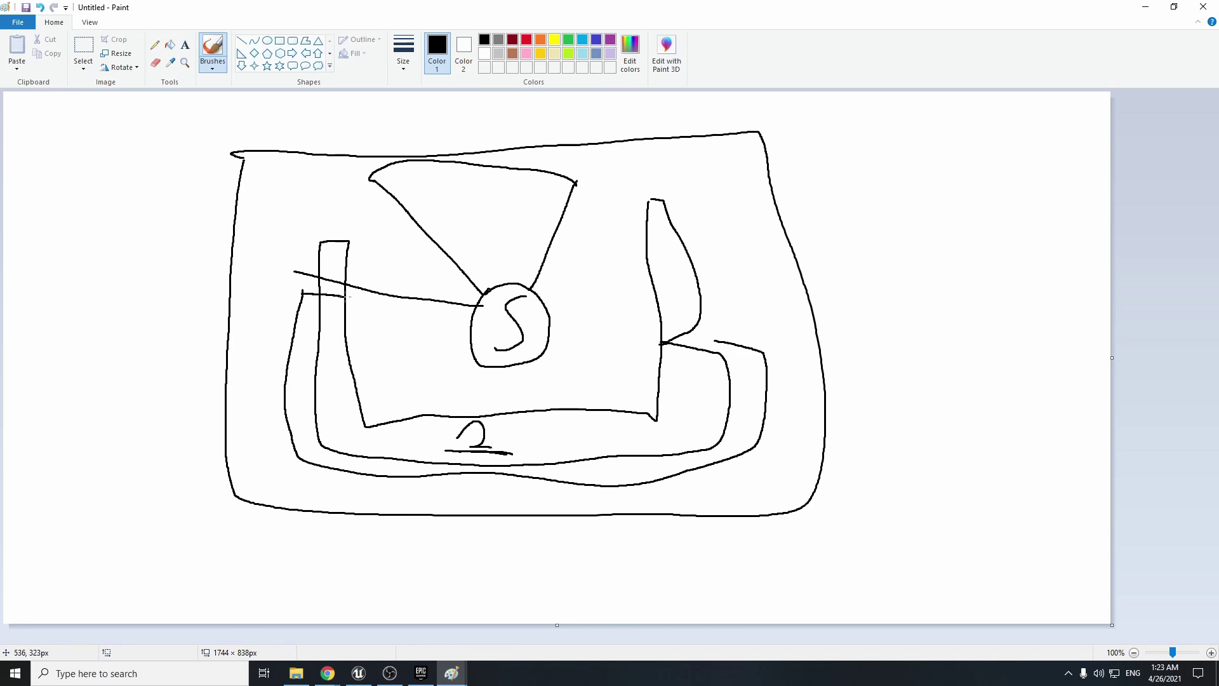
mouse_move(361, 341)
left_mouse_down()
mouse_move(385, 403)
mouse_move(602, 407)
left_mouse_up()
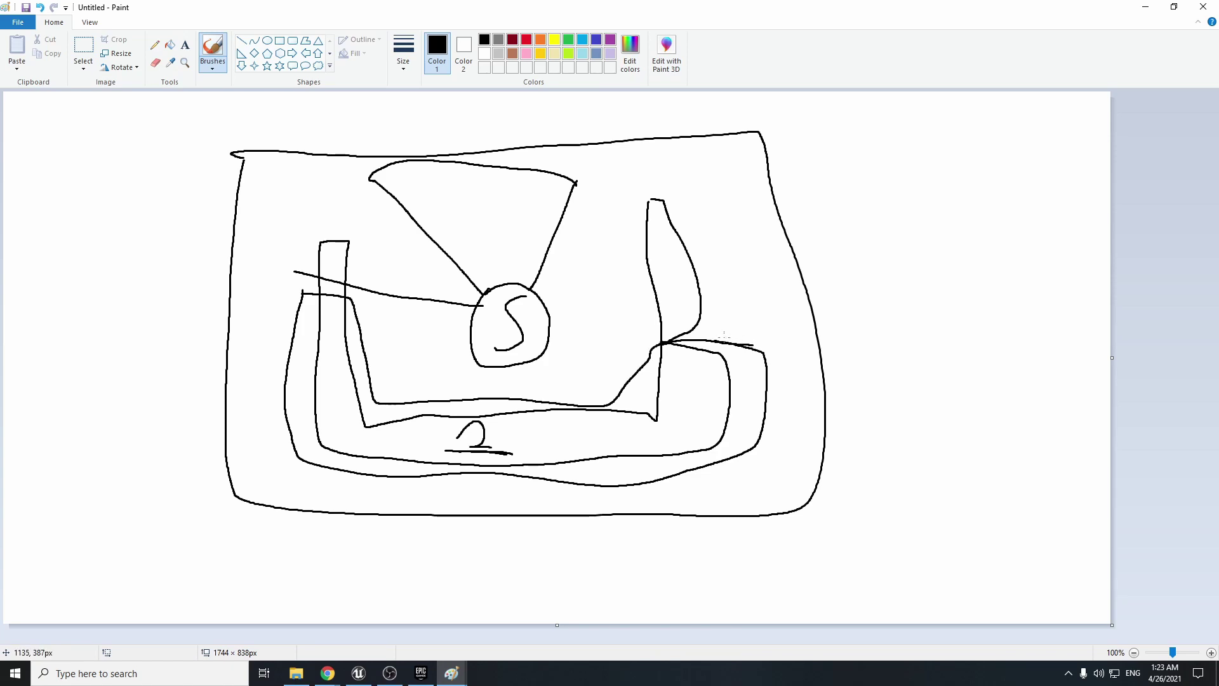
Step: Undo the U-shaped walls, the number 2 and the line crossing the left side of the sketch
key("ctrl+z")
key("ctrl+z")
key("ctrl+z")
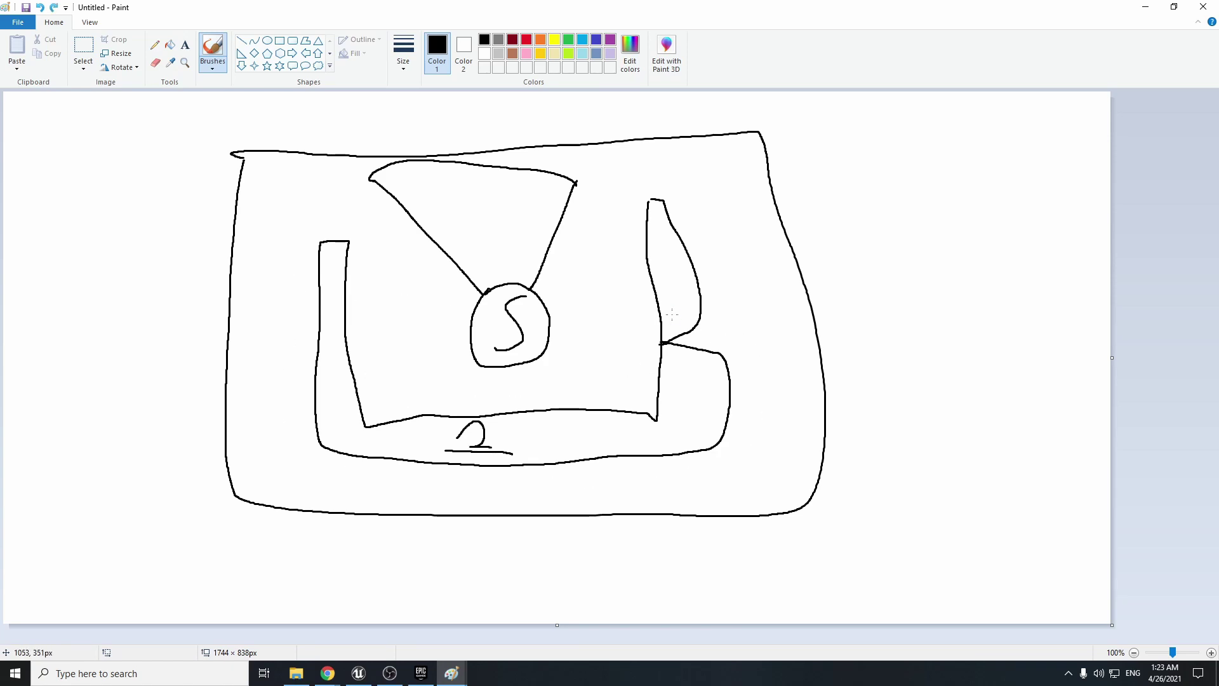
key("ctrl+z")
key("ctrl+z")
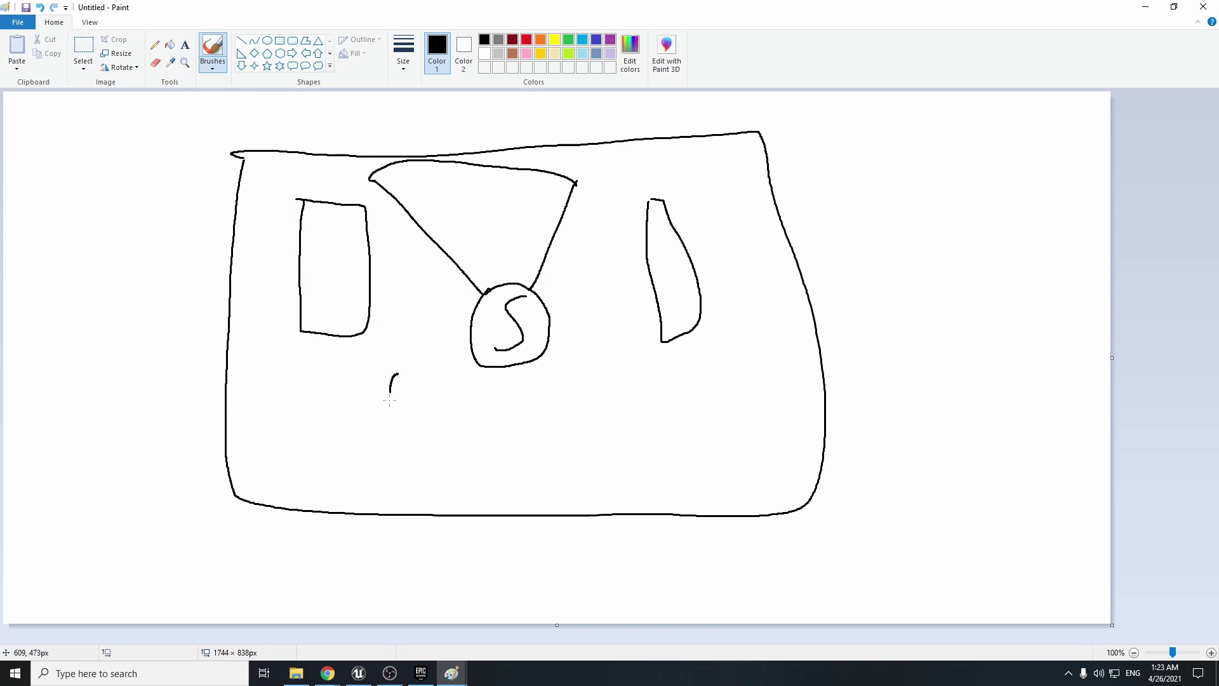
Step: Draw a separate wall block below the circle and a view cone reaching both it and the left block, and undo the cone
left_click_drag(389, 400, 579, 466)
left_click_drag(584, 354, 381, 367)
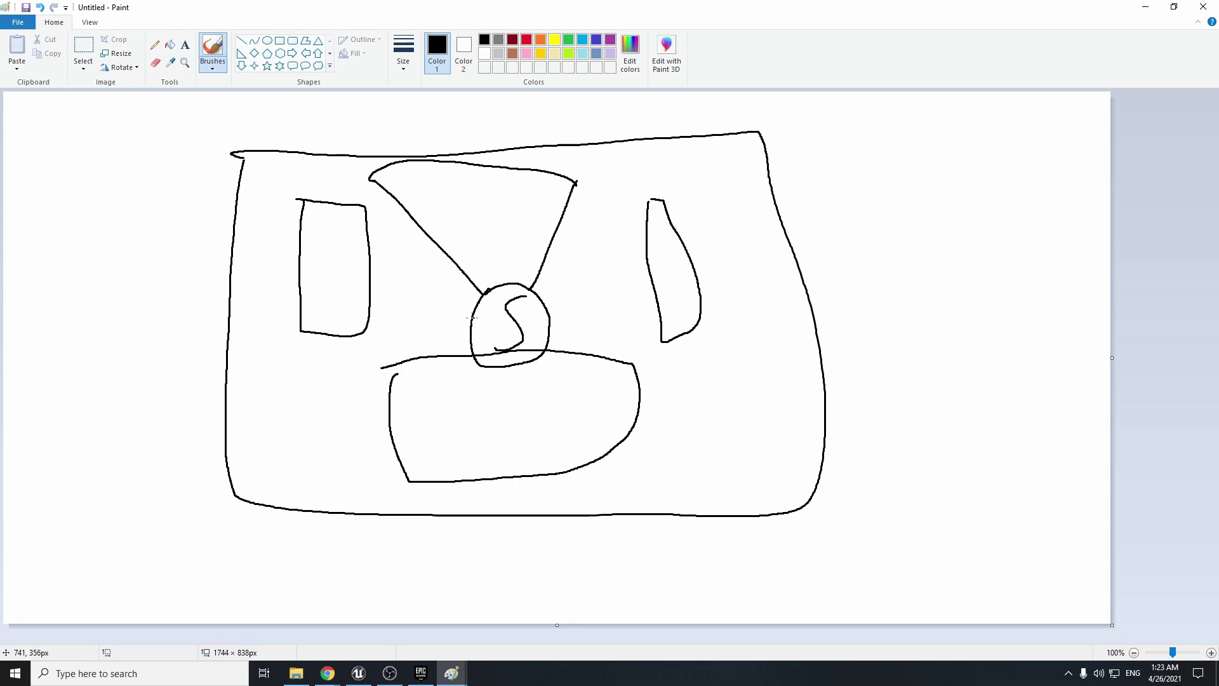
left_click_drag(472, 303, 342, 252)
left_click_drag(445, 378, 339, 300)
left_click_drag(330, 246, 345, 257)
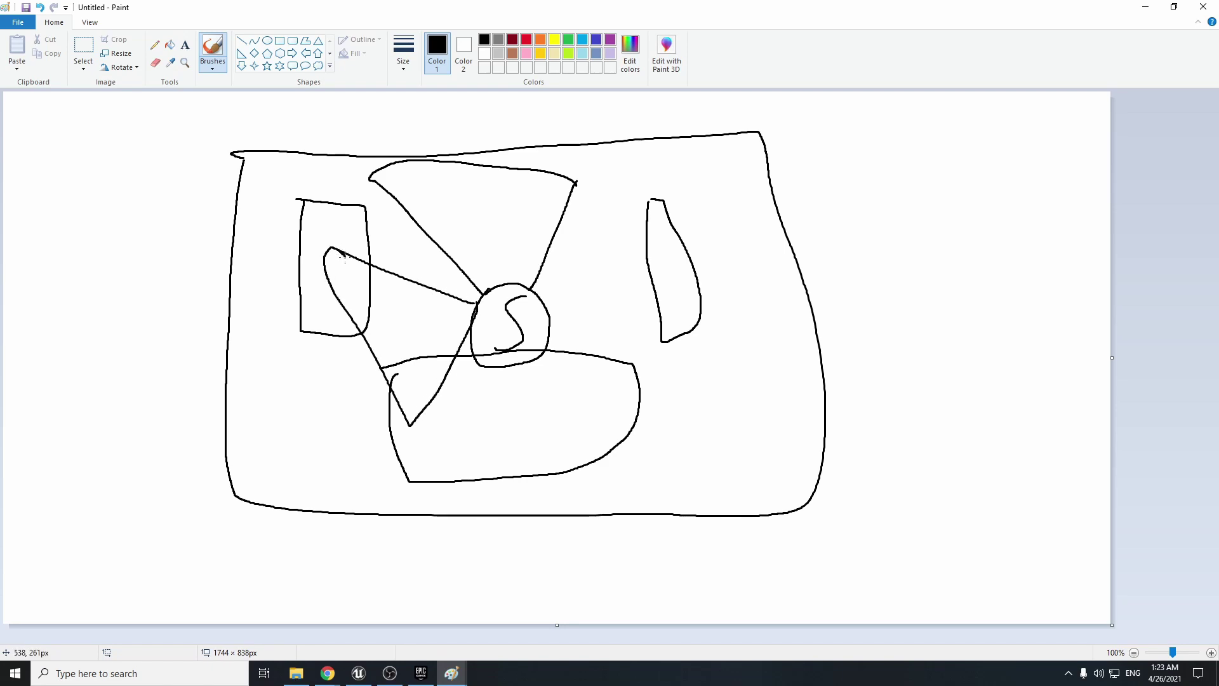
key("ctrl+z")
key("ctrl+z")
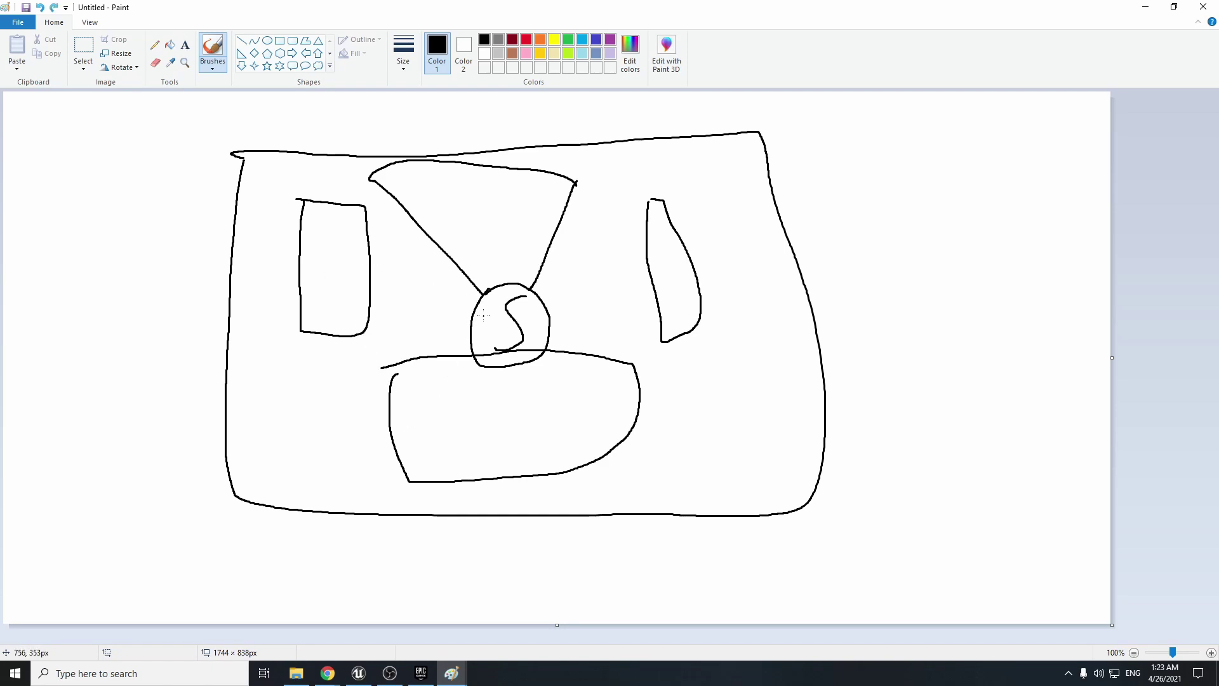
Step: Draw and undo a view cone covering only the left block, and close Paint without saving the sketch
left_click_drag(480, 298, 339, 208)
left_click_drag(466, 327, 310, 317)
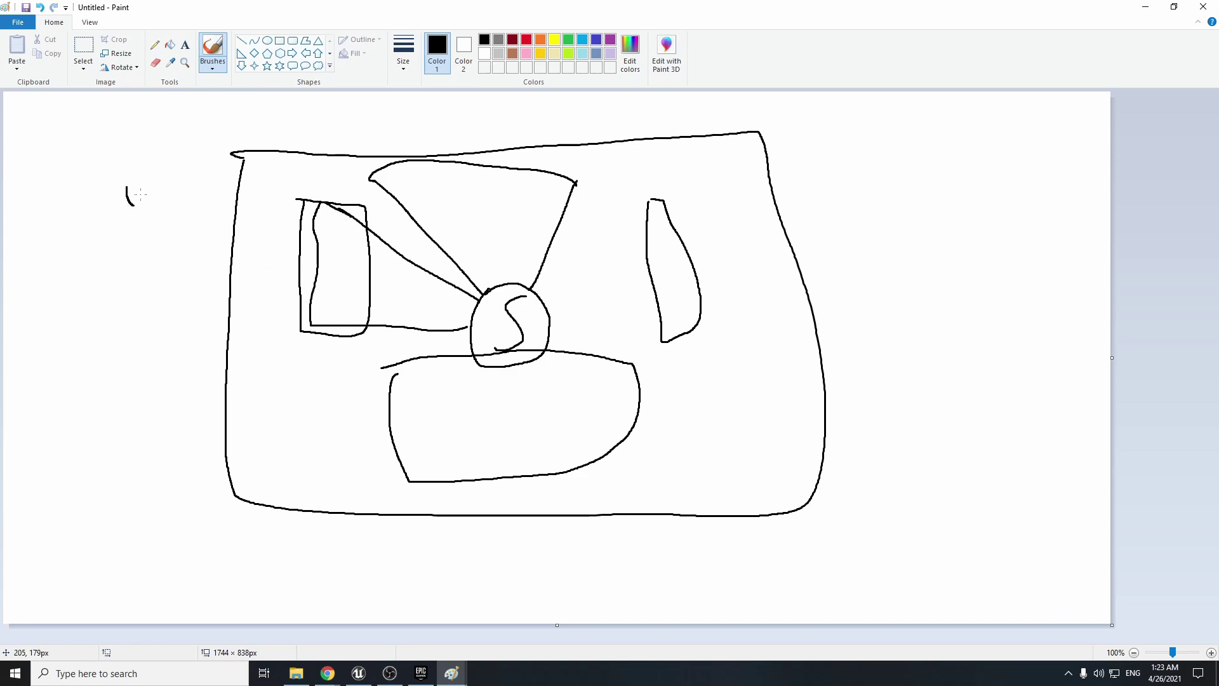
left_click_drag(133, 204, 178, 114)
key("ctrl+z")
key("ctrl+z")
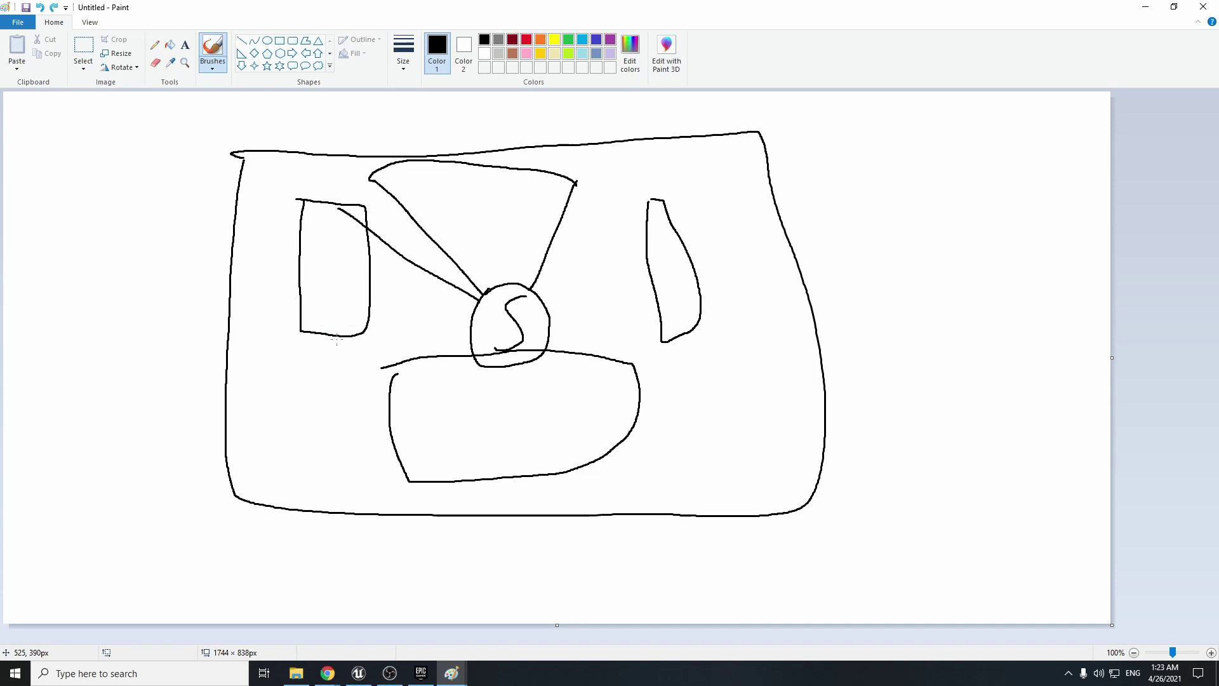
key("ctrl+z")
key("alt+F4")
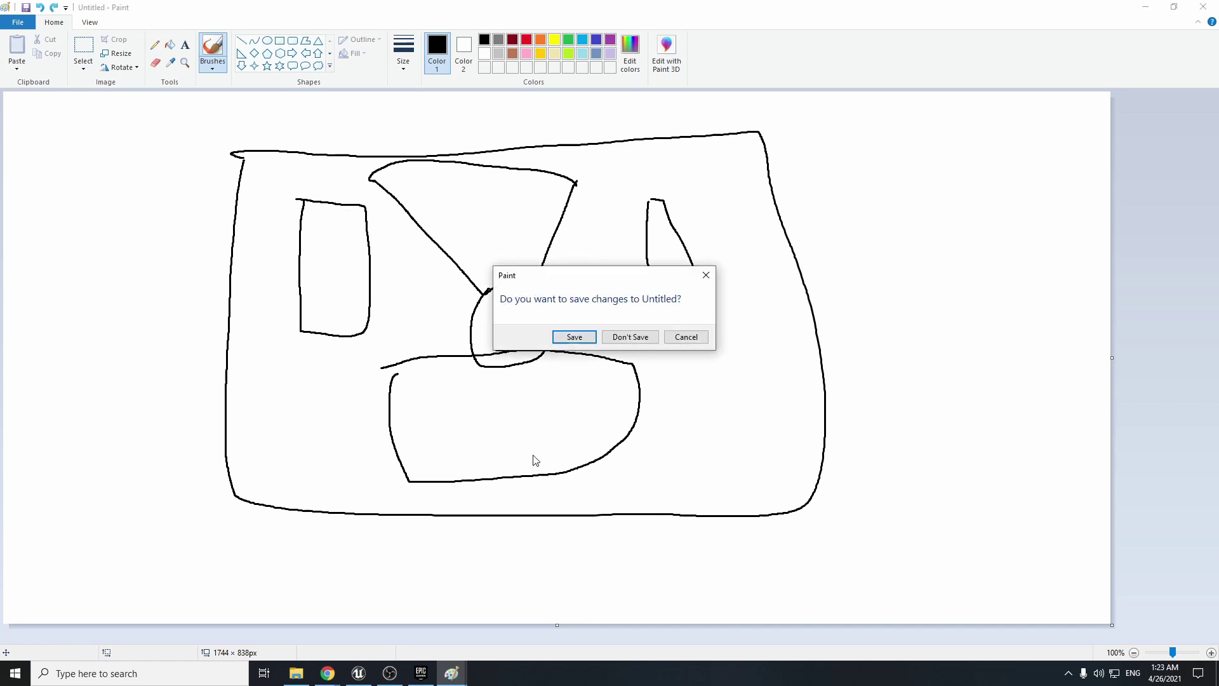
left_click(628, 335)
Step: Select the large sailing boat Boat_Large_mdl2 beside the wooden dock and review its full list of material elements
right_click_drag(616, 307, 530, 311)
key("Escape")
key("w")
left_click(662, 332)
left_click(559, 260)
right_click_drag(558, 260, 470, 191)
scroll(1051, 496, "down", 4)
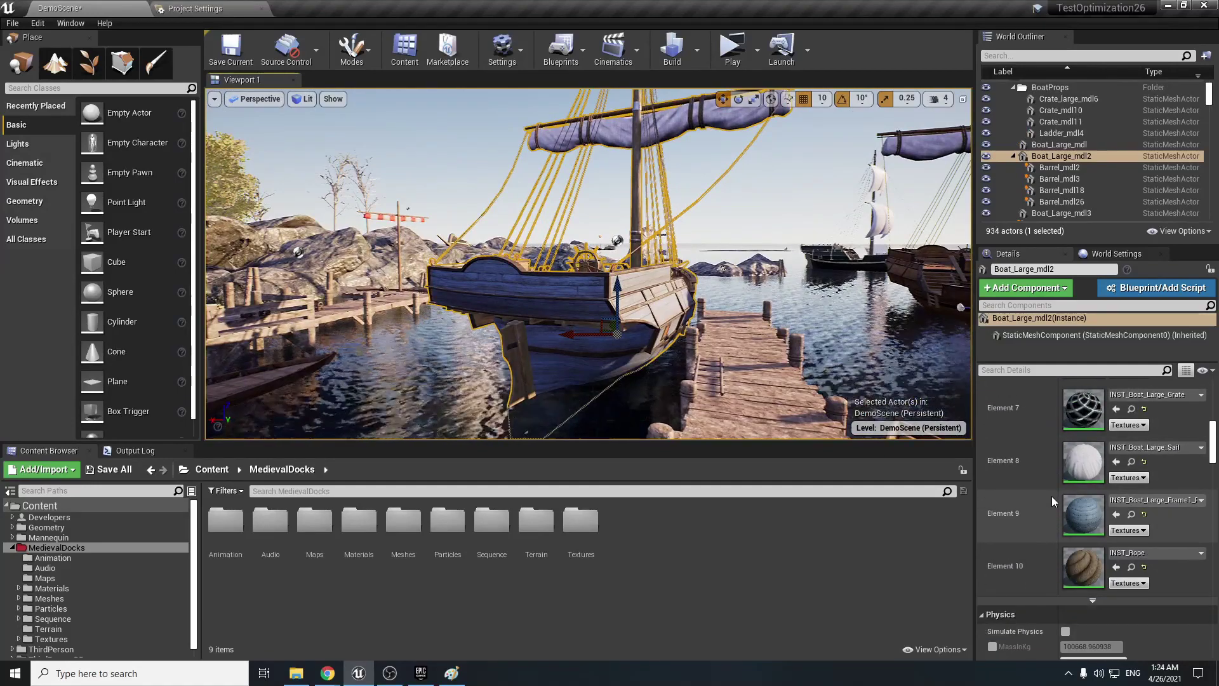
scroll(1051, 497, "up", 5)
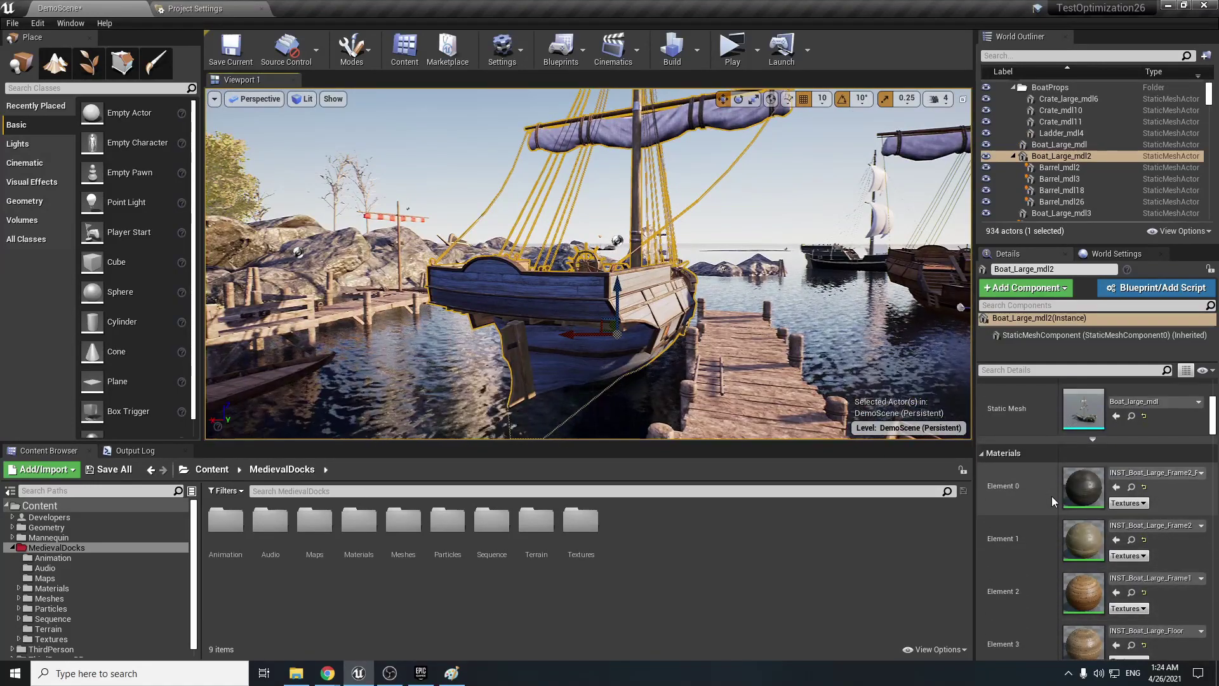
scroll(1052, 496, "down", 1)
scroll(1055, 495, "down", 3)
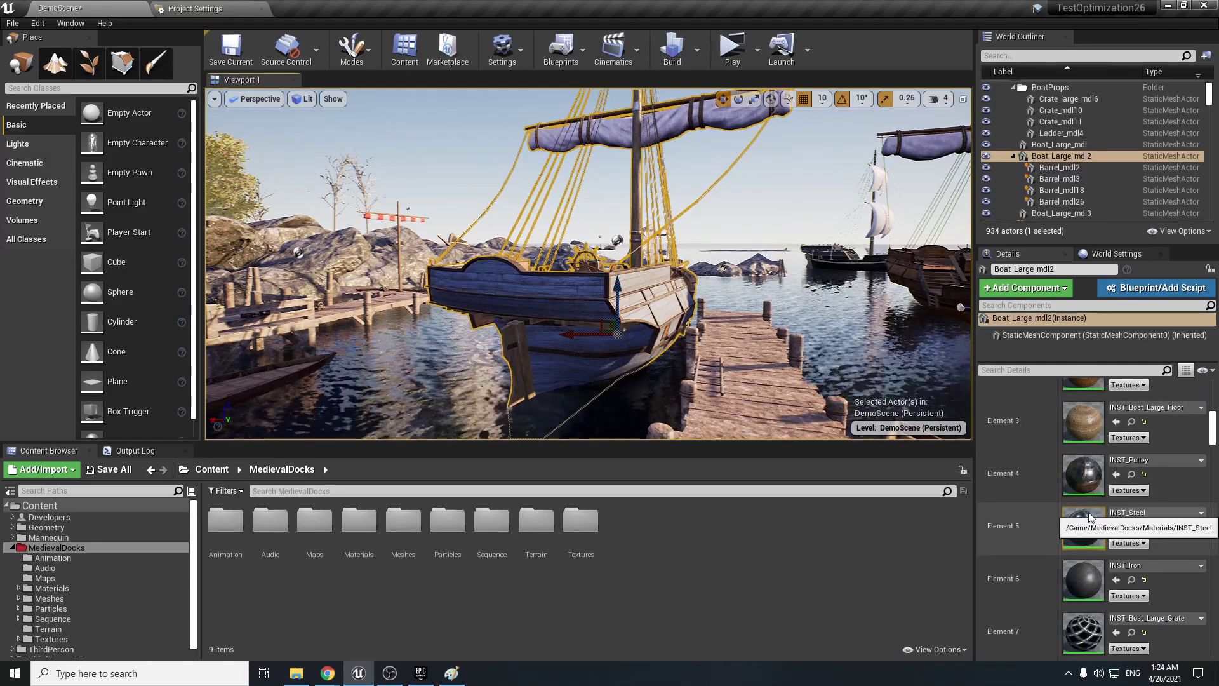
Step: Open the large boat's INST_Steel material instance and its parent material Master_Prop
double_click(1088, 511)
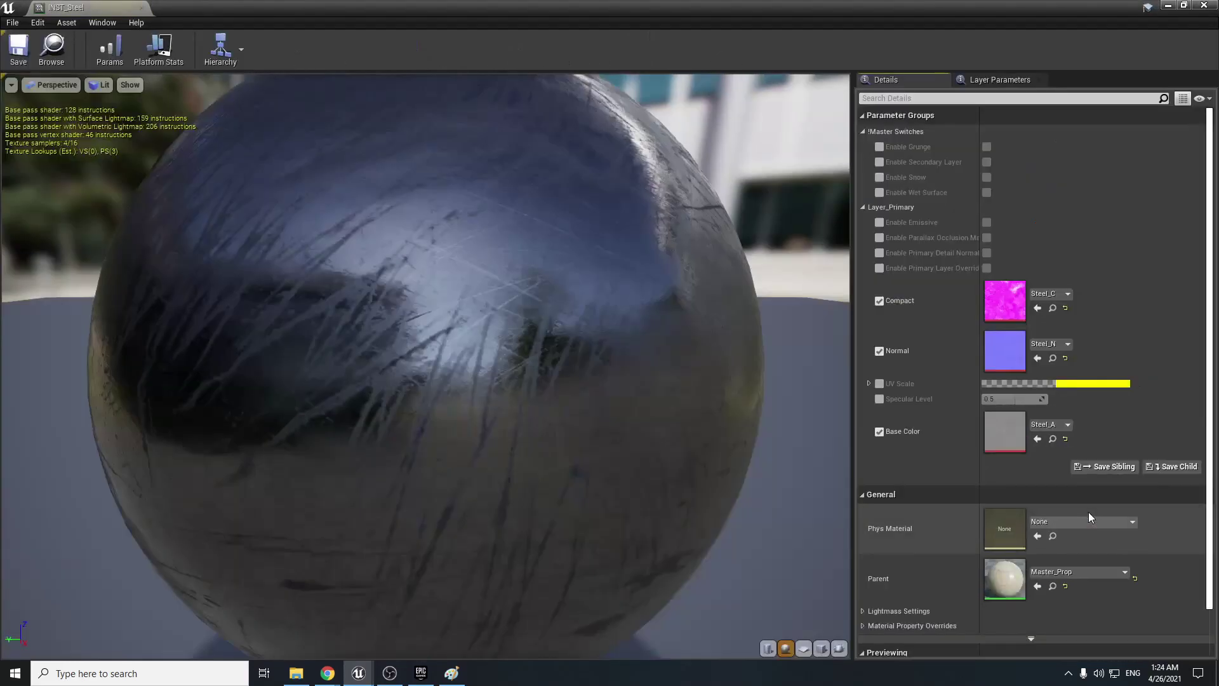
double_click(1006, 518)
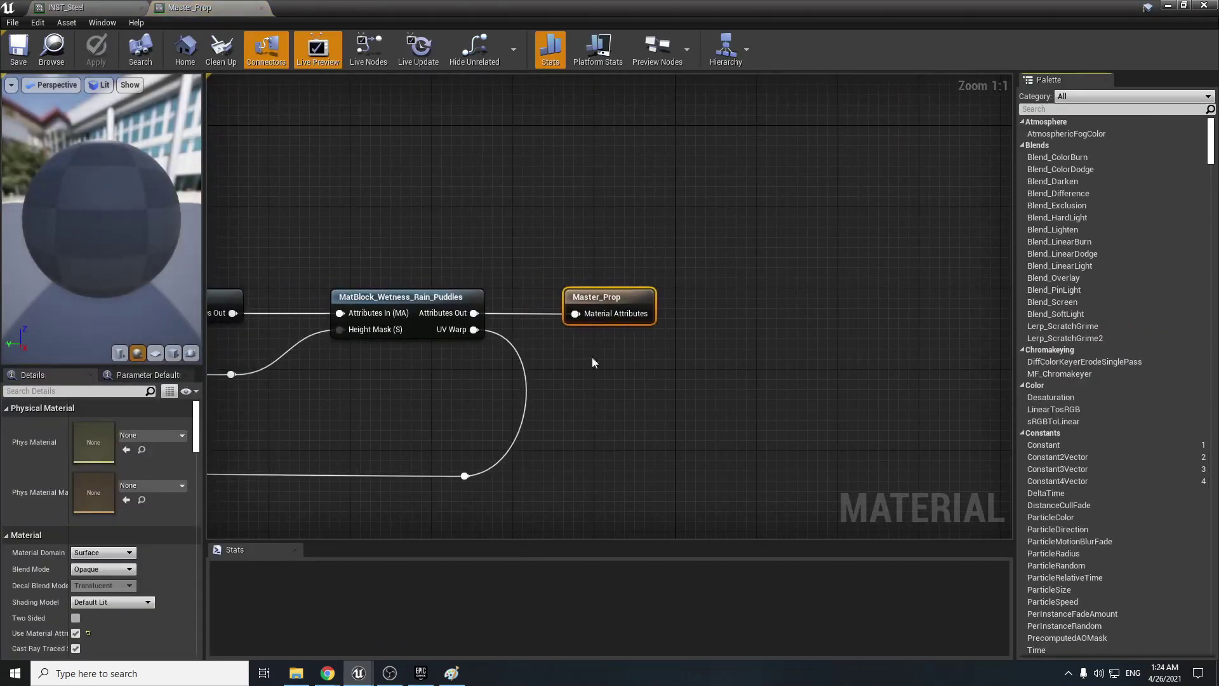
Step: Inspect the MatBlock_Wetness_Rain_Puddles function inside Master_Prop, close it, and return to the level
double_click(497, 315)
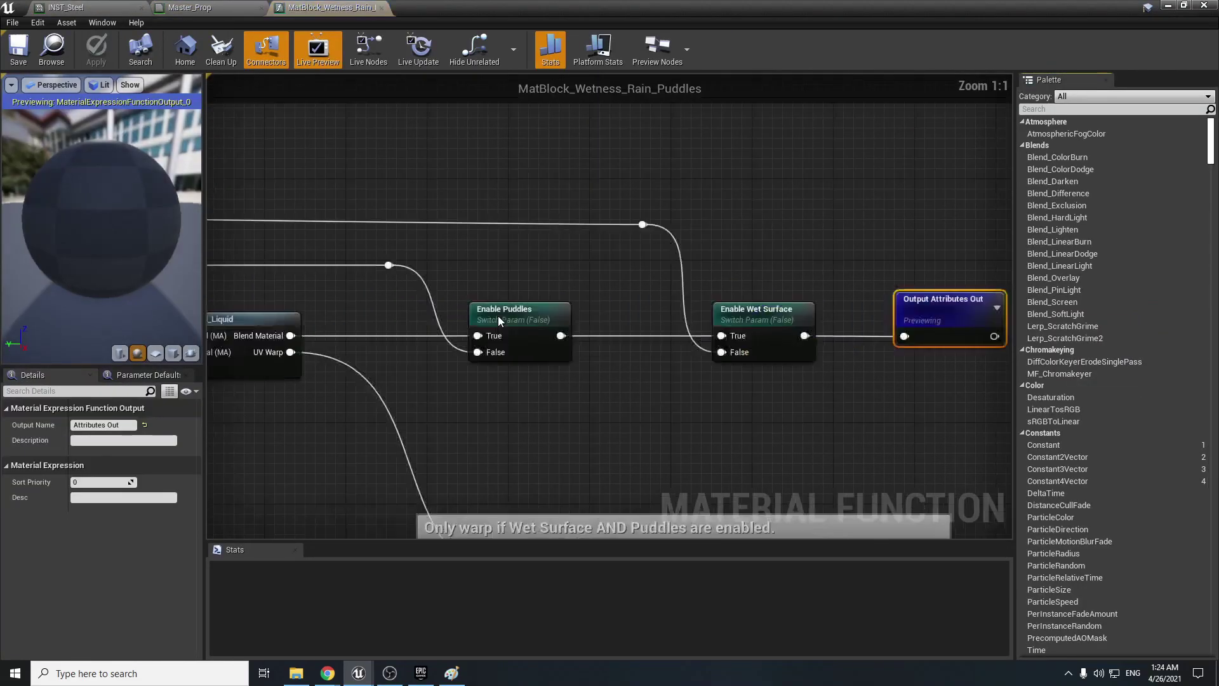
left_click(382, 8)
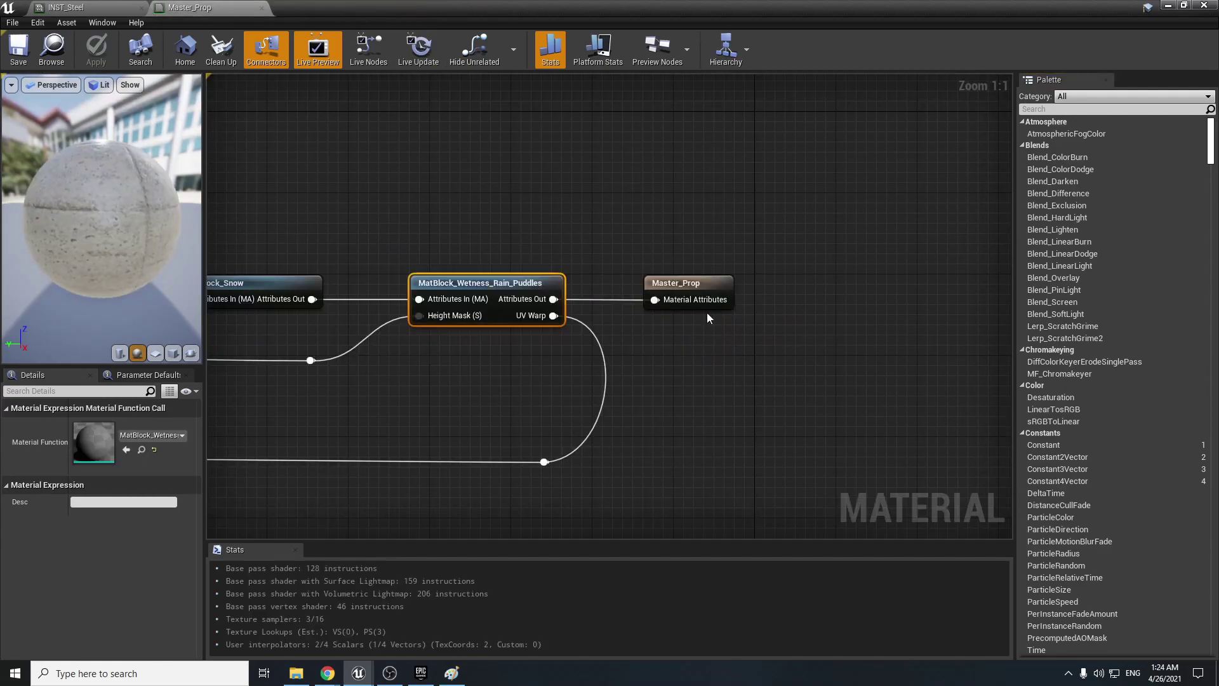
left_click(720, 291)
scroll(764, 190, "down", 5)
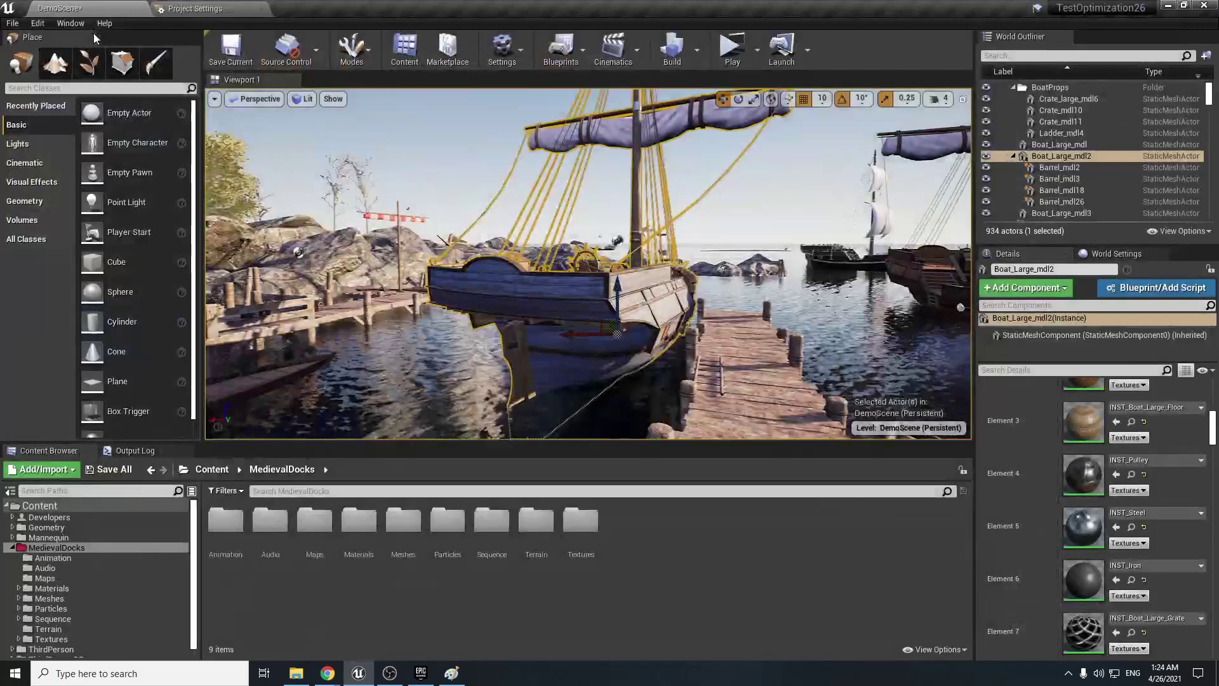
Step: Create a new material in the MedievalDocks folder and open it for editing
right_click(712, 572)
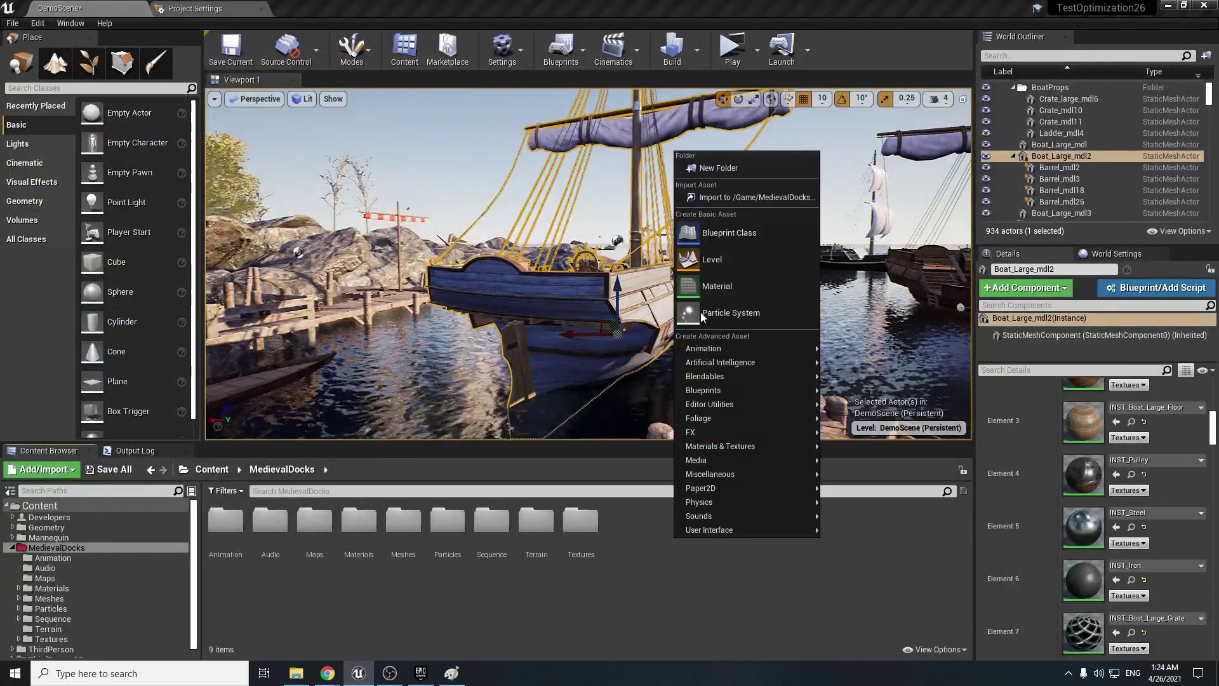
left_click(705, 291)
key("Return")
double_click(625, 531)
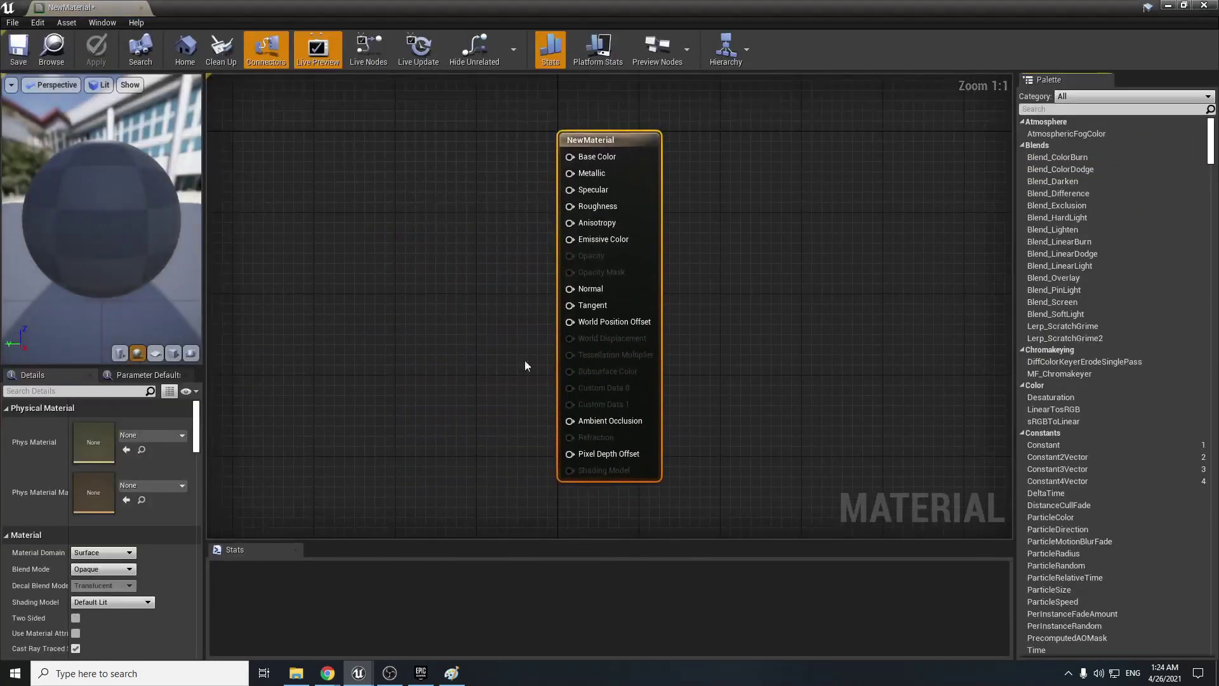
Step: Examine the new material's default input pins, calling up and dismissing the node list beside World Position Offset
left_click_drag(608, 323, 392, 337)
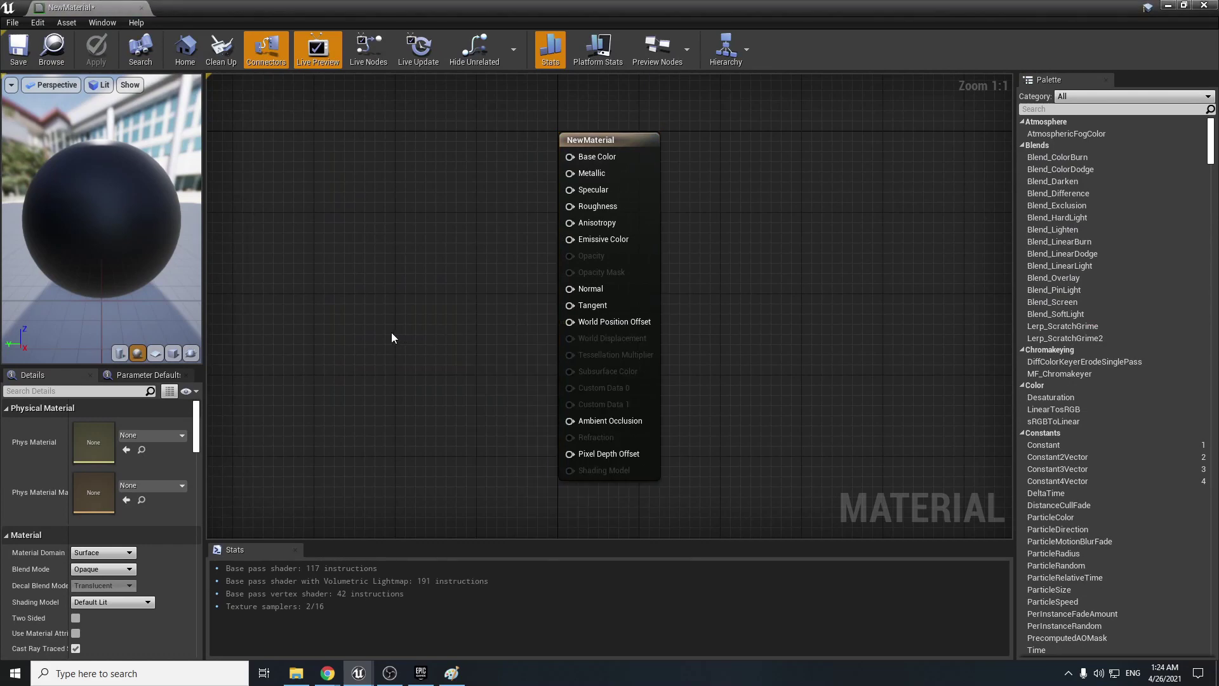
left_click_drag(606, 322, 409, 261)
left_click(398, 251)
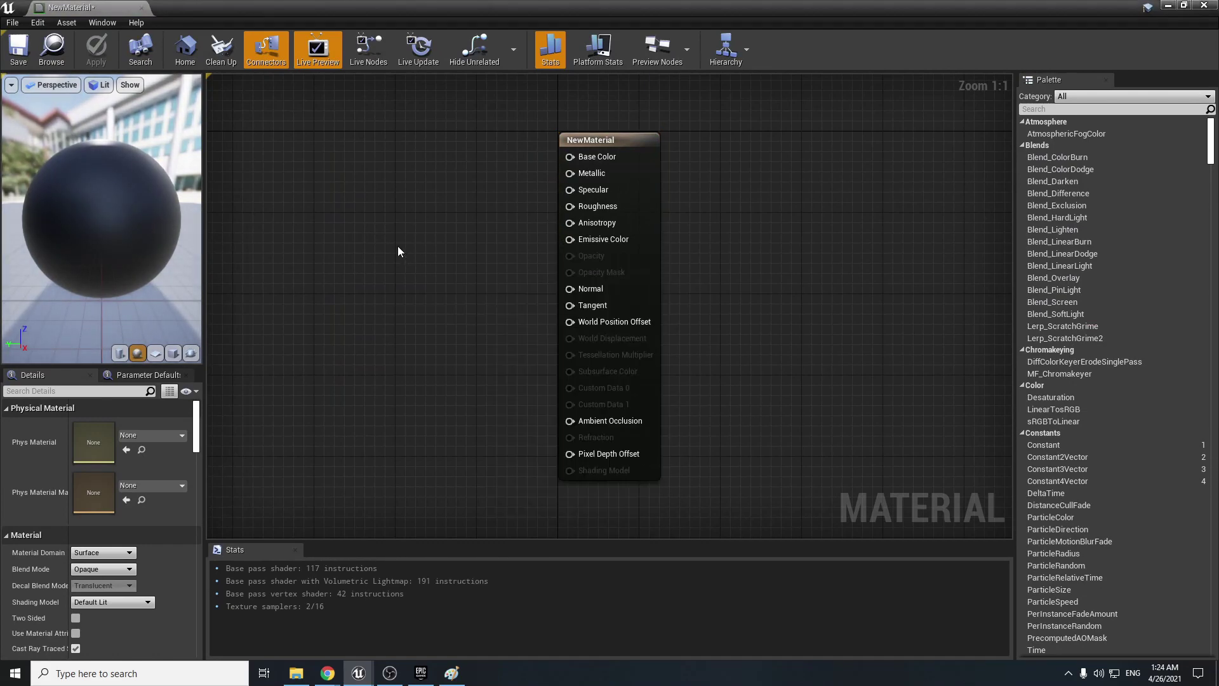
left_click_drag(623, 328, 362, 305)
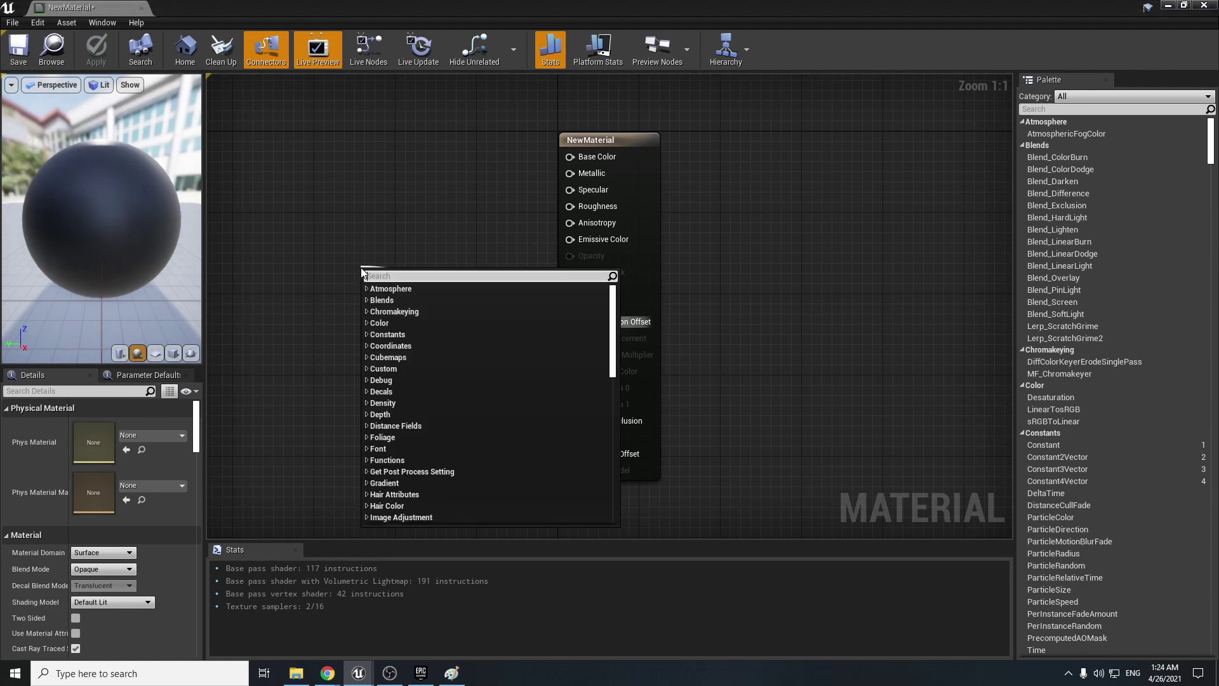
left_click(425, 261)
left_click(610, 349)
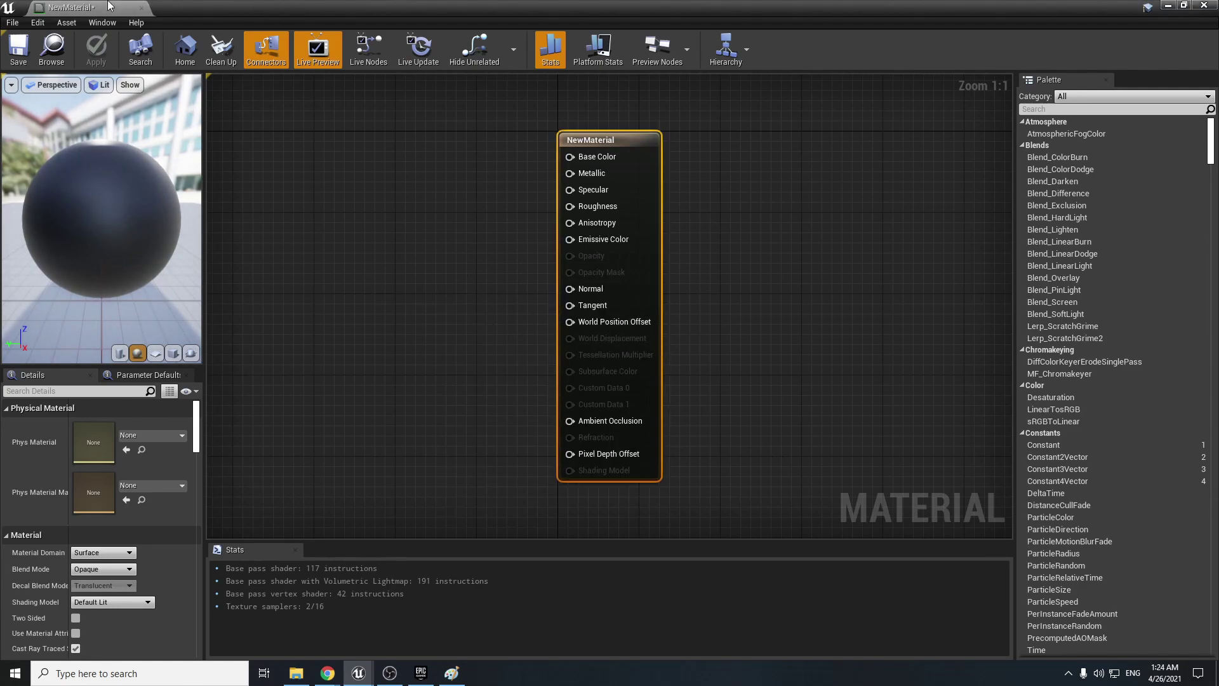
Step: Close the new material and delete it from the MedievalDocks folder
left_click(141, 7)
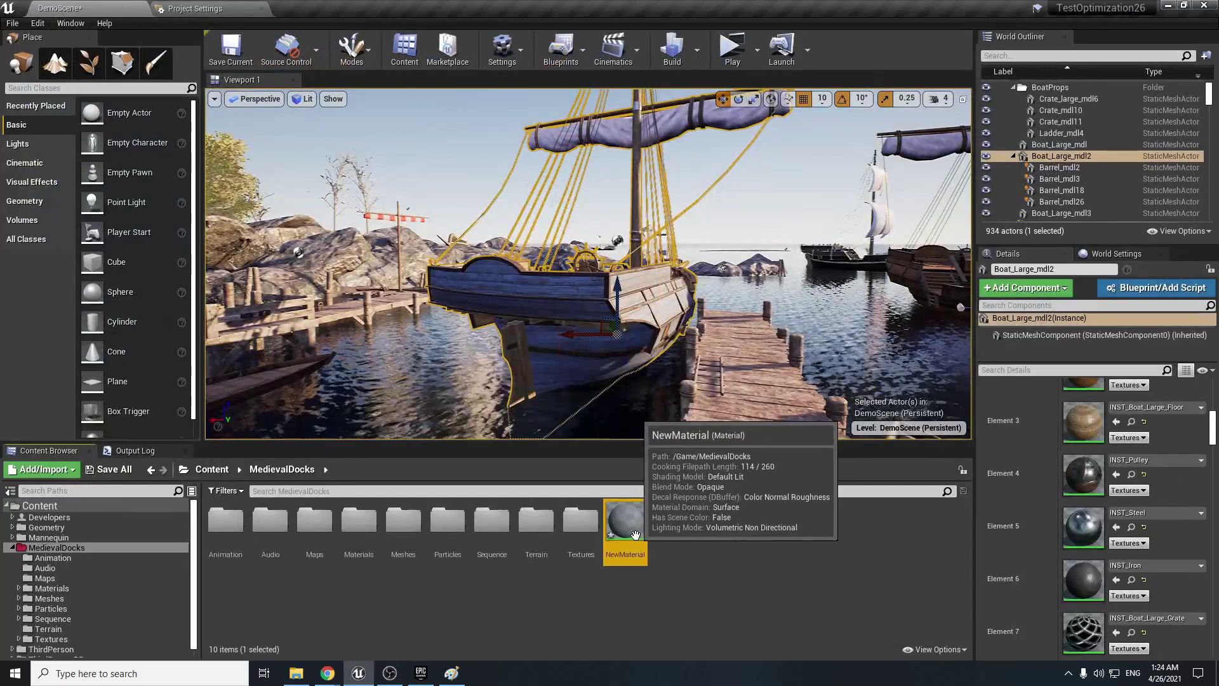
key("Delete")
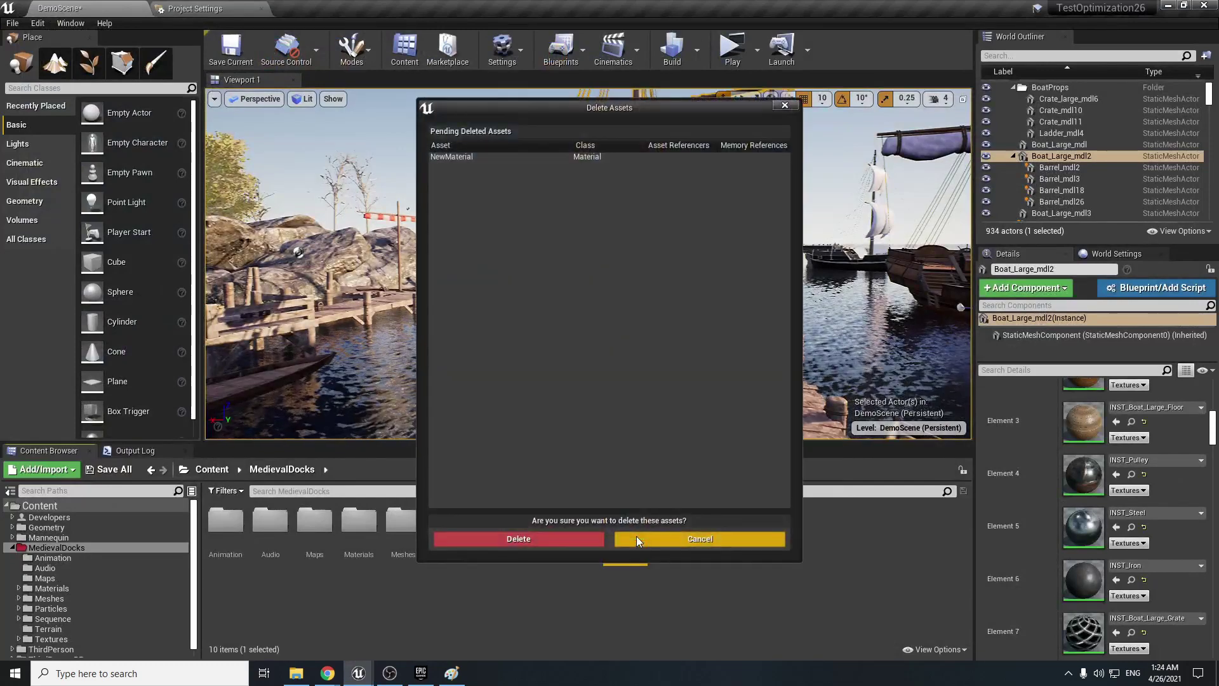
left_click(561, 545)
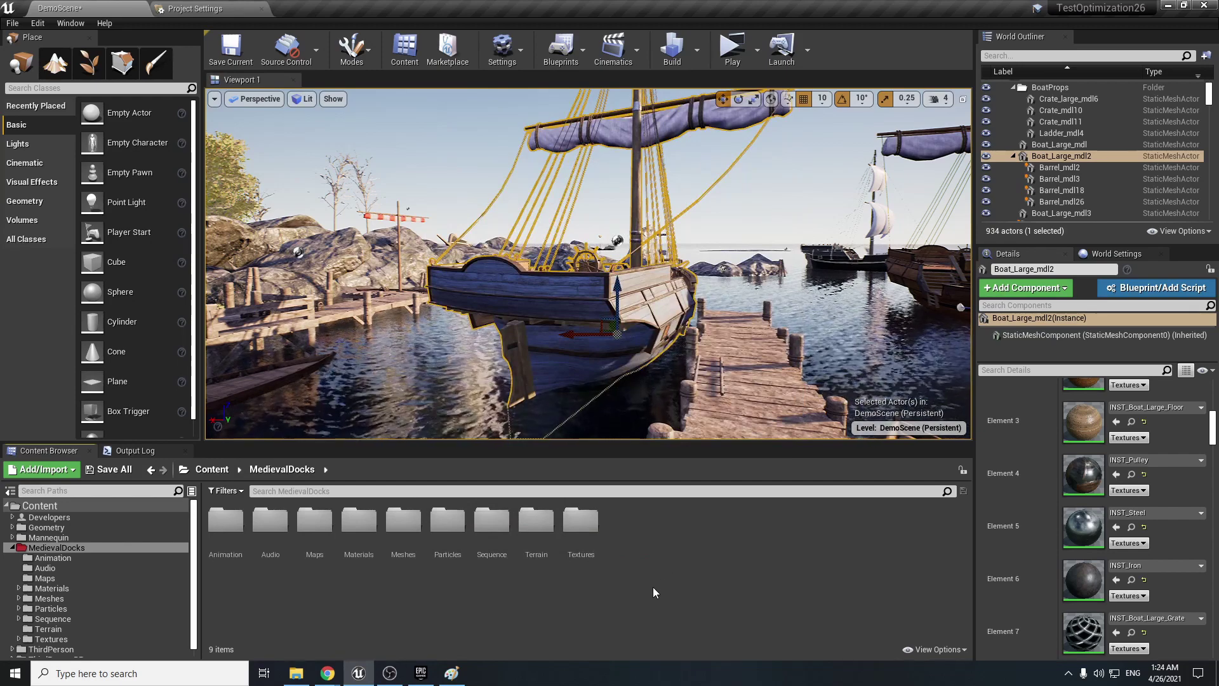
Step: Review the large boat's material elements from Element 0 to Element 10 and its static mesh assignment
scroll(993, 551, "up", 2)
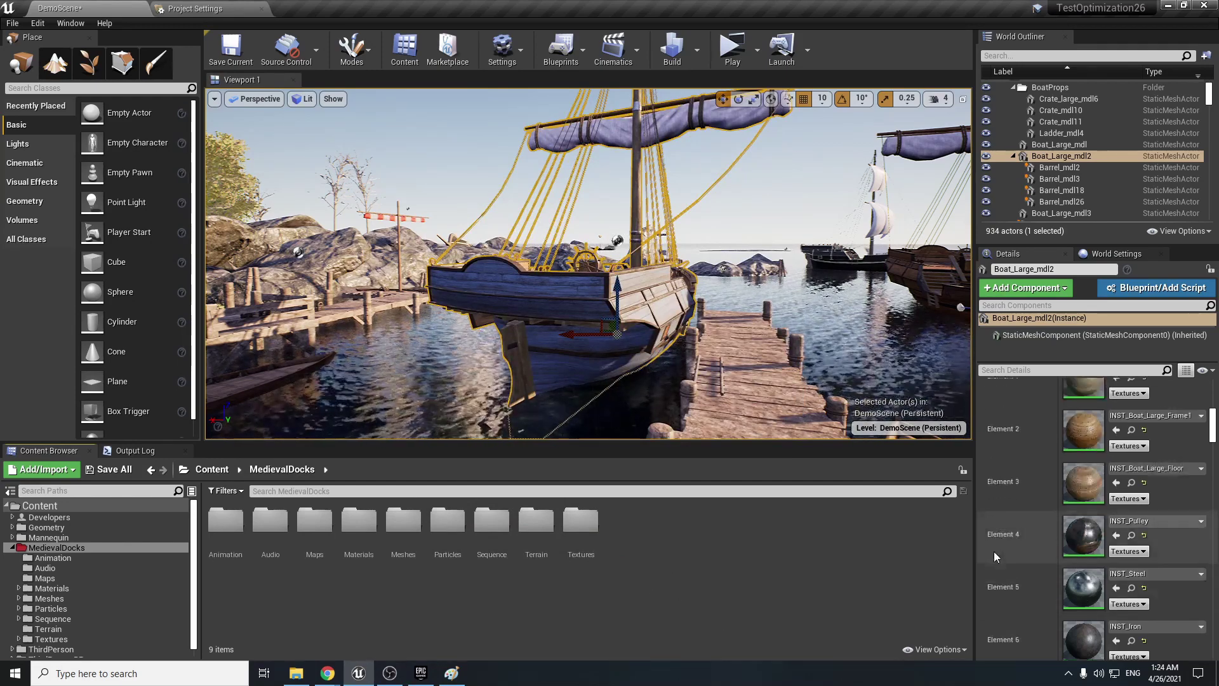
scroll(992, 556, "up", 3)
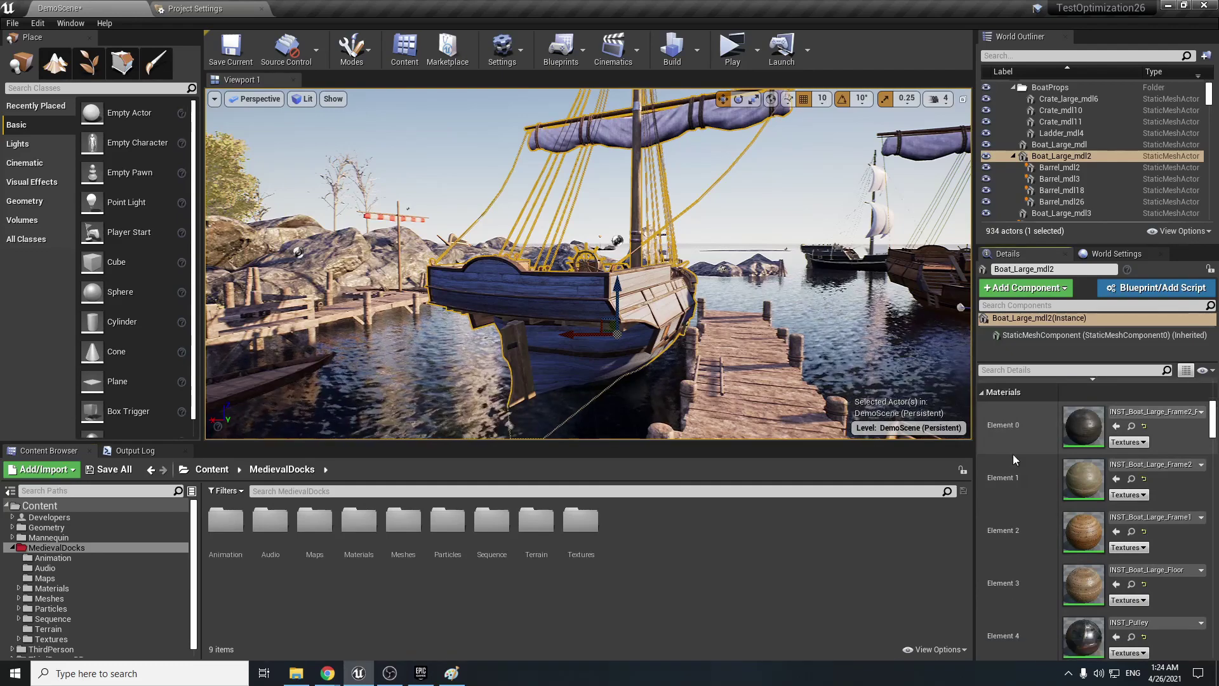
scroll(1013, 456, "down", 12)
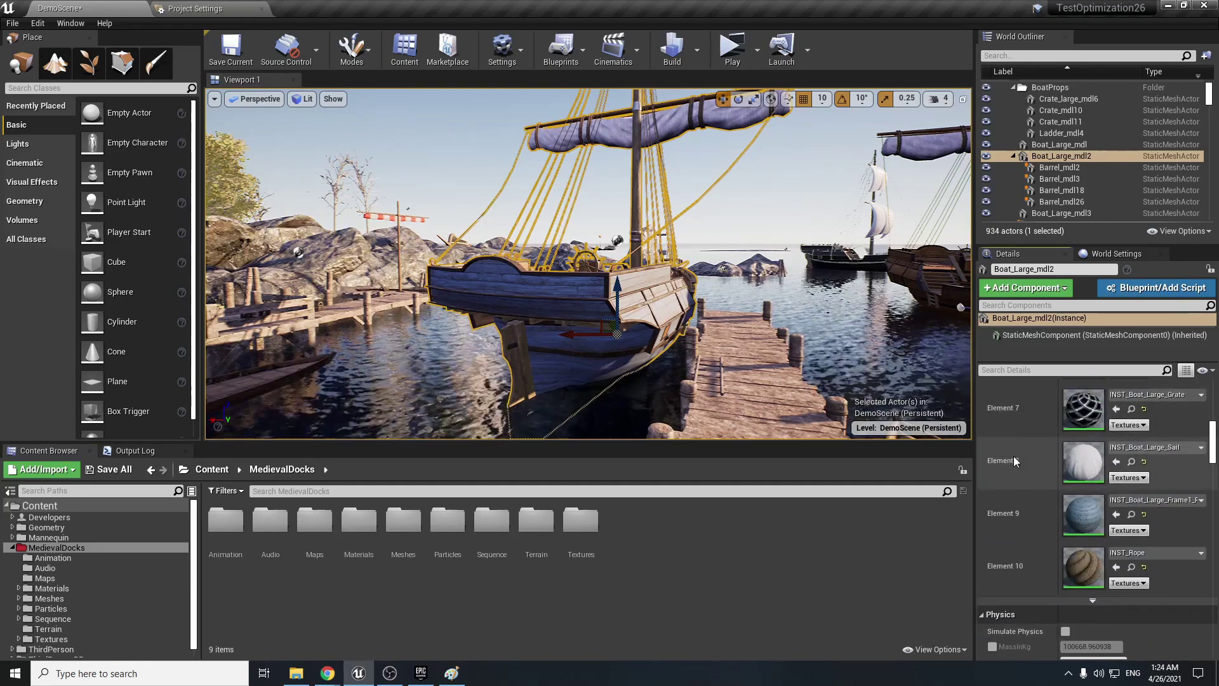
scroll(1013, 456, "up", 12)
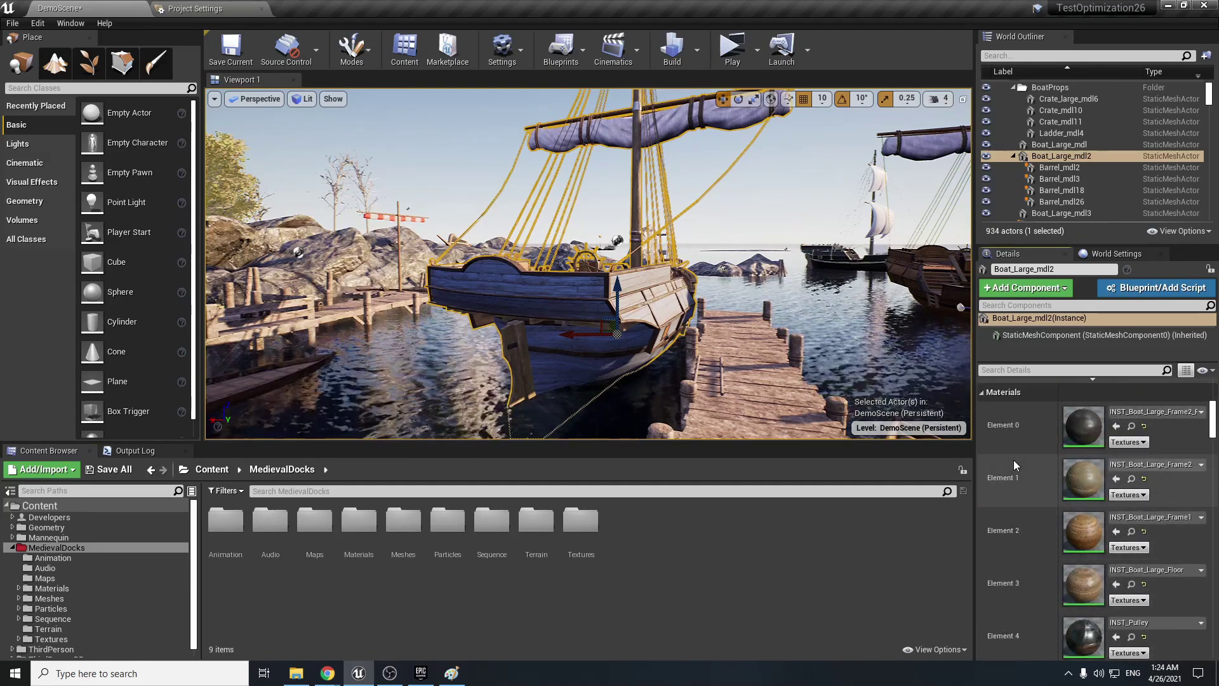
scroll(1013, 459, "down", 8)
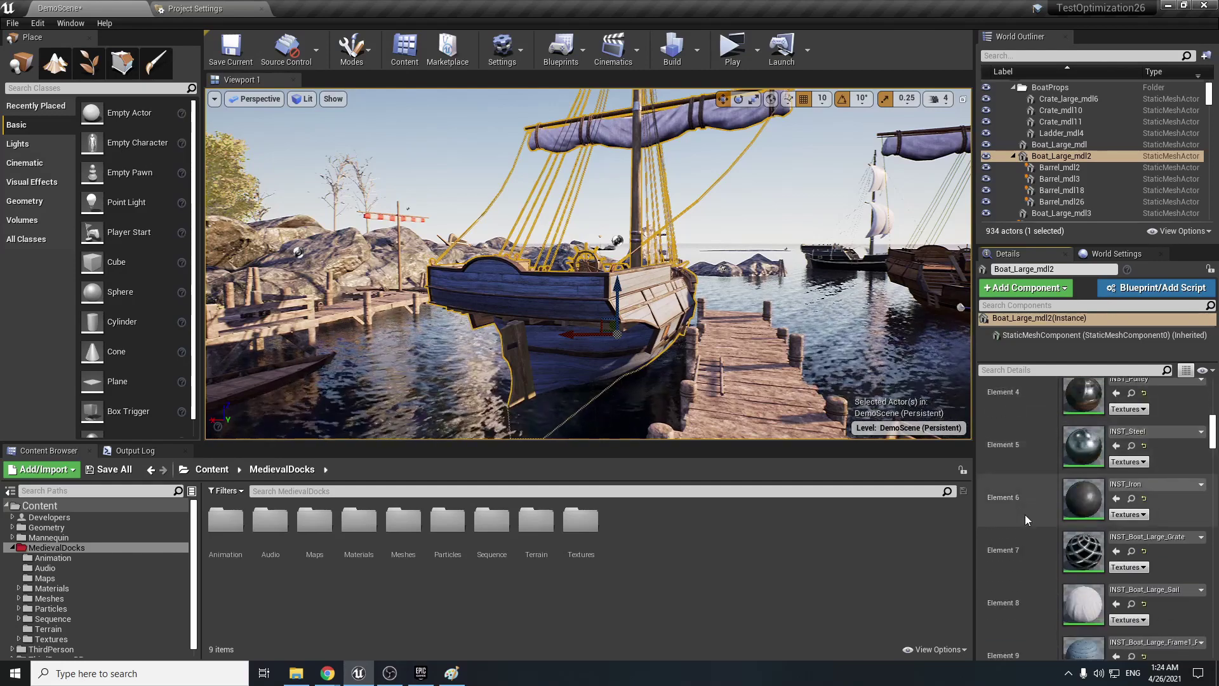
scroll(1024, 515, "up", 6)
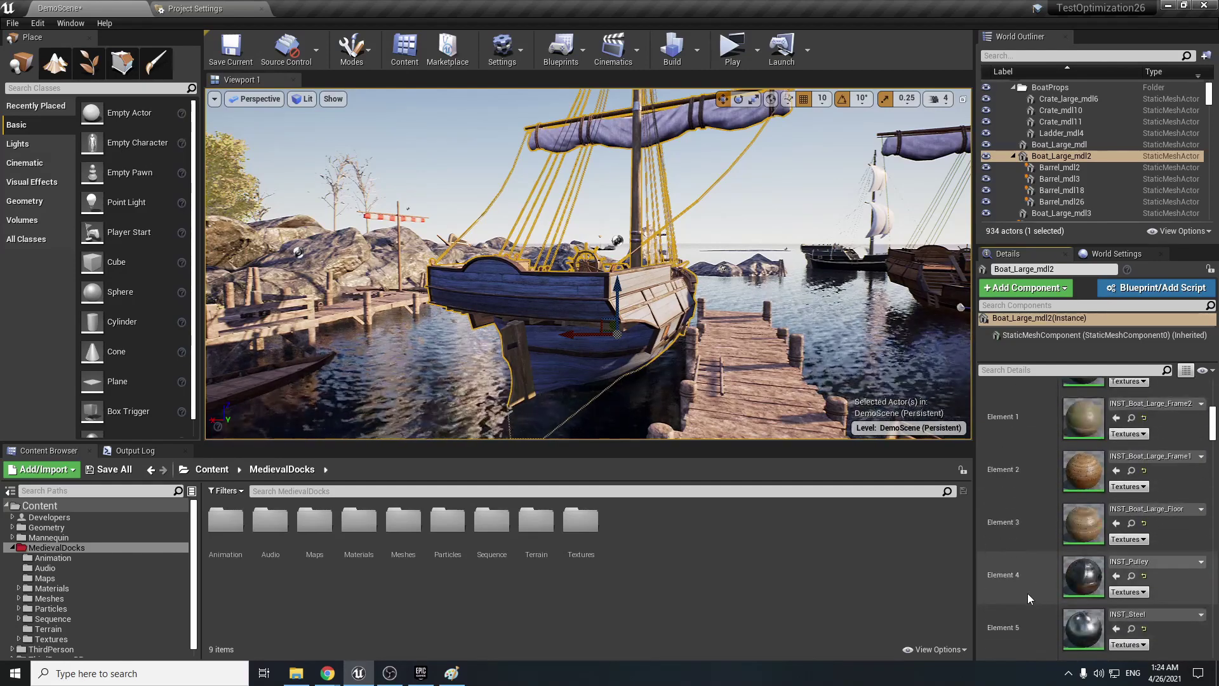
scroll(1028, 593, "up", 6)
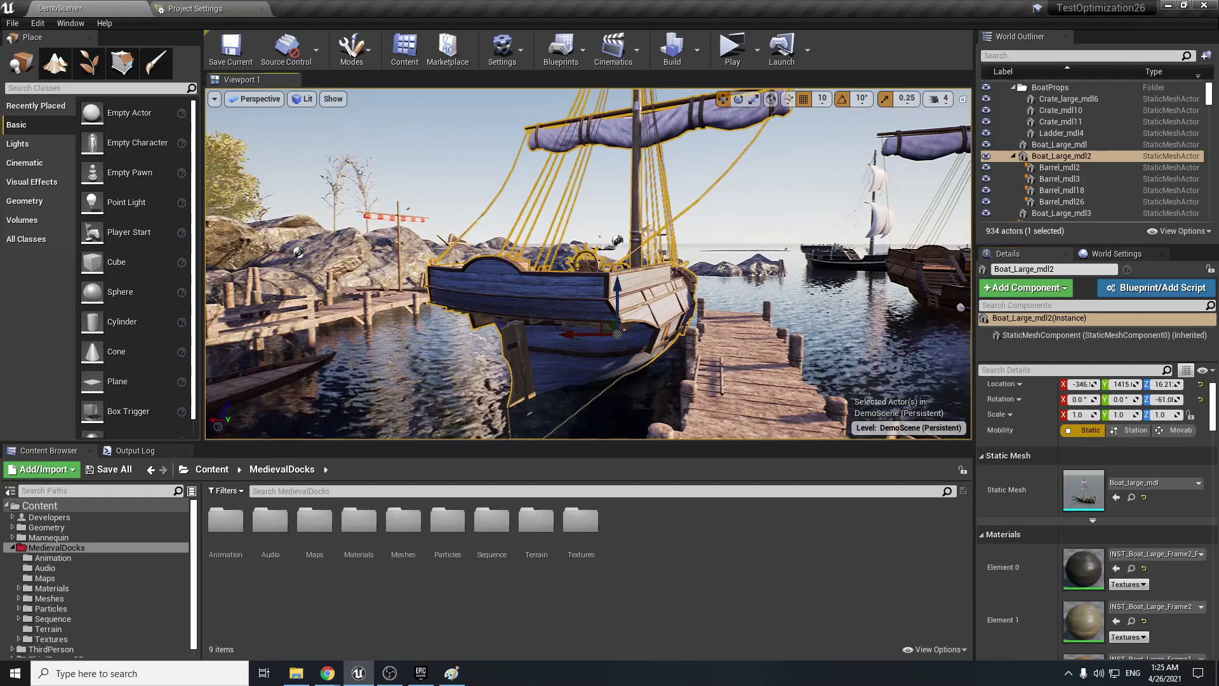
Step: View the large boat beside the dock from several distances and angles and compare it with its assigned material elements
left_click_drag(736, 338, 920, 394, "alt")
left_click_drag(443, 241, 800, 291, "alt")
scroll(1083, 557, "down", 5)
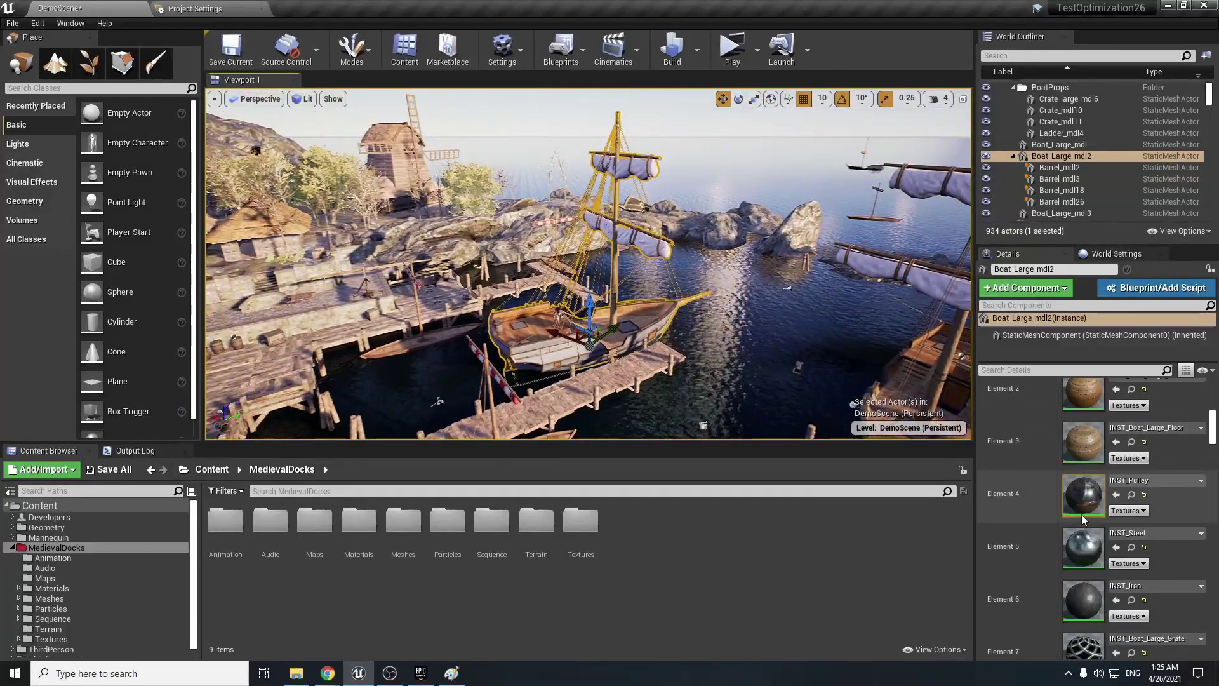
scroll(1080, 514, "up", 3)
scroll(1072, 441, "up", 1)
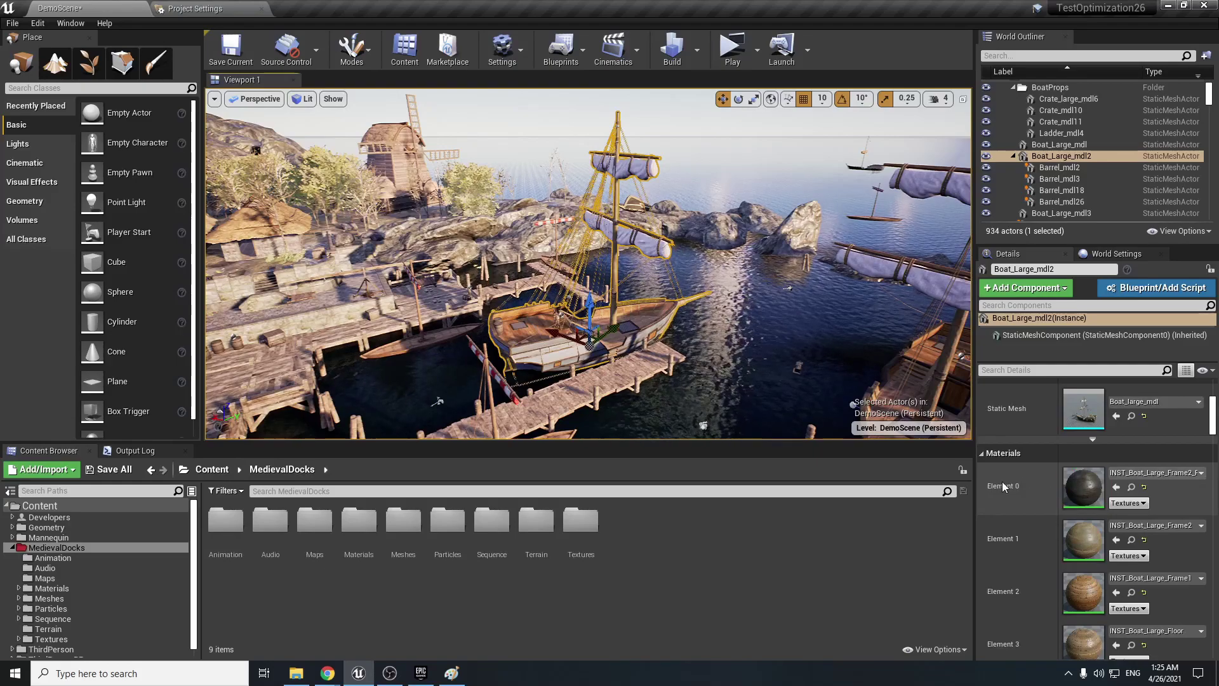
left_click_drag(825, 305, 781, 298, "alt")
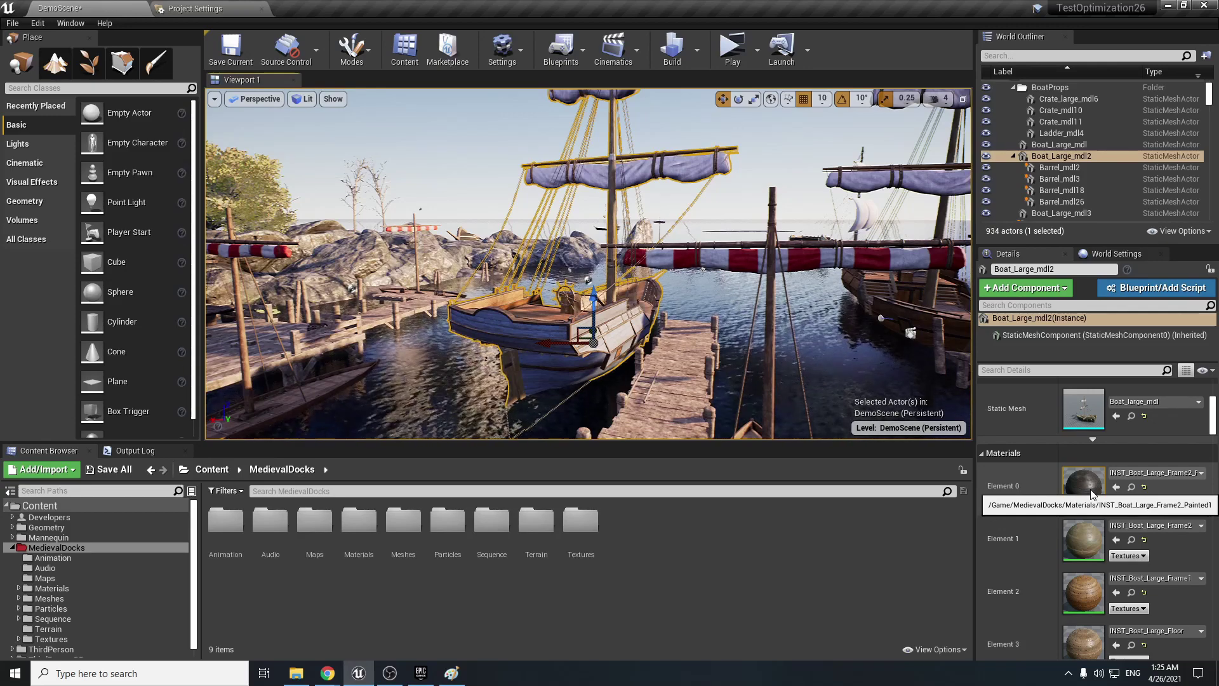
scroll(1082, 508, "down", 3)
scroll(1083, 532, "up", 4)
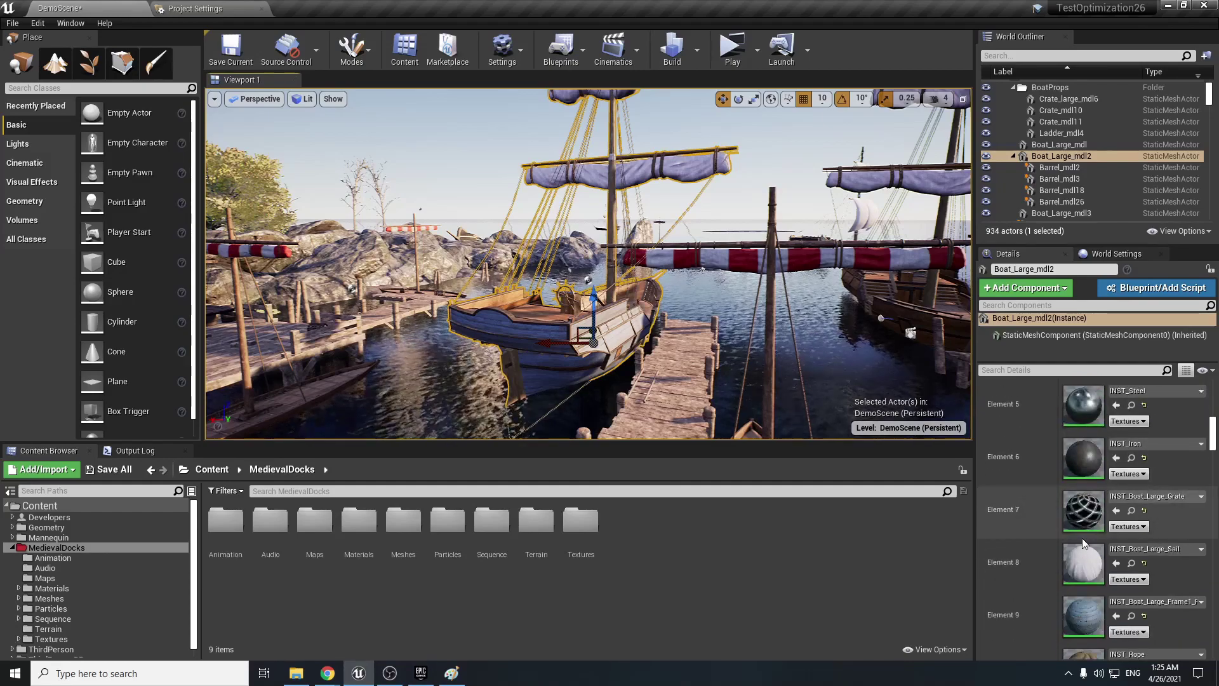
scroll(1094, 515, "up", 2)
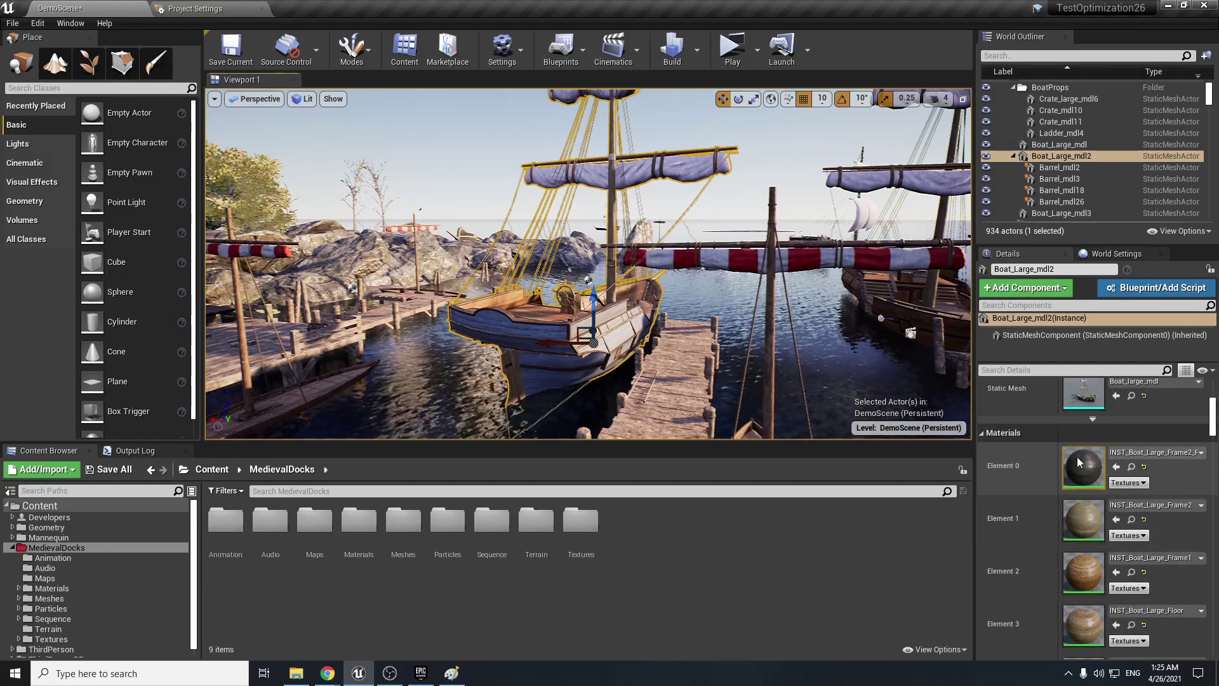
Step: Open the large boat's static mesh Boat_large_mdl, filter its details by "res" to check the light map resolution, and clear the filter
right_click_drag(621, 360, 683, 386)
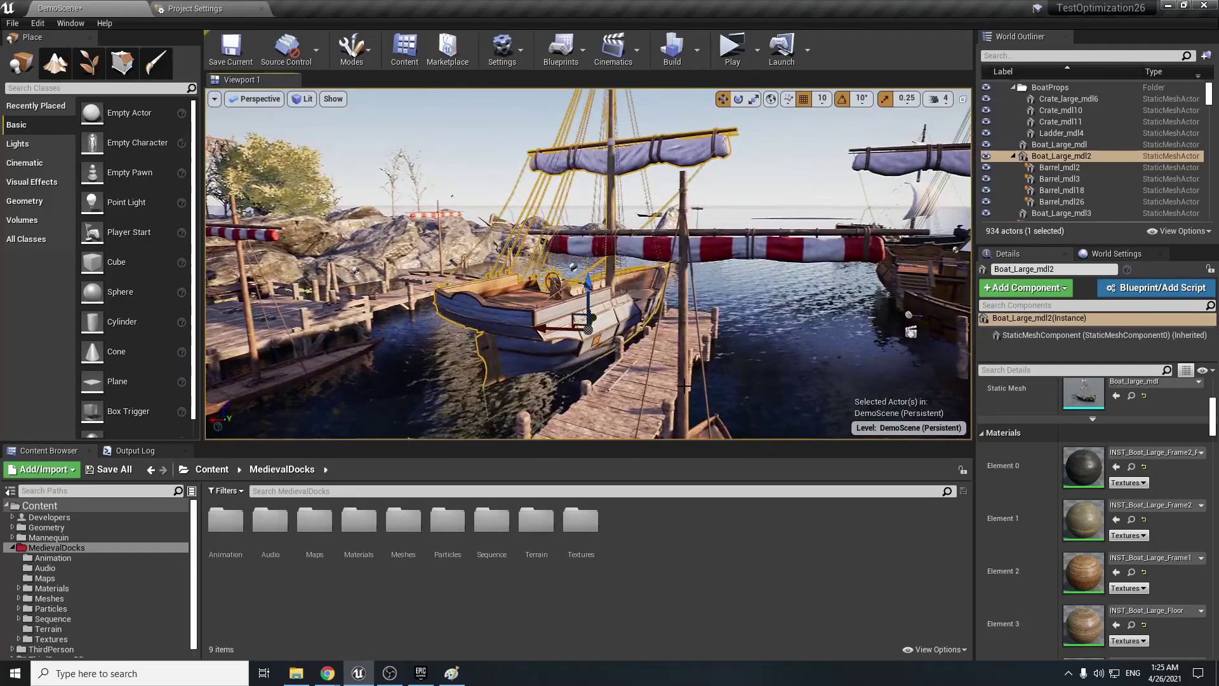
scroll(683, 386, "up", 3)
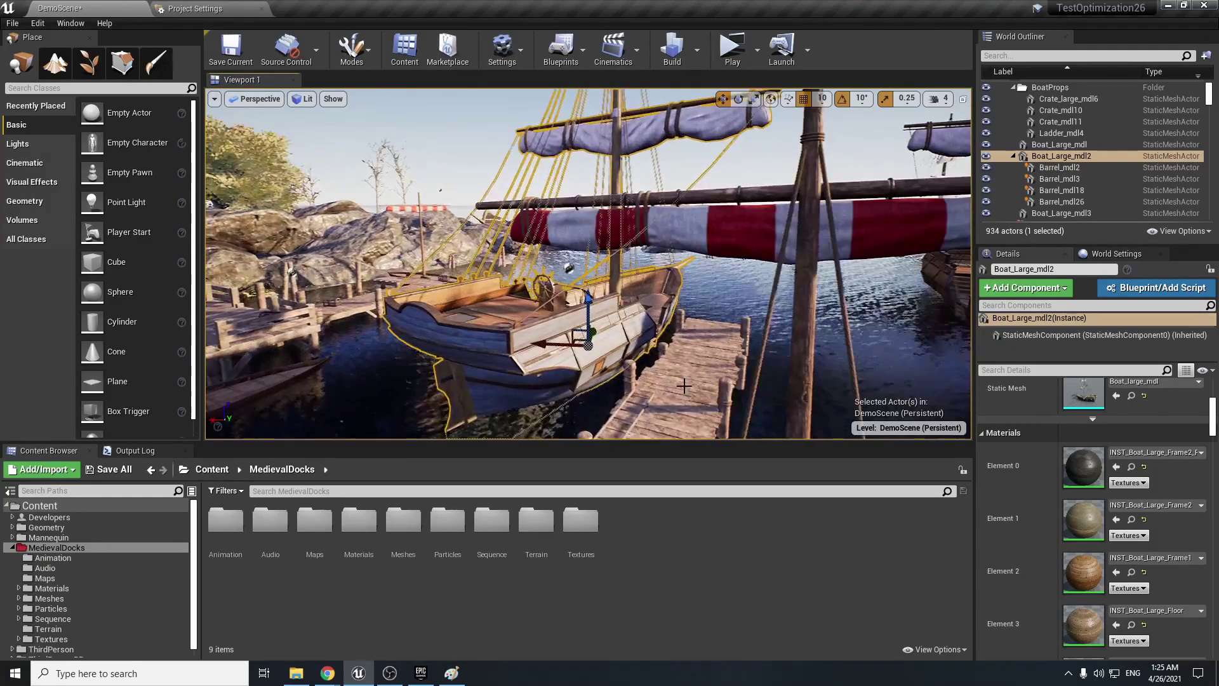
right_click_drag(365, 333, 336, 335)
double_click(1083, 395)
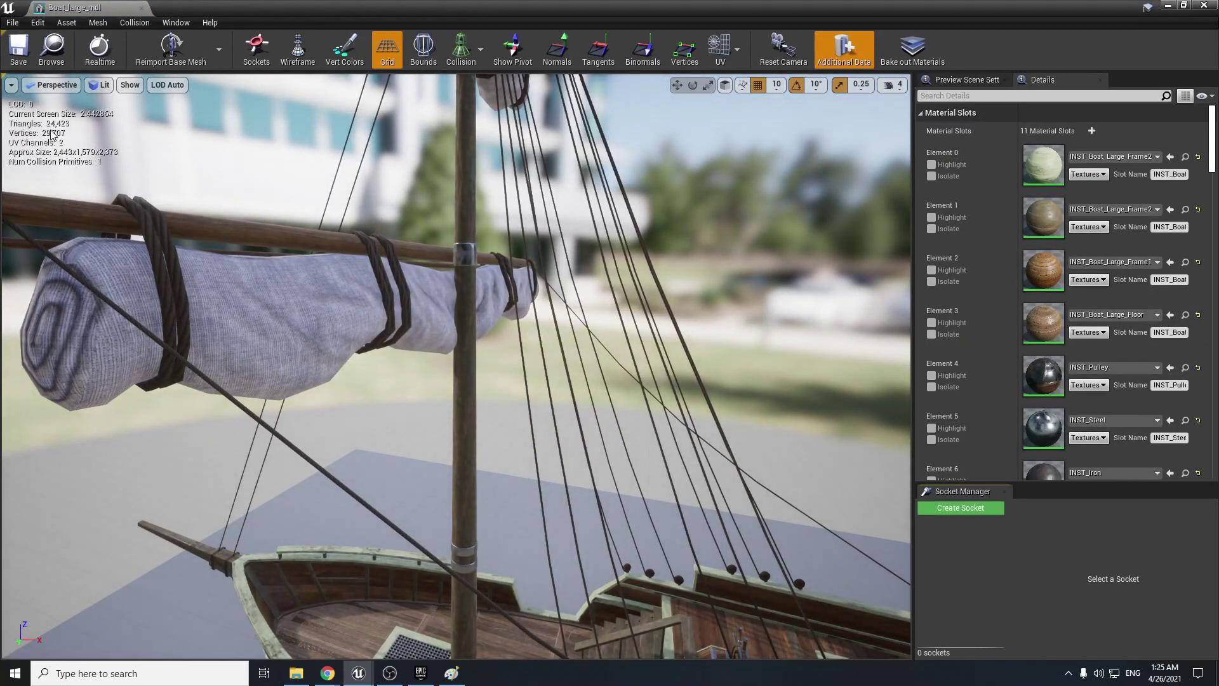
scroll(261, 225, "down", 5)
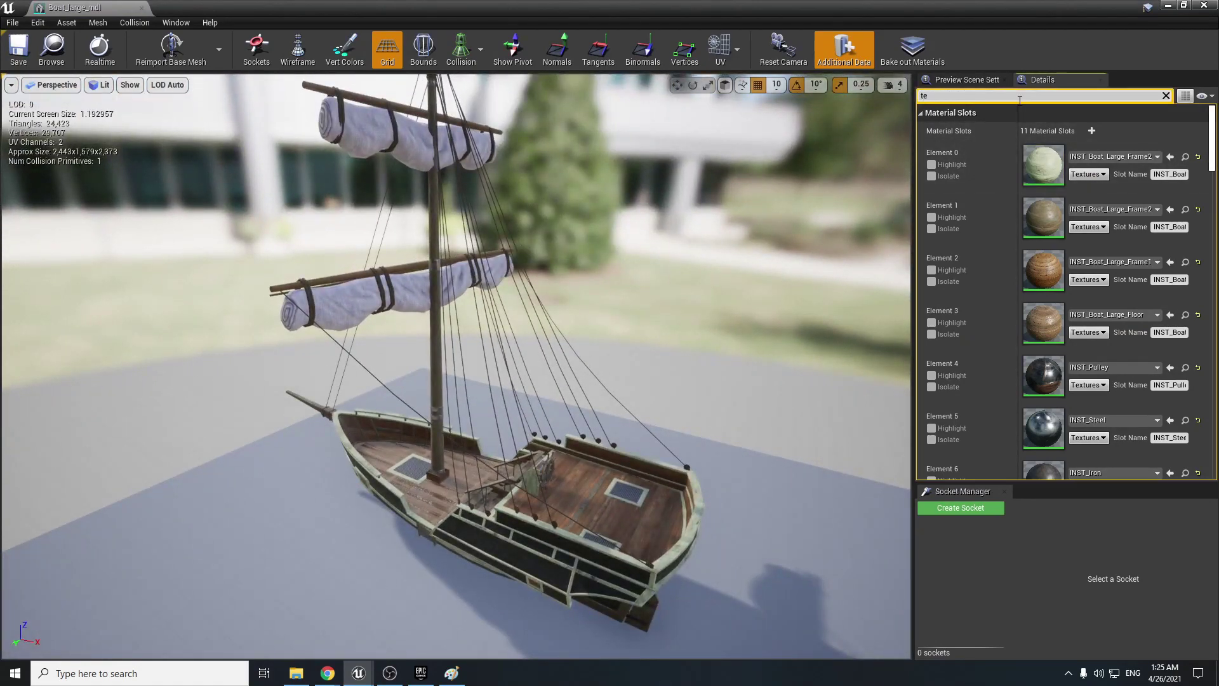
type("res")
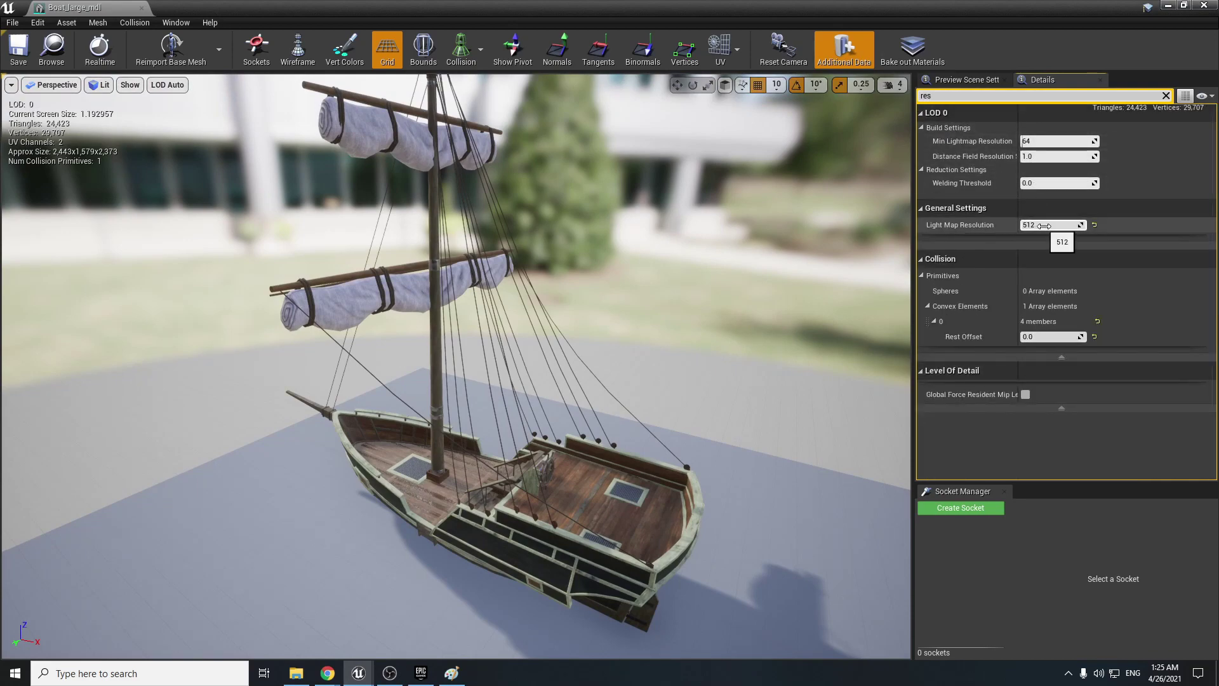
left_click(1165, 95)
Step: Review the boat mesh's material slots, build, reduction and LOD settings, including the available LOD Group options
scroll(1071, 304, "down", 5)
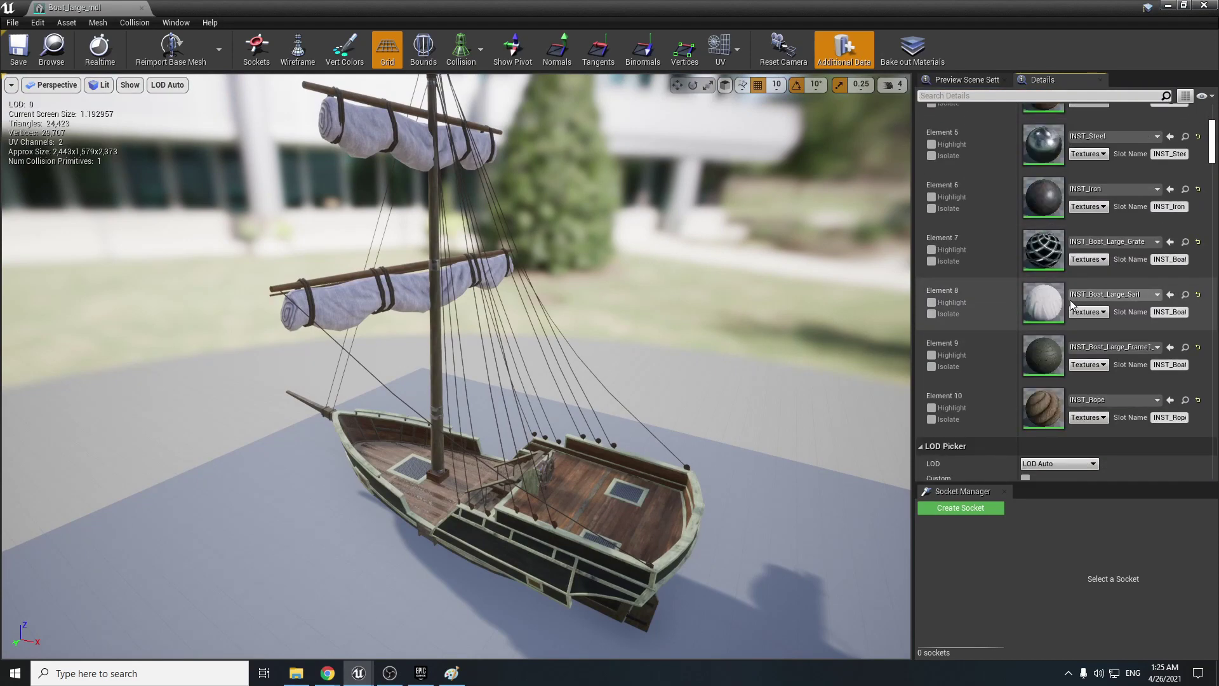
scroll(1072, 305, "down", 10)
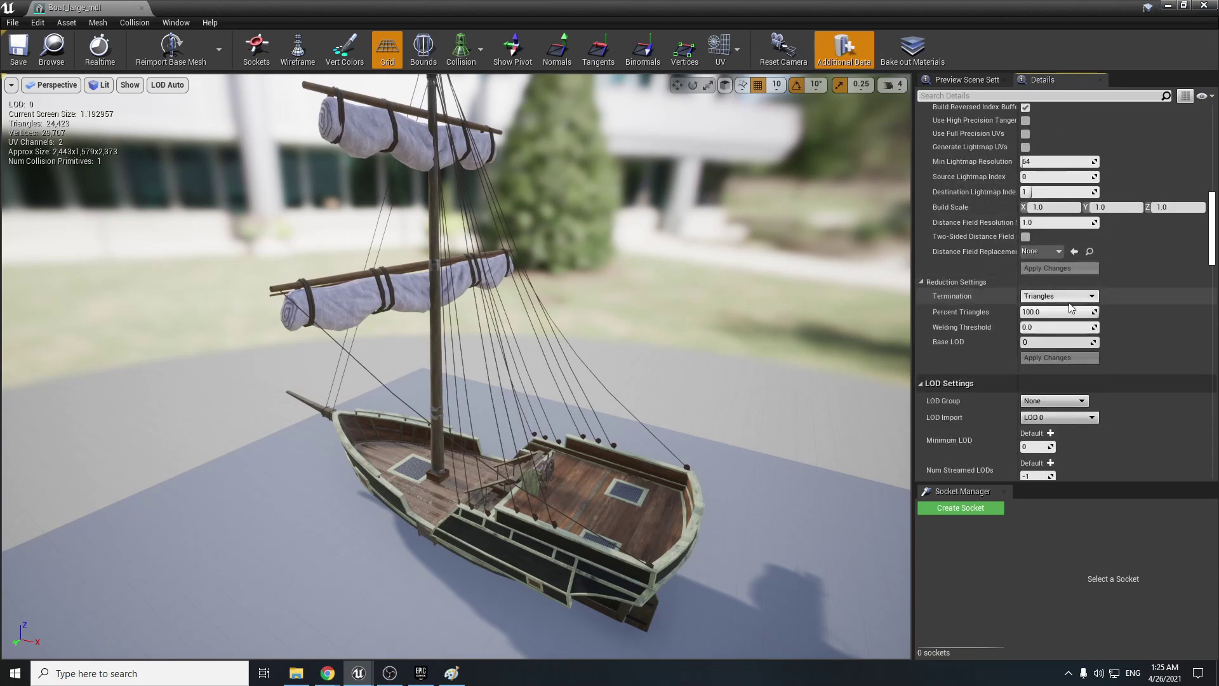
scroll(1071, 308, "down", 2)
left_click(1023, 342)
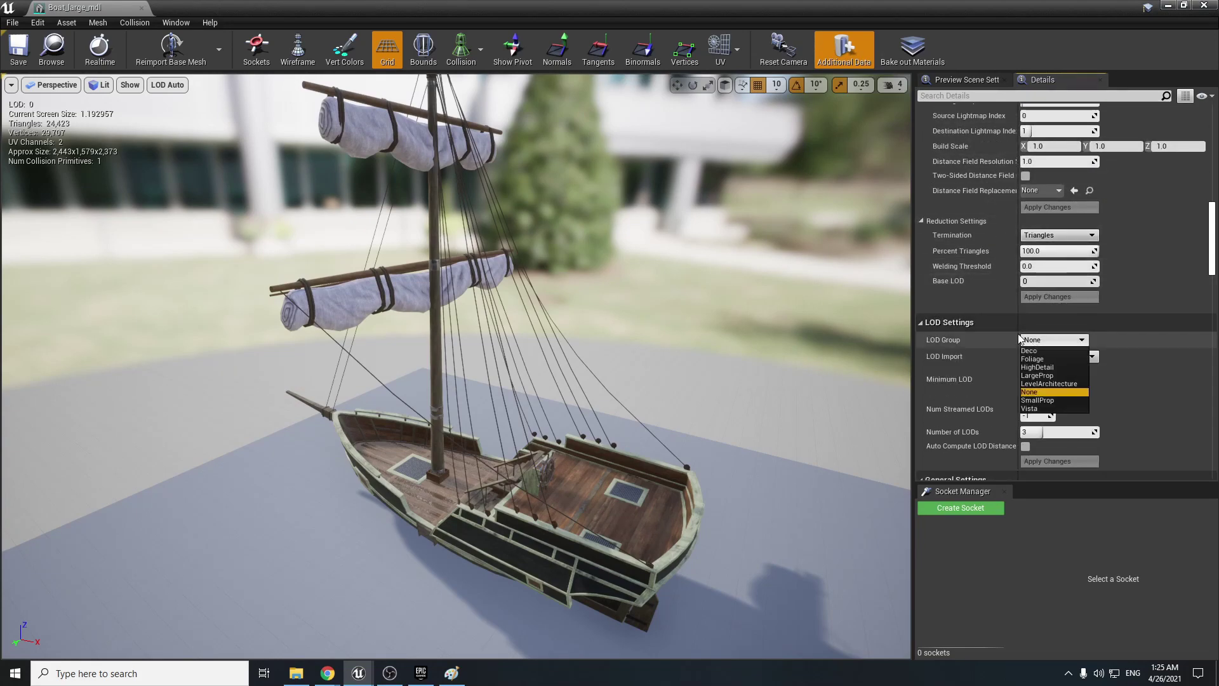
left_click(965, 288)
scroll(965, 288, "up", 8)
scroll(1014, 273, "up", 20)
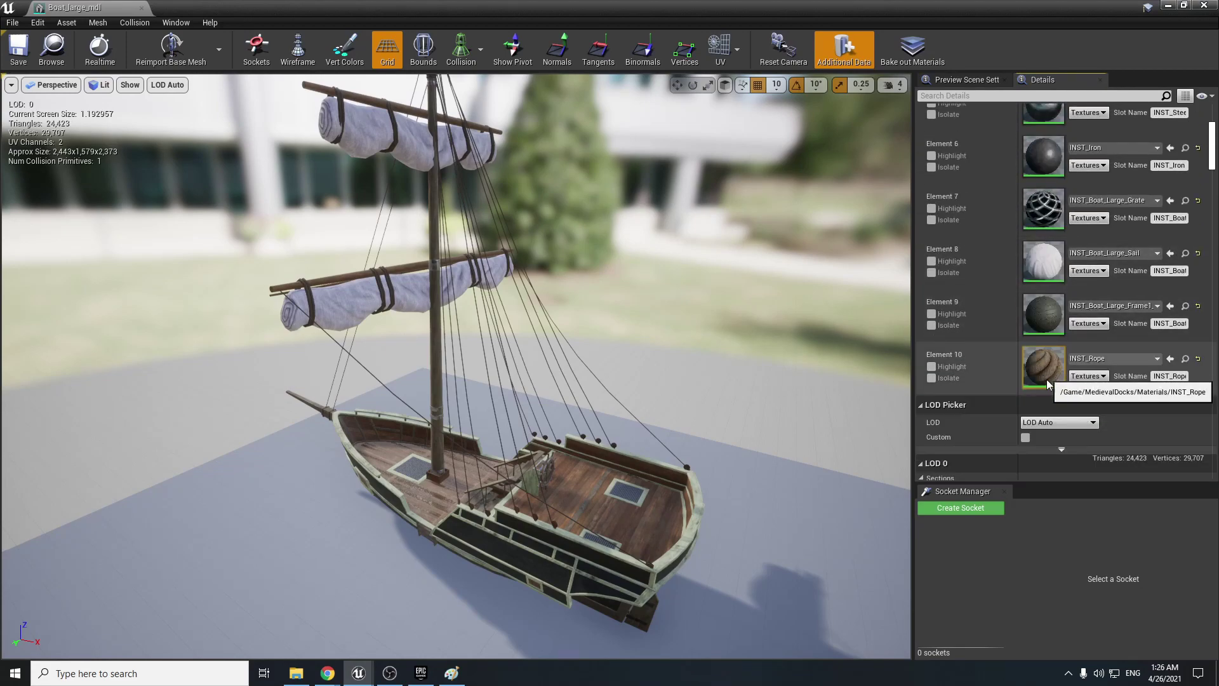
Step: Preview the boat mesh at LOD 1 and LOD 2 and inspect its shape and materials from different angles
left_click(1050, 422)
left_click(1049, 463)
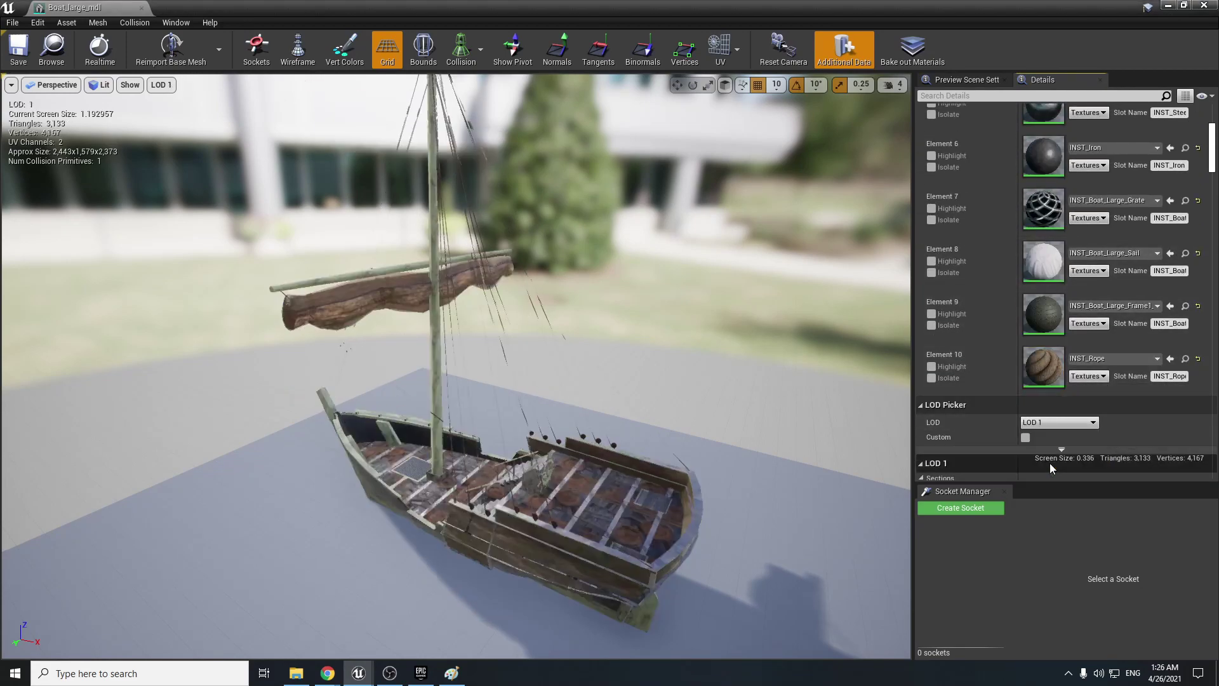
left_click_drag(806, 408, 613, 311)
scroll(1049, 398, "up", 1)
left_click(1048, 442)
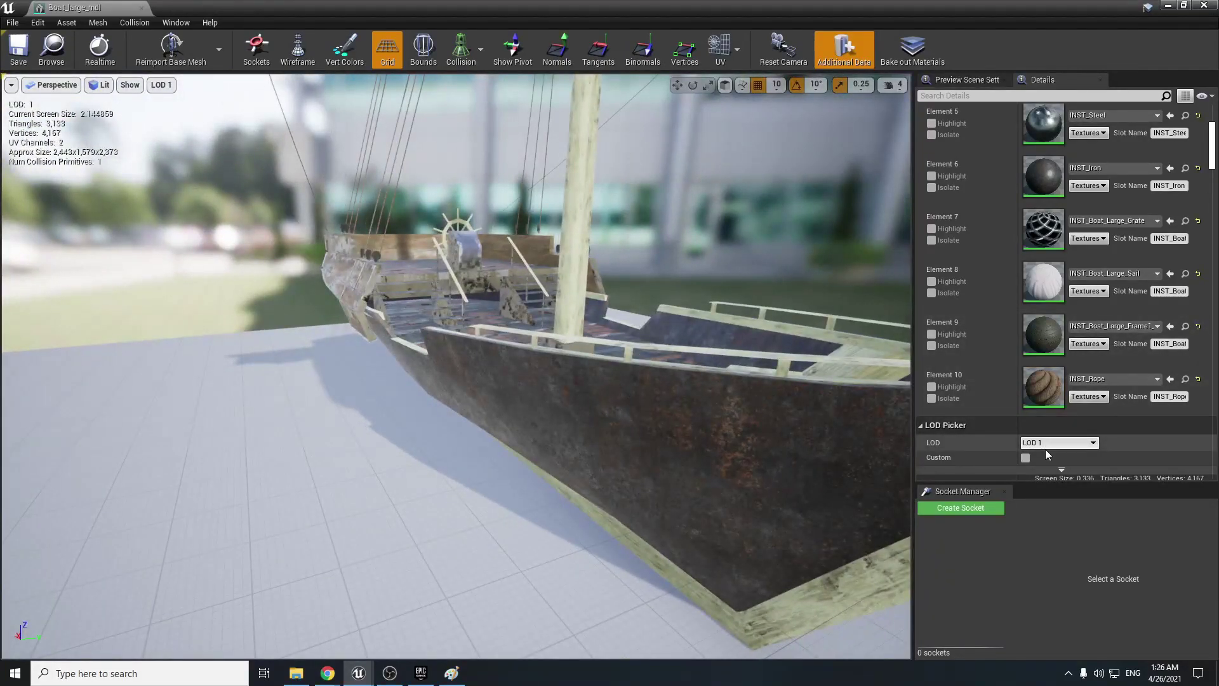
left_click(1039, 462)
left_click(1047, 442)
left_click(1046, 495)
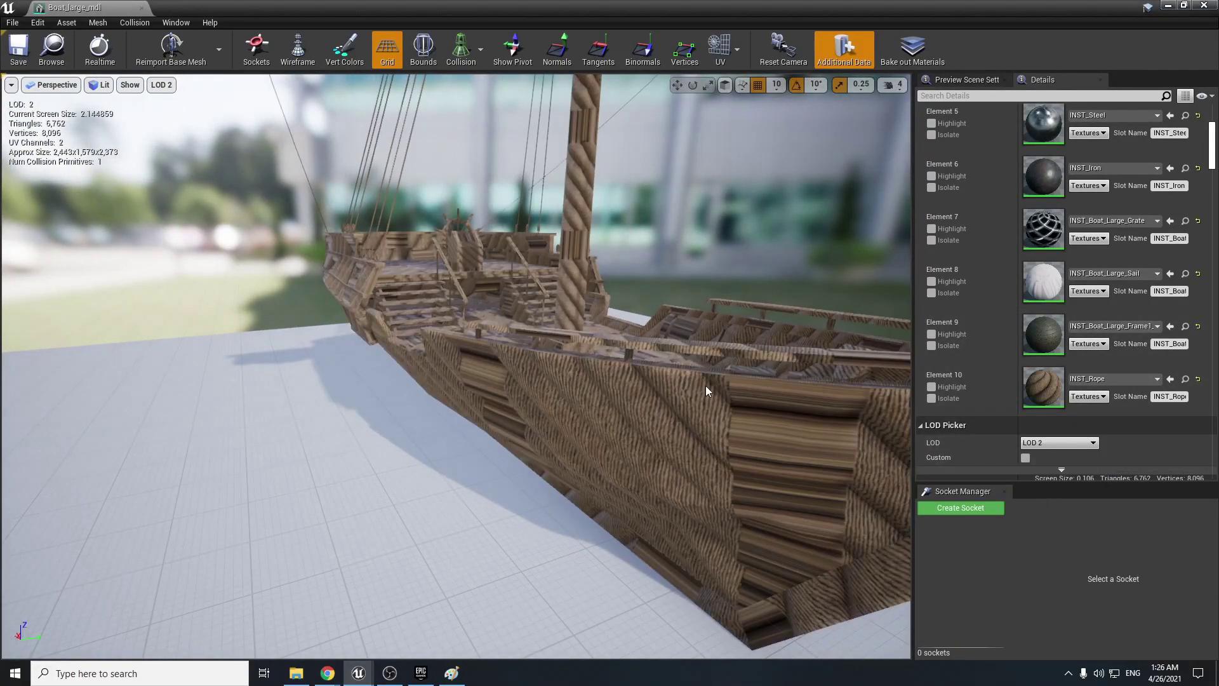
left_click_drag(708, 390, 807, 374)
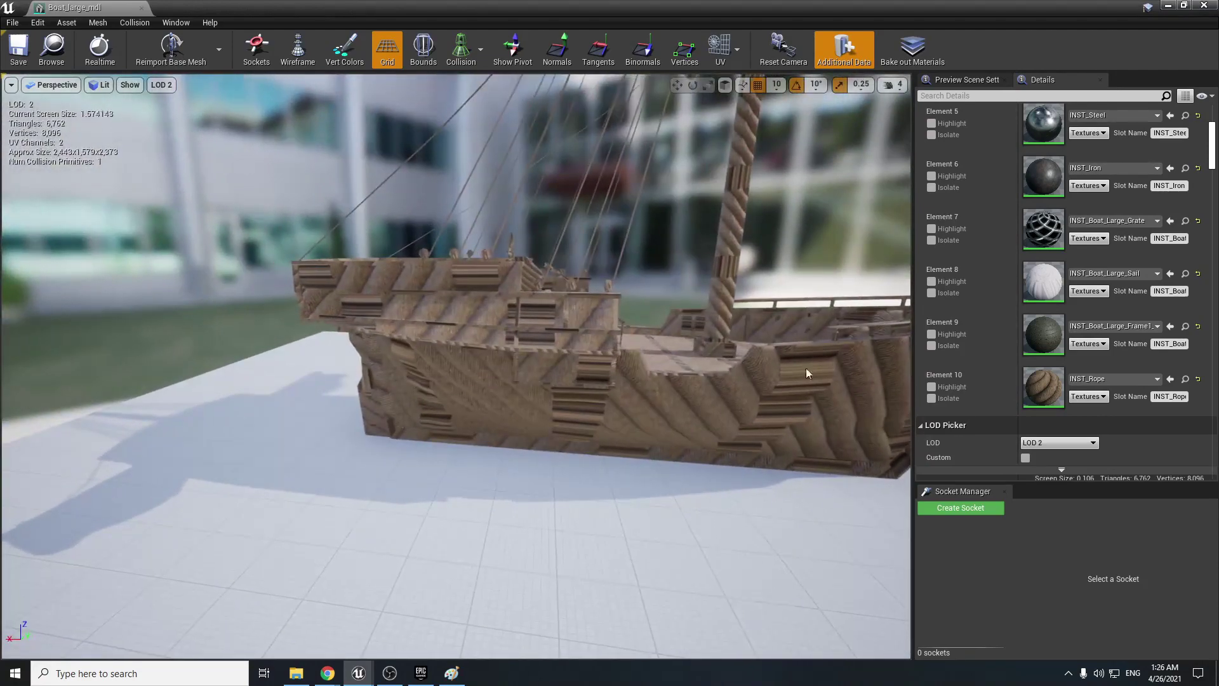
Step: Preview the boat mesh at LOD 0, then return its LOD preview to LOD Auto
left_click(1053, 443)
left_click(1043, 469)
left_click(1048, 442)
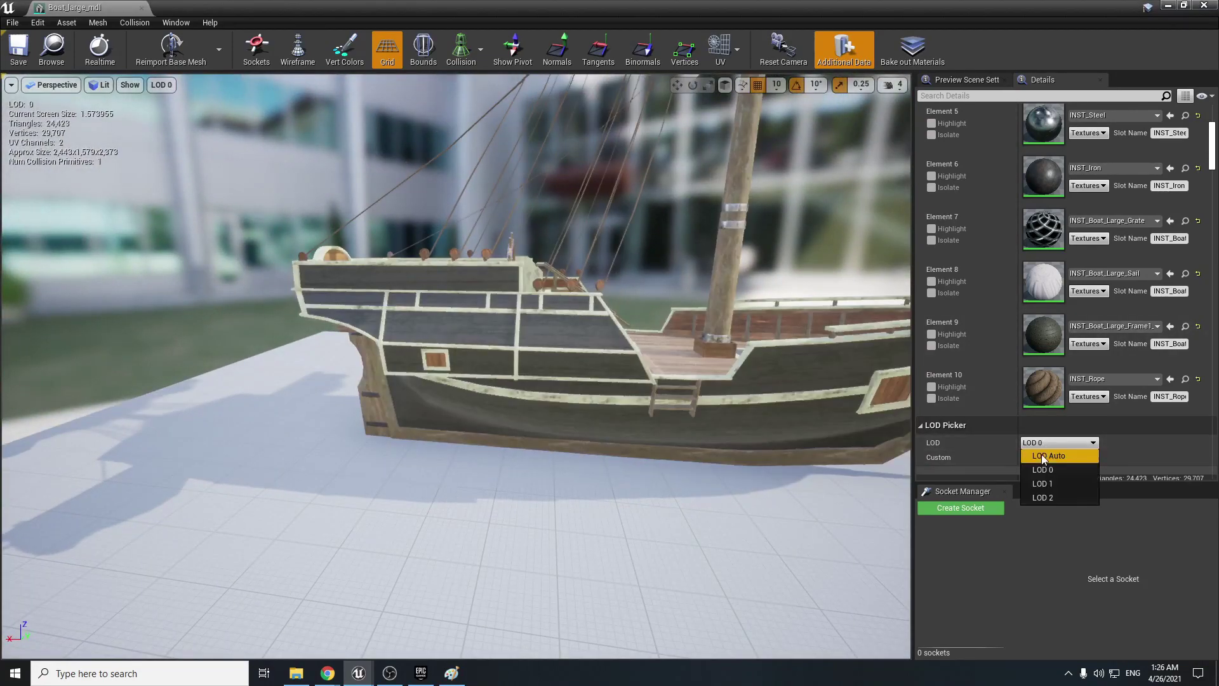
left_click(1042, 454)
left_click_drag(787, 371, 873, 355)
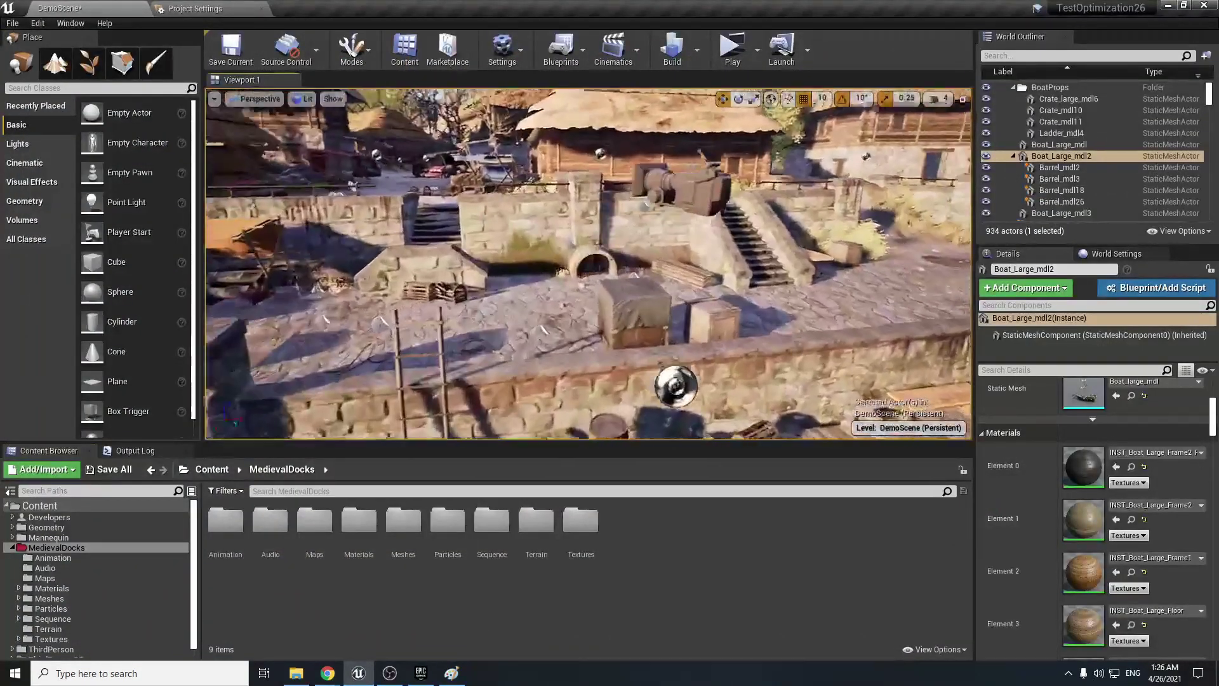
Step: Select the cloth-covered crate in the level, open its static mesh Crate_cloth_mdl and check its available LODs
left_click(608, 329)
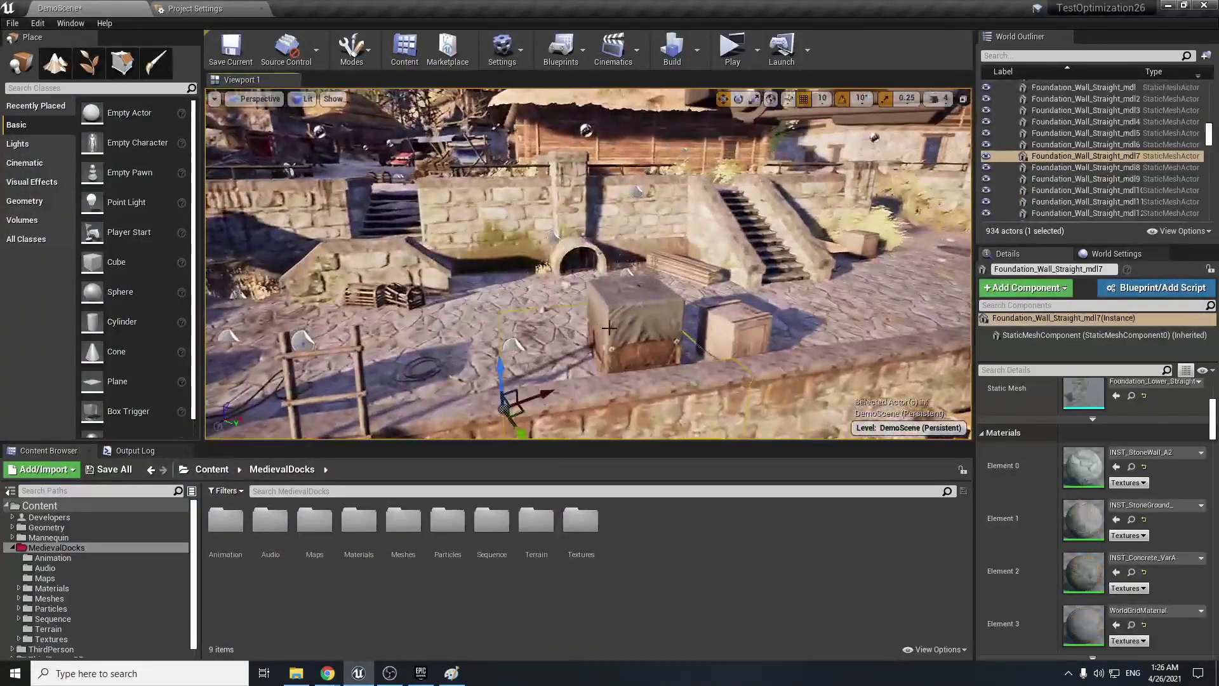
double_click(1084, 397)
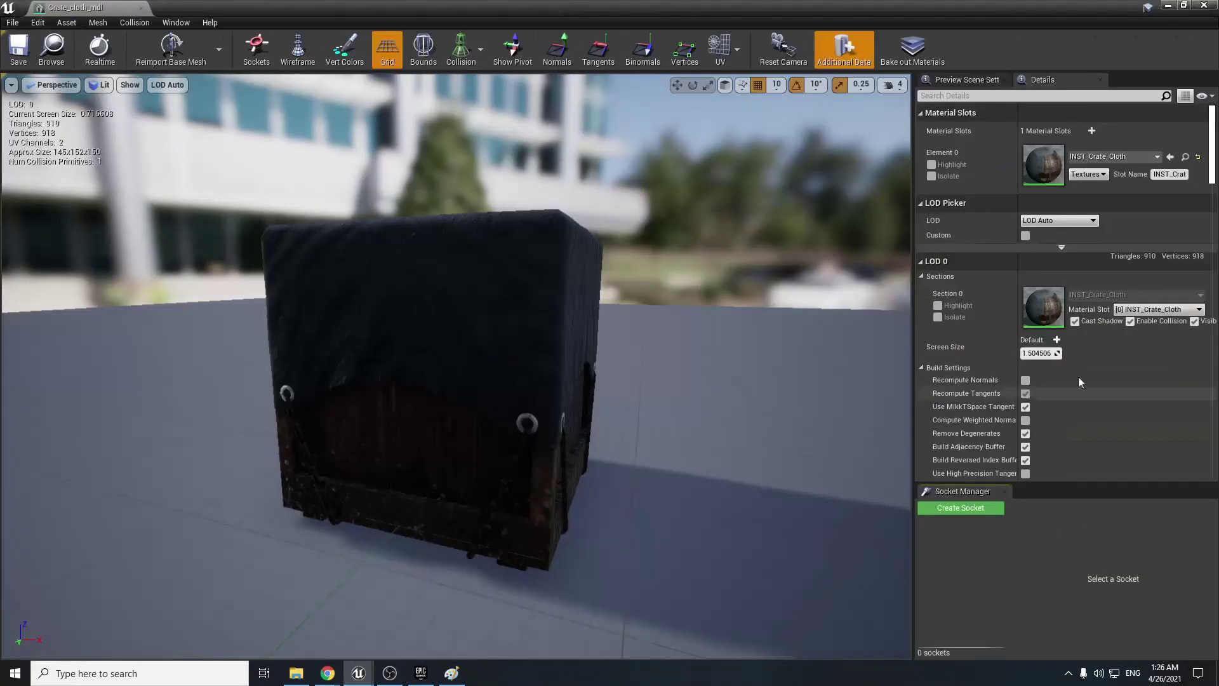
left_click(1059, 221)
left_click(984, 223)
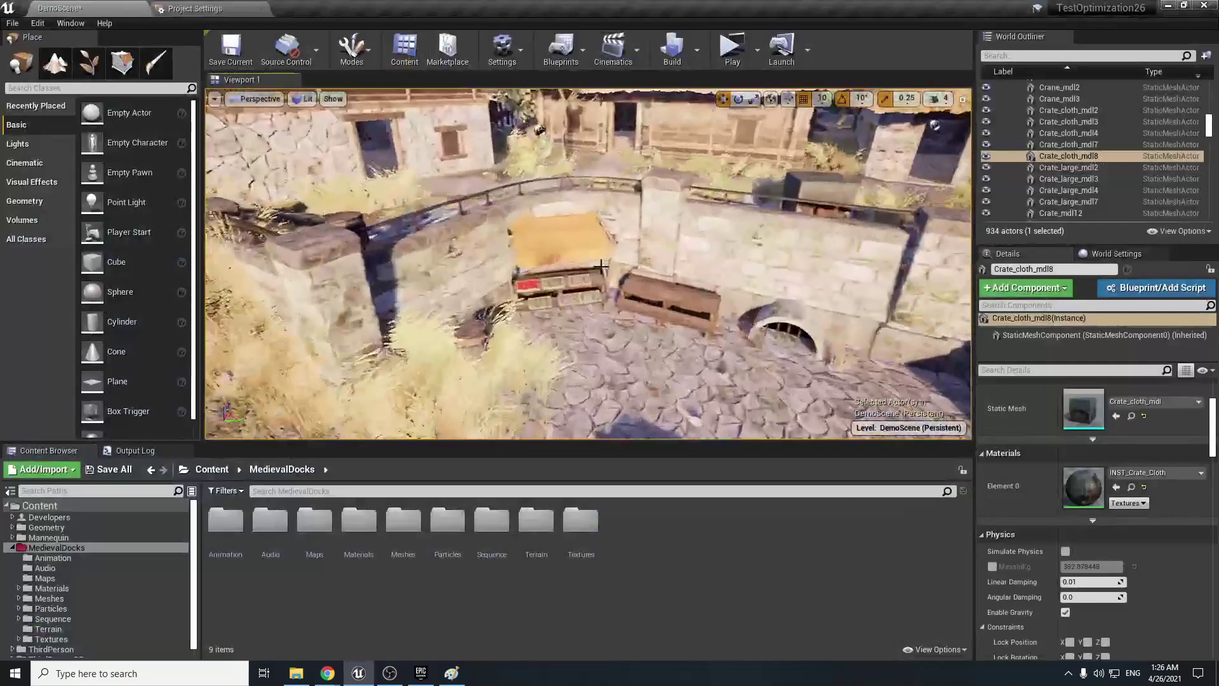
Step: Select the market cover by the stone wall, open its static mesh MarketCover_mdl and check its available LODs
left_click(552, 219)
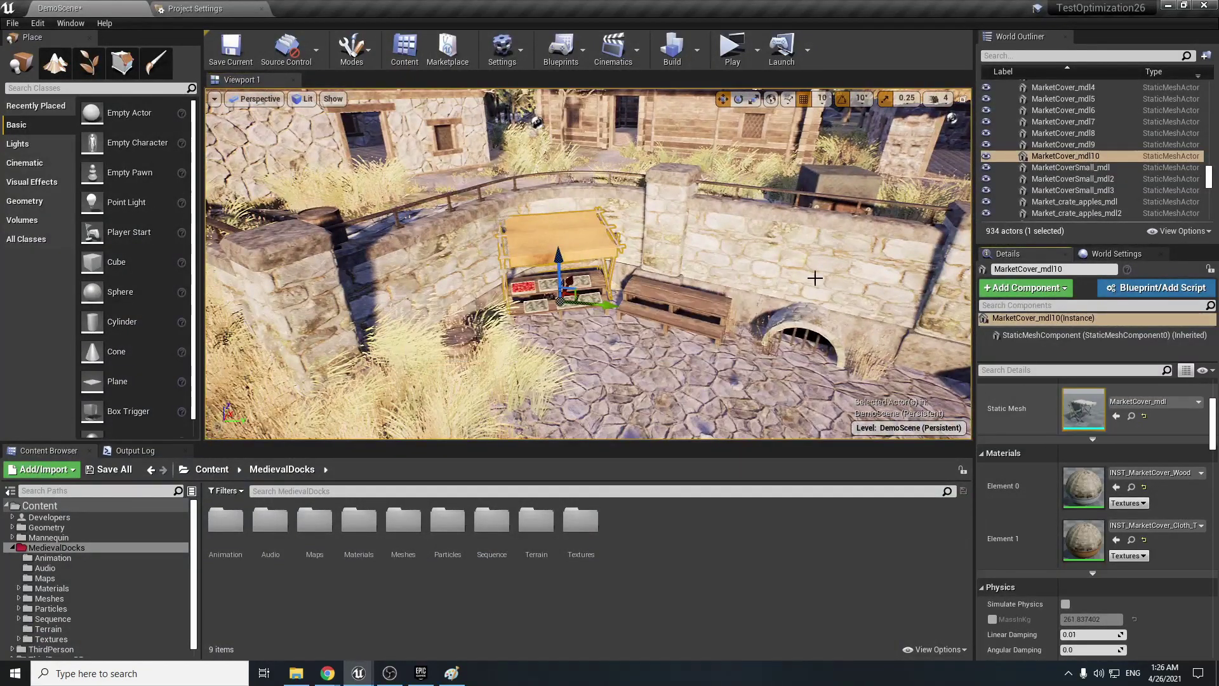
double_click(1083, 409)
left_click(1059, 274)
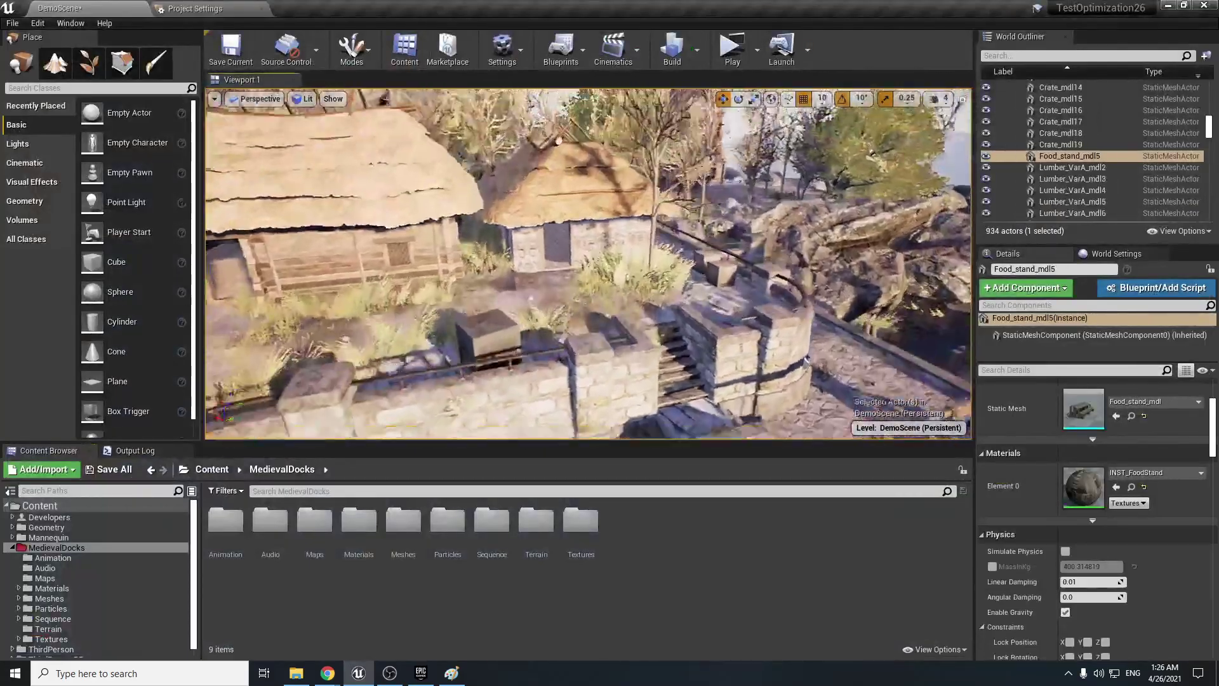
Step: Find the wooden crane in the level, focus on it and open its static mesh Crane_mdl
key("w")
right_click_drag(588, 264, 622, 270)
left_click(635, 267)
key("s")
right_click_drag(778, 209, 698, 203)
key("Escape")
left_click(468, 227)
key("f")
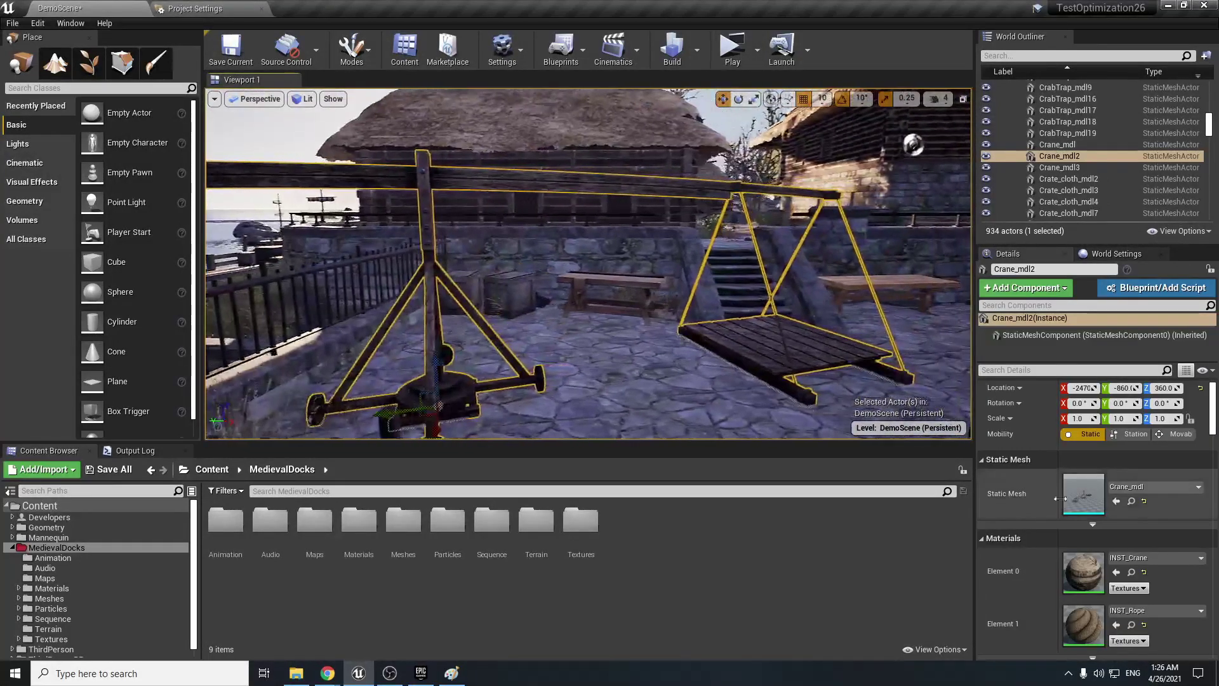
double_click(1083, 493)
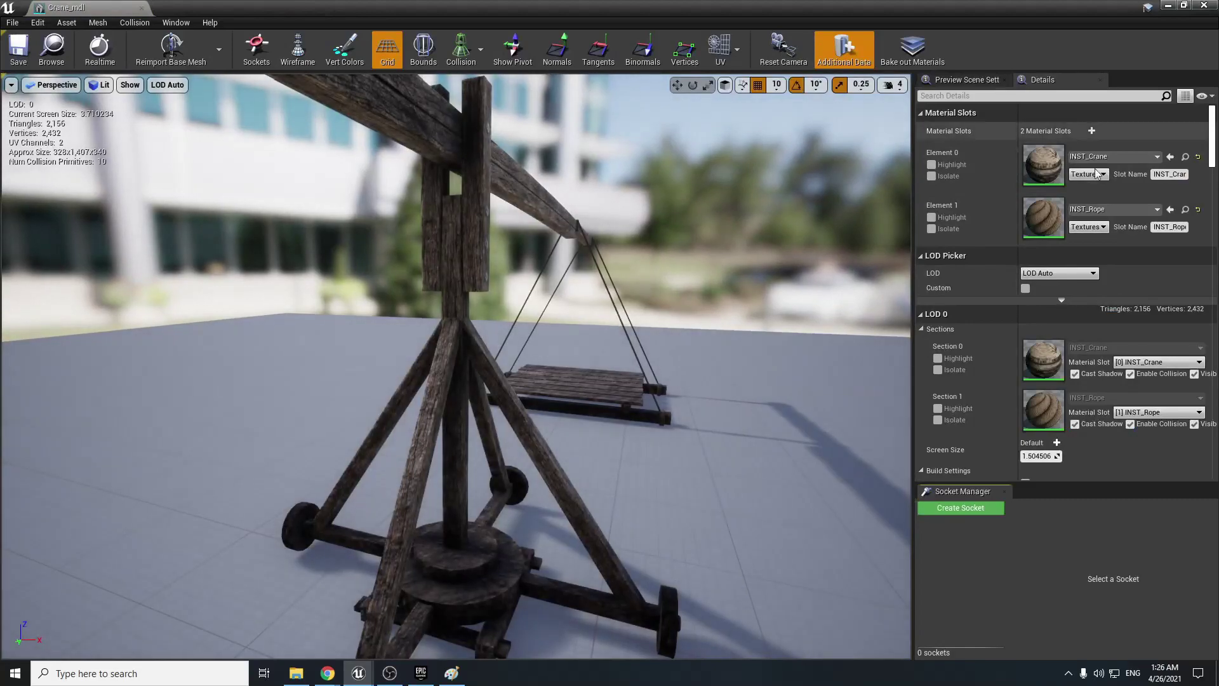
Step: Preview the whole crane mesh at LOD 2, LOD 1 and LOD 0
left_click(1057, 273)
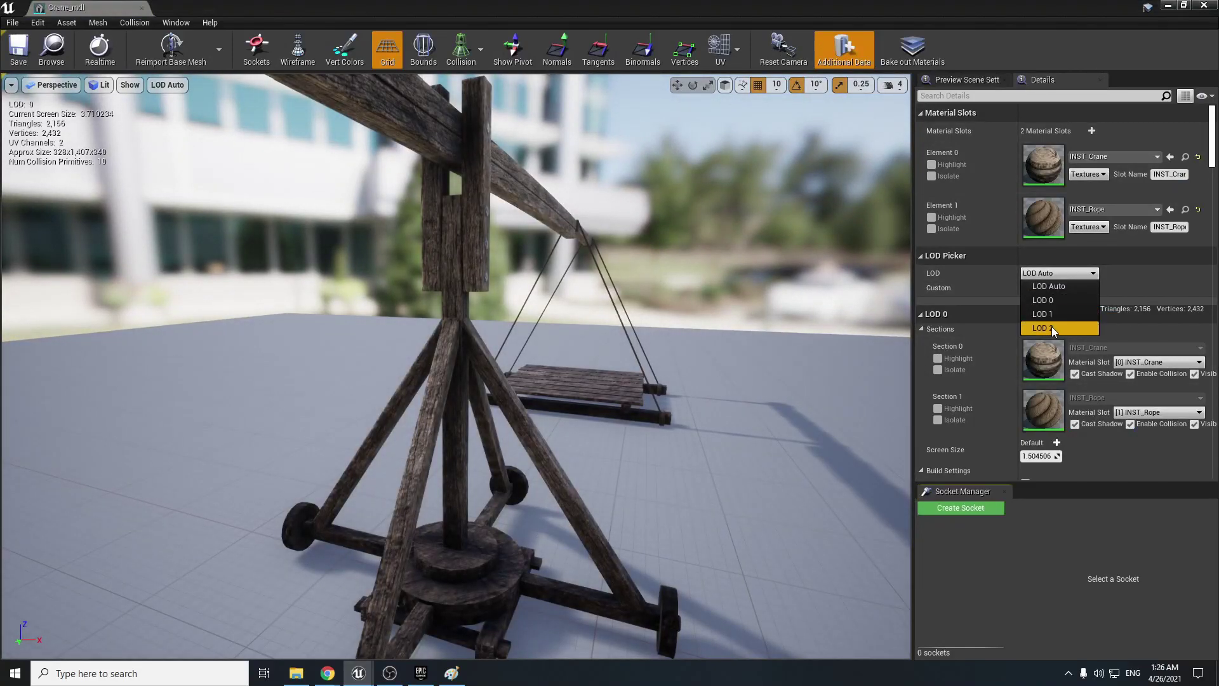
left_click(1051, 327)
left_click_drag(825, 330, 812, 406)
left_click(1057, 273)
left_click(1059, 313)
left_click(1057, 273)
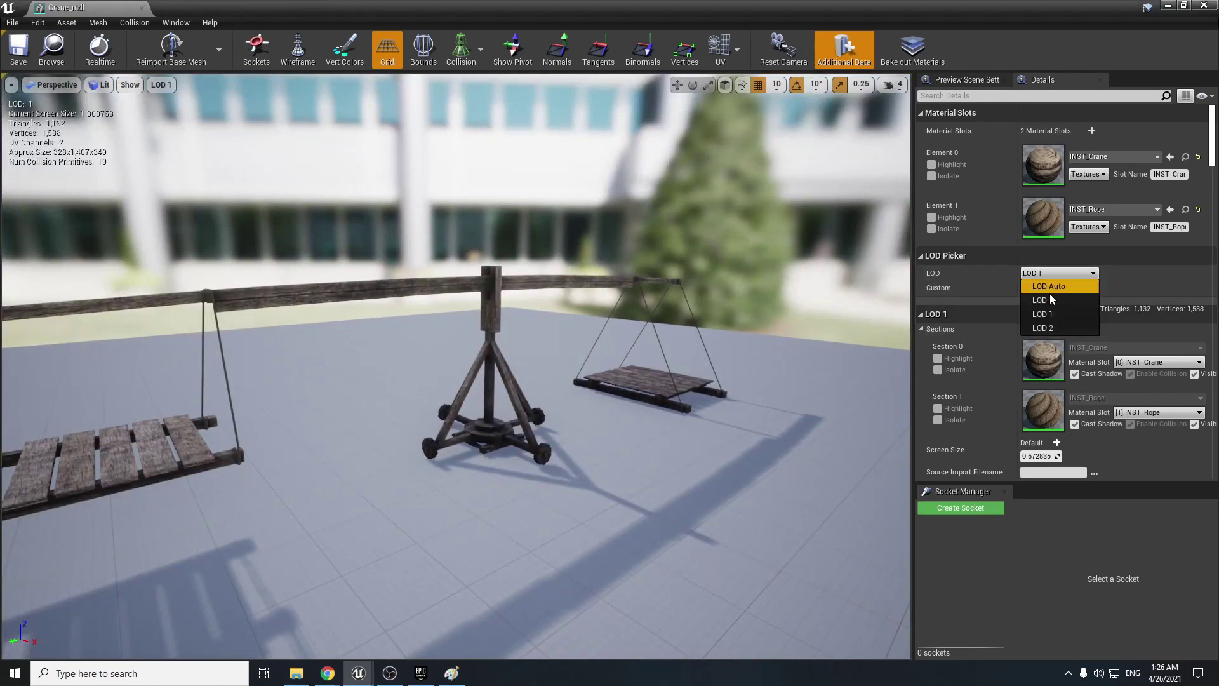
left_click(962, 273)
Step: Set the crane mesh's Number of LODs to 1 and apply the change
scroll(985, 342, "down", 10)
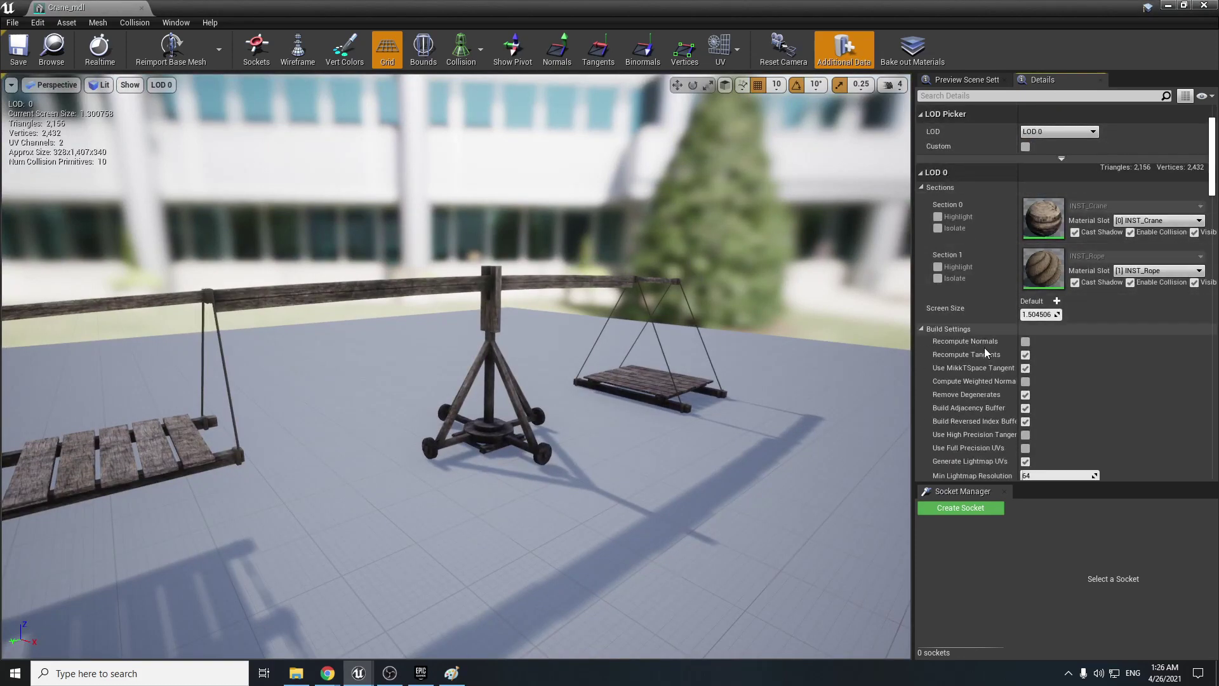
scroll(986, 353, "up", 1)
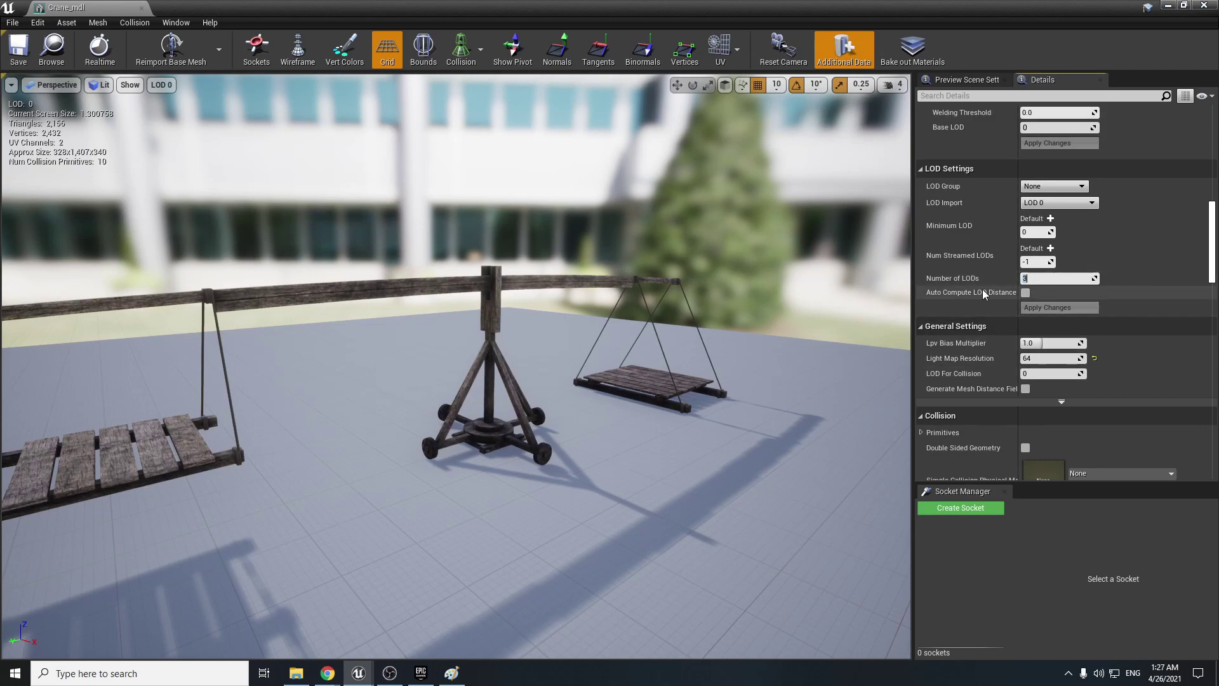
left_click(1048, 309)
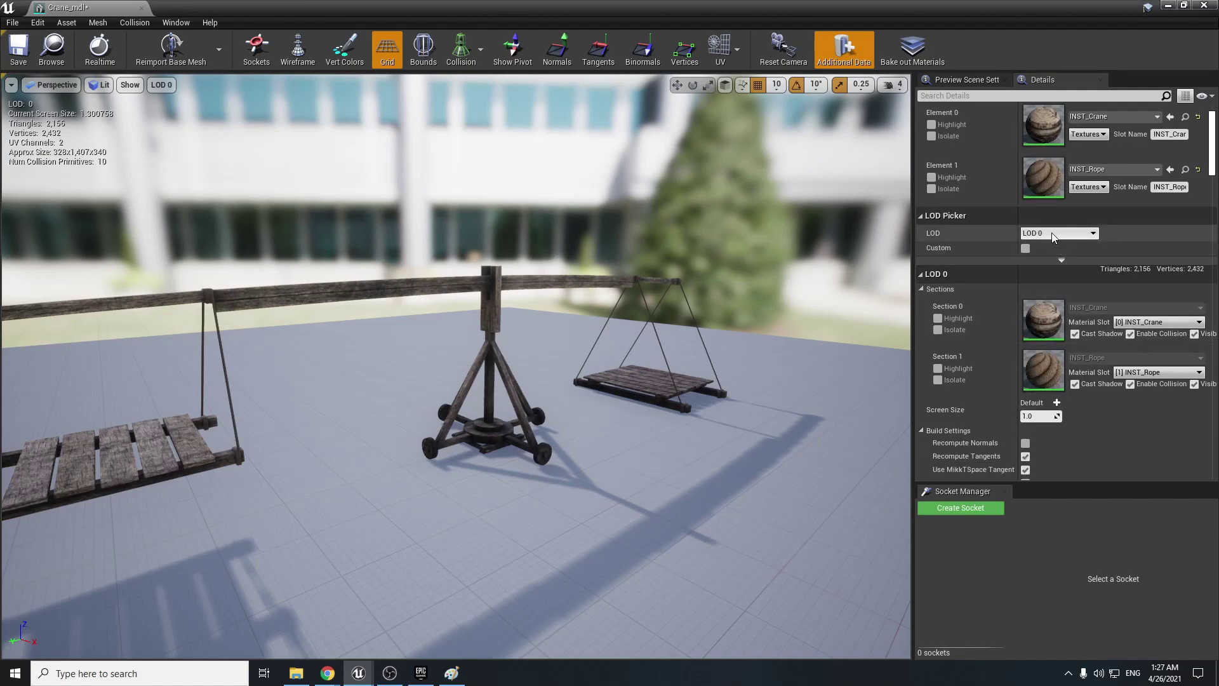
Step: Review the crane's build and reduction settings, then set Number of LODs to 3 and apply the change
scroll(947, 243, "down", 10)
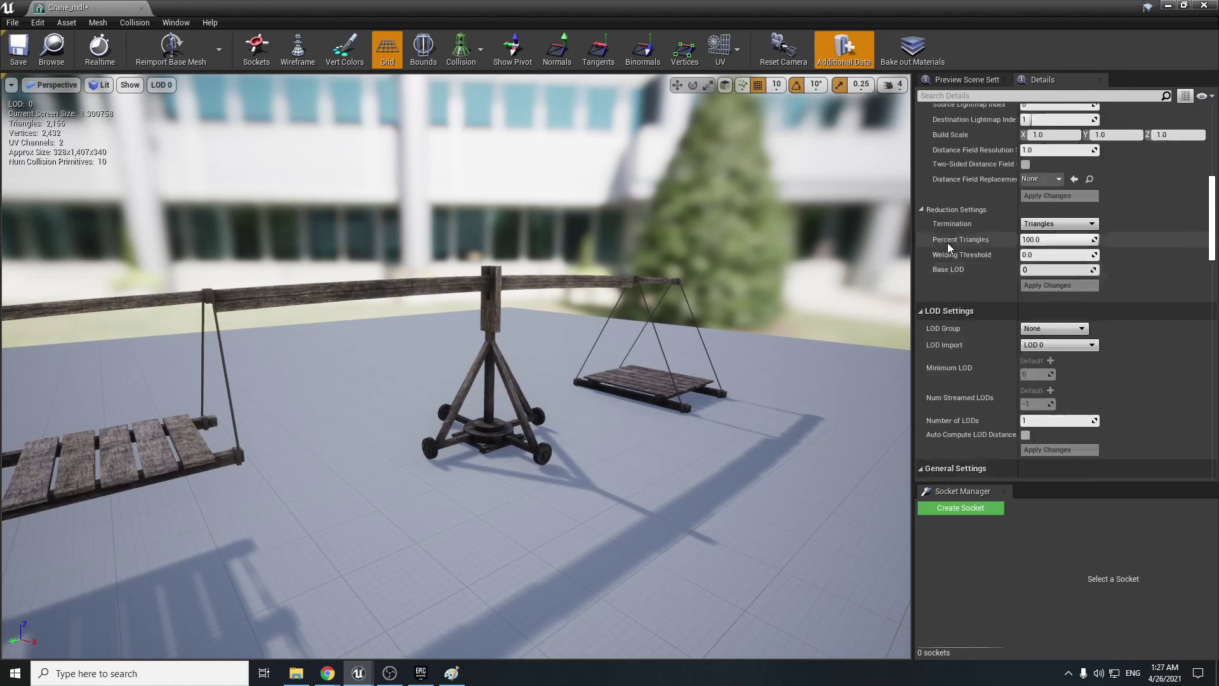
scroll(947, 242, "up", 4)
scroll(947, 242, "up", 7)
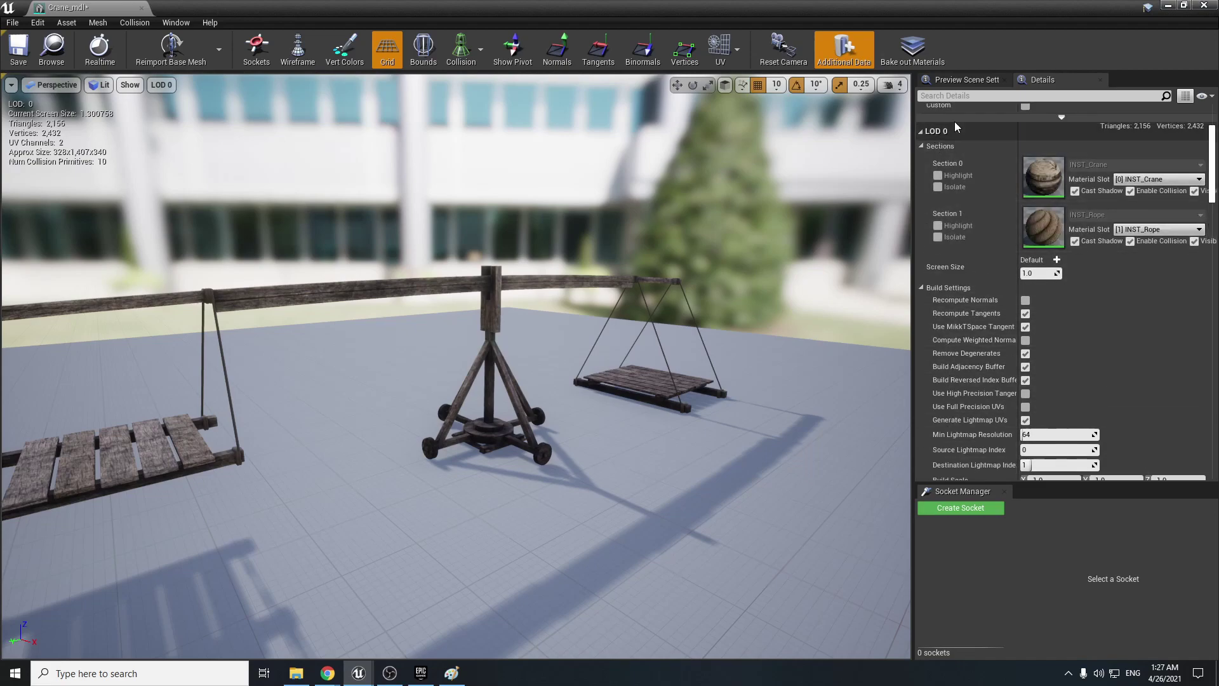
scroll(999, 233, "down", 4)
scroll(1042, 360, "down", 8)
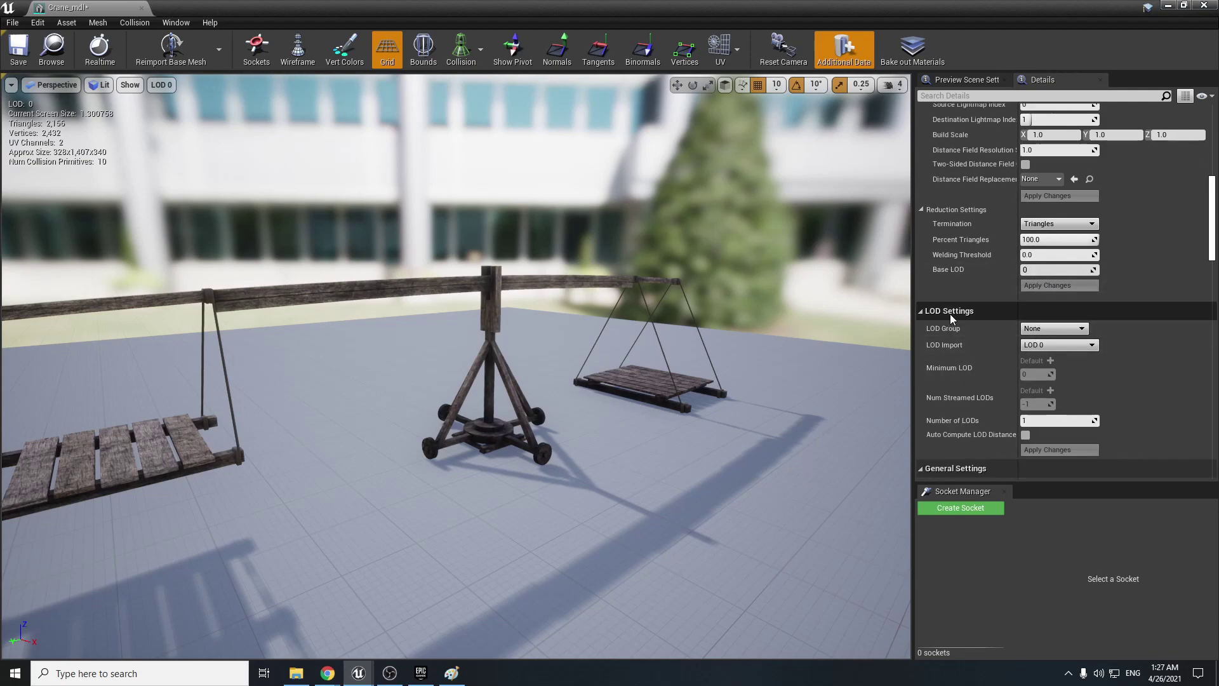
scroll(952, 313, "down", 4)
left_click(1032, 319)
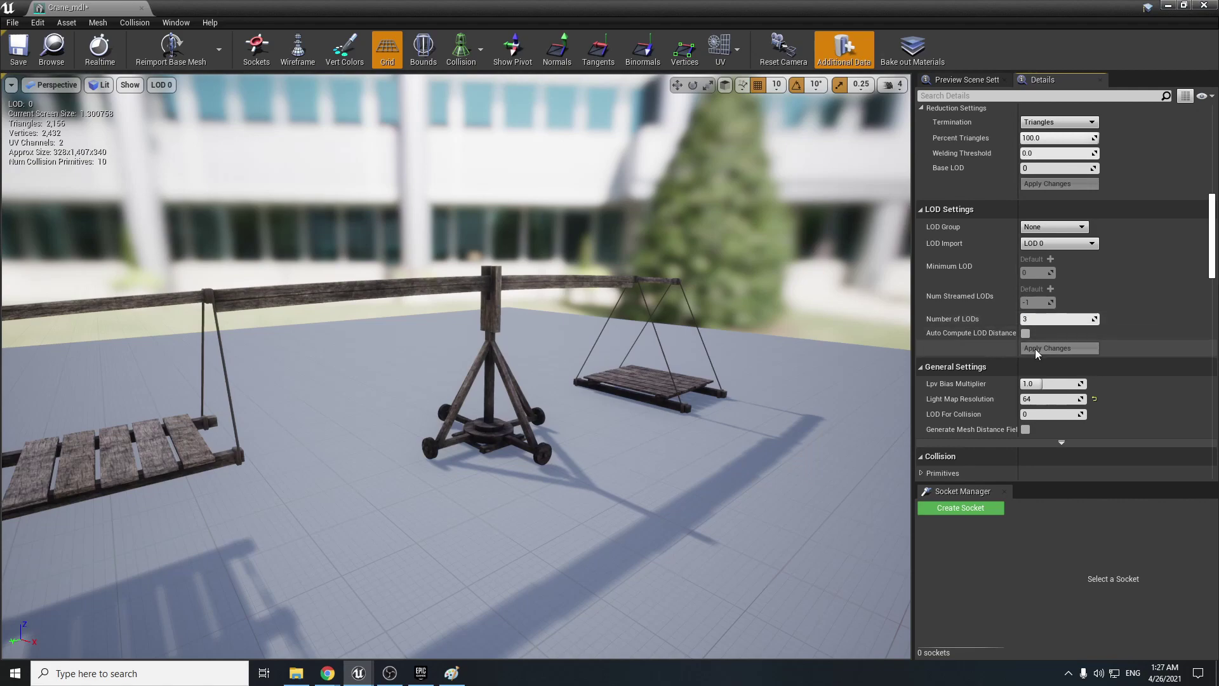
left_click(1030, 349)
left_click(1038, 349)
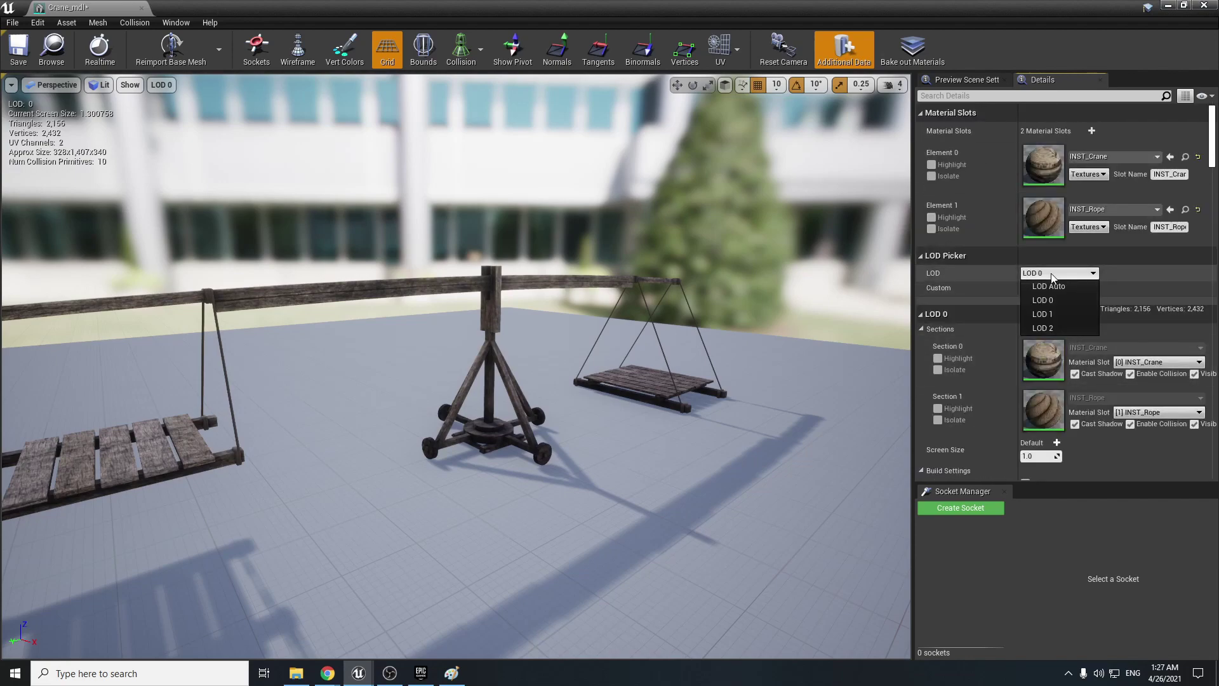
Step: Preview the crane's generated LOD 2 and LOD 1 and compare their triangle counts with LOD 0
left_click(1055, 327)
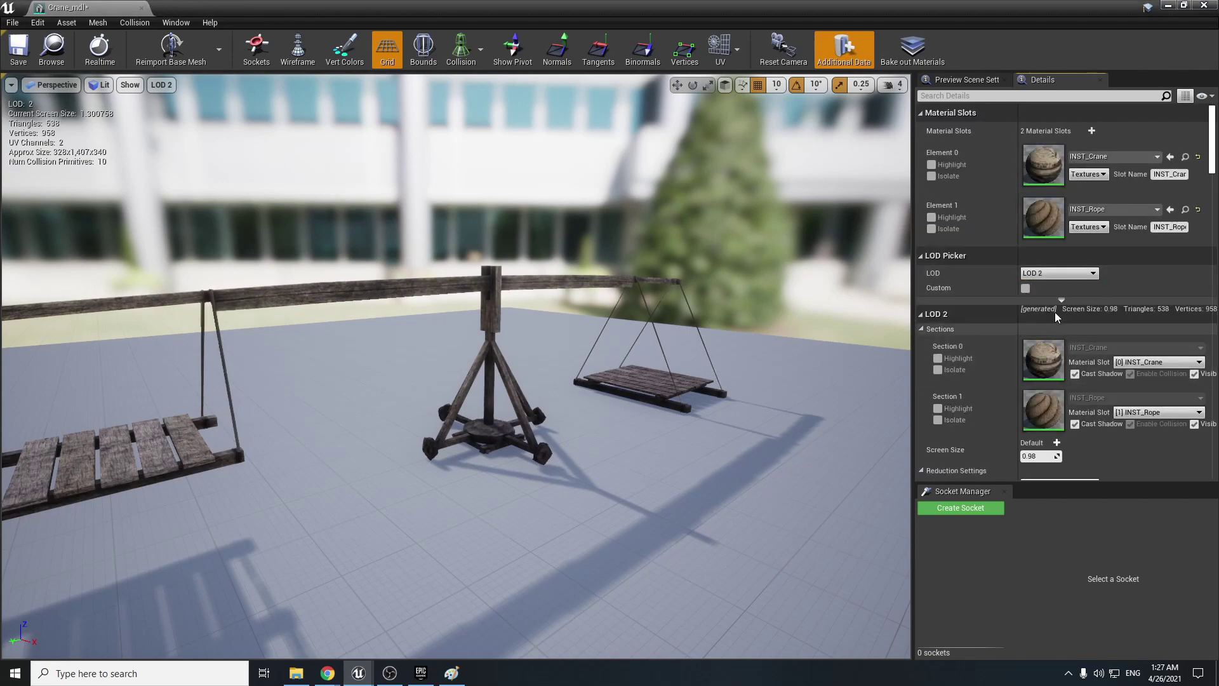
left_click(1055, 277)
left_click(1053, 314)
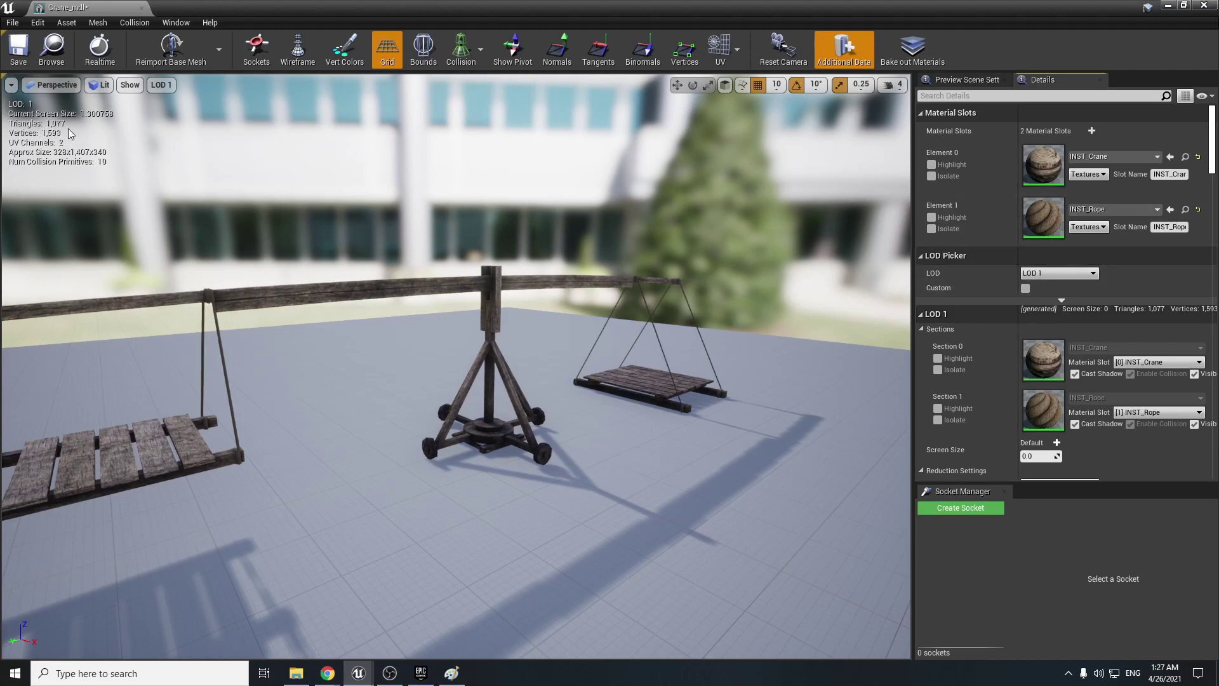
left_click(1050, 272)
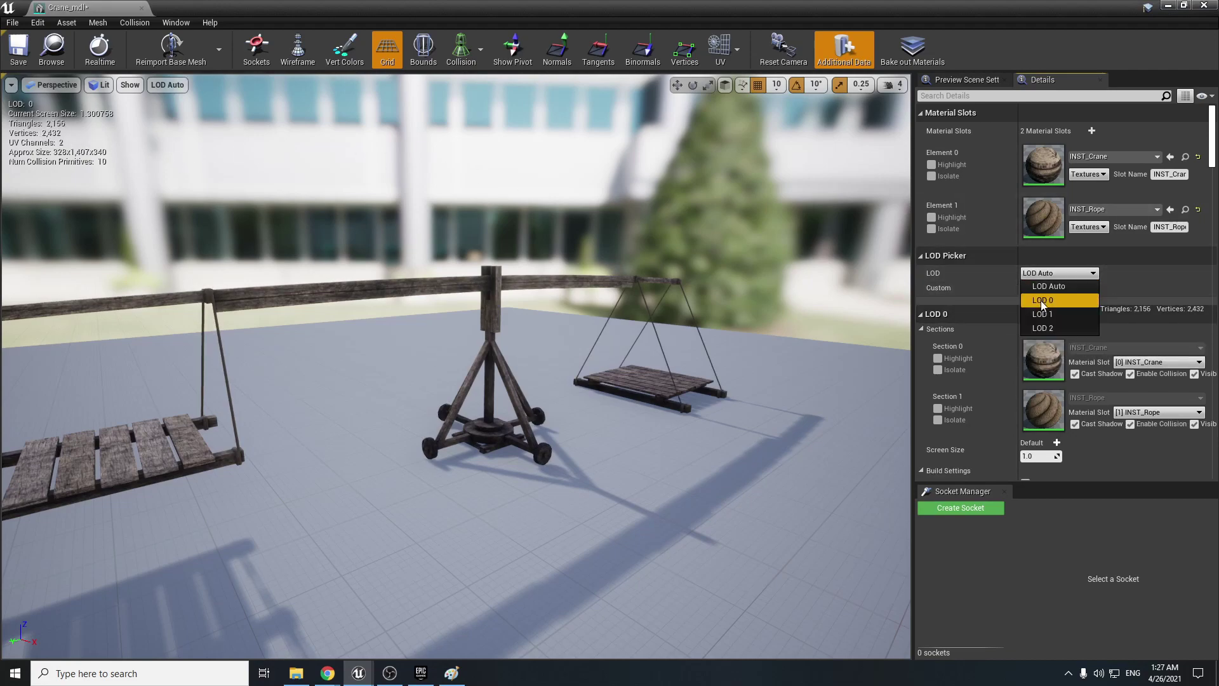
left_click(1042, 300)
left_click(1051, 277)
left_click(1047, 312)
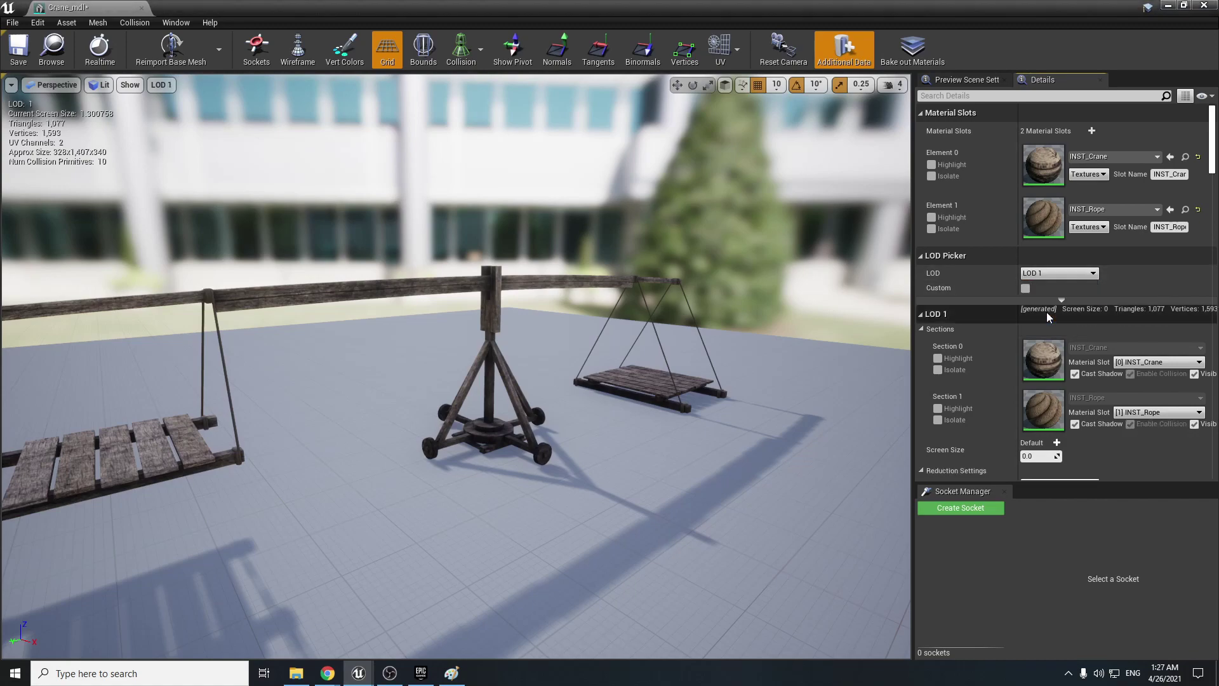
left_click(1048, 317)
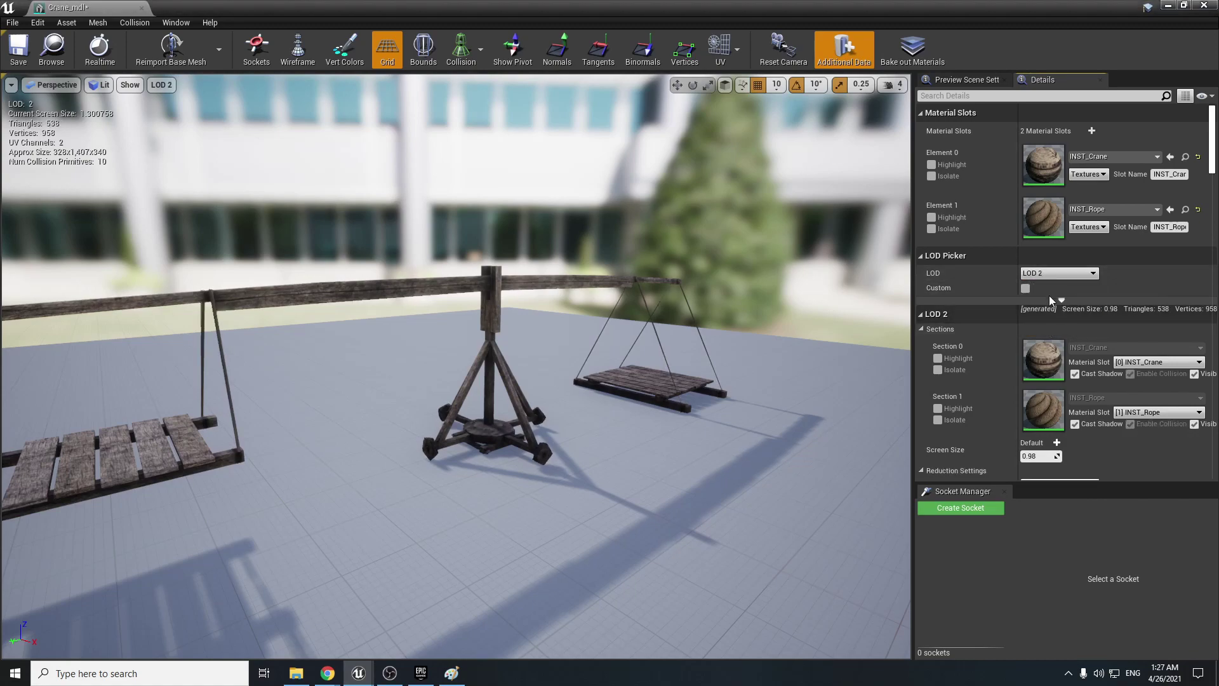
Step: Switch the crane preview repeatedly between LOD 0, LOD 1 and LOD 2 to compare shapes, ending on LOD 1
left_click(1049, 275)
left_click(1046, 311)
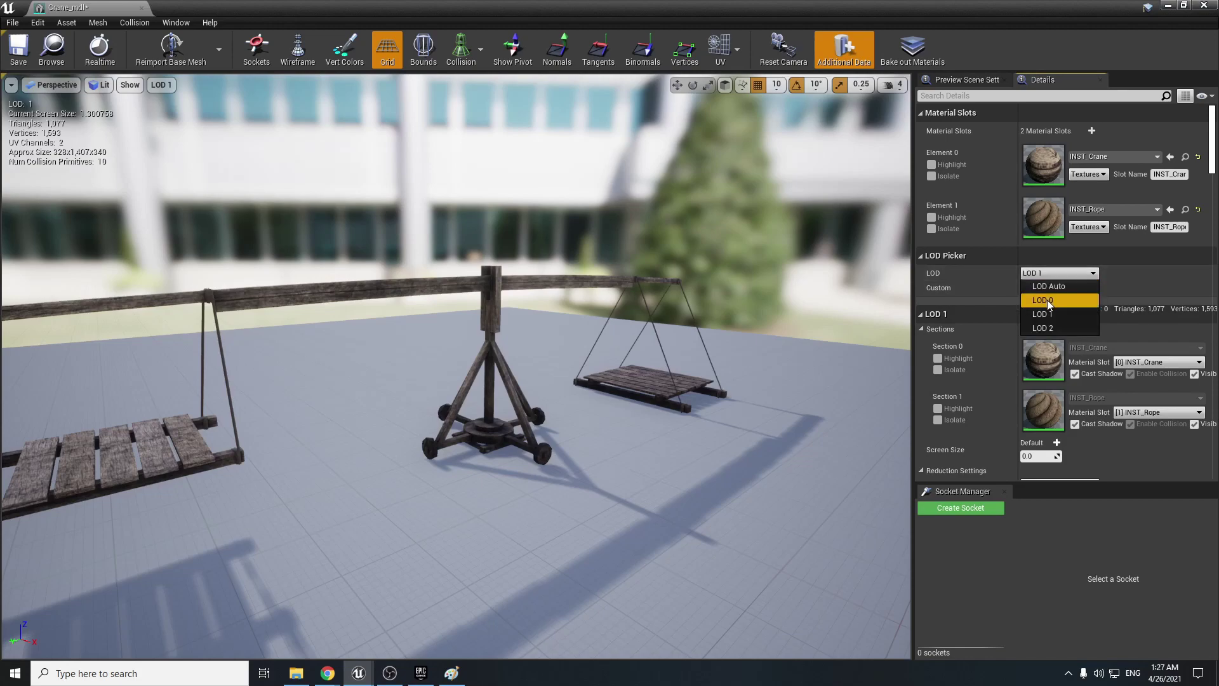
left_click(1046, 300)
left_click(1042, 276)
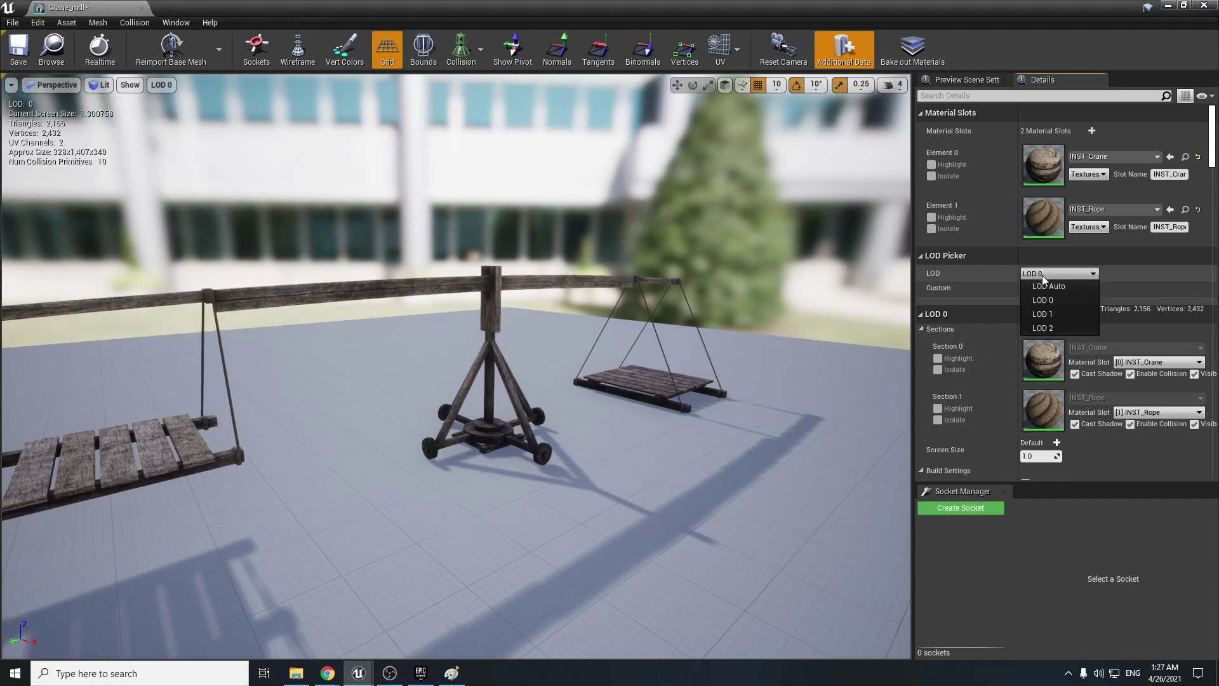
left_click(1045, 320)
left_click(1047, 275)
left_click(1046, 321)
left_click(1048, 276)
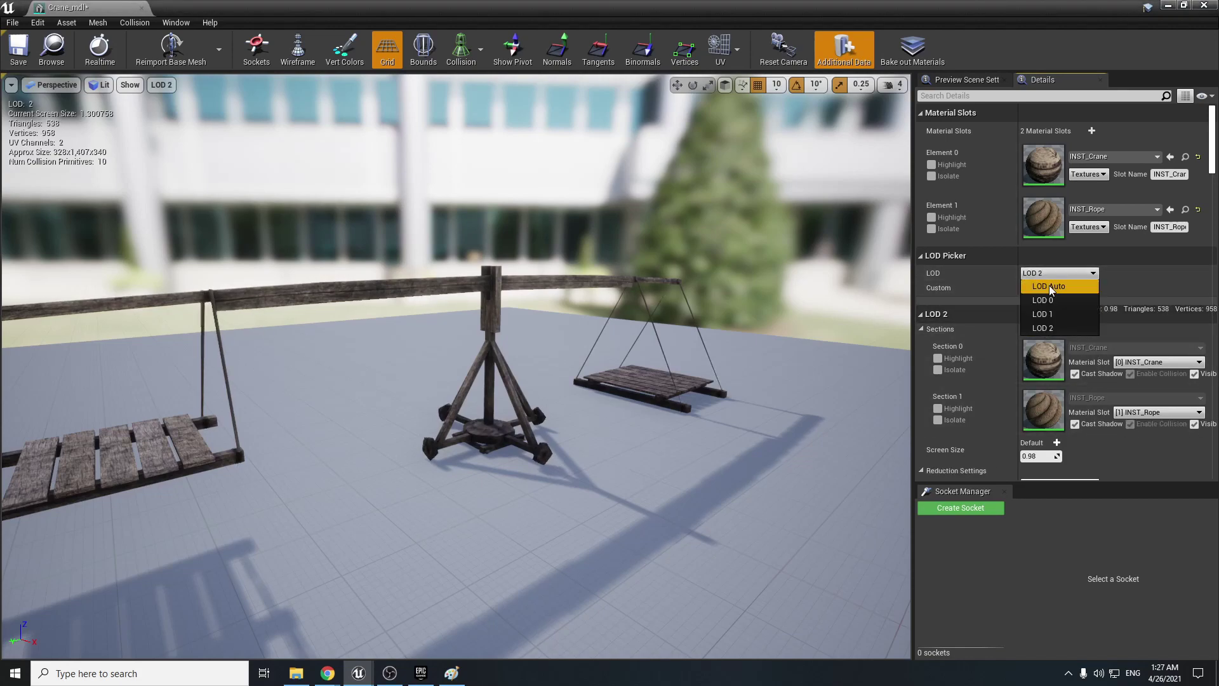
left_click(1046, 299)
left_click(1045, 270)
left_click(1050, 318)
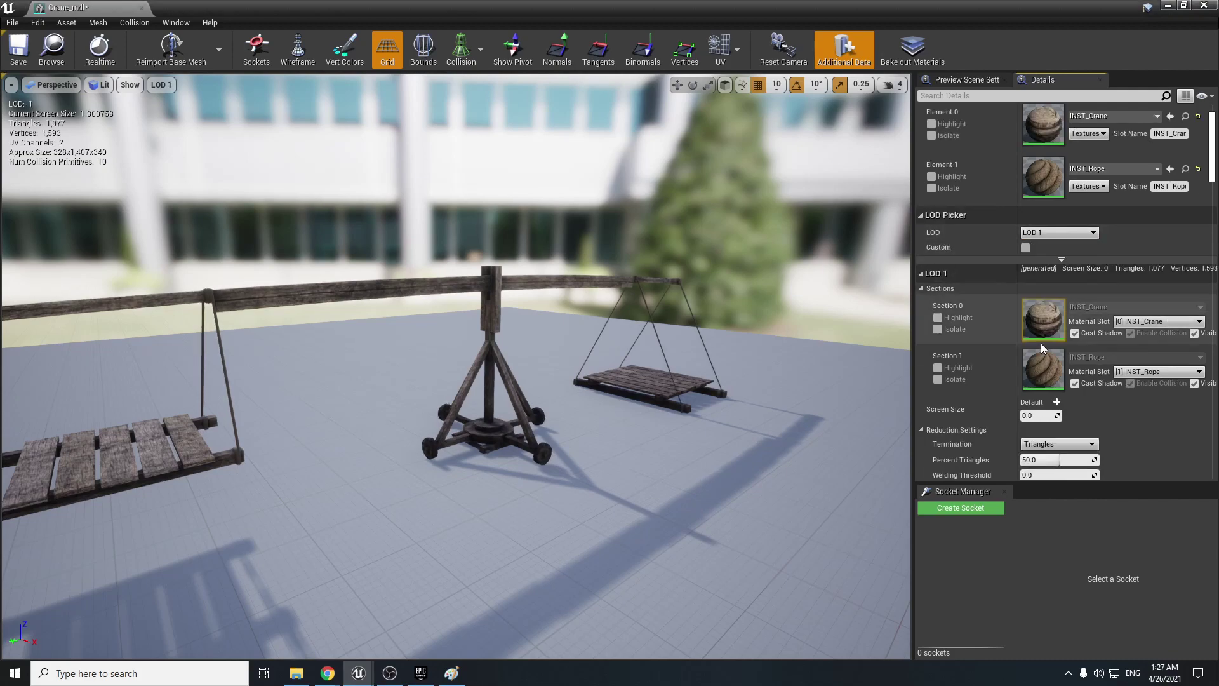
Step: Examine LOD 1's screen size and reduction settings and the crane's current screen size at greater viewing distances
scroll(1041, 342, "down", 5)
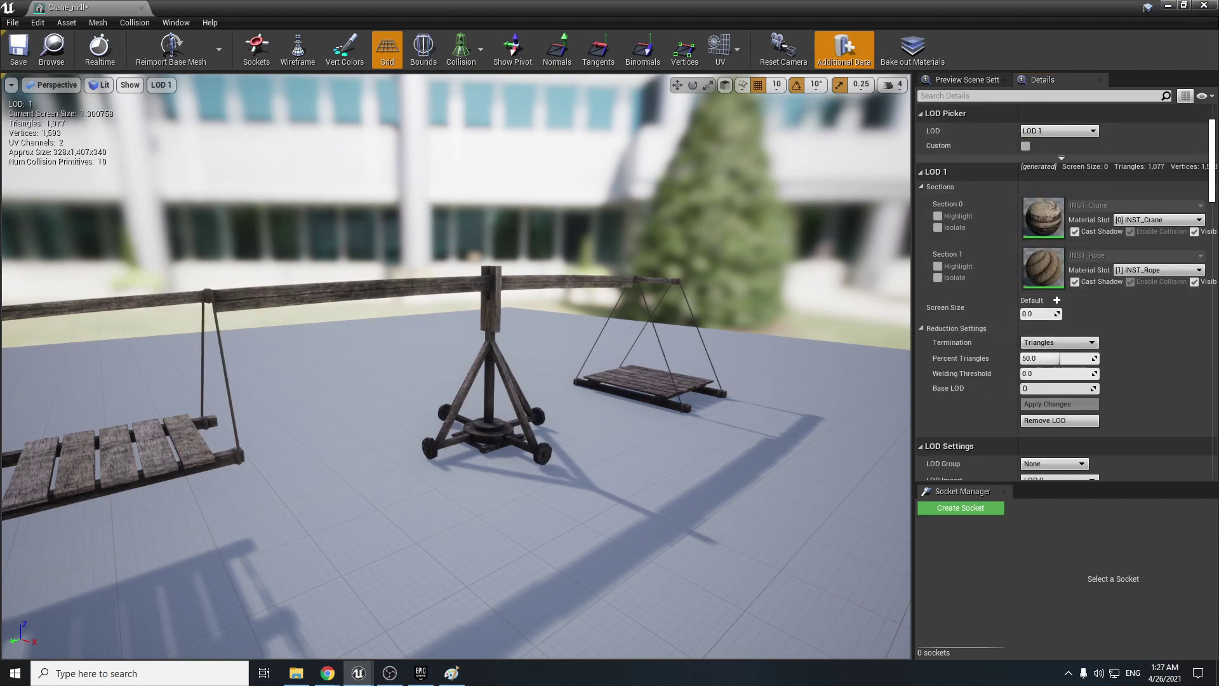
scroll(90, 121, "down", 5)
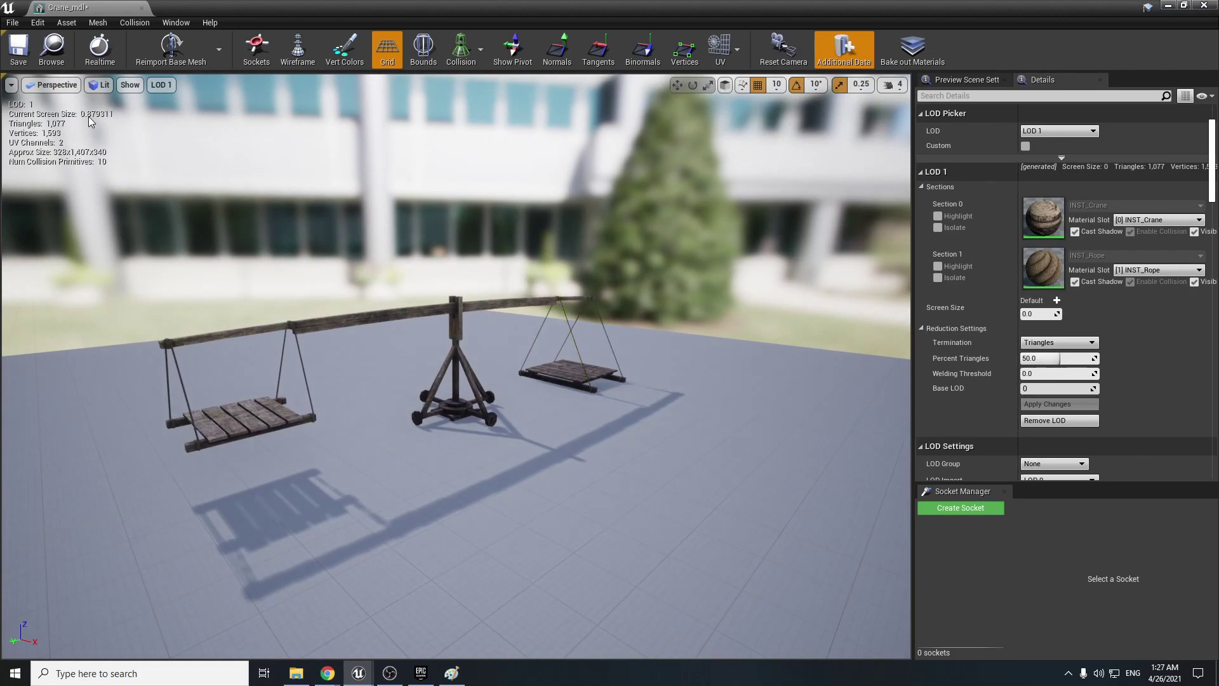
scroll(91, 128, "down", 5)
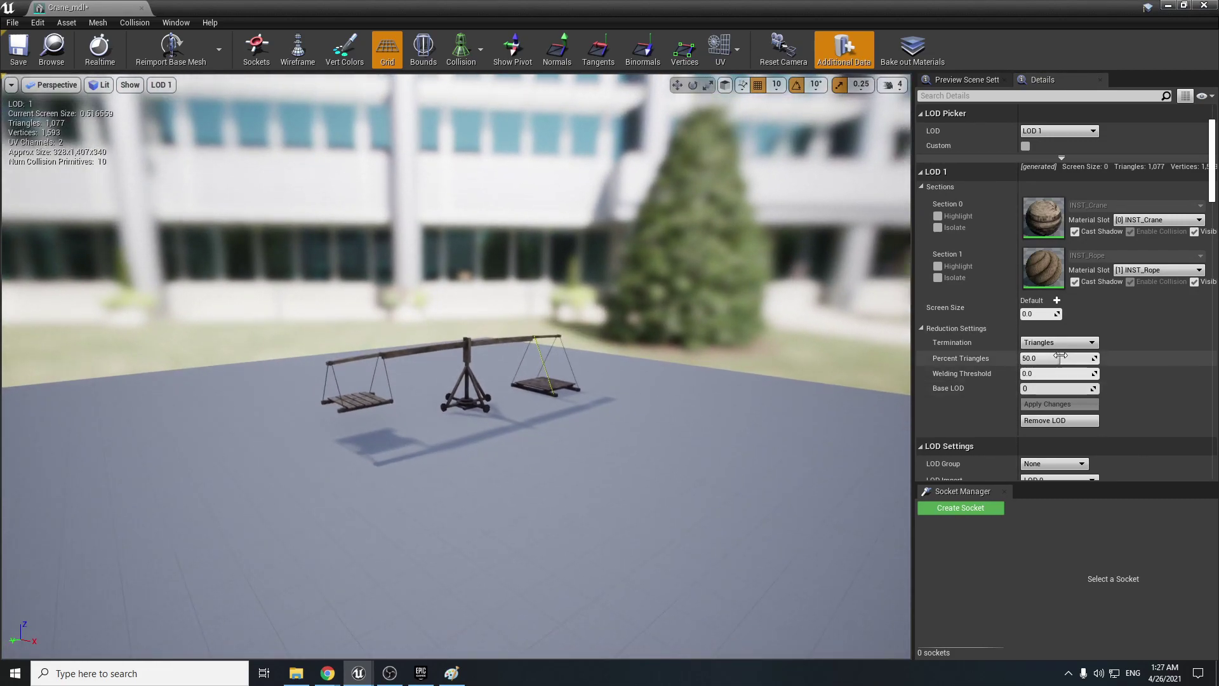
Step: Set the screen size of the crane's LOD 1 to 0.5
left_click(1046, 314)
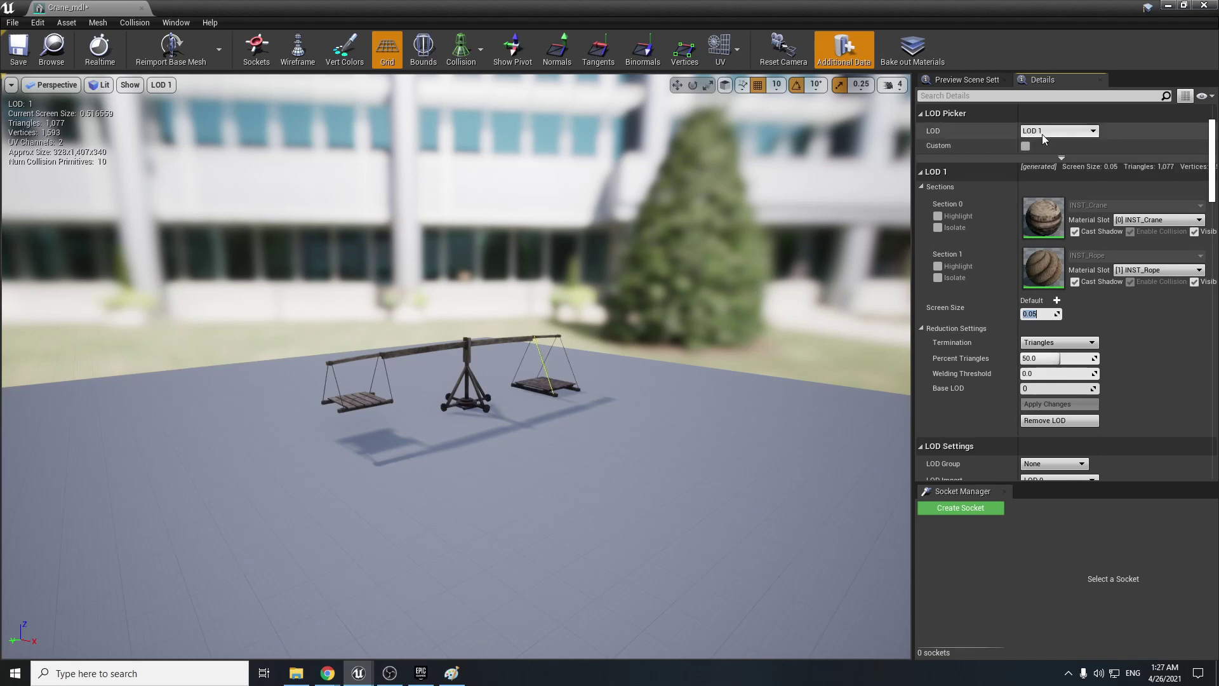
left_click(1043, 135)
left_click(1042, 166)
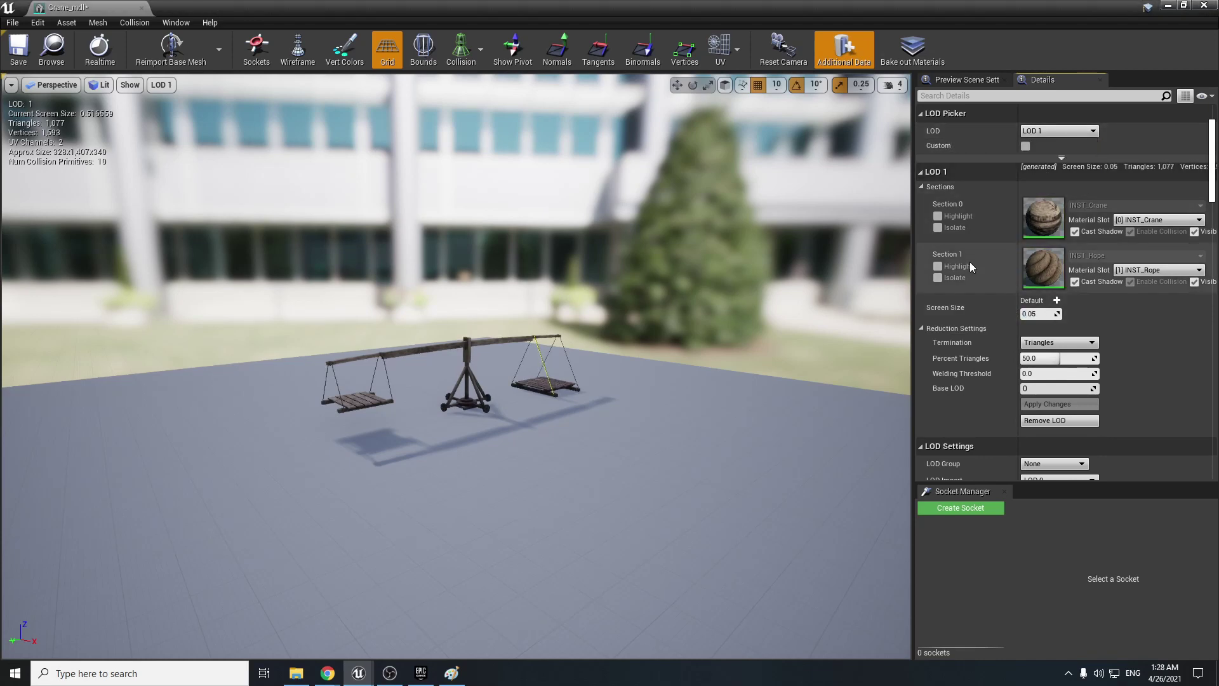
left_click(1039, 314)
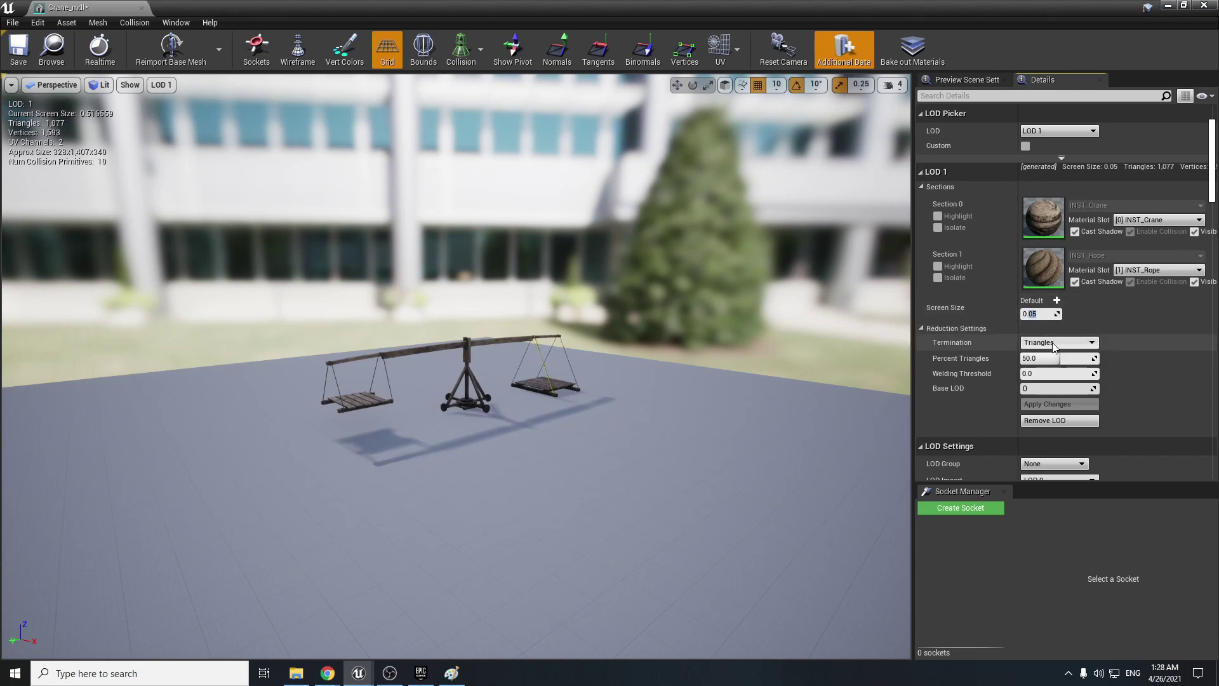
Step: Switch the crane to LOD 2, check its current screen size at a greater distance and set LOD 2's screen size to 0.3
scroll(984, 366, "down", 7)
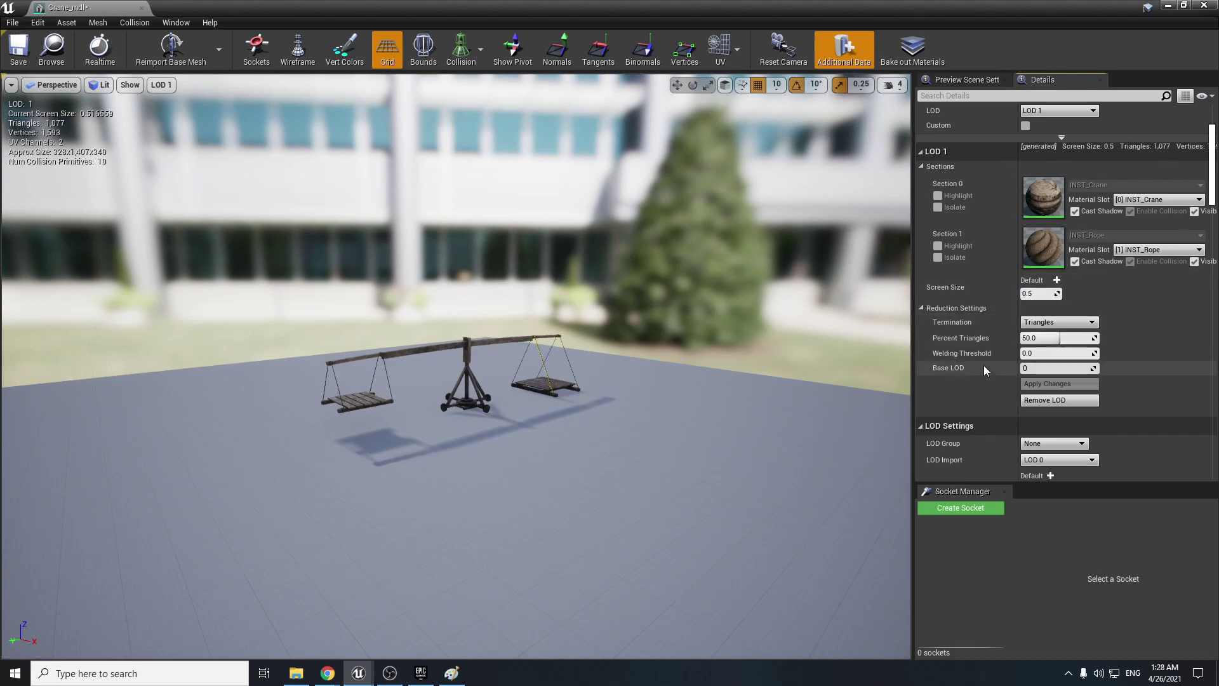
scroll(984, 366, "up", 10)
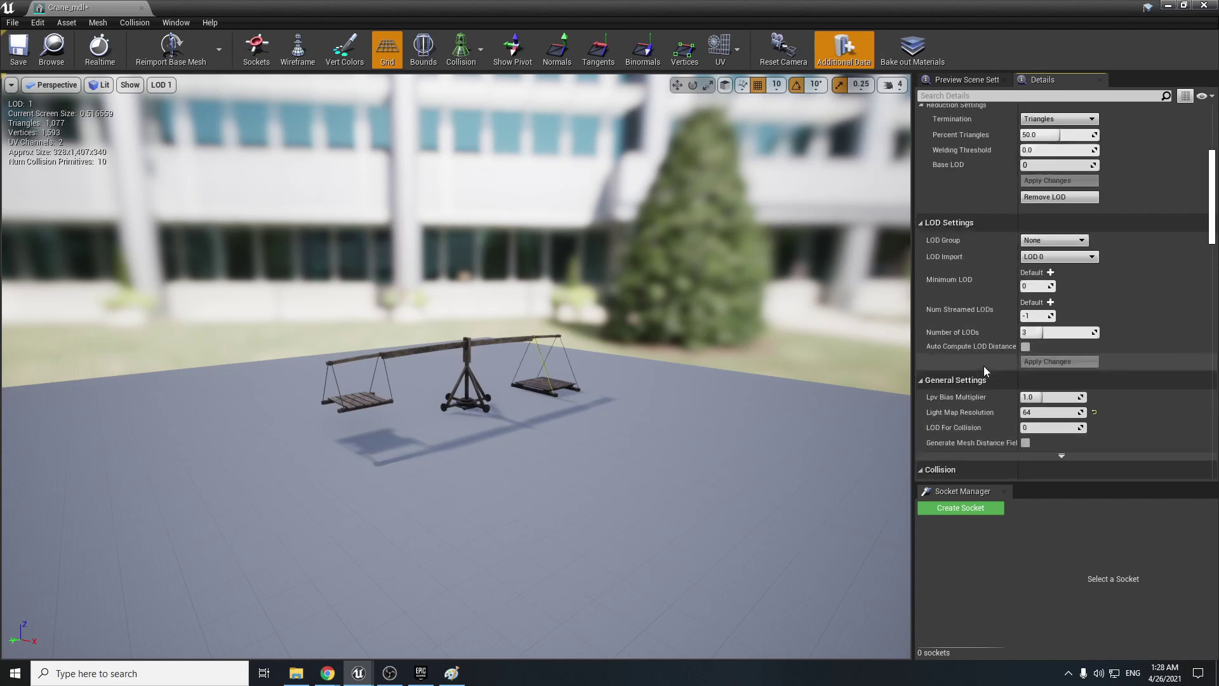
left_click(1043, 272)
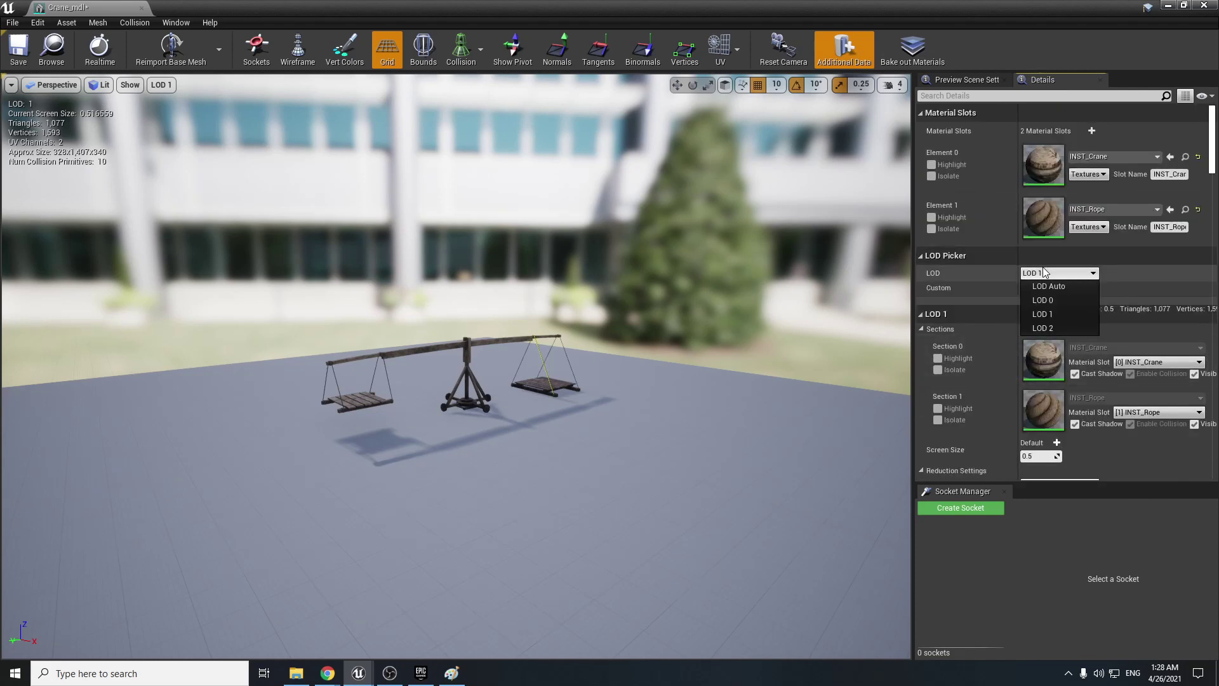
left_click(1052, 325)
scroll(1060, 378, "down", 5)
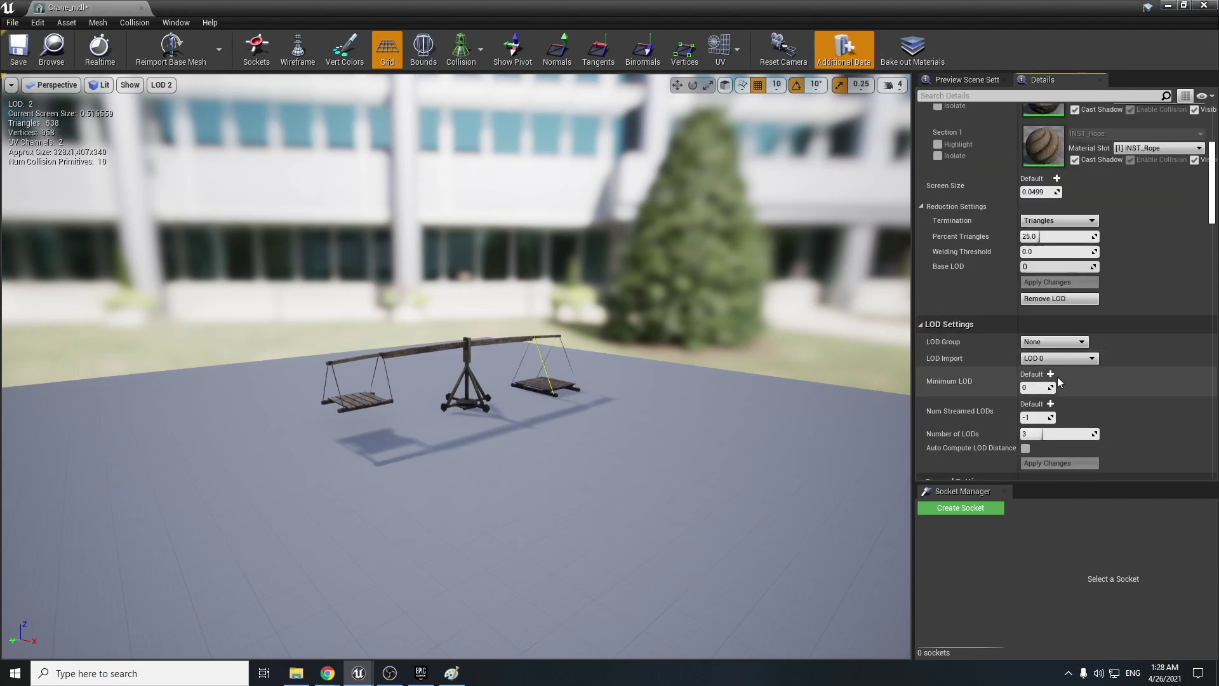
scroll(750, 338, "down", 5)
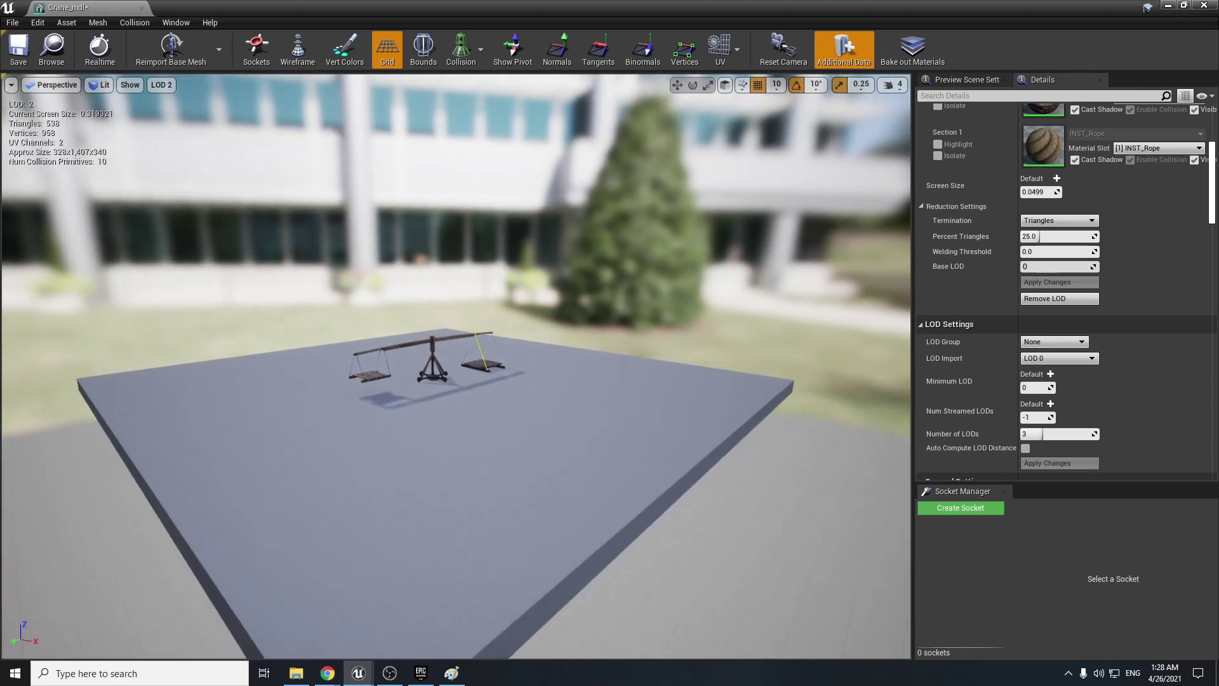
scroll(666, 343, "down", 2)
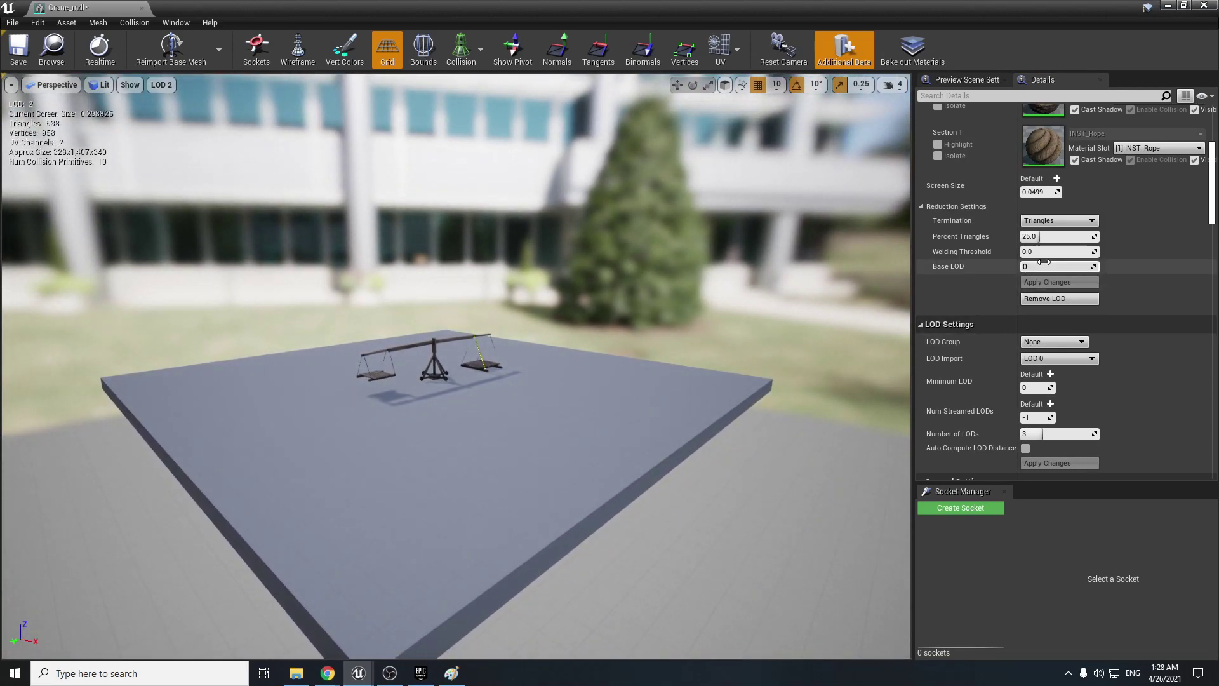
left_click(1041, 191)
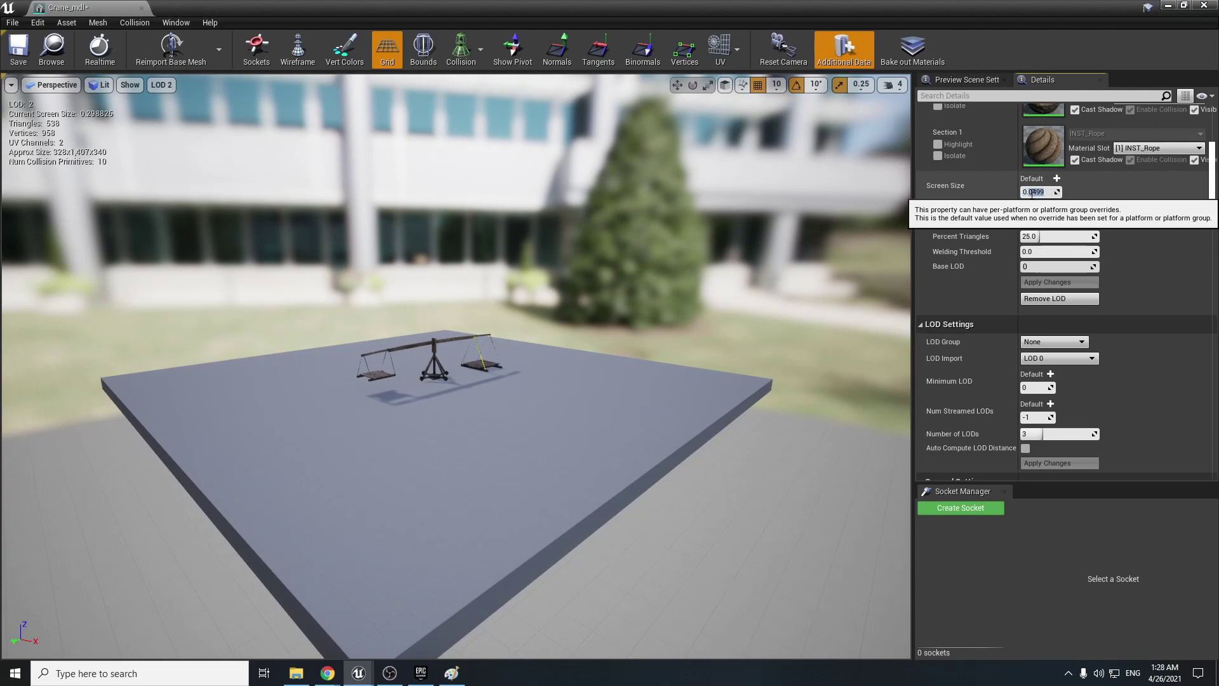
type("0.3")
key("Return")
Step: Set the crane's LOD preview to LOD Auto and save the mesh
scroll(1015, 209, "up", 5)
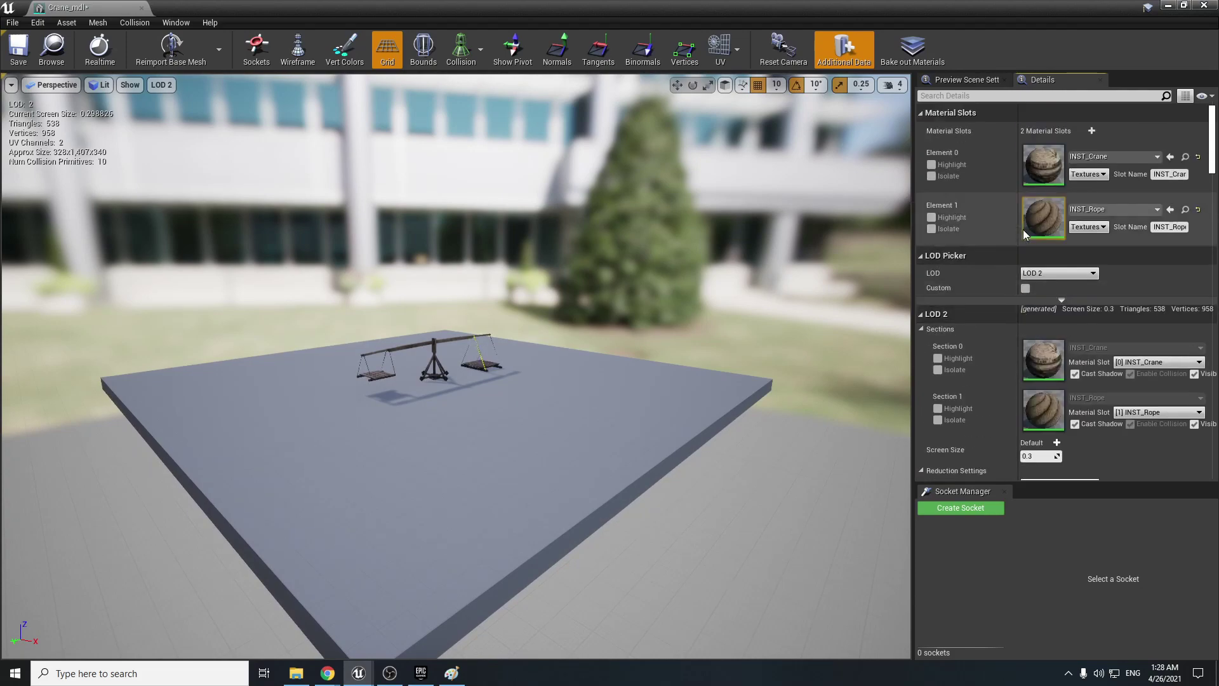
left_click(1065, 274)
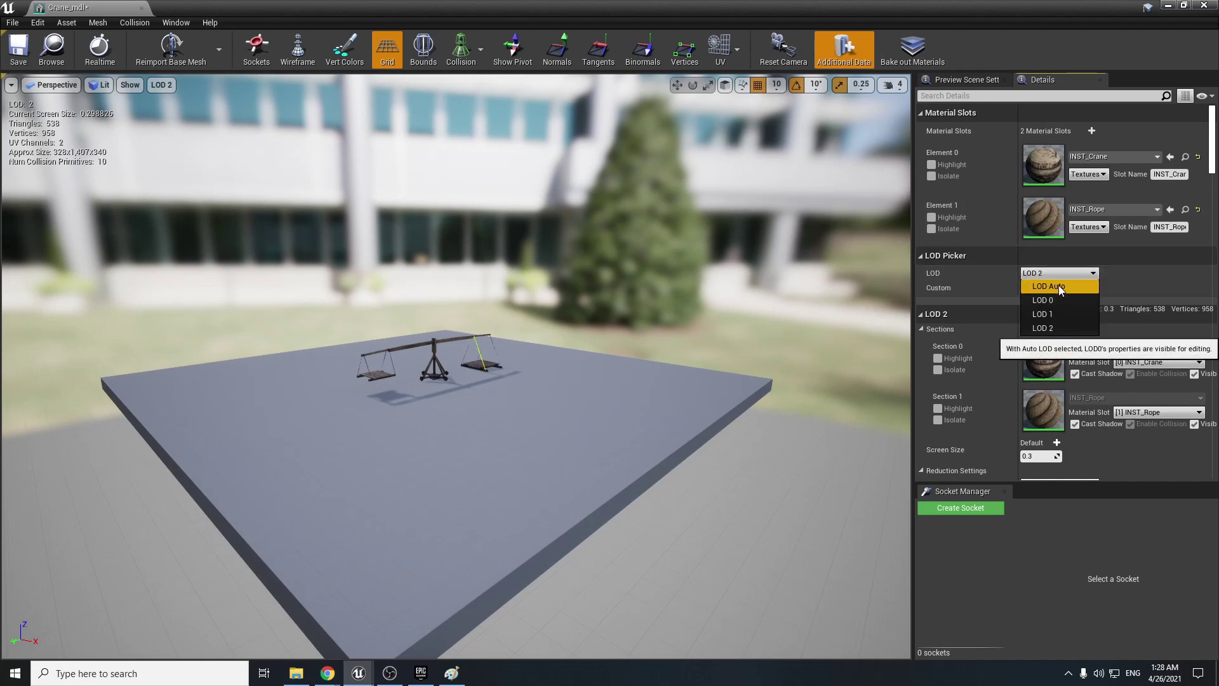
left_click(1058, 287)
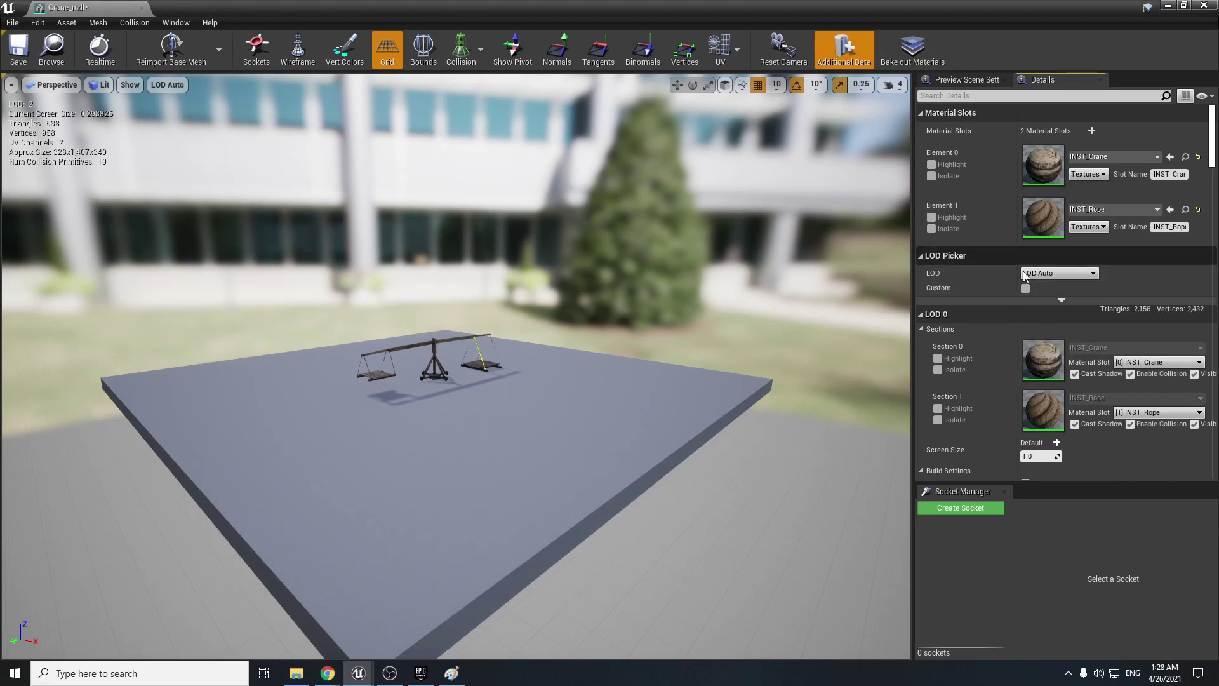
left_click(1064, 277)
left_click(965, 268)
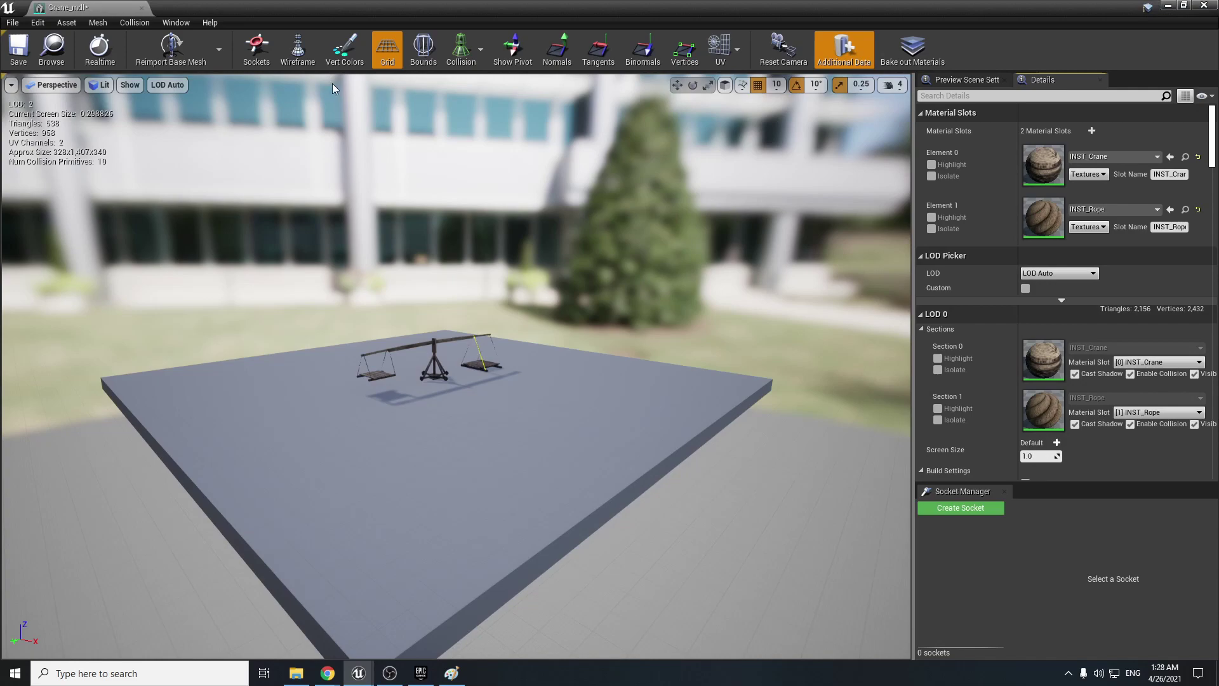
left_click(26, 59)
Step: Examine the crane's automatic LOD switching by repeatedly viewing it from near and far, comparing LOD, screen size and triangle counts
key("w")
right_click_drag(616, 282, 583, 262)
key("s")
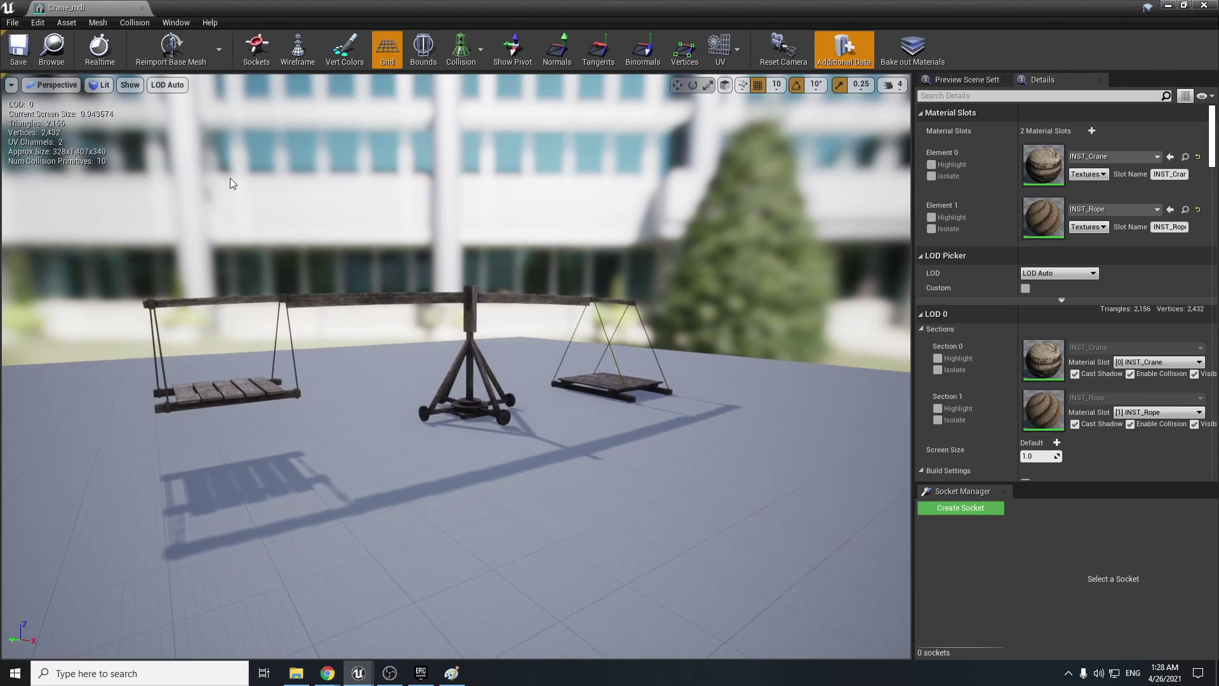
key("s")
right_click_drag(582, 262, 584, 261)
key("w")
key("s")
key("w")
key("s")
key("w")
right_click_drag(456, 366, 408, 341)
key("s")
key("w")
key("s")
key("s")
right_click_drag(506, 400, 507, 401)
key("w")
key("s")
key("w")
key("w")
key("s")
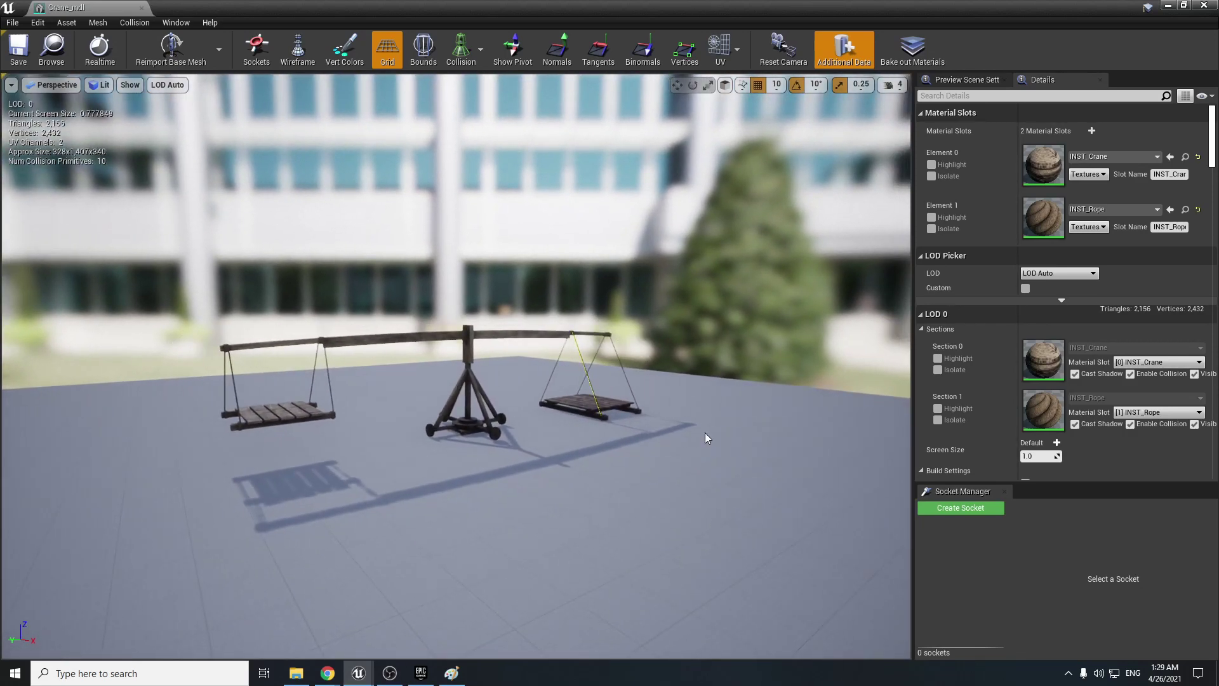
right_click_drag(708, 438, 704, 435)
key("s")
key("s")
key("w")
key("w")
key("s")
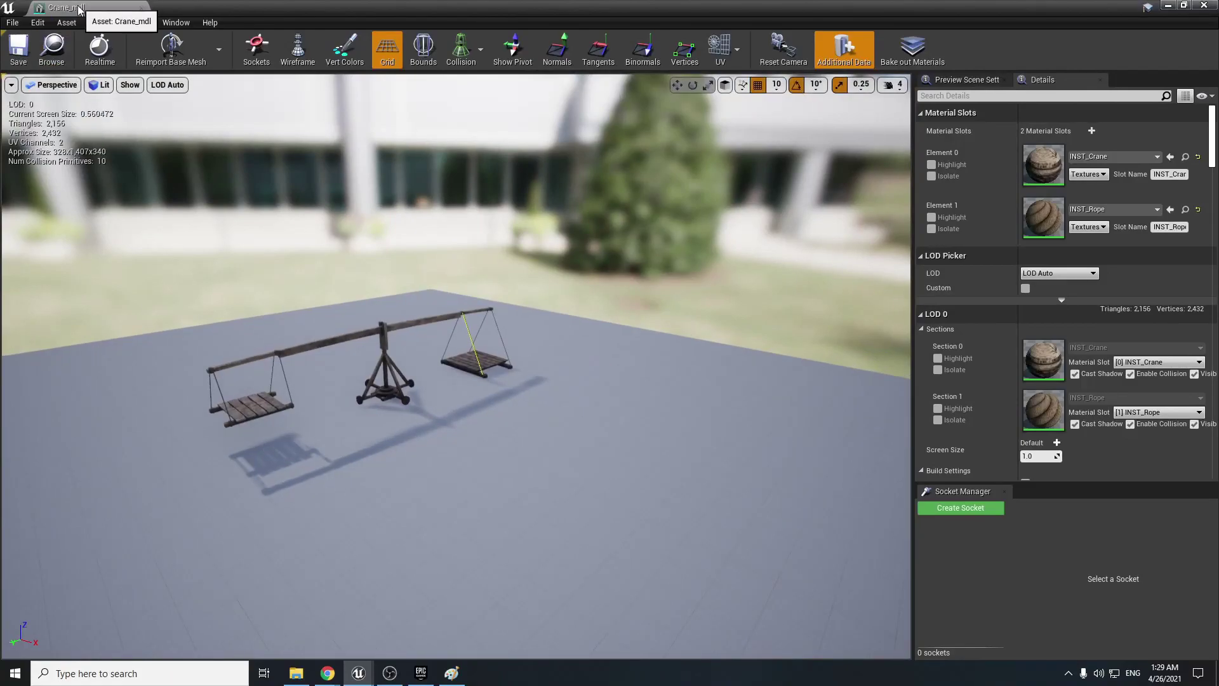
Step: Close the crane's mesh editor and view the selected crane from farther away in the DemoScene level
left_click(141, 7)
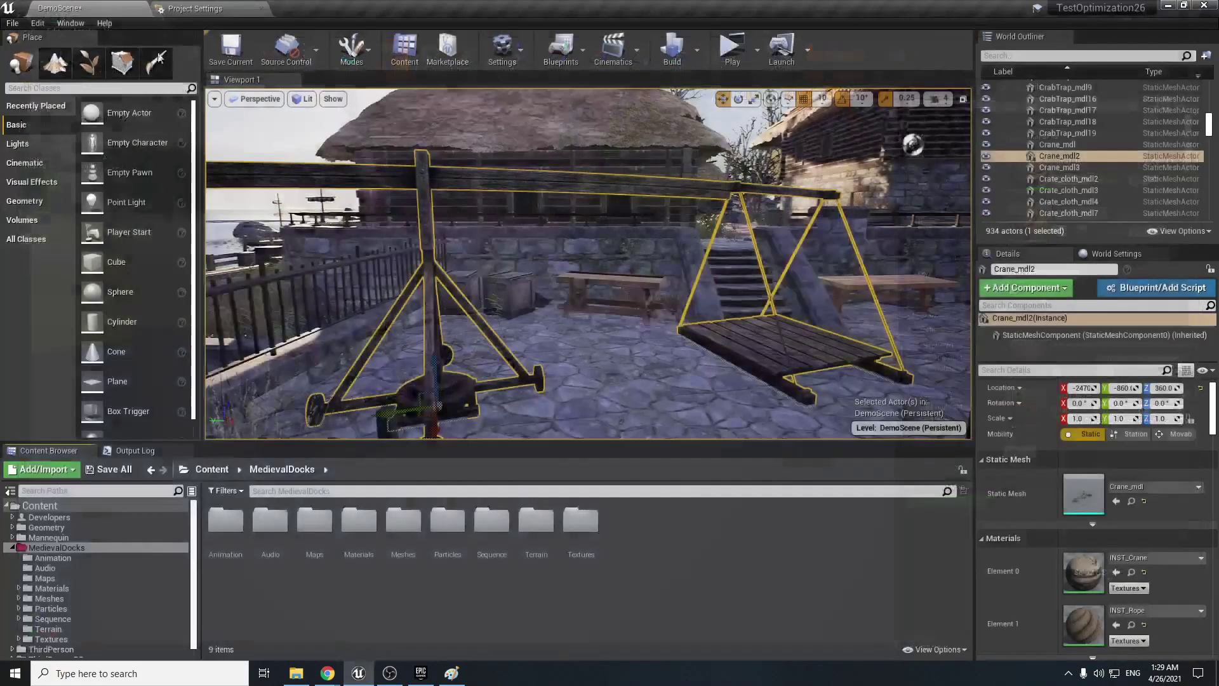
right_click_drag(588, 263, 588, 263)
key("Escape")
left_click(683, 308)
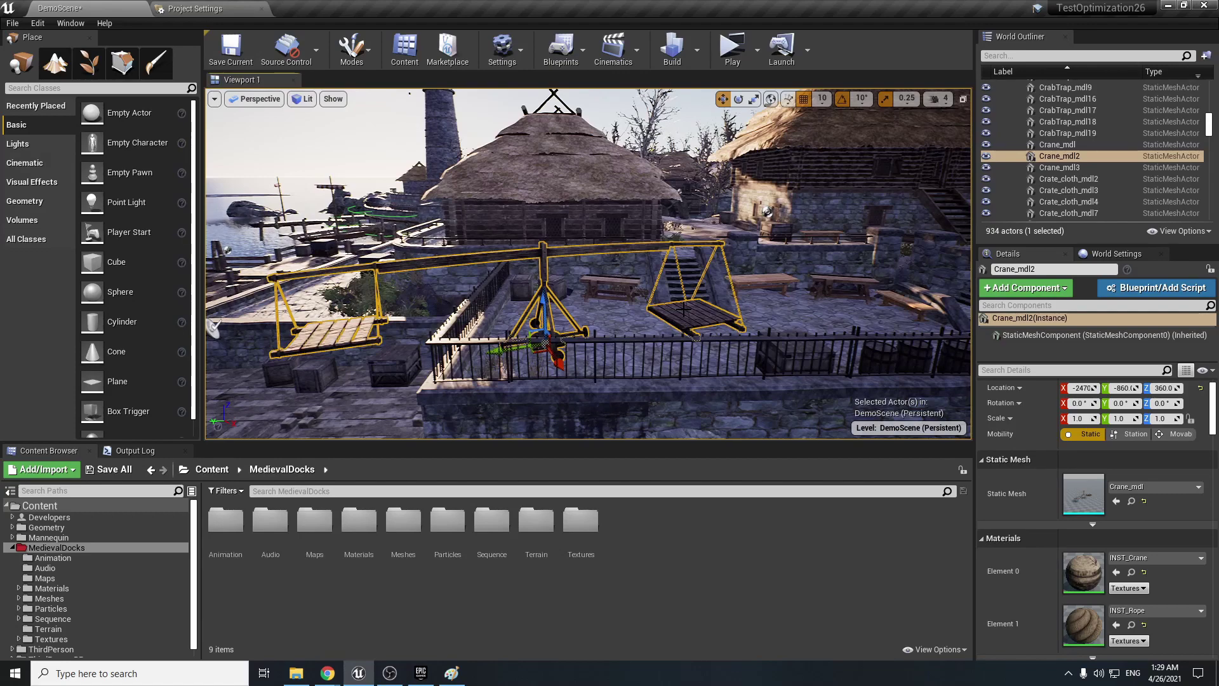
Step: Open the crane's INST_Crane material instance and inspect it on the preview sphere
scroll(1113, 558, "down", 3)
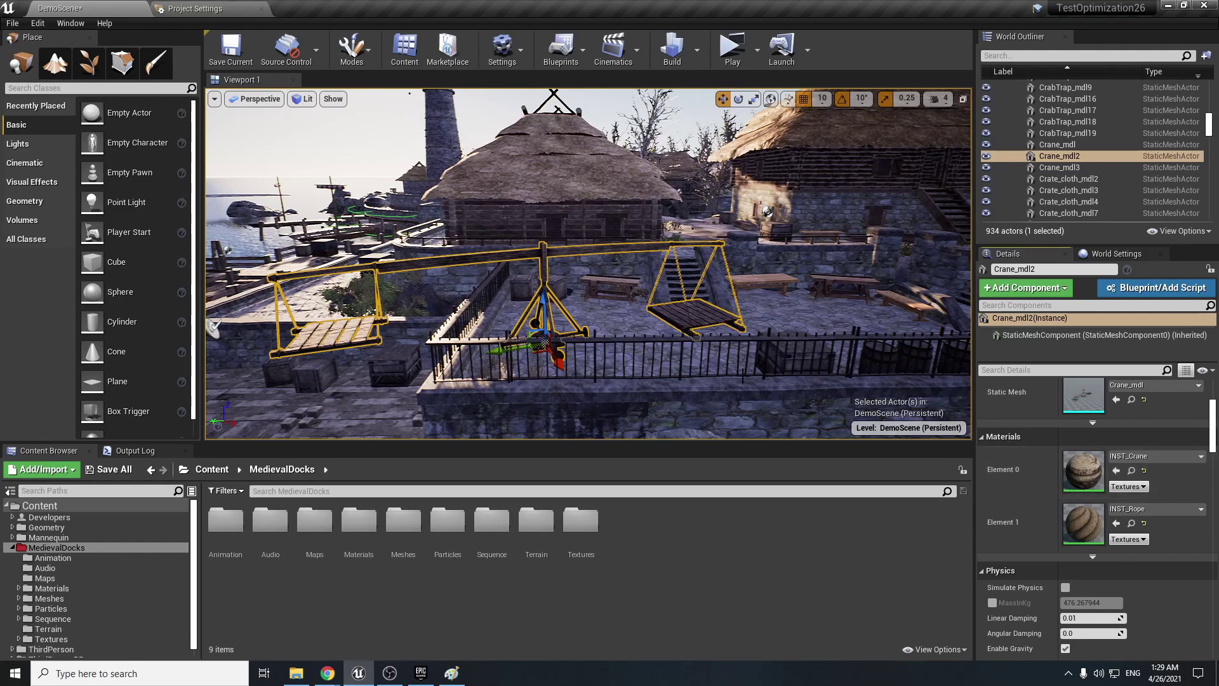
double_click(1084, 467)
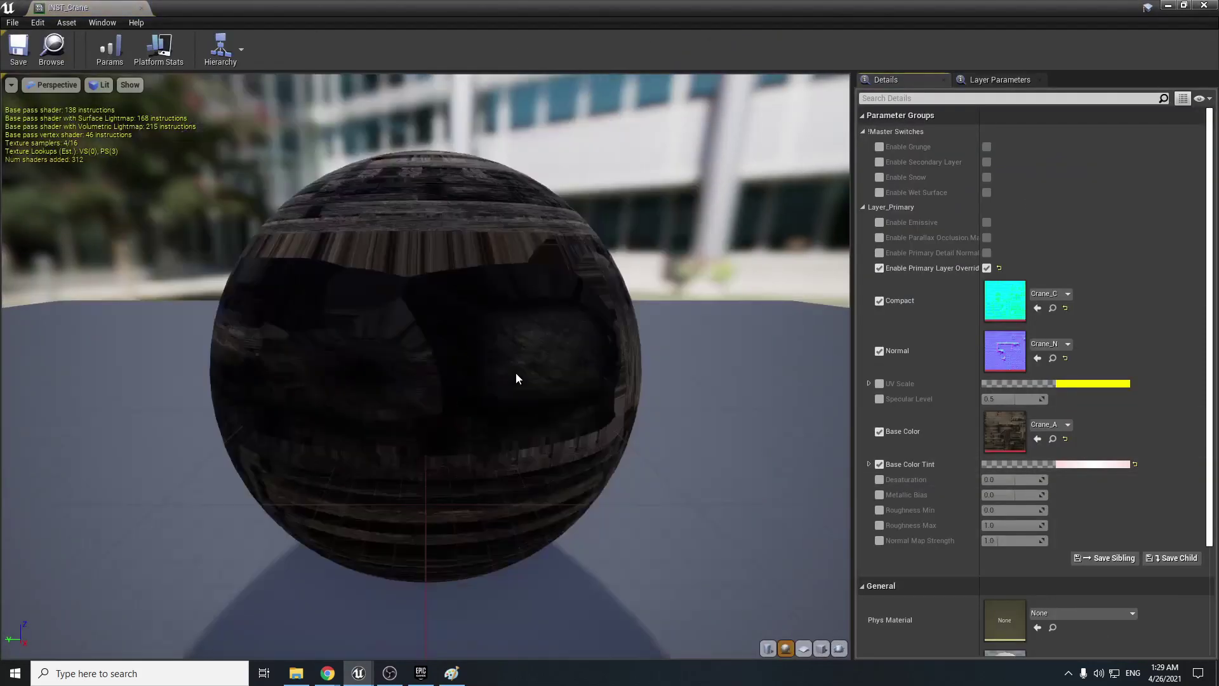
left_click_drag(489, 372, 454, 426)
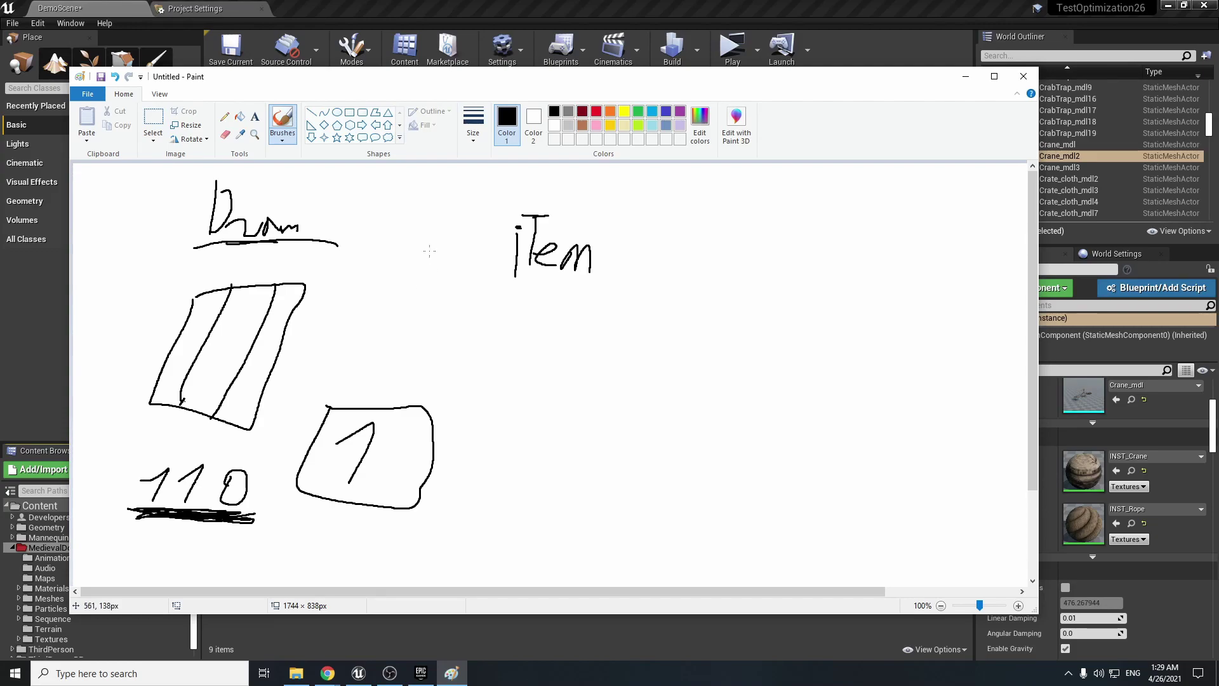
Step: Switch to Paint, discard the existing drawing without saving and start again with a blank canvas
left_click(1023, 76)
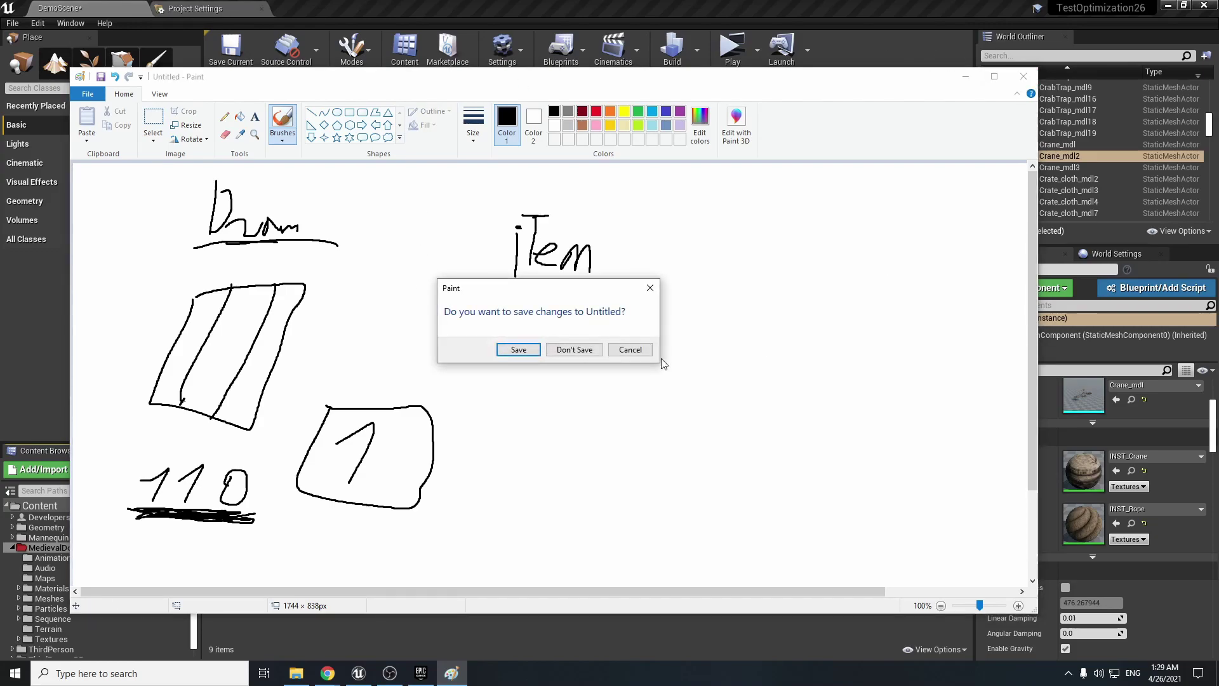
left_click(574, 349)
left_click(242, 673)
left_click(241, 679)
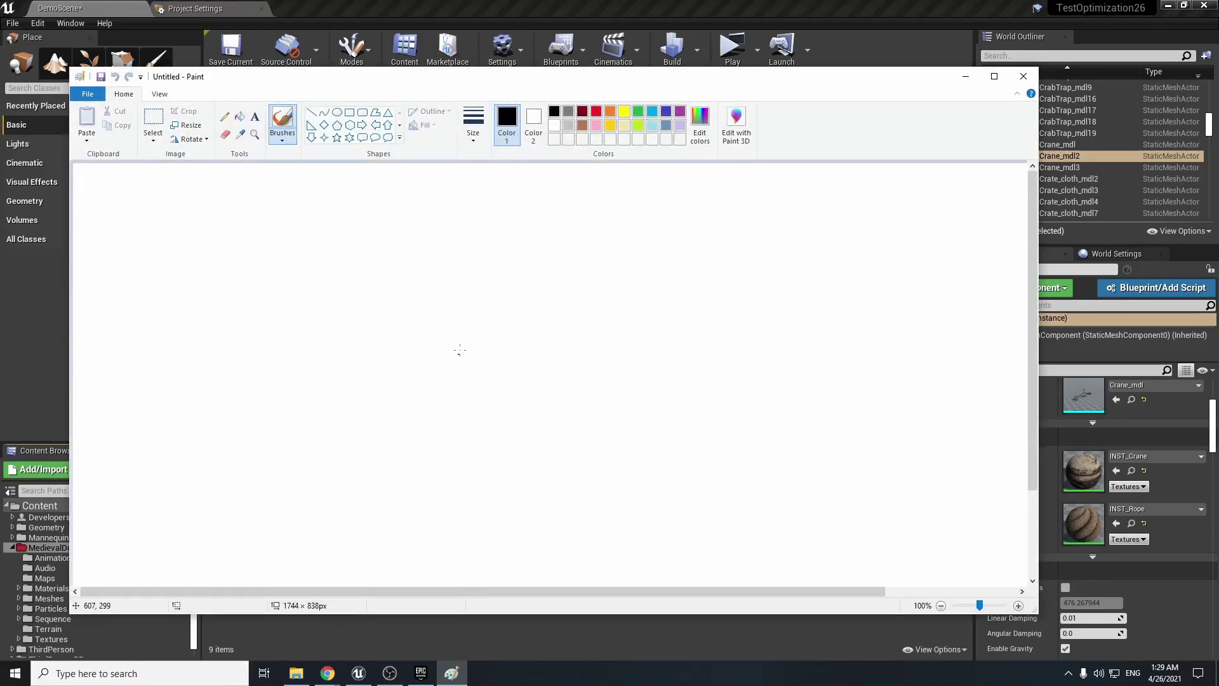
Step: Draw a boxed letter M near the middle of the canvas and a row of three small shapes to its upper right
left_click_drag(457, 277, 449, 362)
left_click_drag(454, 280, 486, 342)
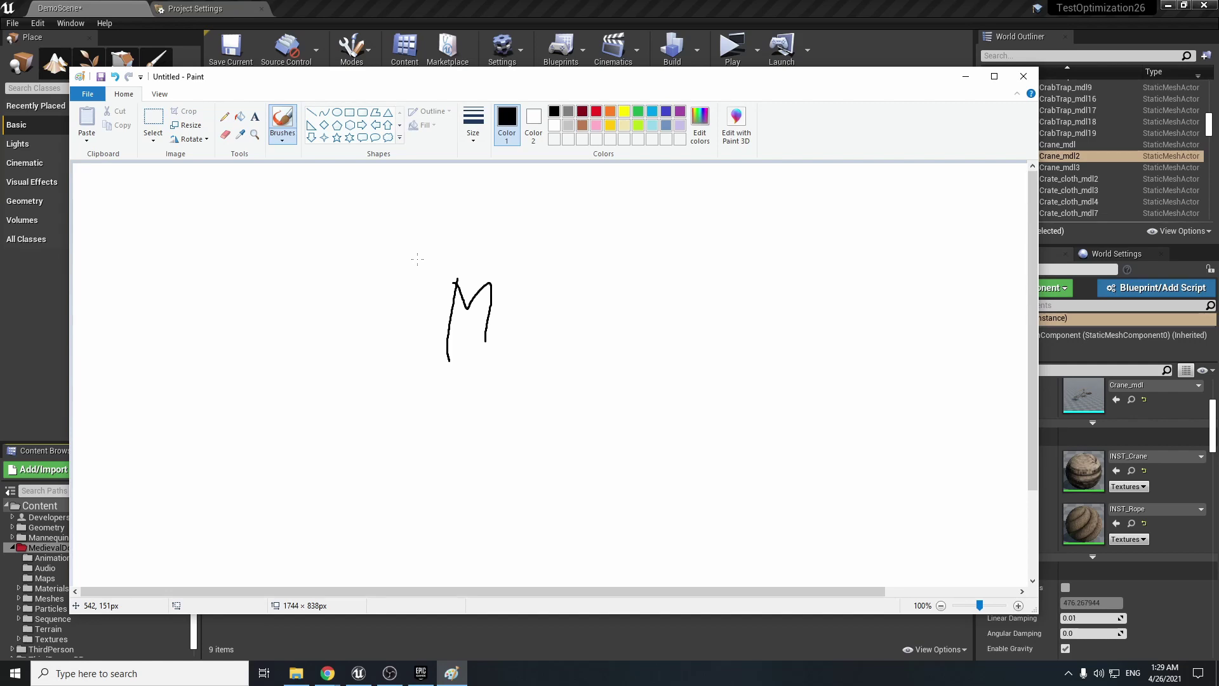
mouse_move(421, 260)
left_mouse_down()
mouse_move(434, 383)
mouse_move(515, 266)
mouse_move(422, 258)
left_mouse_up()
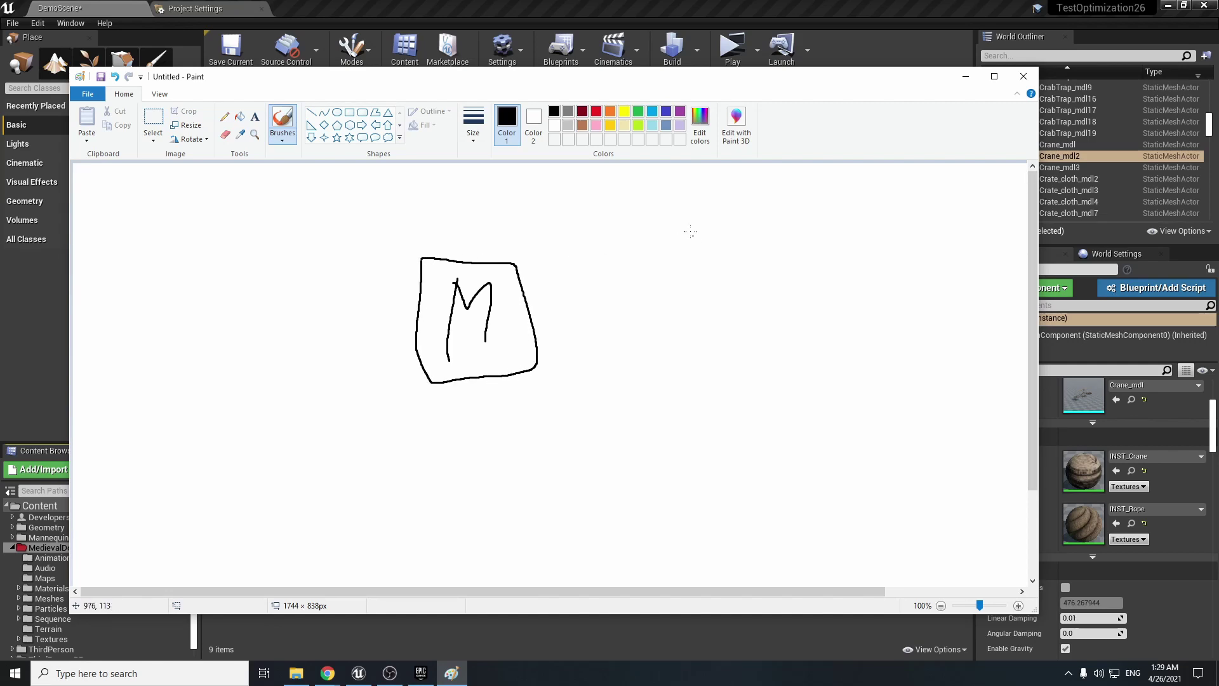
mouse_move(698, 179)
left_mouse_down()
mouse_move(692, 242)
mouse_move(714, 184)
mouse_move(696, 177)
left_mouse_up()
mouse_move(736, 185)
left_mouse_down()
mouse_move(727, 239)
mouse_move(770, 185)
mouse_move(738, 182)
mouse_move(848, 203)
mouse_move(801, 198)
left_mouse_up()
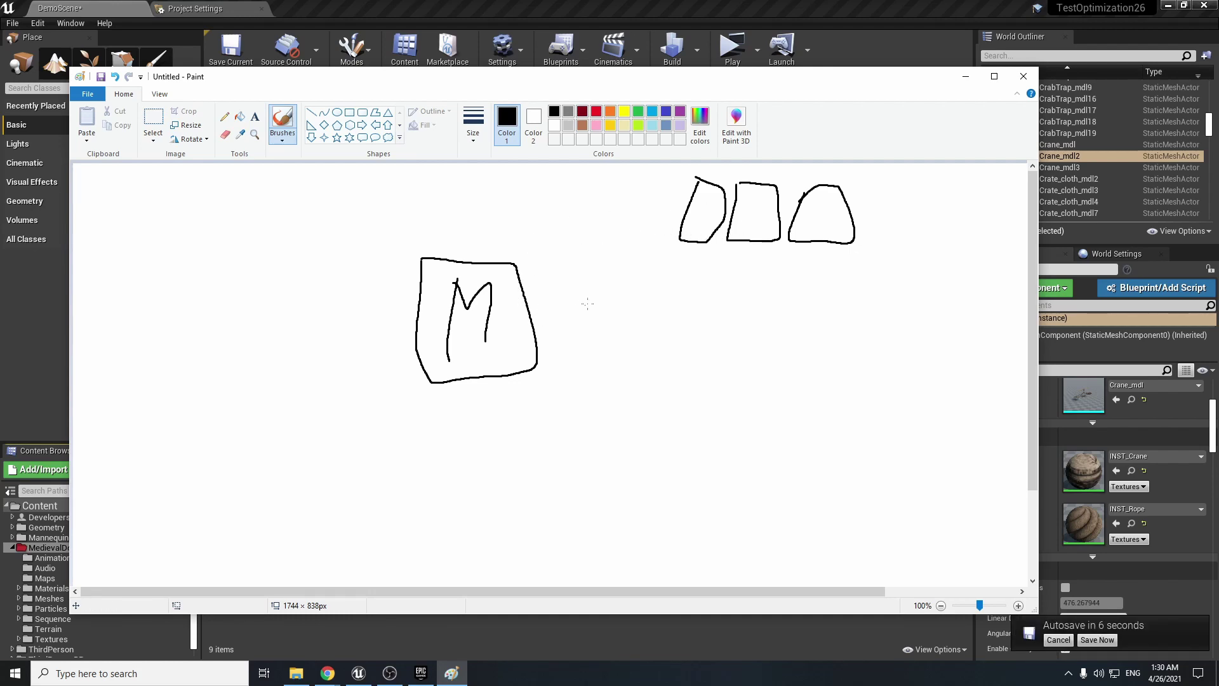
Step: Write "Mi" beside the boxed M and outline it with its own box
mouse_move(584, 343)
left_mouse_down()
mouse_move(605, 282)
mouse_move(624, 335)
left_mouse_up()
left_click_drag(677, 304, 656, 337)
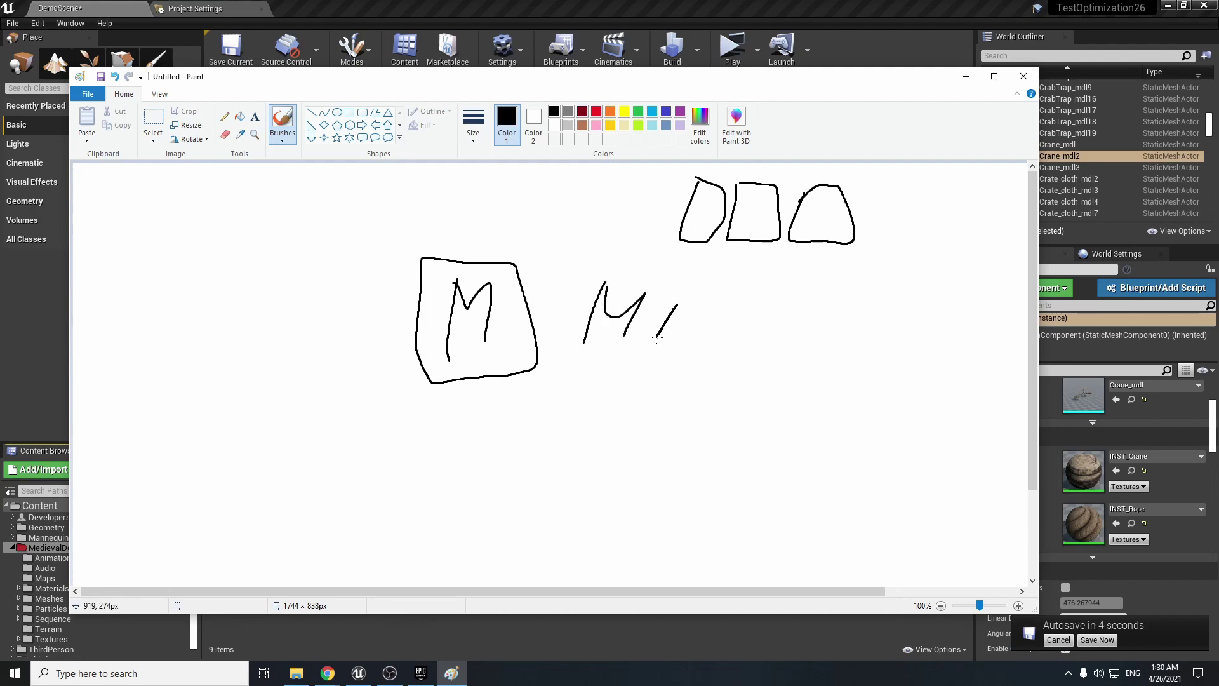
left_click(685, 293)
mouse_move(592, 252)
left_mouse_down()
mouse_move(577, 277)
mouse_move(665, 360)
mouse_move(696, 261)
mouse_move(577, 252)
left_mouse_up()
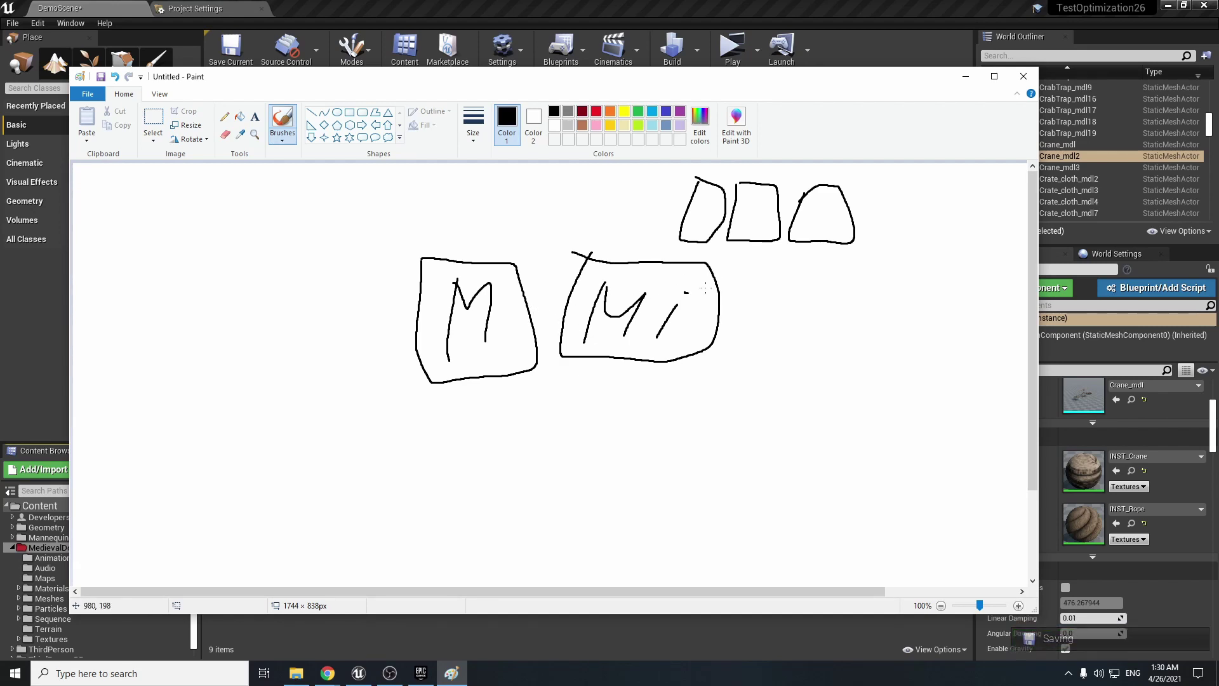
Step: Draw three arrows from the Mi box, one to each of the three small shapes above it
mouse_move(690, 266)
left_mouse_down()
mouse_move(695, 232)
mouse_move(699, 251)
mouse_move(729, 244)
left_mouse_up()
mouse_move(711, 264)
left_mouse_down()
mouse_move(737, 245)
mouse_move(729, 264)
left_mouse_up()
left_click_drag(798, 246, 697, 290)
left_click_drag(773, 250, 808, 265)
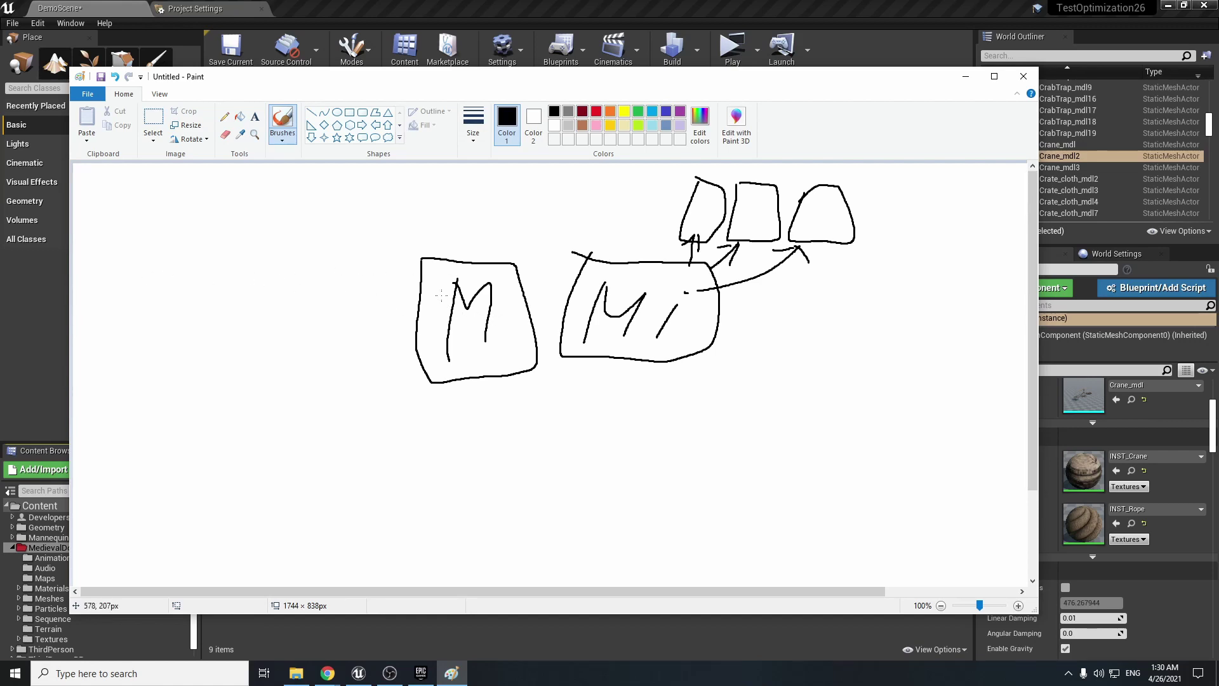
Step: Shade the lower part of the M box with horizontal strokes and write "SM" below the two boxes
mouse_move(450, 366)
left_mouse_down()
mouse_move(421, 354)
mouse_move(525, 357)
mouse_move(443, 359)
mouse_move(501, 357)
left_mouse_up()
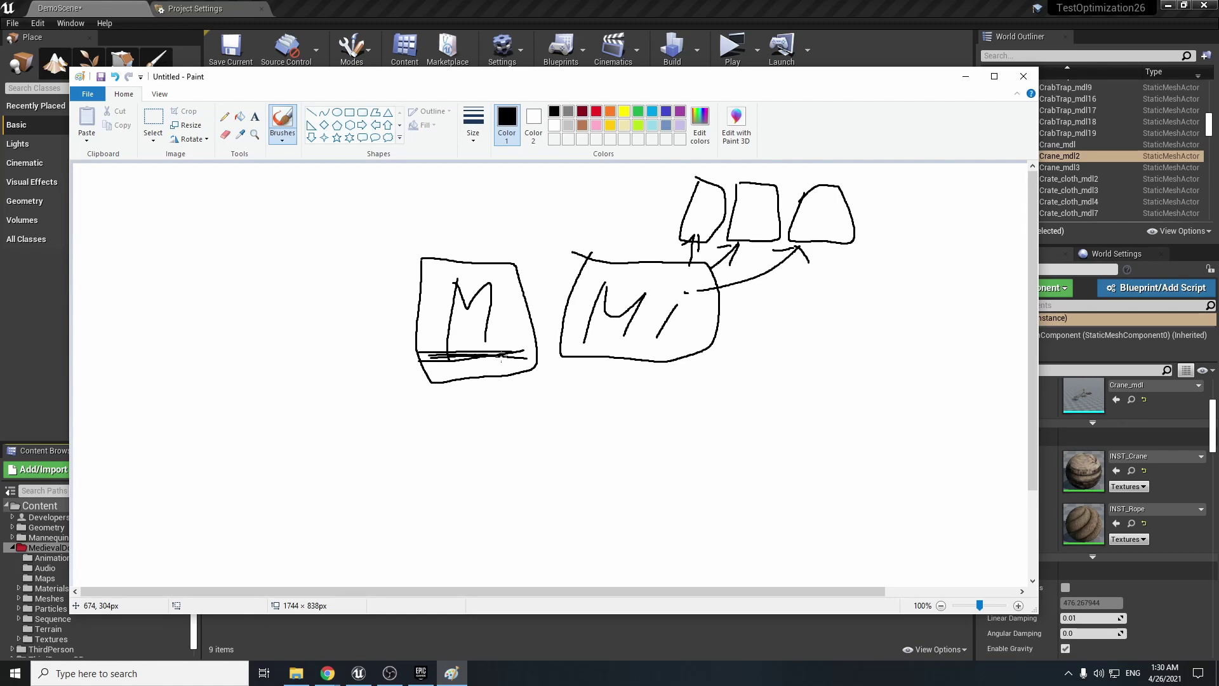
left_click_drag(425, 369, 480, 361)
mouse_move(594, 461)
left_mouse_down()
mouse_move(563, 495)
mouse_move(605, 475)
mouse_move(609, 493)
left_mouse_up()
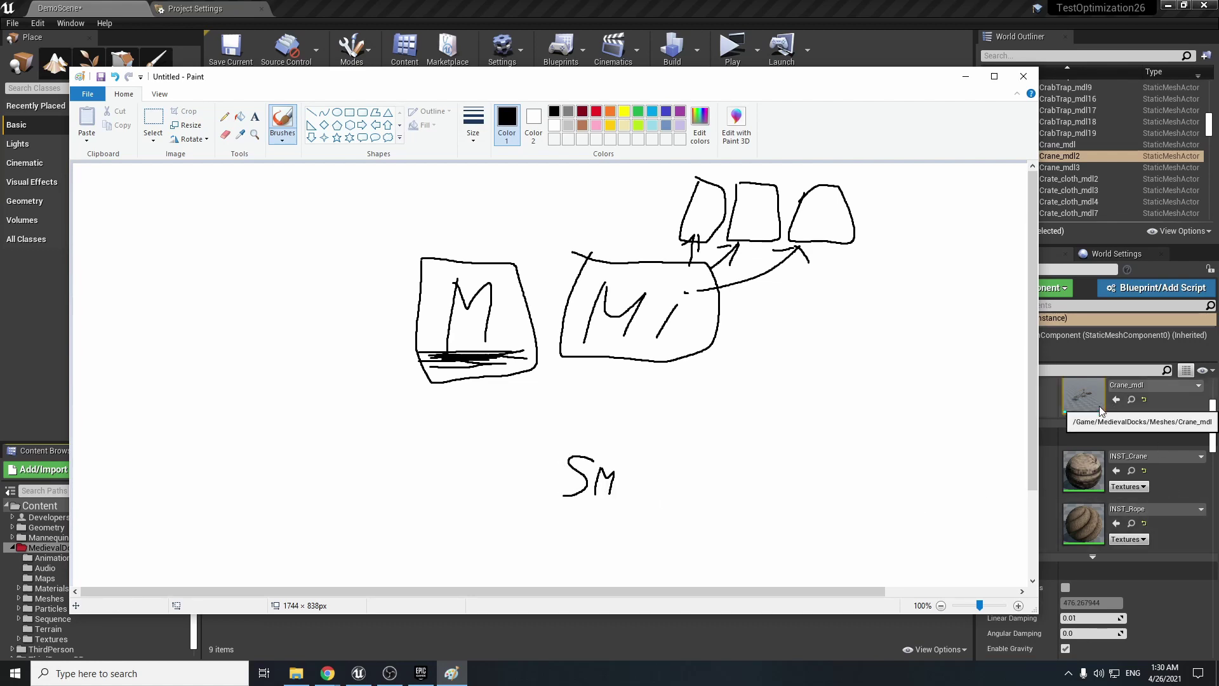
Step: Draw a small box to the upper right of SM, then an arrow from the M box toward it labelled "Mi"
scroll(1099, 406, "up", 1)
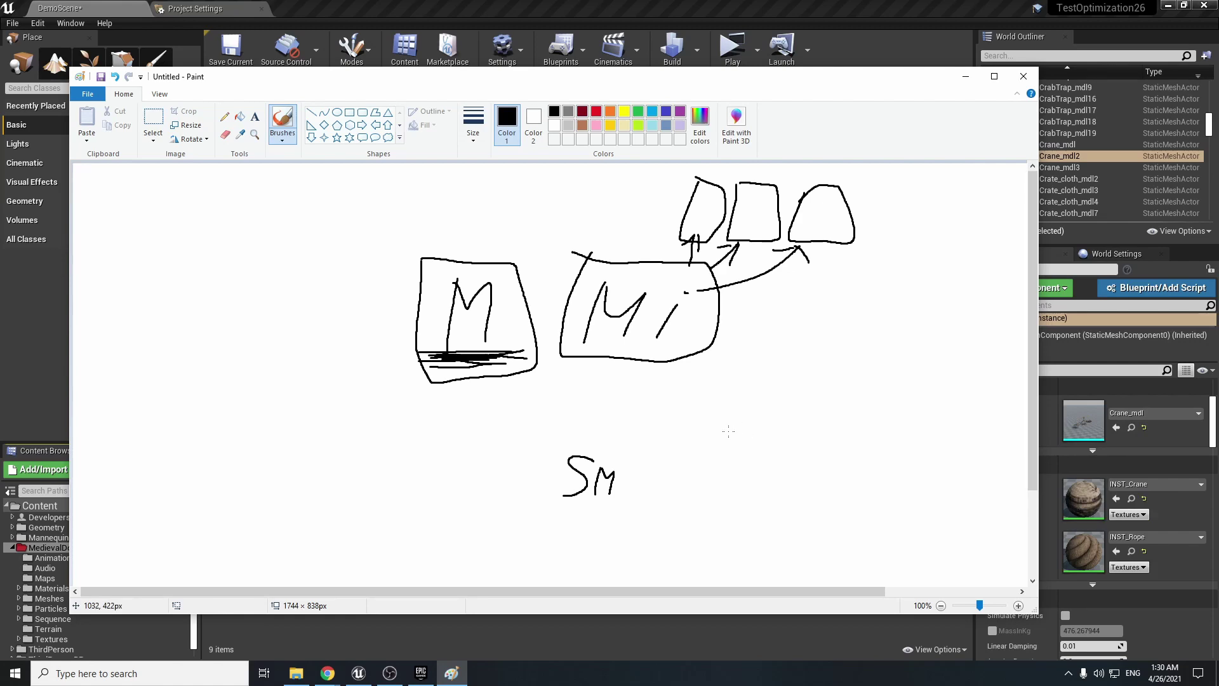
mouse_move(734, 400)
left_mouse_down()
mouse_move(720, 444)
mouse_move(772, 406)
mouse_move(732, 400)
left_mouse_up()
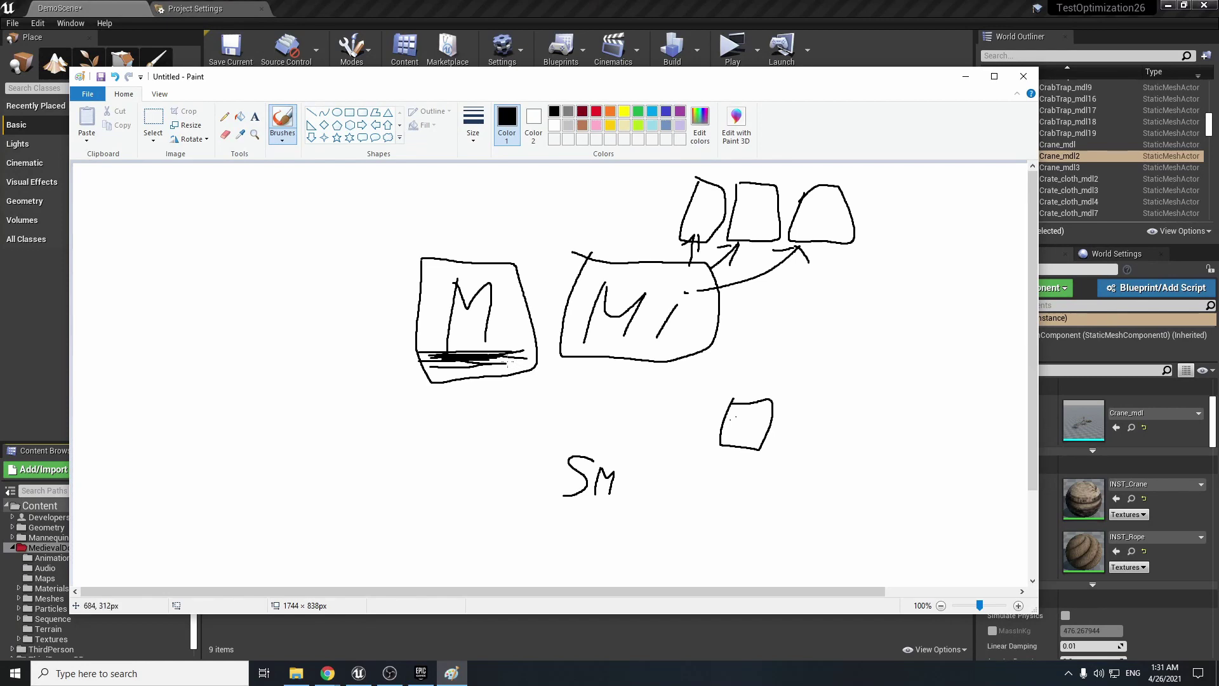
mouse_move(505, 362)
left_mouse_down()
mouse_move(617, 425)
mouse_move(638, 382)
mouse_move(644, 405)
mouse_move(670, 391)
left_mouse_up()
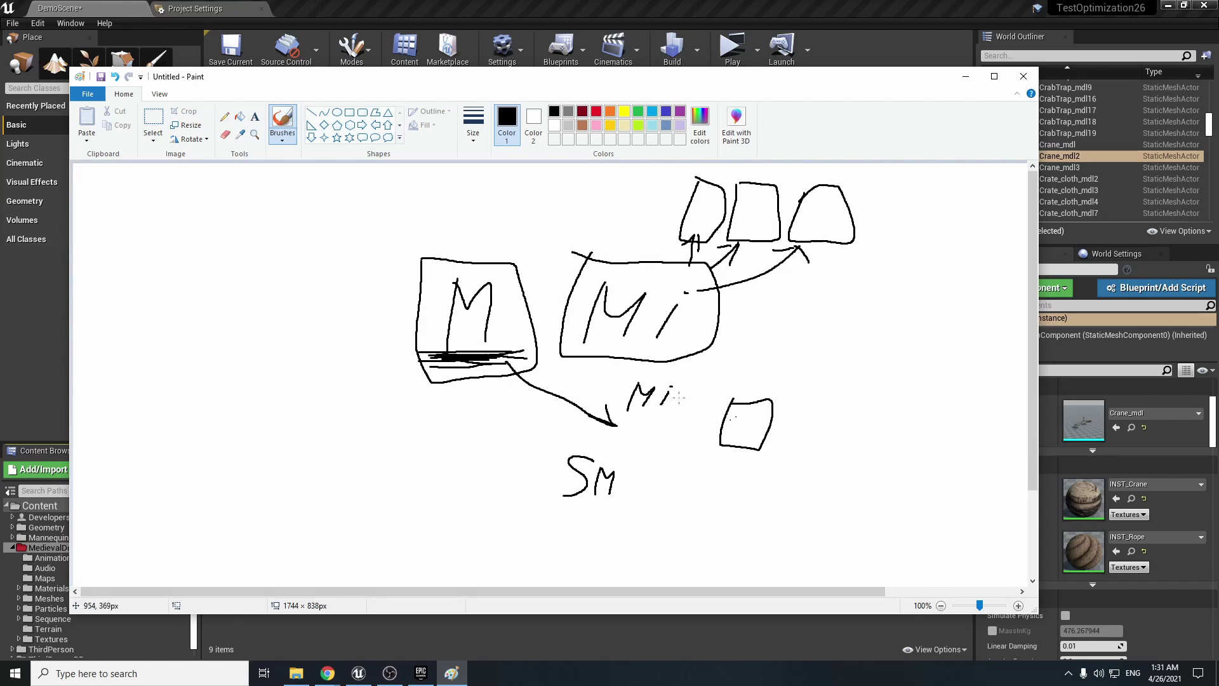
Step: Draw an arrow from the small Mi to the small box with an underlined label above it, and reinforce the long arrow's head
mouse_move(680, 397)
left_mouse_down()
mouse_move(740, 406)
mouse_move(700, 362)
mouse_move(718, 378)
left_mouse_up()
mouse_move(716, 361)
left_mouse_down()
mouse_move(729, 380)
mouse_move(718, 397)
mouse_move(737, 392)
left_mouse_up()
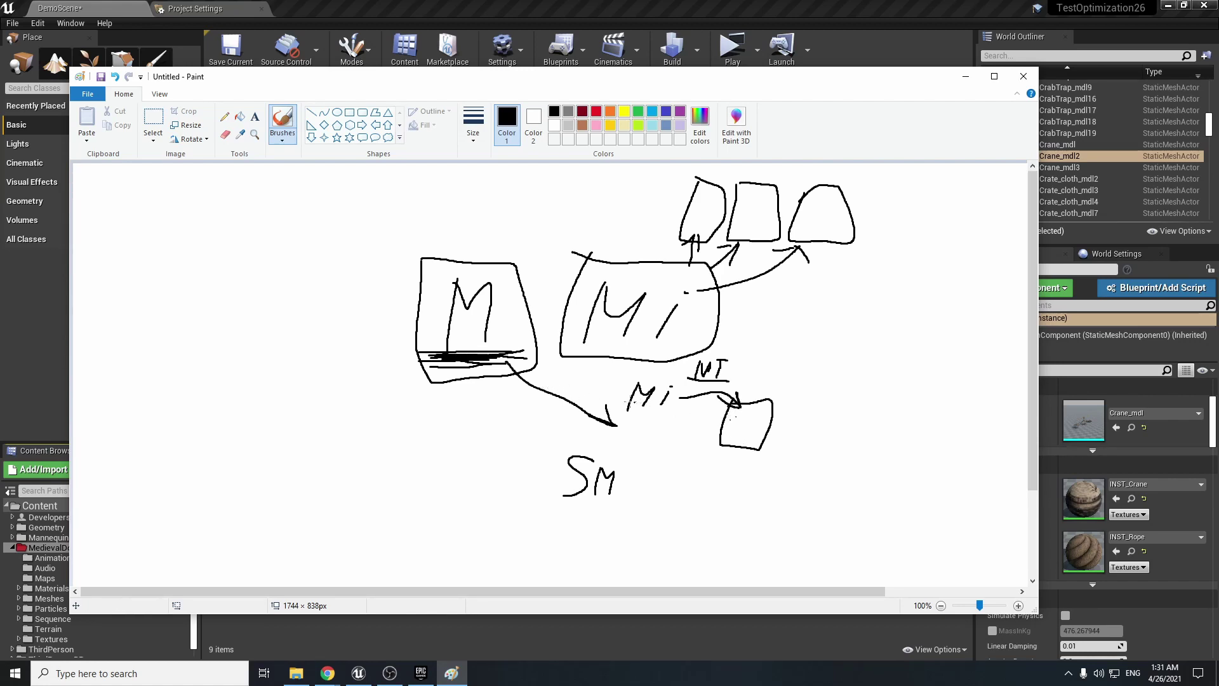
left_click_drag(593, 430, 614, 424)
Step: Write "4" and "2K" in a rounded outline above the M box and draw an arrow from it down to M
left_click_drag(443, 189, 452, 269)
left_click_drag(482, 186, 523, 200)
mouse_move(435, 176)
left_mouse_down()
mouse_move(420, 193)
mouse_move(508, 240)
mouse_move(522, 170)
mouse_move(424, 183)
left_mouse_up()
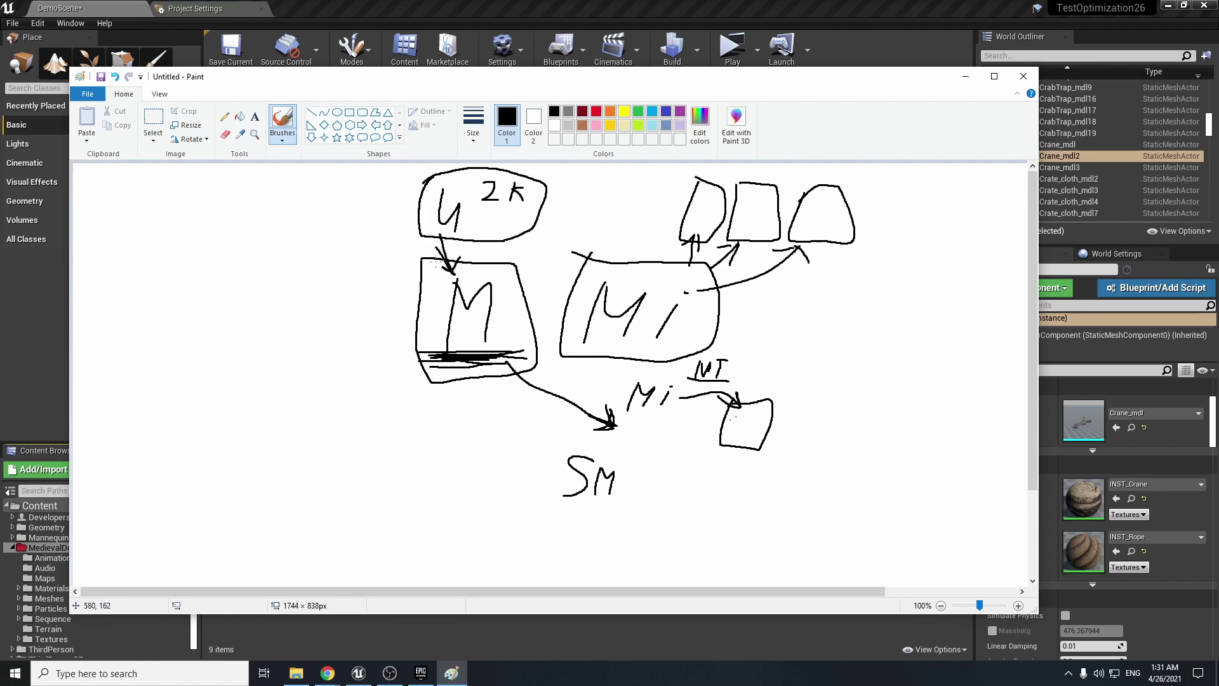
left_click_drag(435, 262, 453, 281)
Step: Write "4+3=" below the M box and frame both the small Mi label and the small box beside it
mouse_move(625, 375)
left_mouse_down()
mouse_move(626, 417)
mouse_move(661, 417)
mouse_move(676, 391)
mouse_move(625, 373)
left_mouse_up()
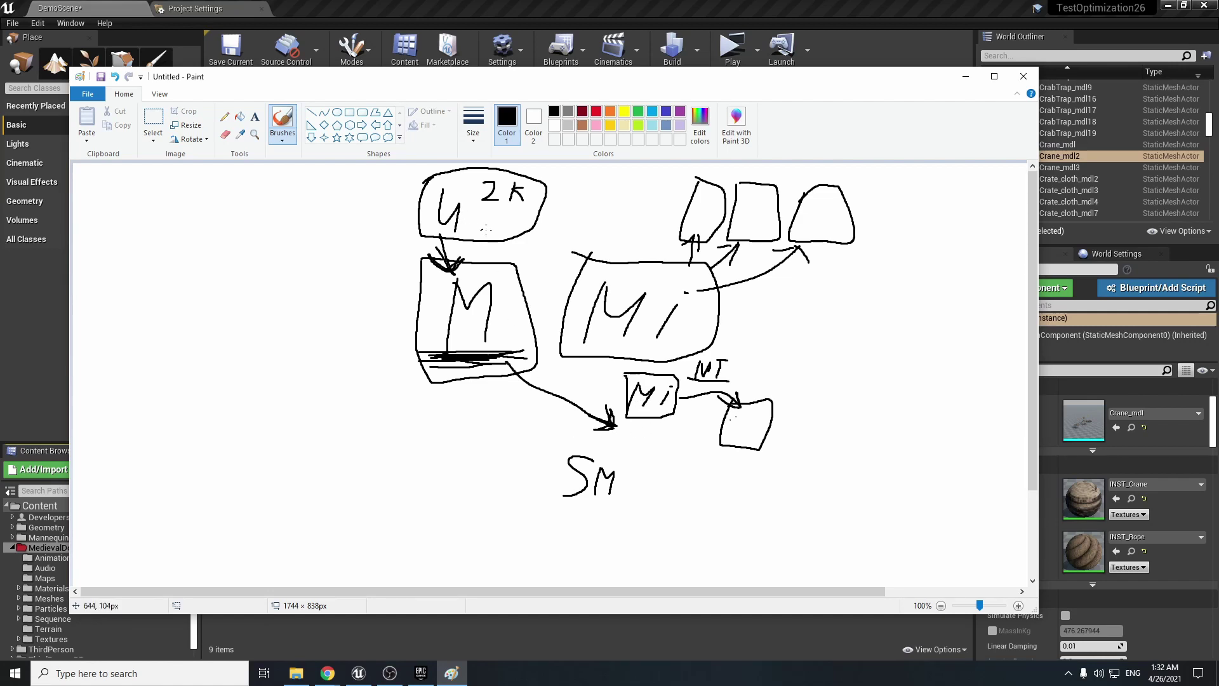
left_click_drag(458, 409, 474, 450)
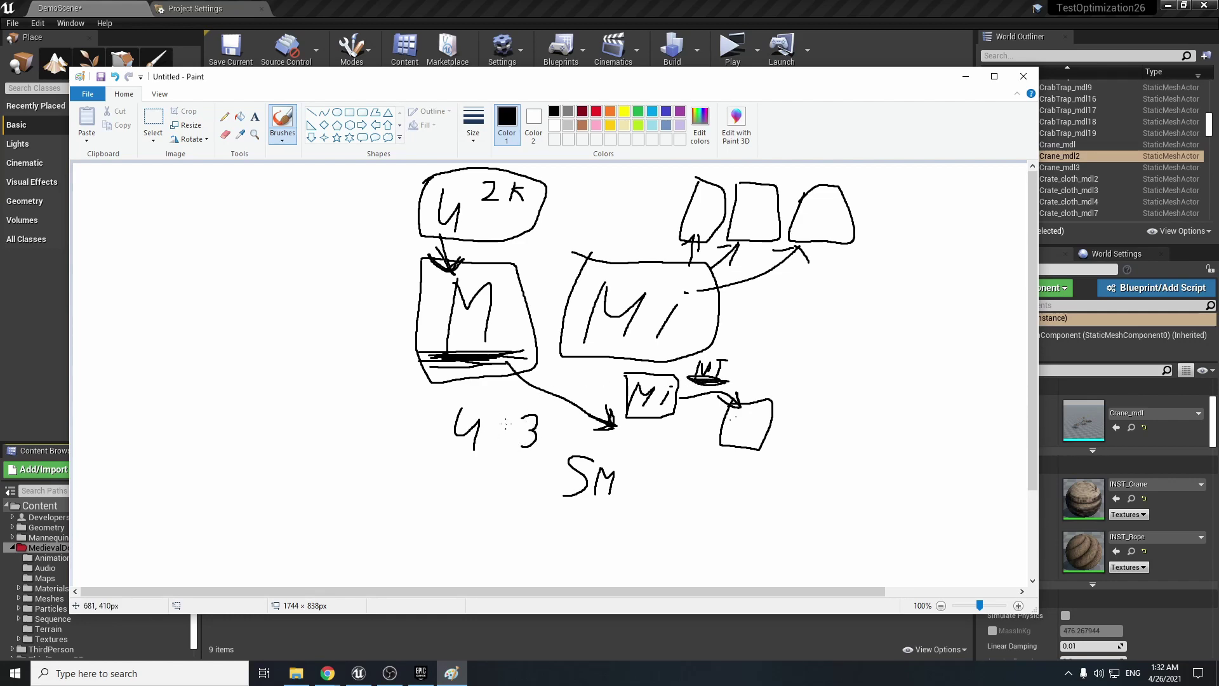
left_click_drag(505, 424, 502, 444)
mouse_move(736, 404)
left_mouse_down()
mouse_move(709, 438)
mouse_move(766, 453)
mouse_move(731, 399)
left_mouse_up()
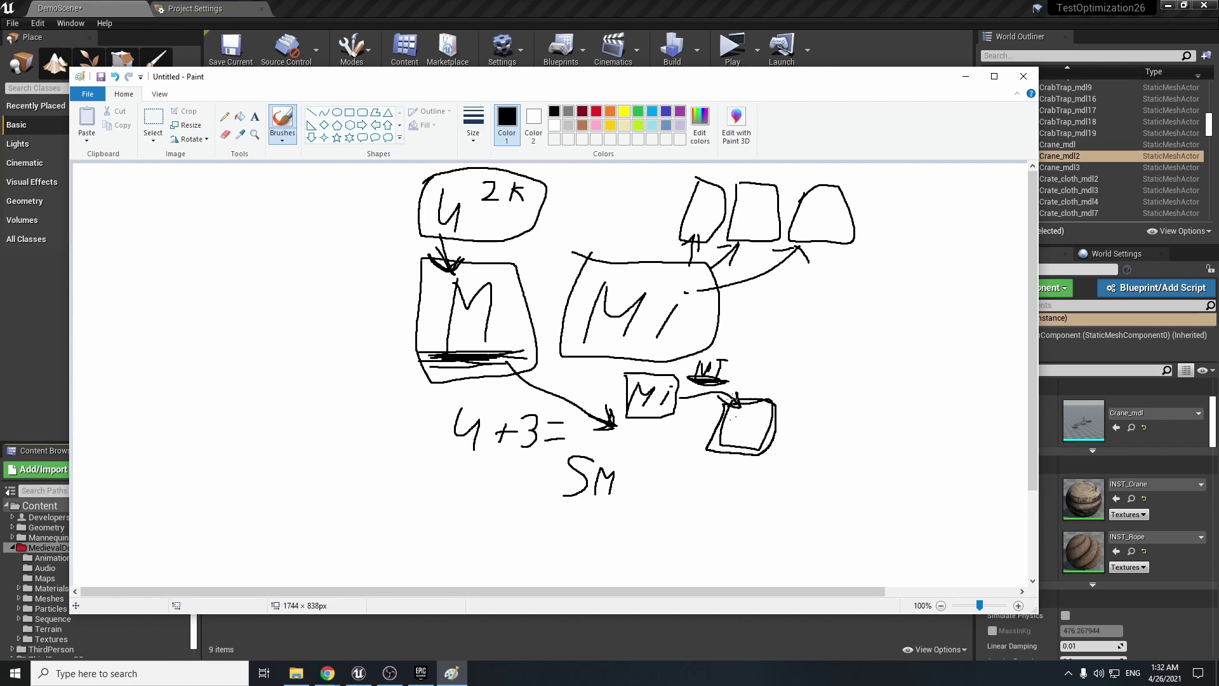
Step: Write "3T" to the right of the Mi box, cross it out, and write "7T" with a thickened top stroke below it
mouse_move(813, 321)
left_mouse_down()
mouse_move(817, 359)
mouse_move(795, 365)
left_mouse_up()
mouse_move(863, 316)
left_mouse_down()
mouse_move(852, 349)
mouse_move(894, 317)
left_mouse_up()
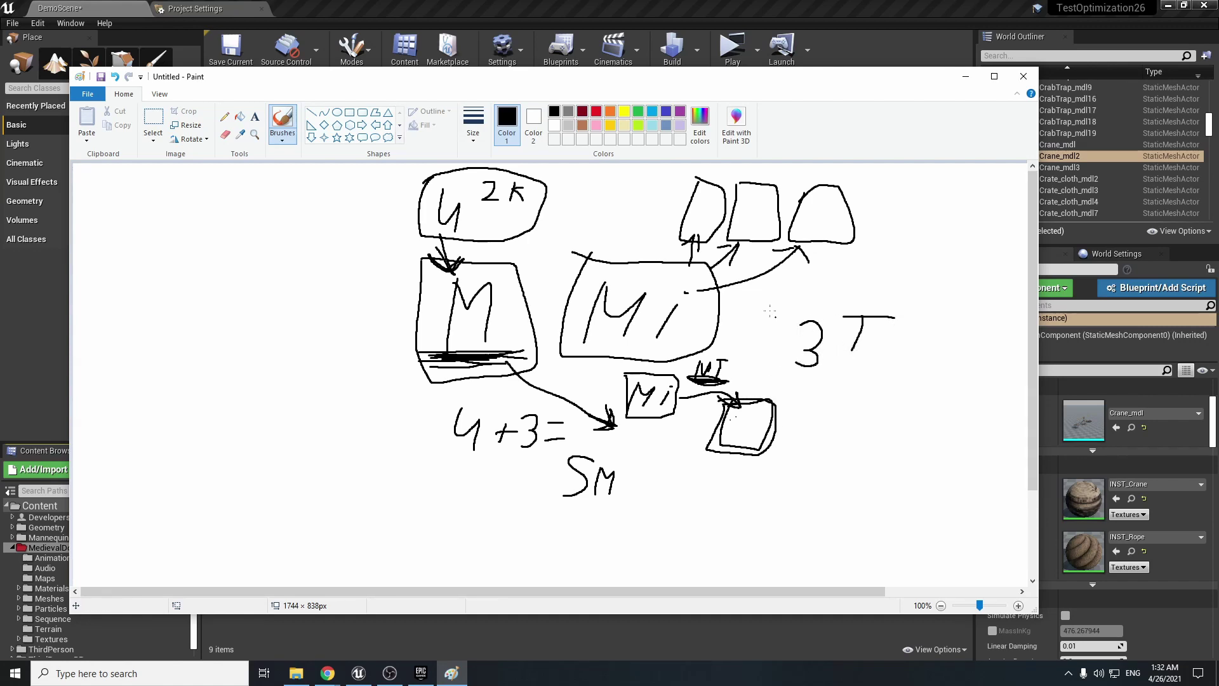
left_click_drag(770, 311, 884, 357)
left_click_drag(882, 314, 807, 357)
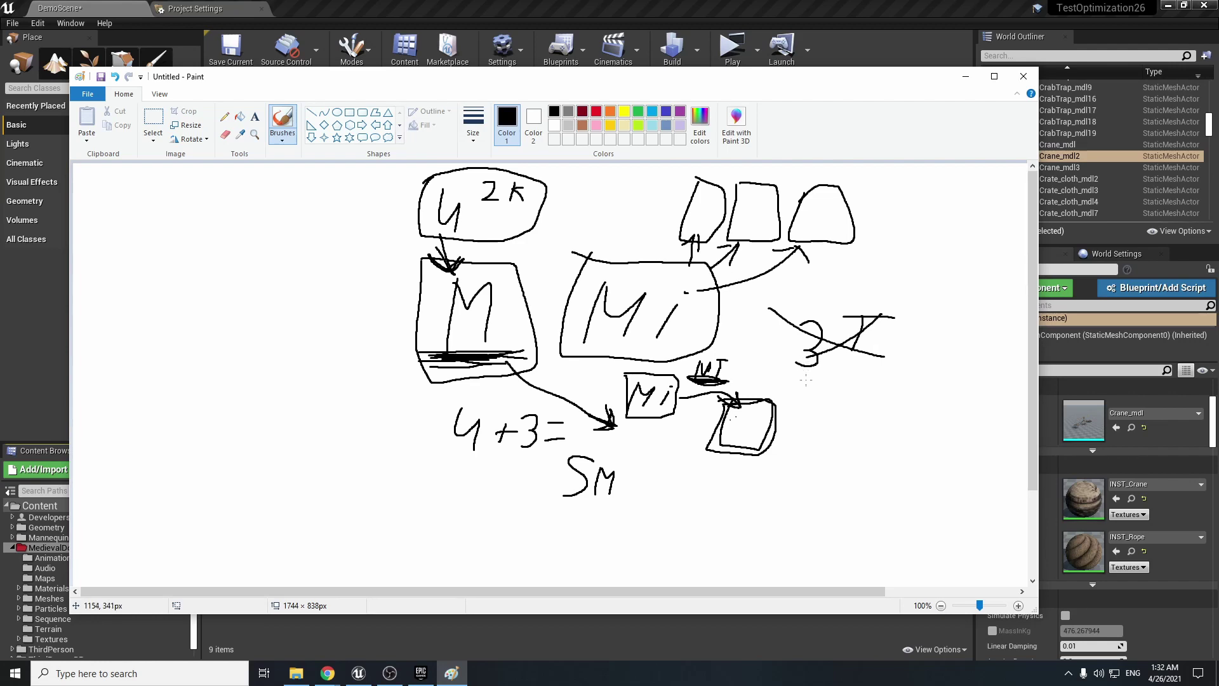
mouse_move(833, 404)
left_mouse_down()
mouse_move(842, 434)
mouse_move(870, 417)
mouse_move(875, 440)
left_mouse_up()
left_click_drag(904, 394, 863, 387)
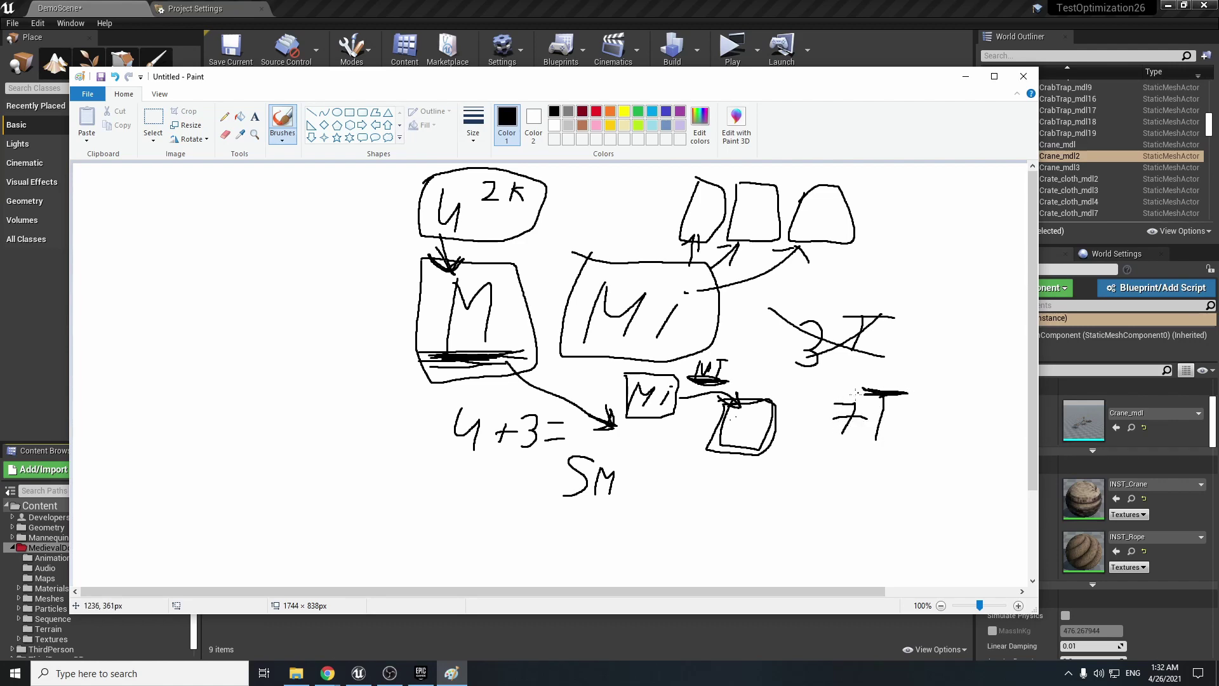
Step: Outline the small box again and write "M 3T M" beneath it, enclosed in a rounded outline and linked to the box with strokes
mouse_move(730, 412)
left_mouse_down()
mouse_move(770, 455)
mouse_move(759, 394)
mouse_move(703, 445)
mouse_move(728, 407)
left_mouse_up()
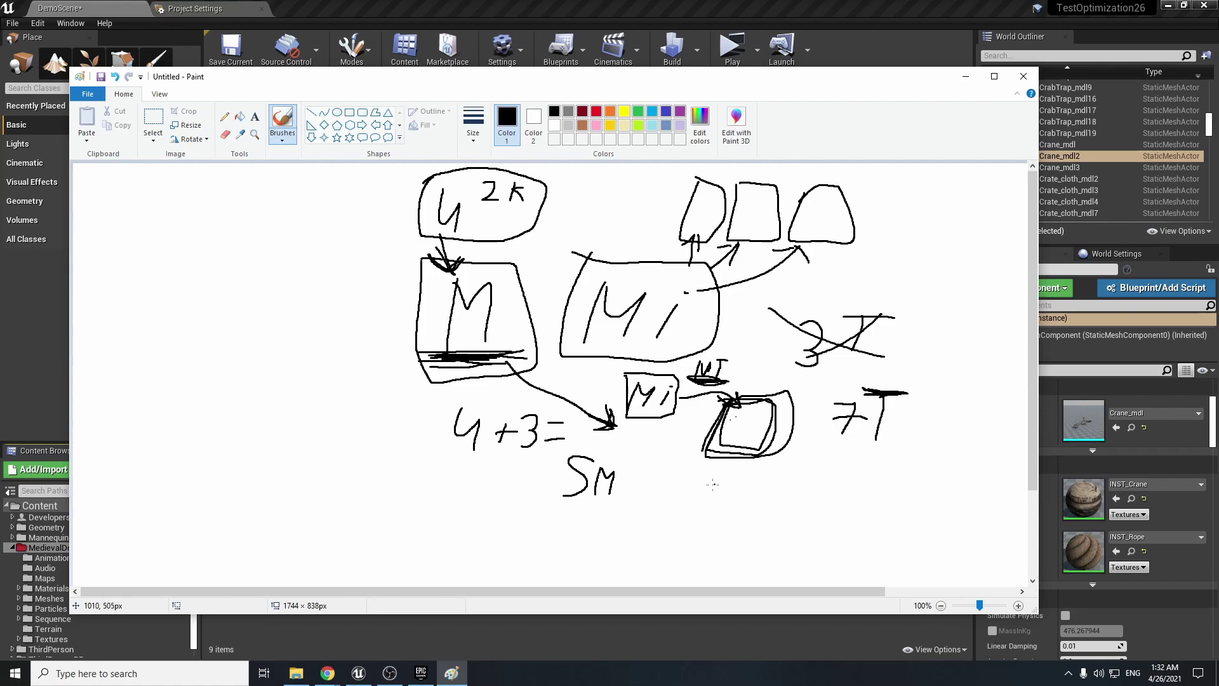
left_click_drag(675, 506, 659, 551)
mouse_move(668, 508)
left_mouse_down()
mouse_move(682, 544)
mouse_move(732, 526)
mouse_move(718, 544)
mouse_move(742, 538)
left_mouse_up()
mouse_move(741, 508)
left_mouse_down()
mouse_move(773, 508)
mouse_move(785, 536)
mouse_move(822, 496)
mouse_move(811, 541)
mouse_move(793, 452)
mouse_move(801, 461)
mouse_move(808, 447)
left_mouse_up()
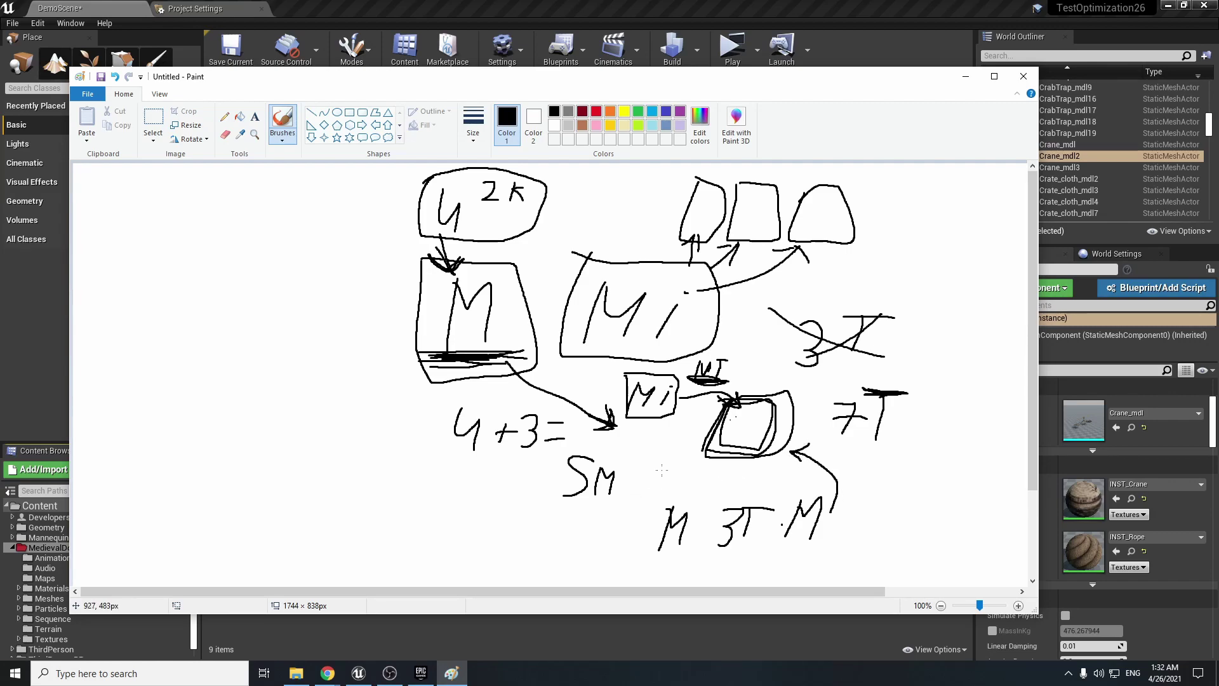
mouse_move(661, 469)
left_mouse_down()
mouse_move(641, 553)
mouse_move(818, 551)
mouse_move(819, 454)
mouse_move(672, 455)
mouse_move(660, 471)
mouse_move(737, 502)
mouse_move(781, 474)
mouse_move(710, 508)
mouse_move(801, 473)
left_mouse_up()
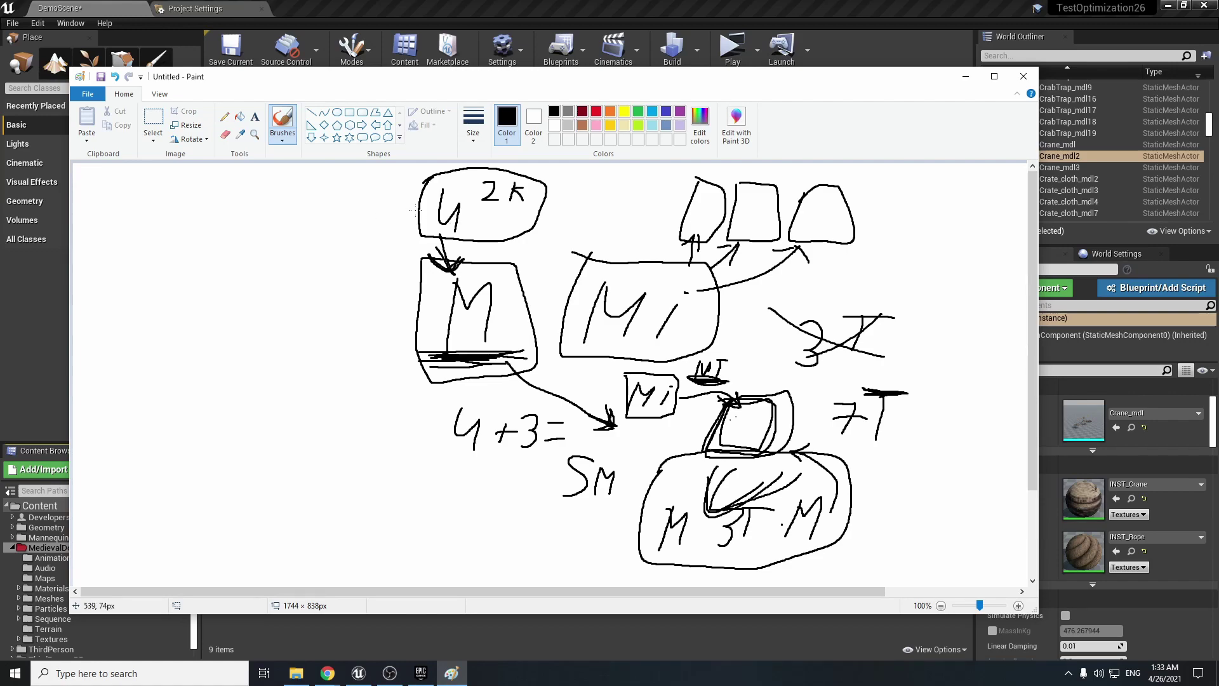
Step: Draw a line into the 4 2K outline with a red "P", and complete the sum with a green "7" and an arrow to the small box
mouse_move(354, 207)
left_mouse_down()
mouse_move(426, 215)
mouse_move(374, 210)
left_mouse_up()
left_click(596, 112)
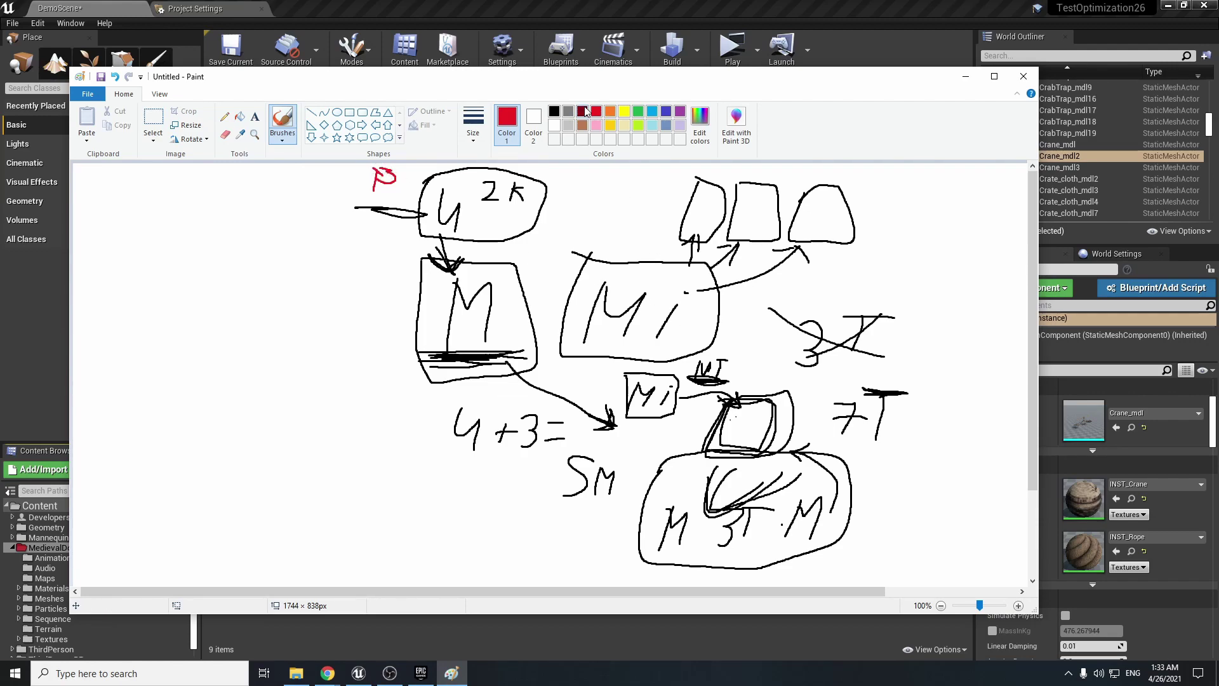
left_click(638, 112)
left_click_drag(589, 441, 708, 420)
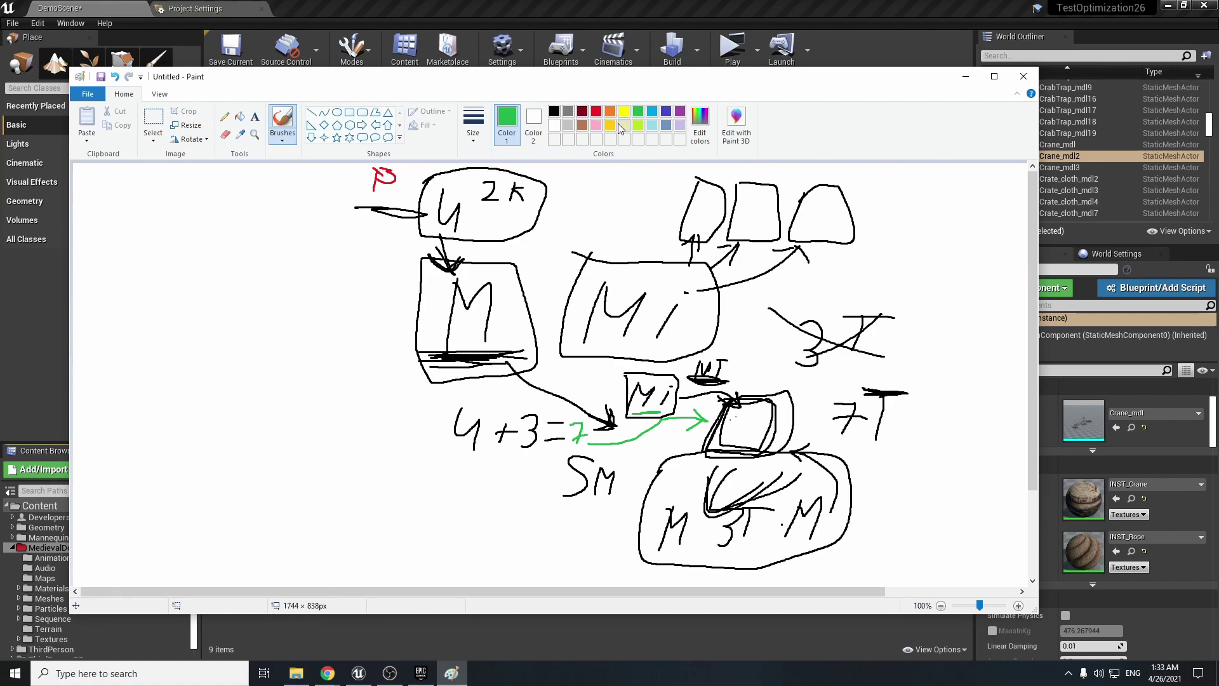
Step: Close the Paint drawing without saving it and select the wooden crate beside the cloth-covered one in the Unreal Editor docks level
left_click(1022, 76)
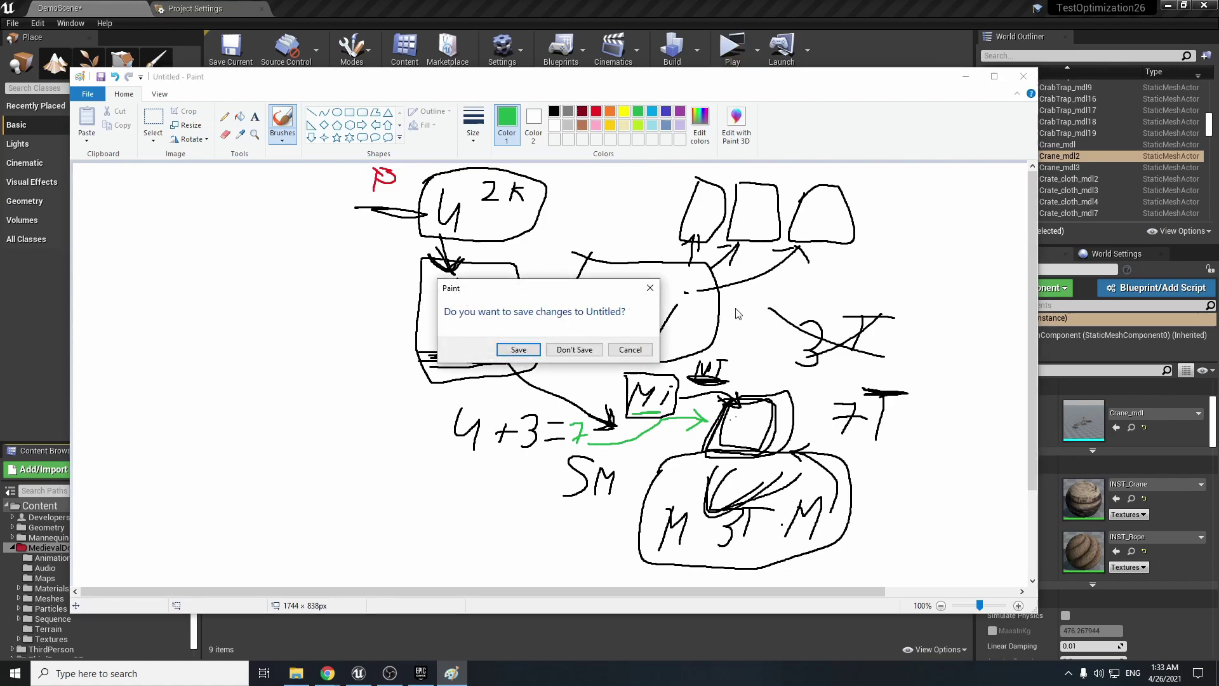
left_click(573, 349)
right_click_drag(588, 264, 520, 286)
key("Escape")
left_click(662, 278)
right_click_drag(662, 277, 736, 332)
key("f")
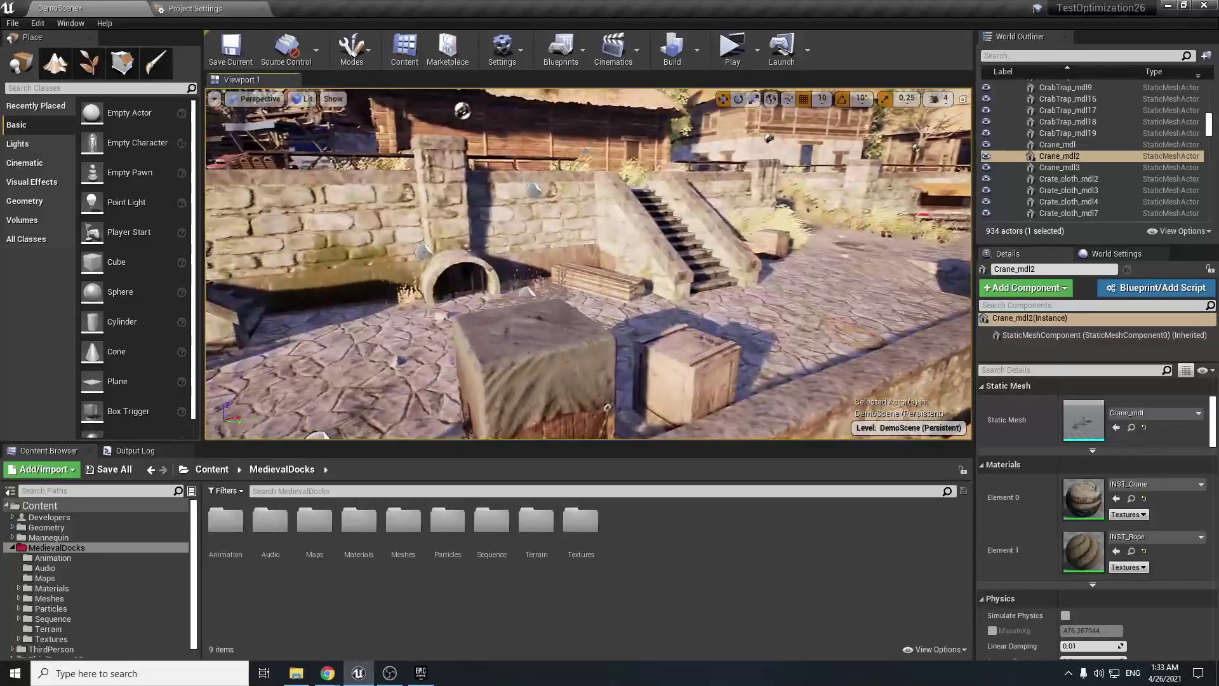
left_click(663, 356)
right_click_drag(663, 355, 663, 362)
scroll(180, 565, "down", 1)
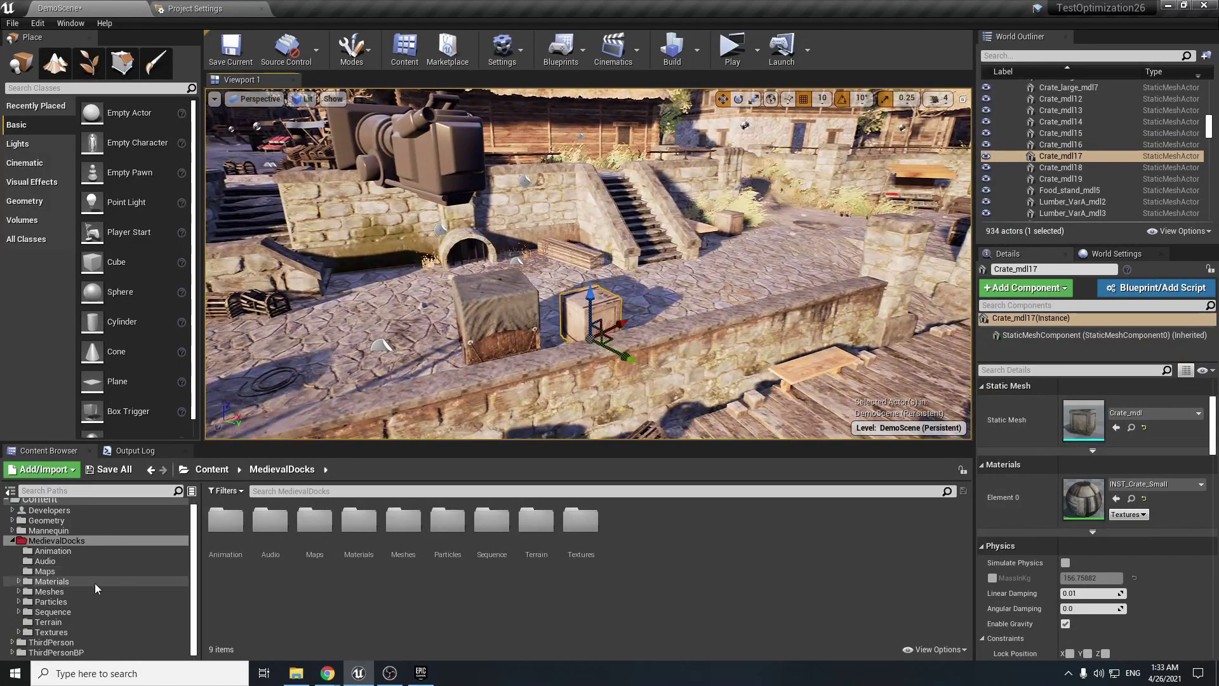
Step: Open the ThirdPersonExampleMap level from the Maps folder of ThirdPersonBP
double_click(97, 630)
left_click(45, 652)
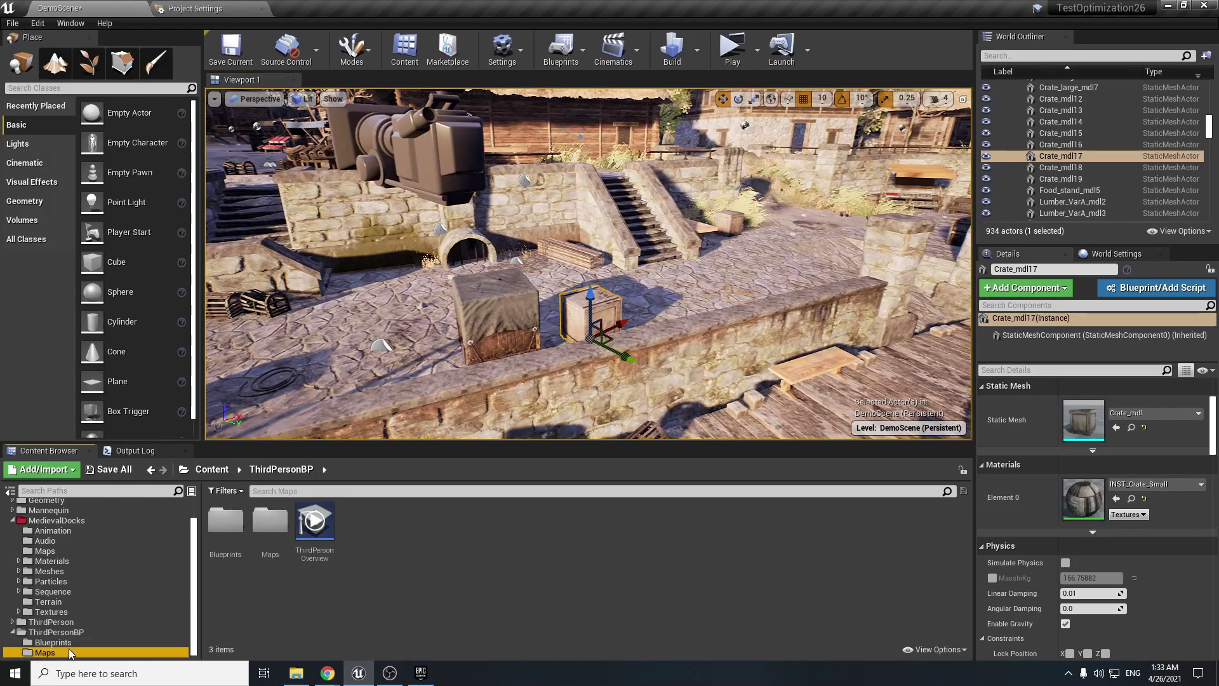
double_click(226, 527)
left_click(706, 453)
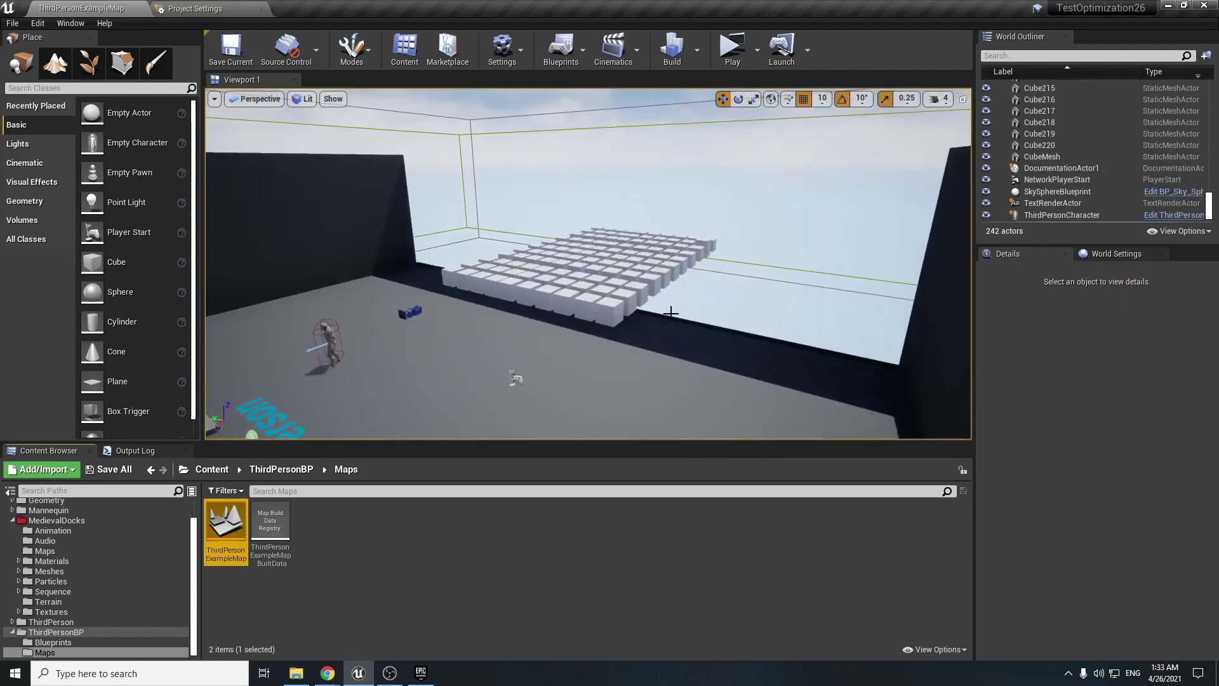
Step: Paste the copied crate into the level and position it over the open floor beside the grid of cubes
right_click_drag(669, 312, 400, 407)
key("ctrl+v")
key("s")
left_click_drag(489, 314, 640, 338)
right_click_drag(640, 338, 628, 372)
key("w")
right_click_drag(611, 200, 568, 245)
key("End")
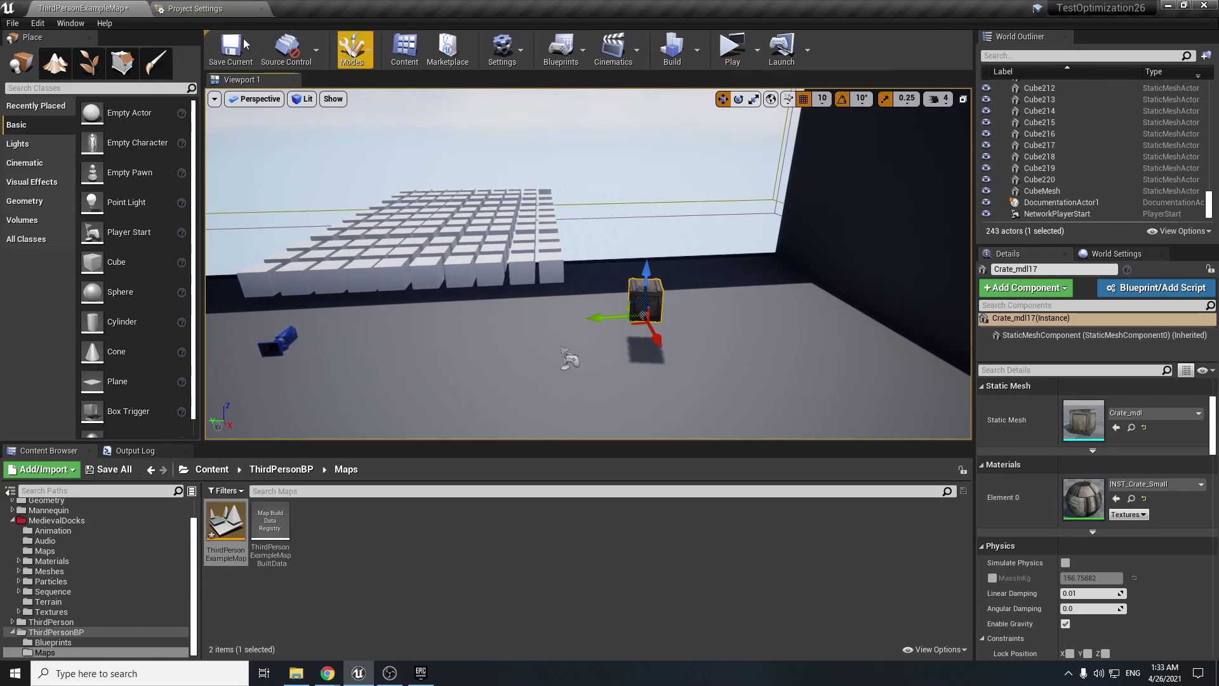
Step: Show the level's Texture Stats in the Statistics window, sort them by actor, and select all textures used by the crate
left_click(71, 23)
left_click(74, 188)
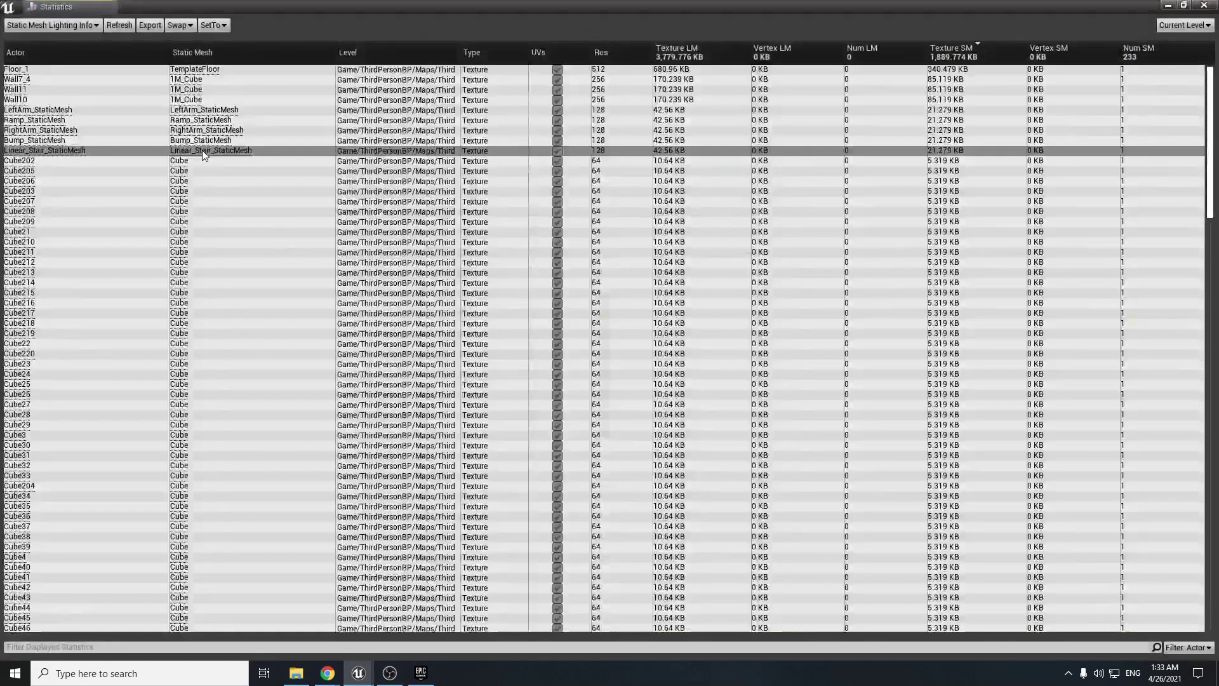
left_click(53, 25)
left_click(40, 95)
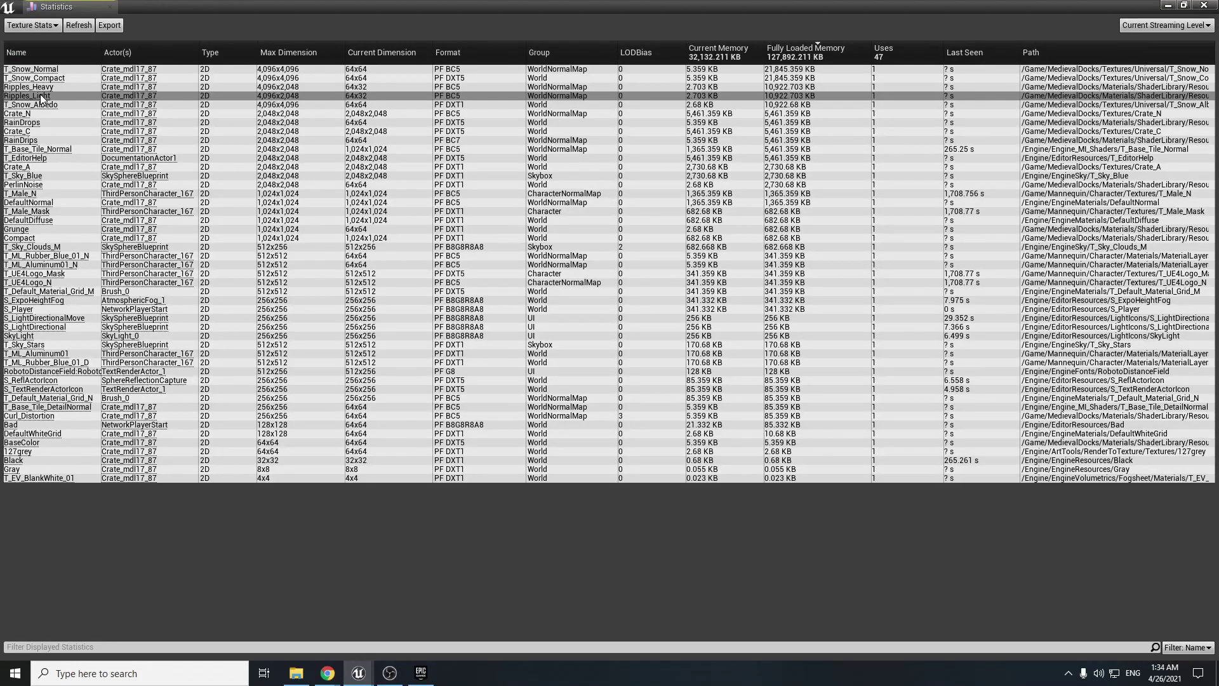
left_click(130, 52)
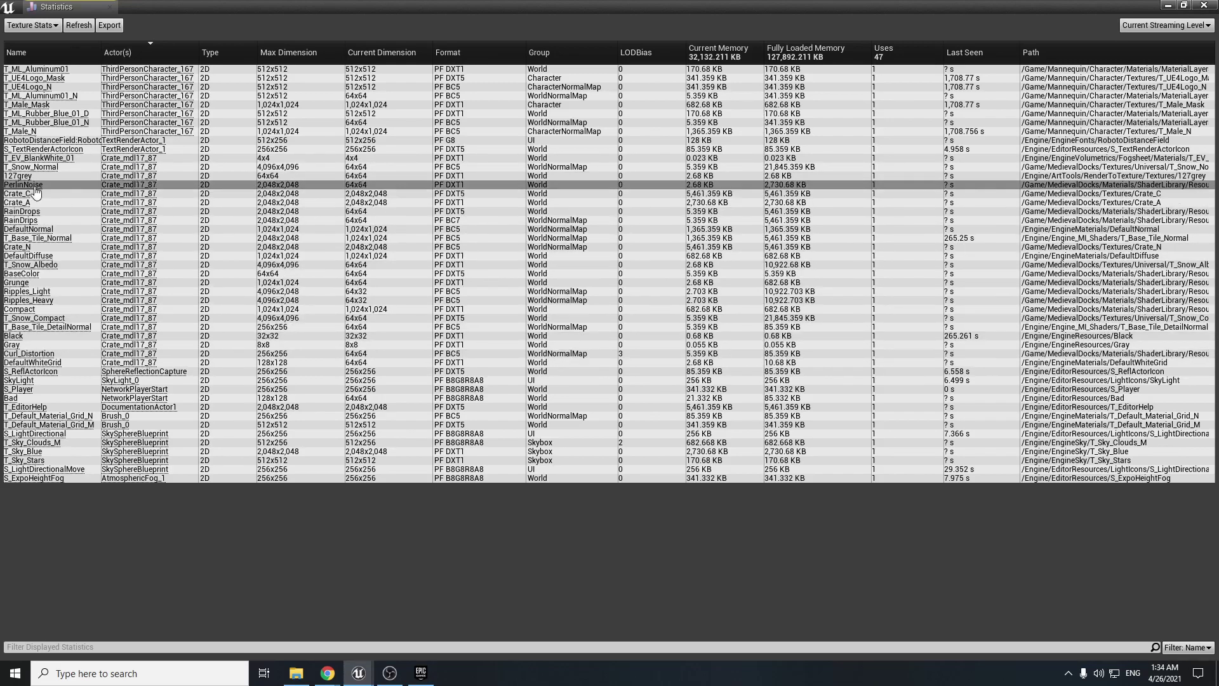
left_click(80, 158)
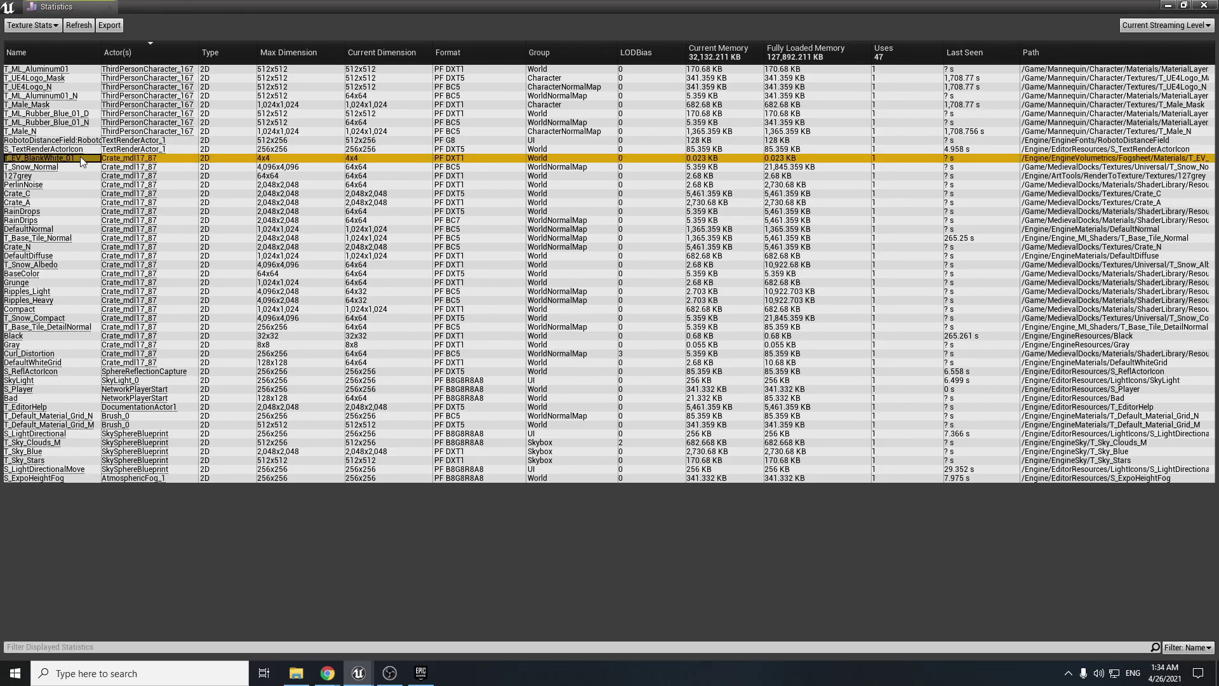
left_click(91, 362, "shift")
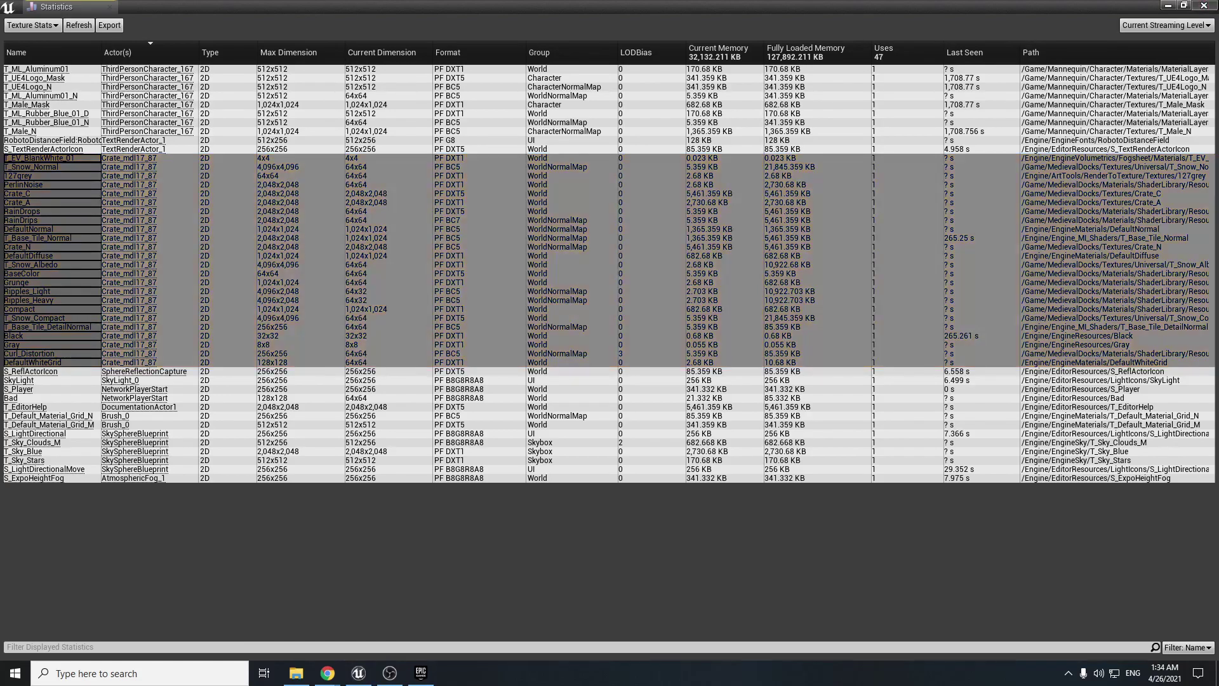
Step: Examine the crate's INST_Crate_Small material instance and the full node graph of its parent Master_Prop, and close both editors
left_click(1203, 5)
double_click(1077, 501)
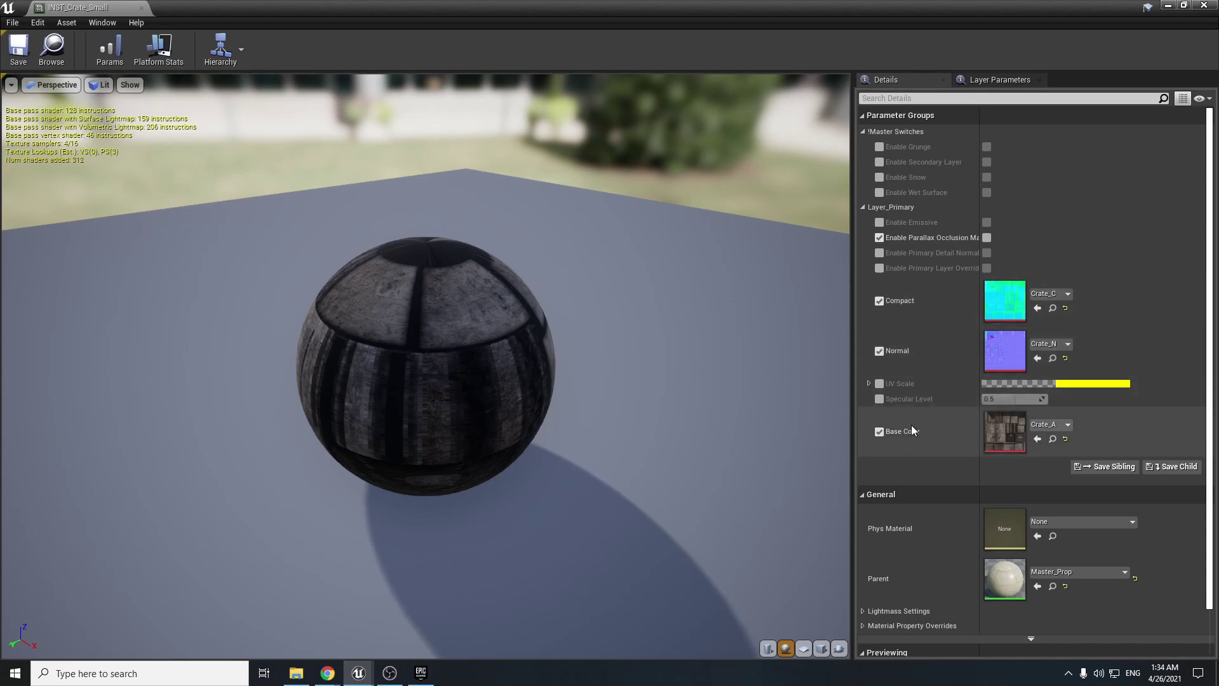
double_click(1005, 584)
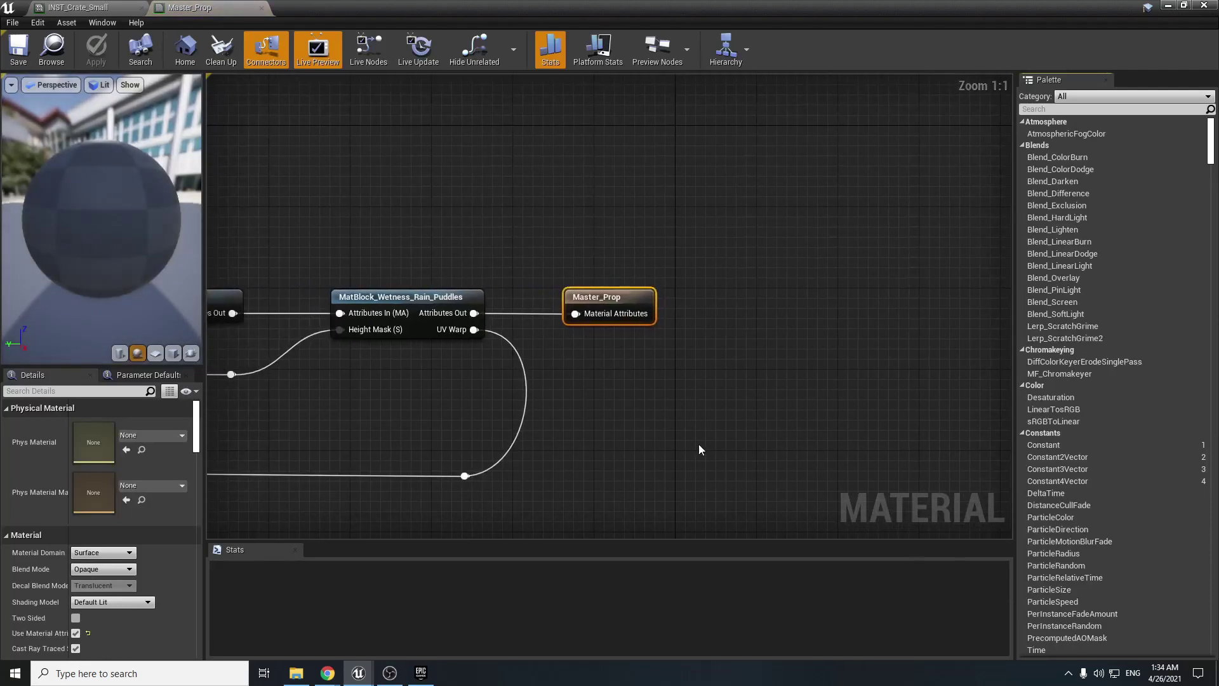
scroll(419, 298, "down", 4)
right_click_drag(419, 298, 745, 254)
right_click_drag(533, 203, 614, 214)
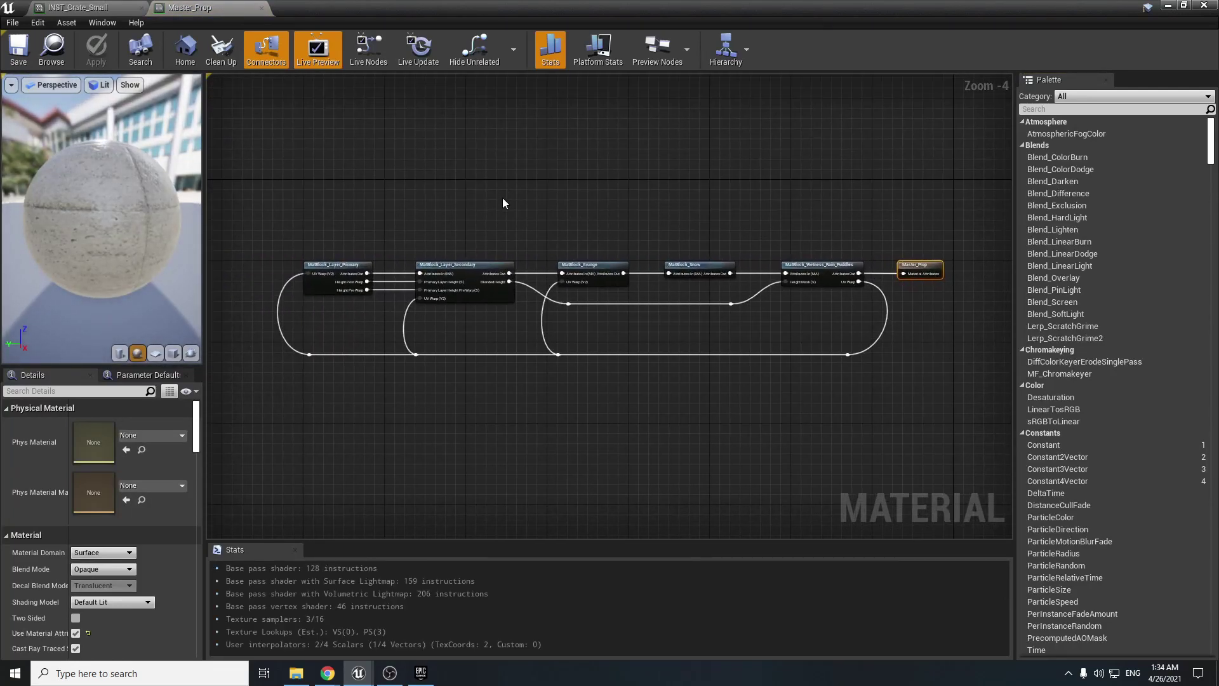
scroll(423, 226, "down", 1)
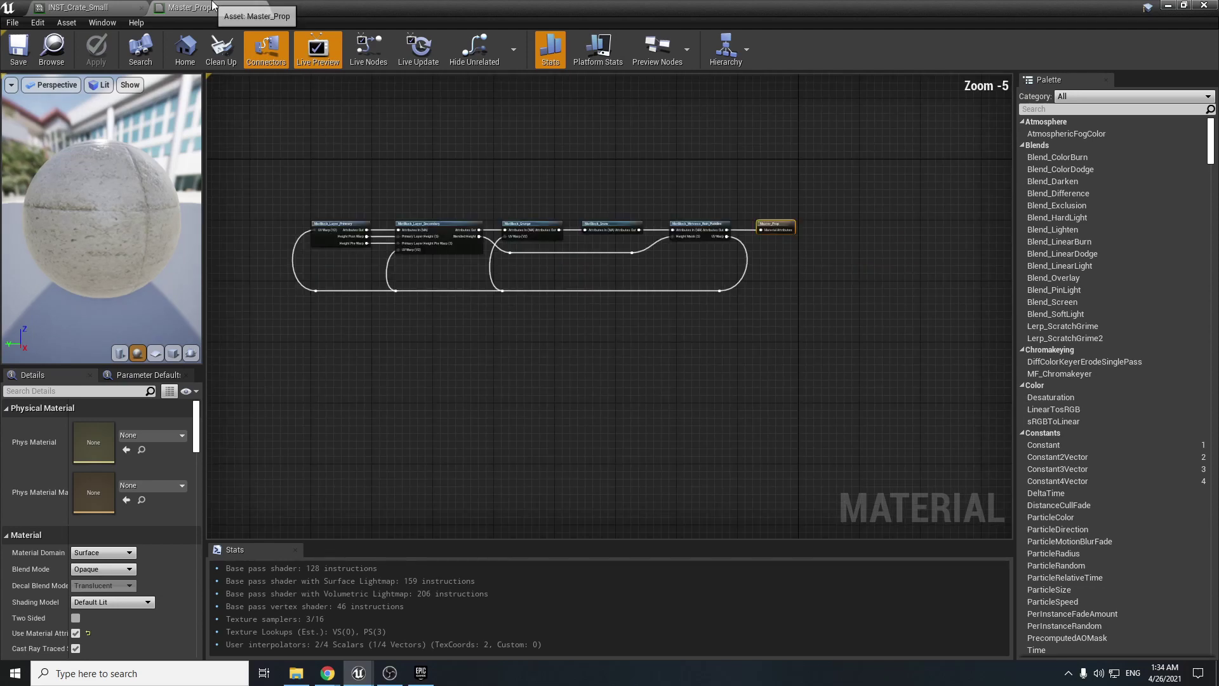
left_click(251, 7)
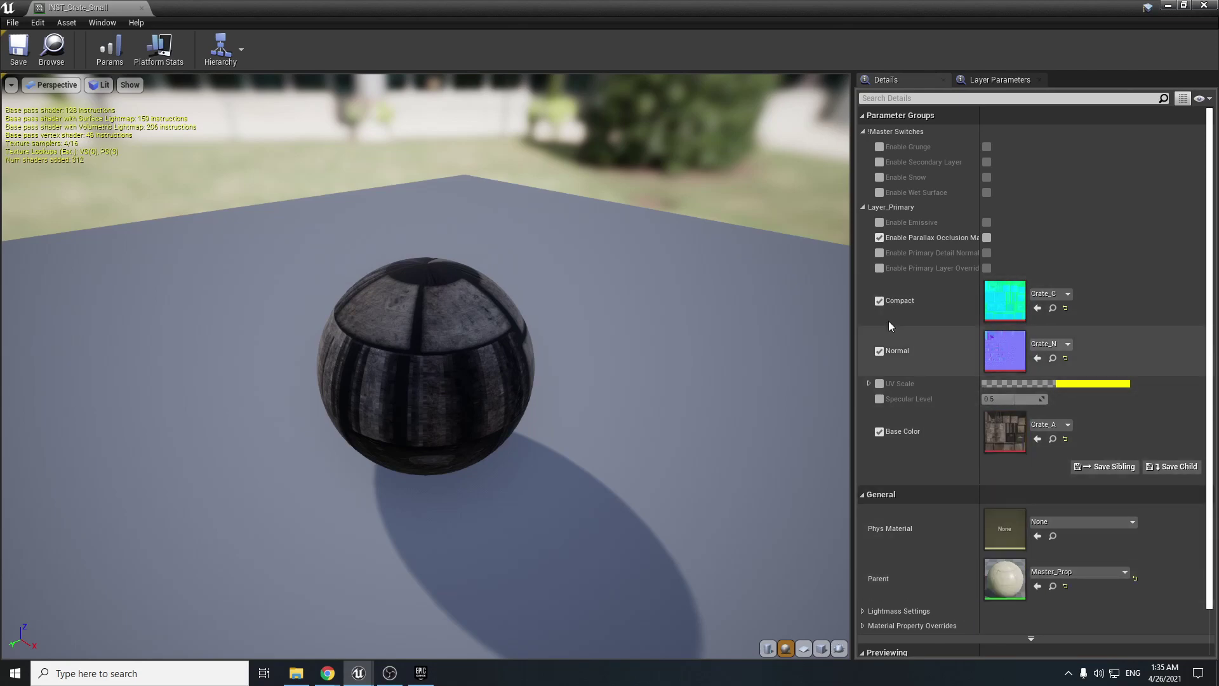
middle_click(117, 7)
Step: Hide the engine content in the Content Browser to get back to the project's Content folder
right_click_drag(534, 348, 565, 363)
left_click(555, 608)
key("d")
key("a")
key("w")
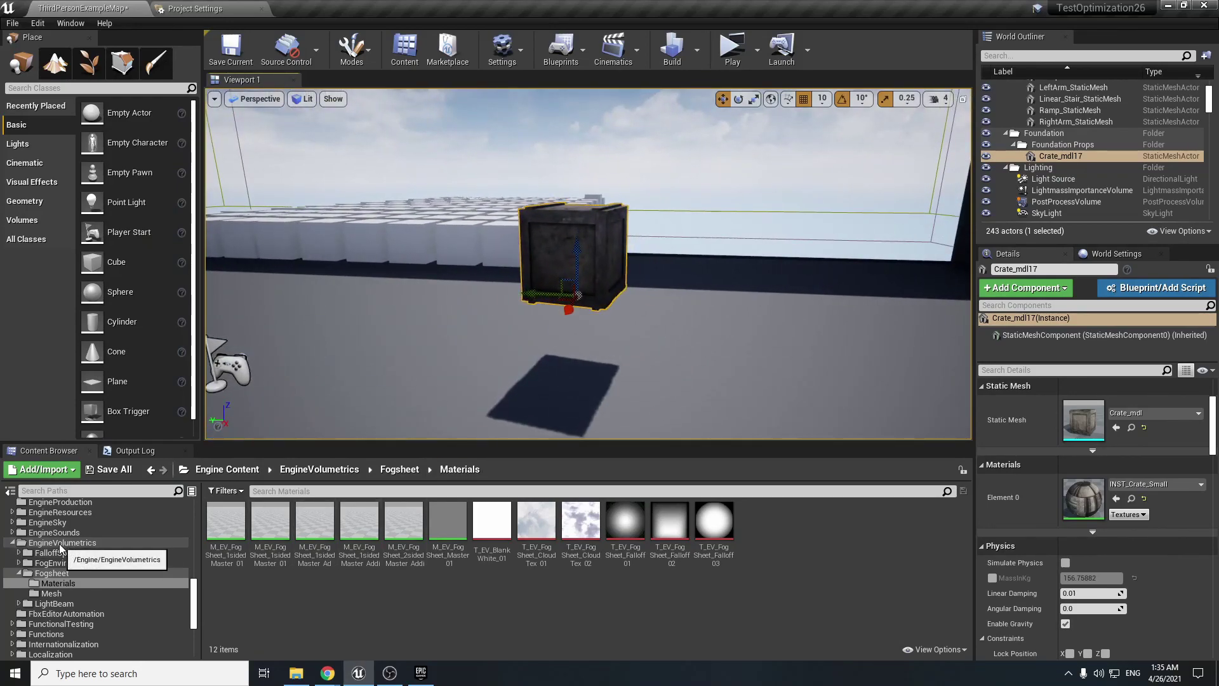
left_click(95, 543)
scroll(116, 554, "up", 4)
left_click(939, 649)
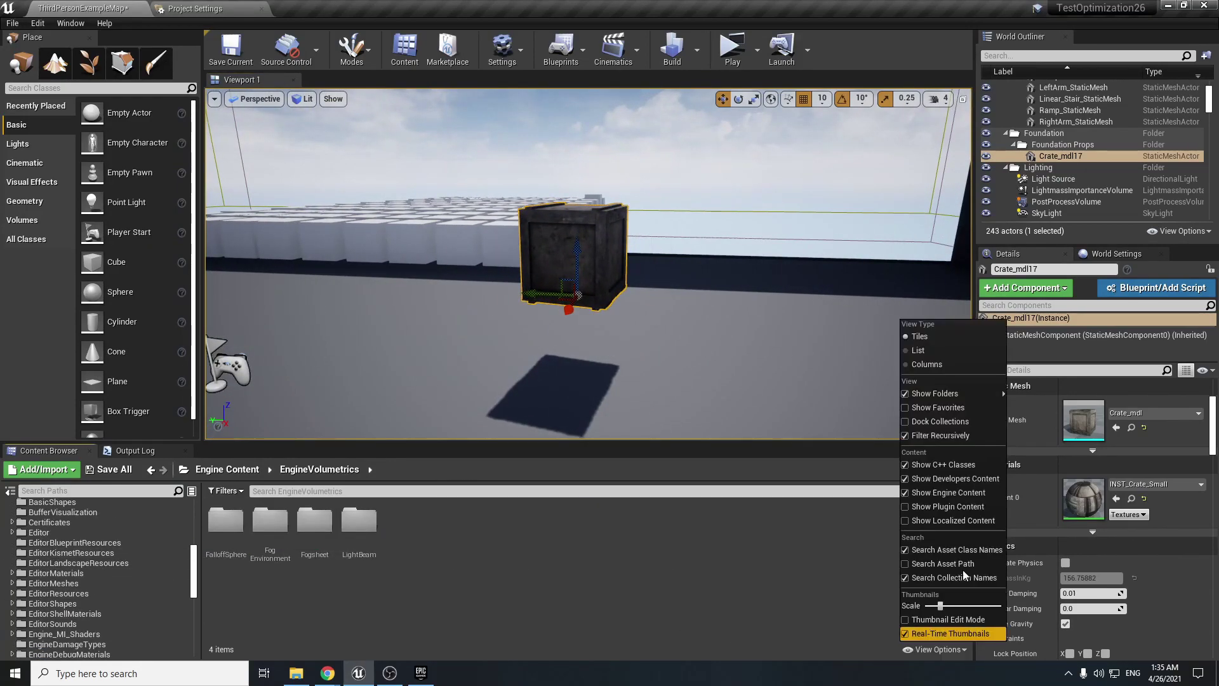
left_click(944, 491)
left_click(939, 649)
left_click(957, 506)
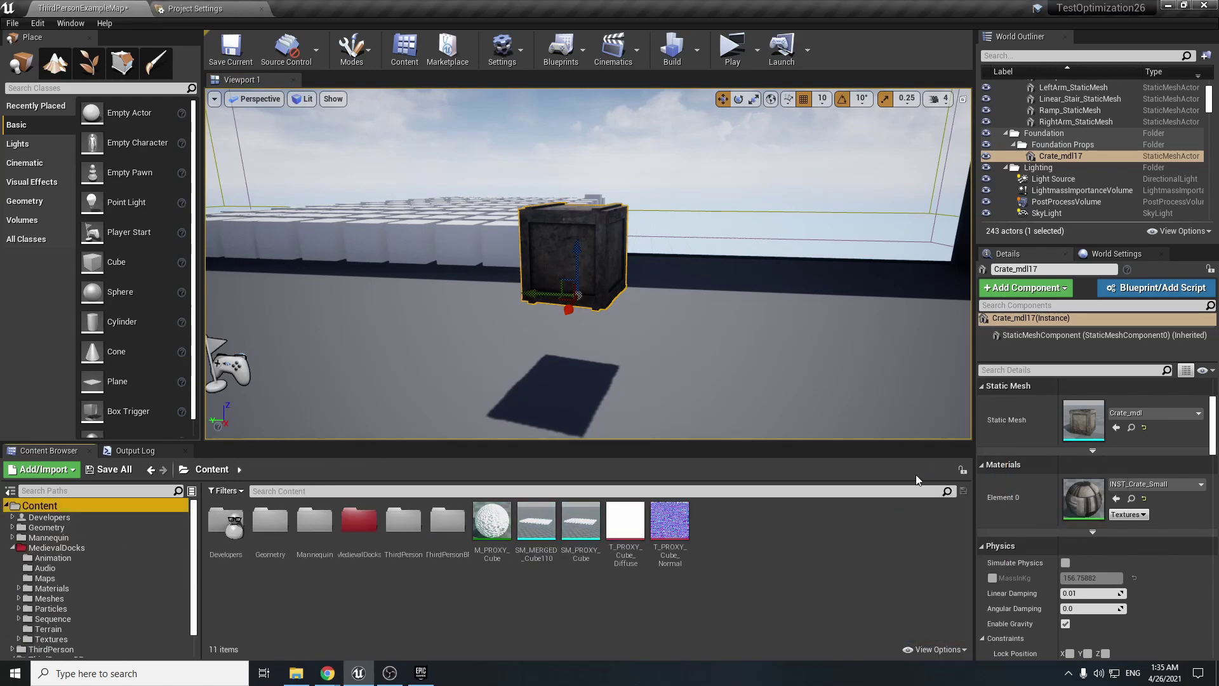
left_click(622, 267)
right_click(682, 374)
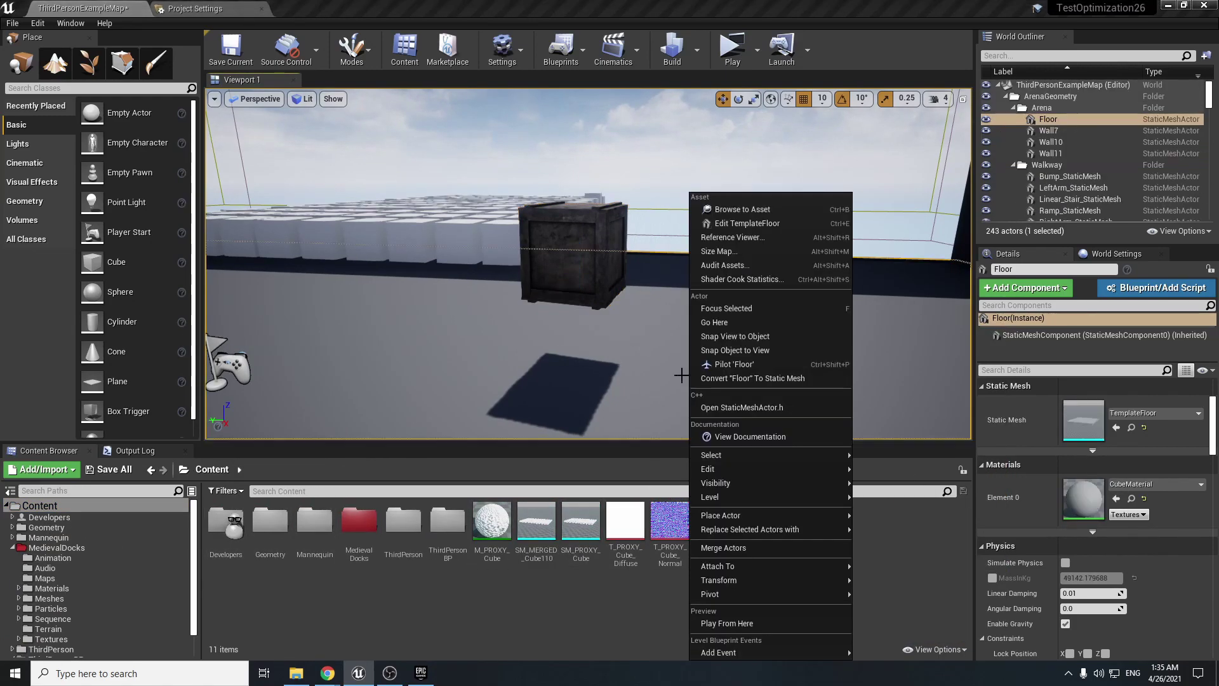
right_click_drag(682, 374, 660, 365)
left_click(574, 273)
right_click_drag(575, 339, 642, 371)
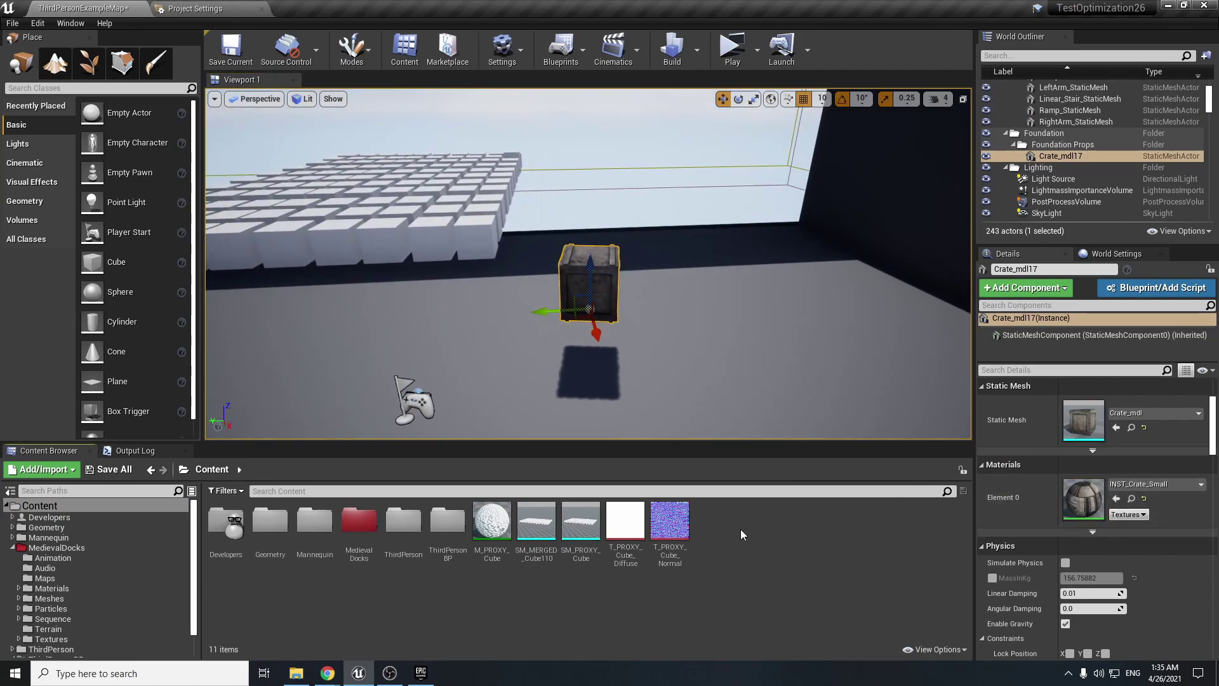
Step: Create a material named M_Test in the Content folder and open it for editing
right_click(733, 513)
left_click(753, 268)
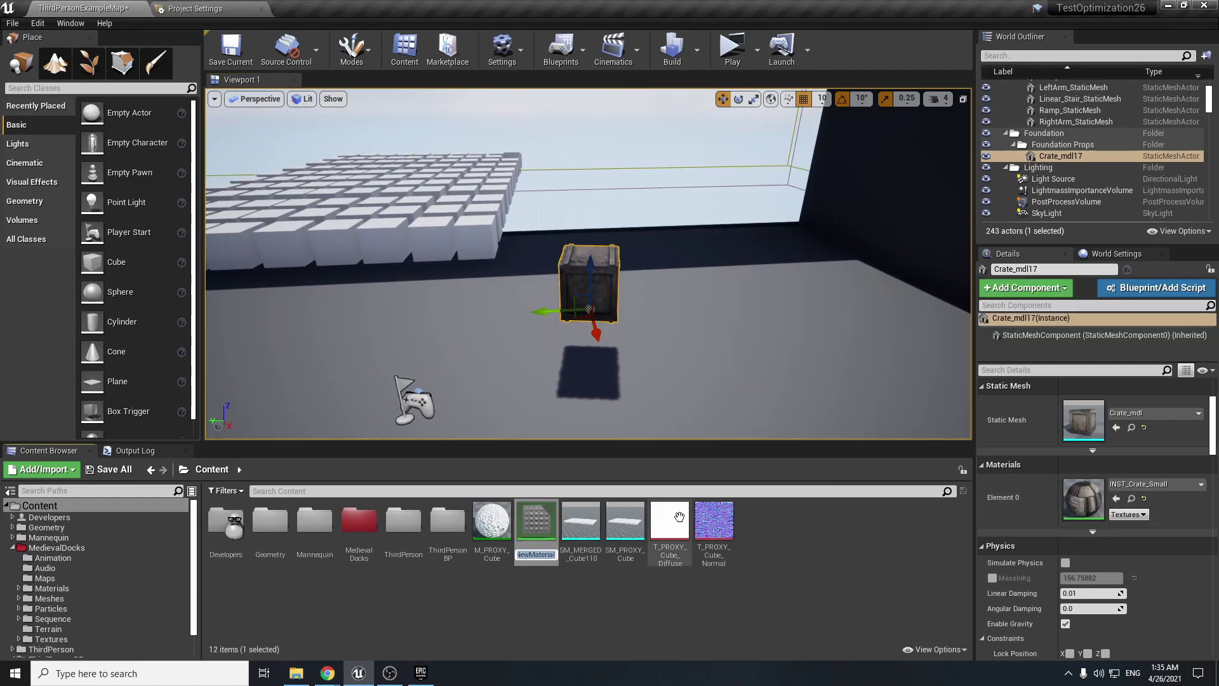
type("Test")
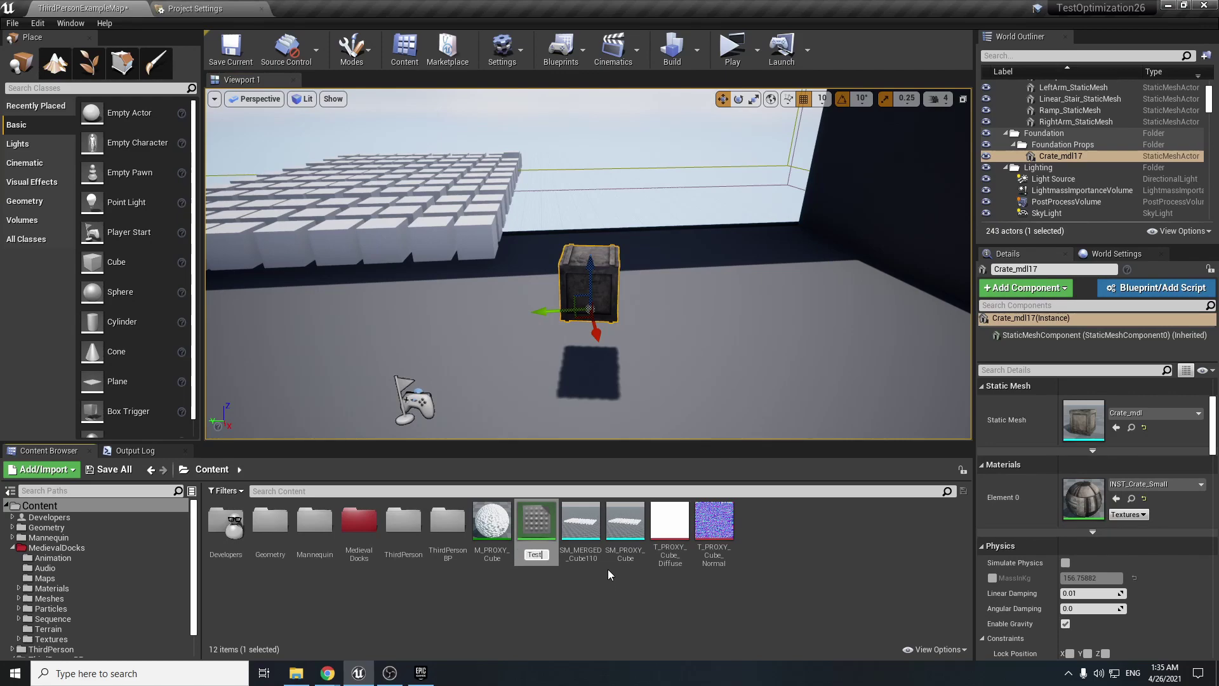
key("Home")
type("M_")
key("Return")
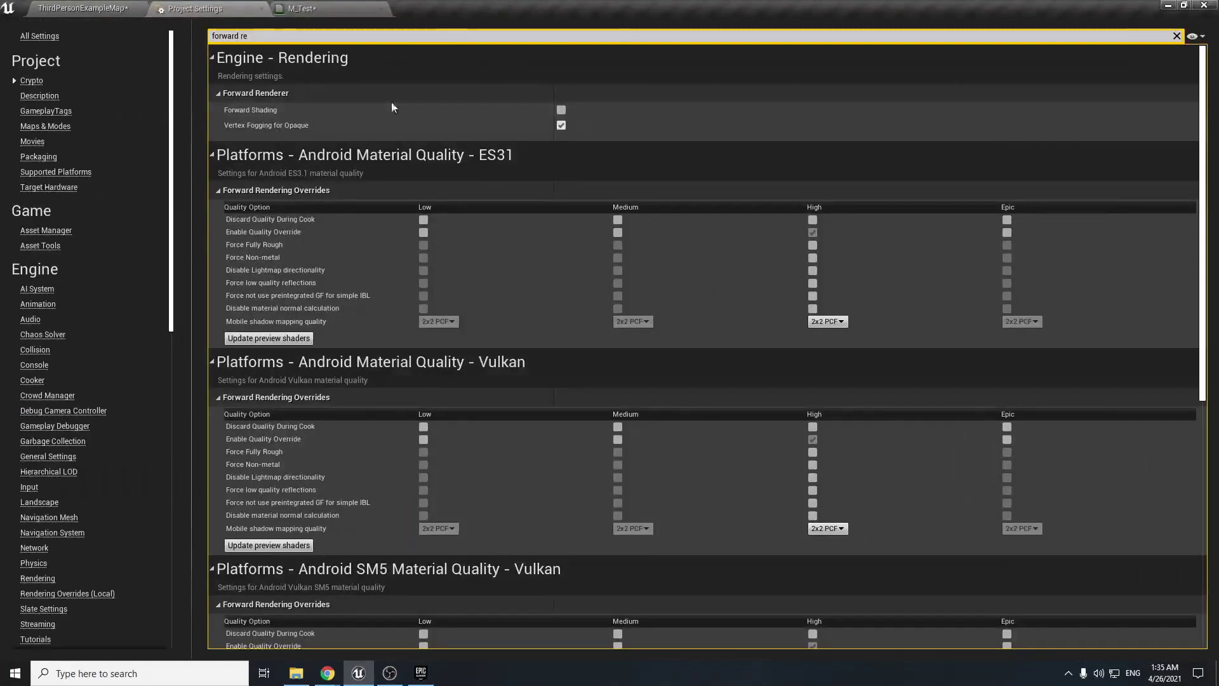
Step: Locate INST_Crate_Small's Compact texture Crate_C and Normal texture Crate_N, and add both as texture samples to the M_Test graph
left_click(51, 5)
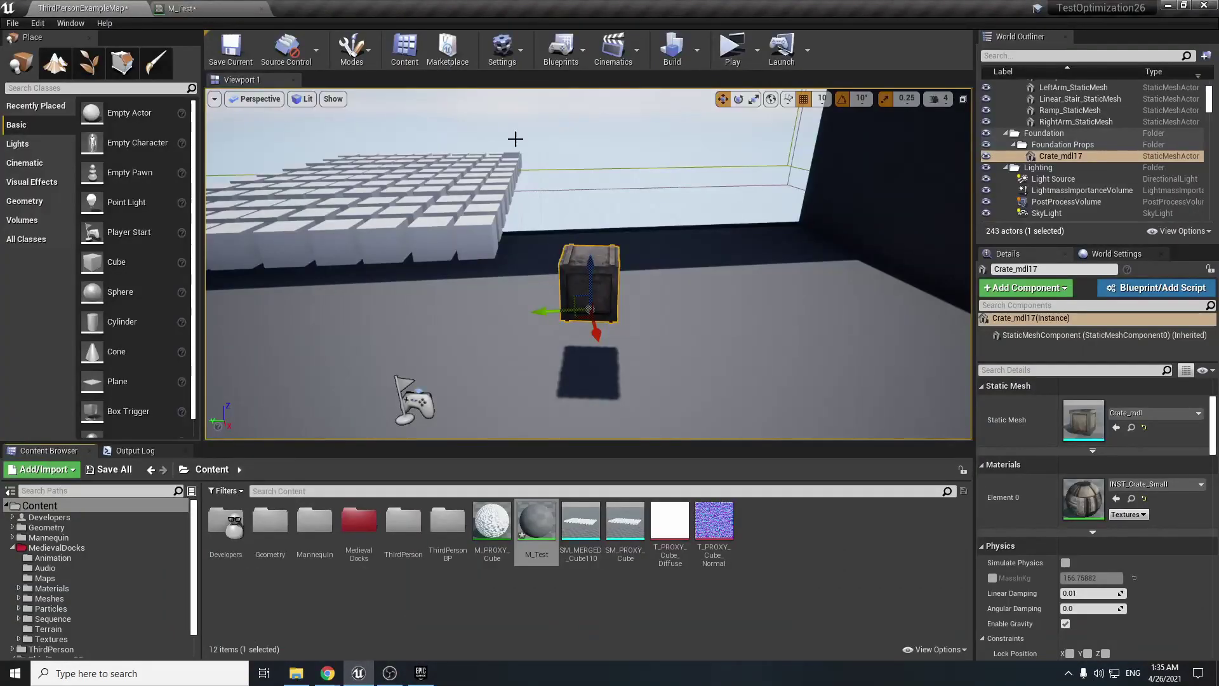
double_click(1083, 497)
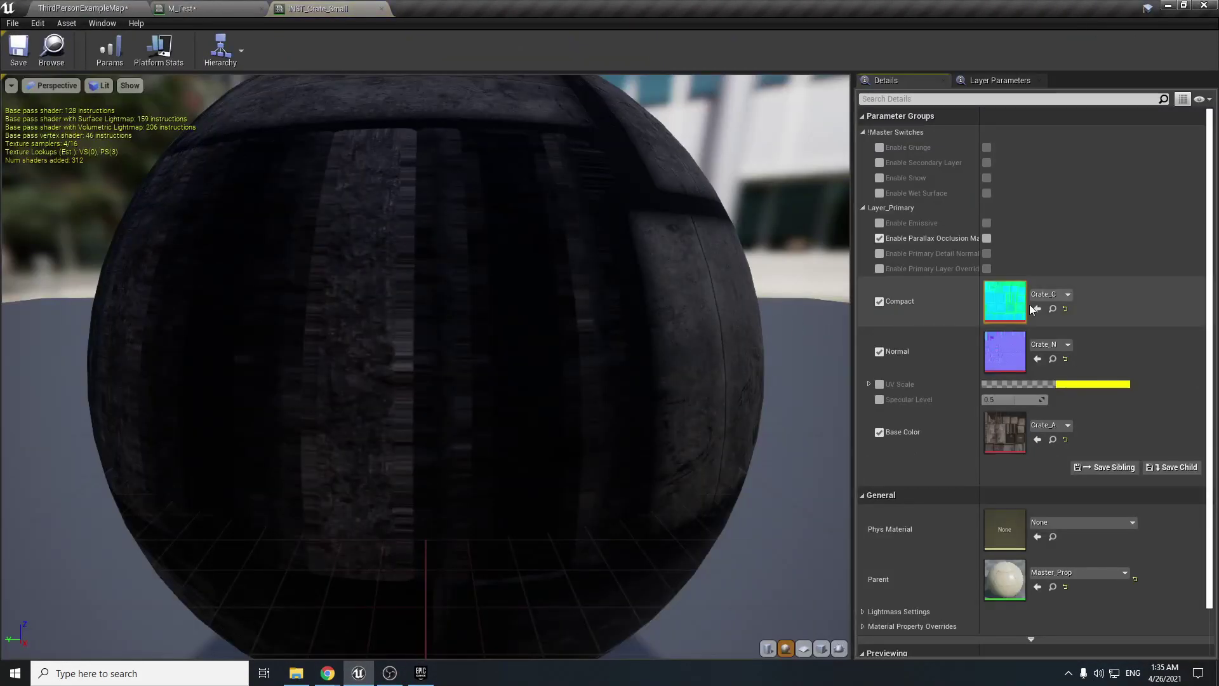
left_click(1051, 310)
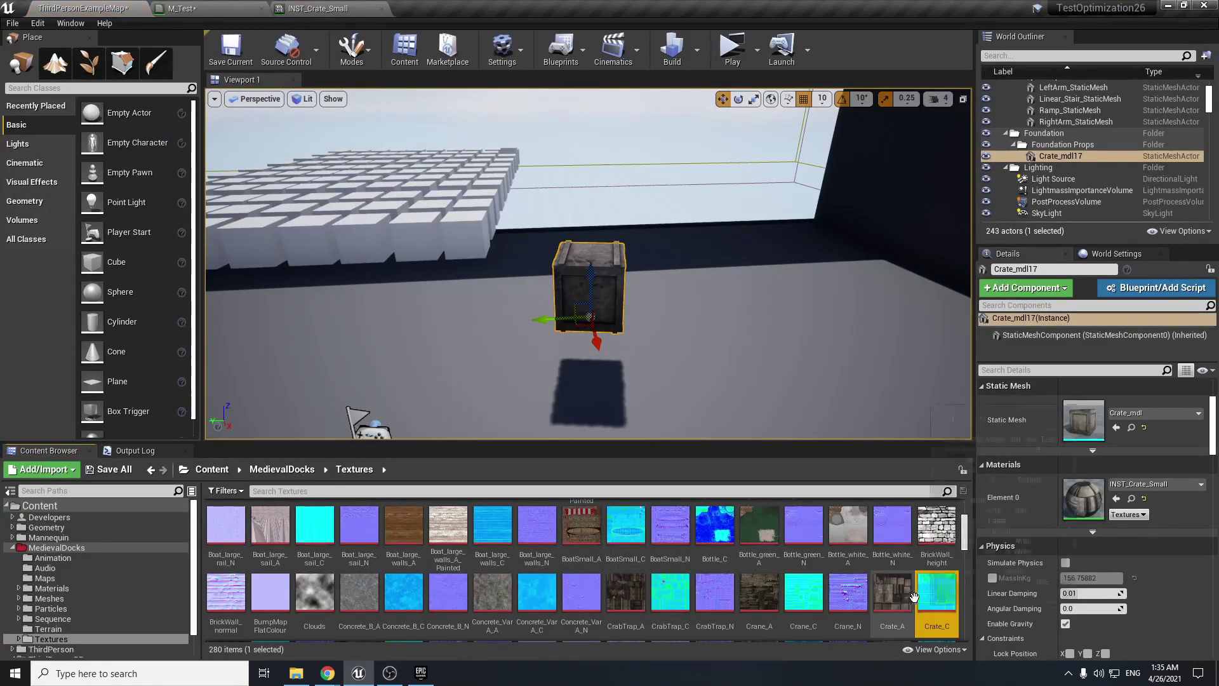
left_click_drag(935, 600, 277, 179)
left_click(95, 6)
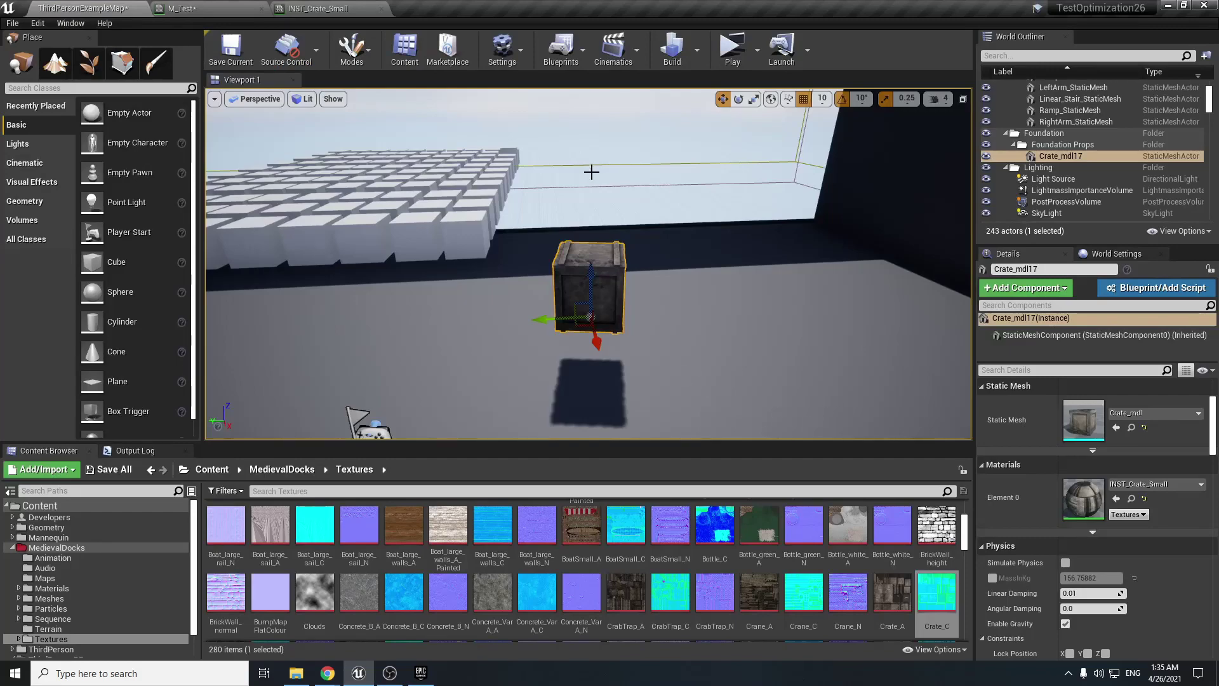
double_click(1087, 486)
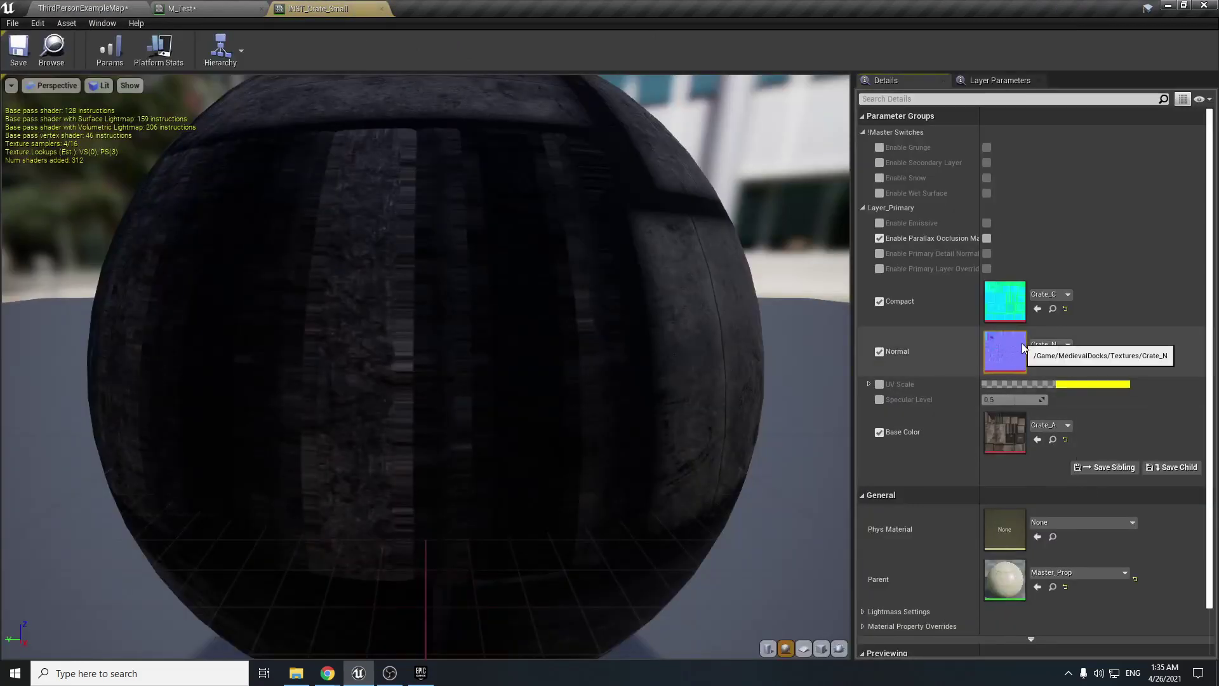
left_click(1052, 359)
left_click_drag(492, 590, 320, 347)
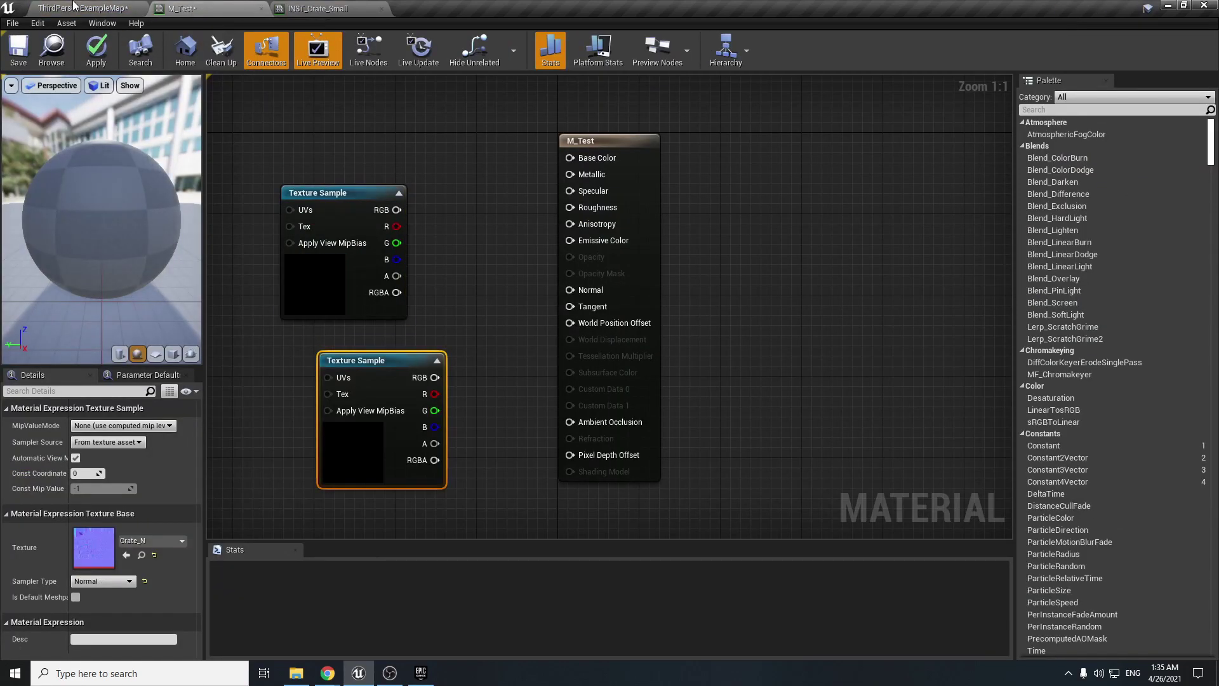
Step: Add INST_Crate_Small's base colour texture Crate_A to the M_Test graph and connect its RGB output to Base Color
left_click(75, 8)
double_click(1079, 499)
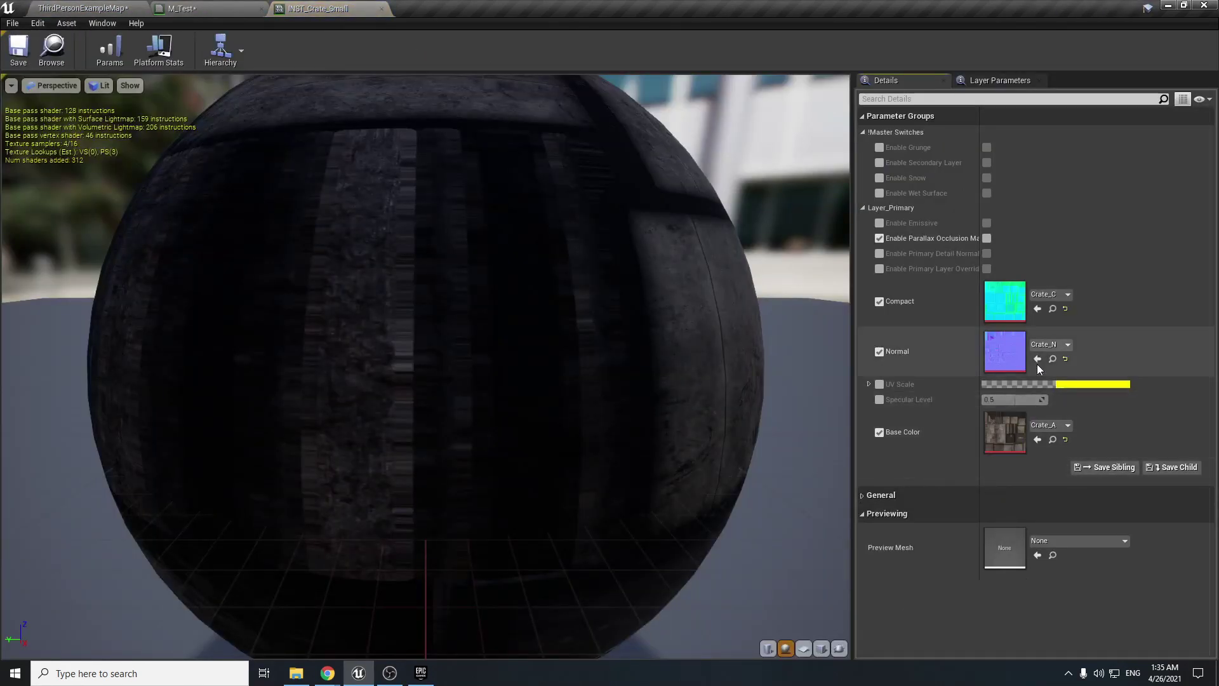
left_click(1051, 441)
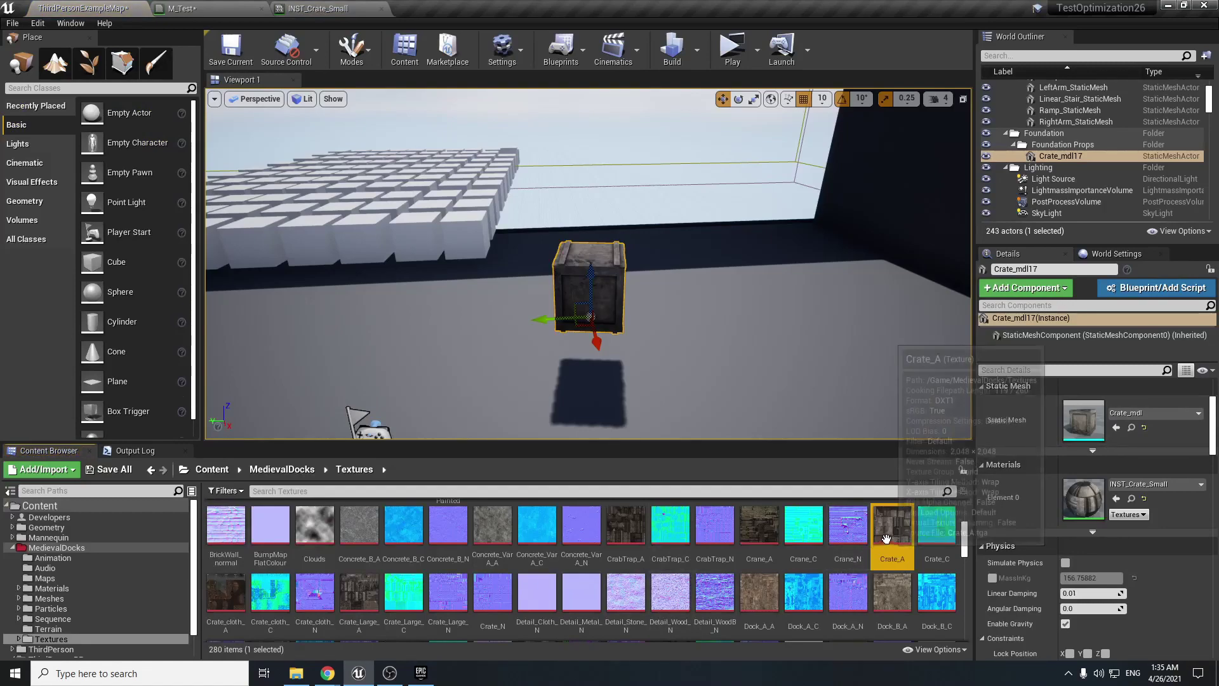
left_click_drag(891, 527, 292, 113)
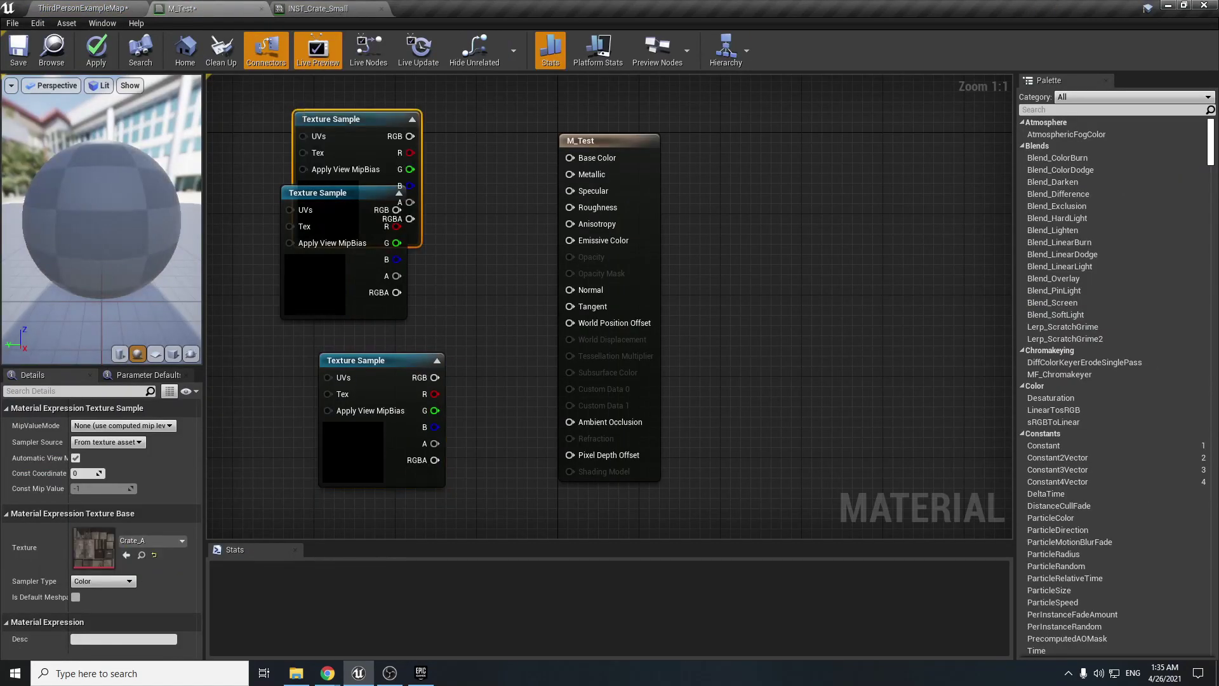
right_click_drag(317, 267, 434, 332)
left_click_drag(438, 175, 387, 110)
left_click_drag(474, 129, 684, 219)
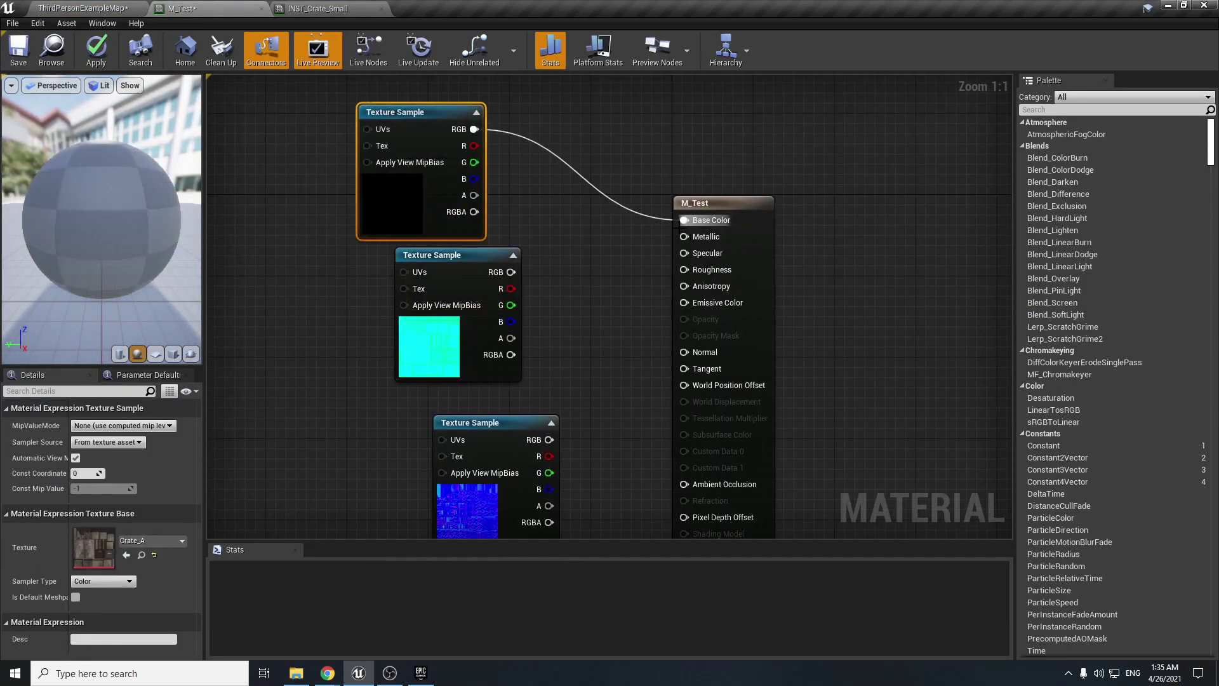
Step: Connect the Crate_C sample's RGB output to Roughness and stack the three texture samples in a column beside the M_Test node
right_click_drag(683, 219, 704, 189)
left_click(457, 224)
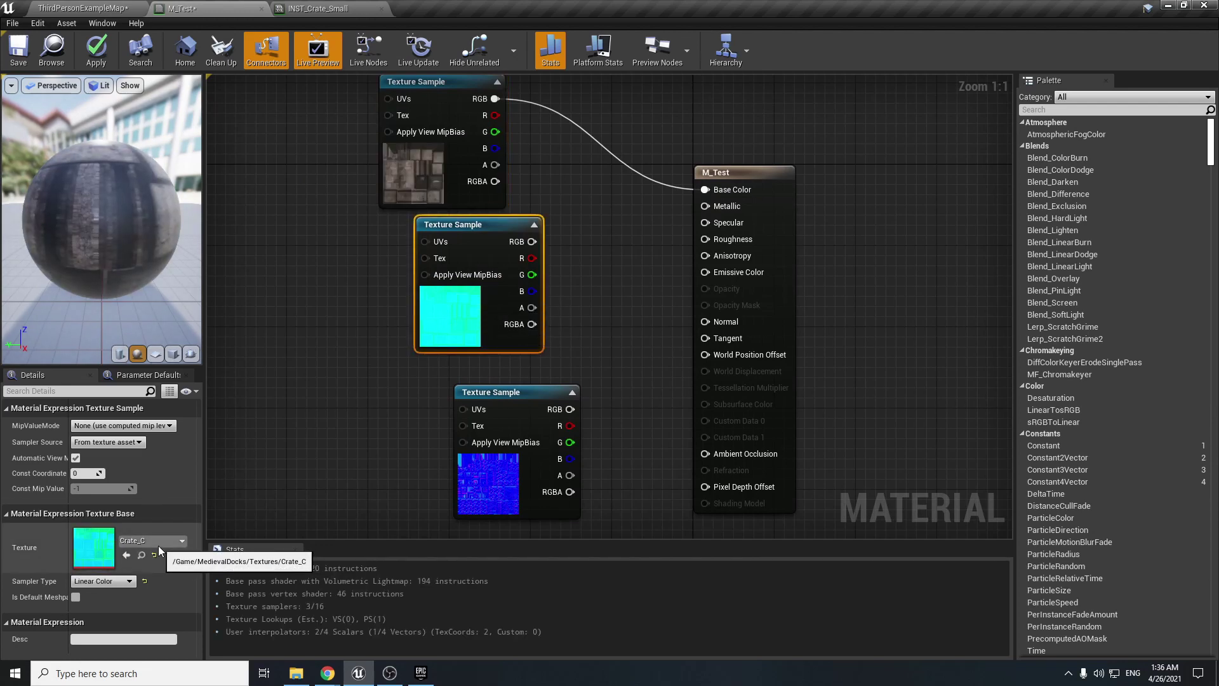
left_click_drag(477, 333, 444, 327)
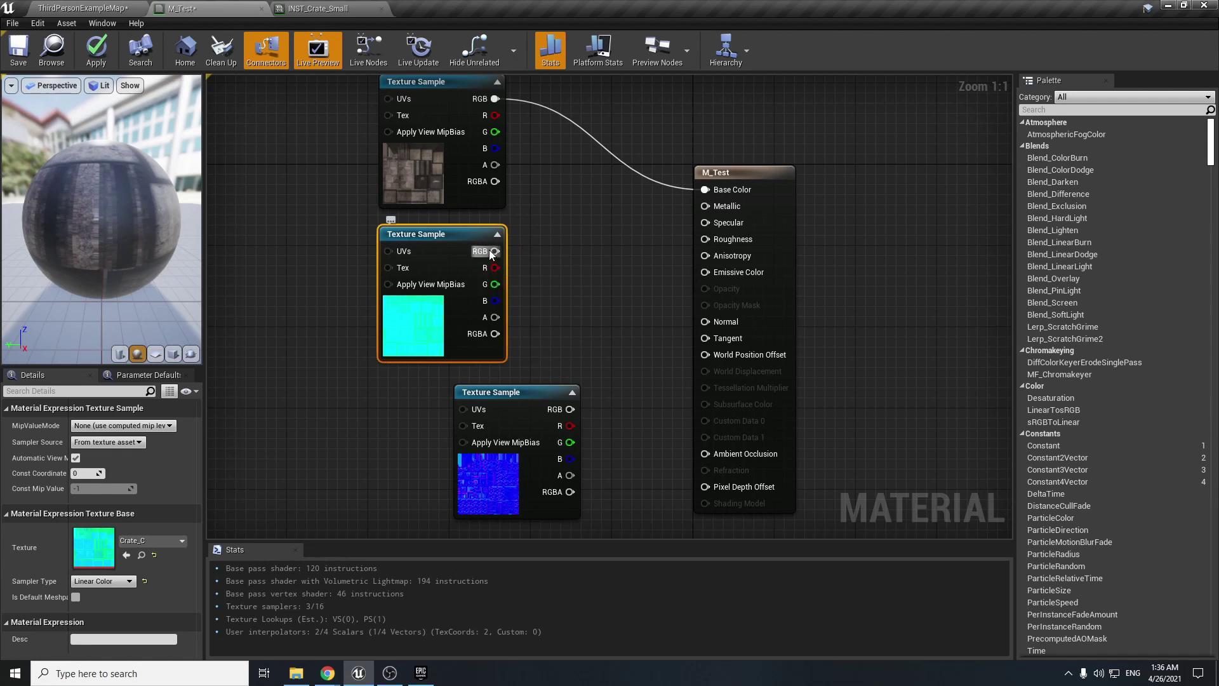
left_click_drag(711, 241, 710, 240)
left_click_drag(562, 458, 473, 468)
right_click_drag(543, 378, 585, 345)
left_click_drag(463, 164, 499, 250)
left_click_drag(442, 149, 434, 219)
left_click(444, 343)
left_click_drag(443, 342, 423, 374)
mouse_move(452, 480)
left_mouse_down()
mouse_move(444, 514)
mouse_move(441, 480)
left_mouse_up()
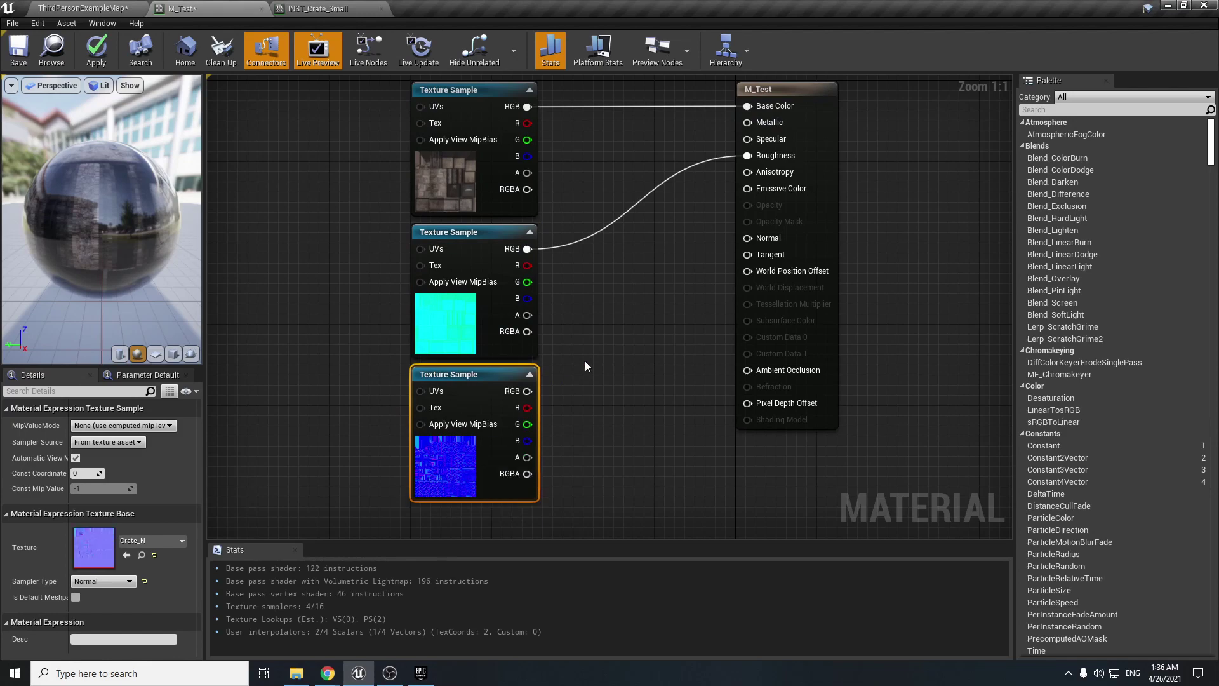
Step: Move the Crate_C sample's RGB connection from Roughness to Specular, and connect the Crate_N sample's RGB output to Normal
left_click(575, 378)
key("Home")
left_click_drag(508, 293, 607, 256)
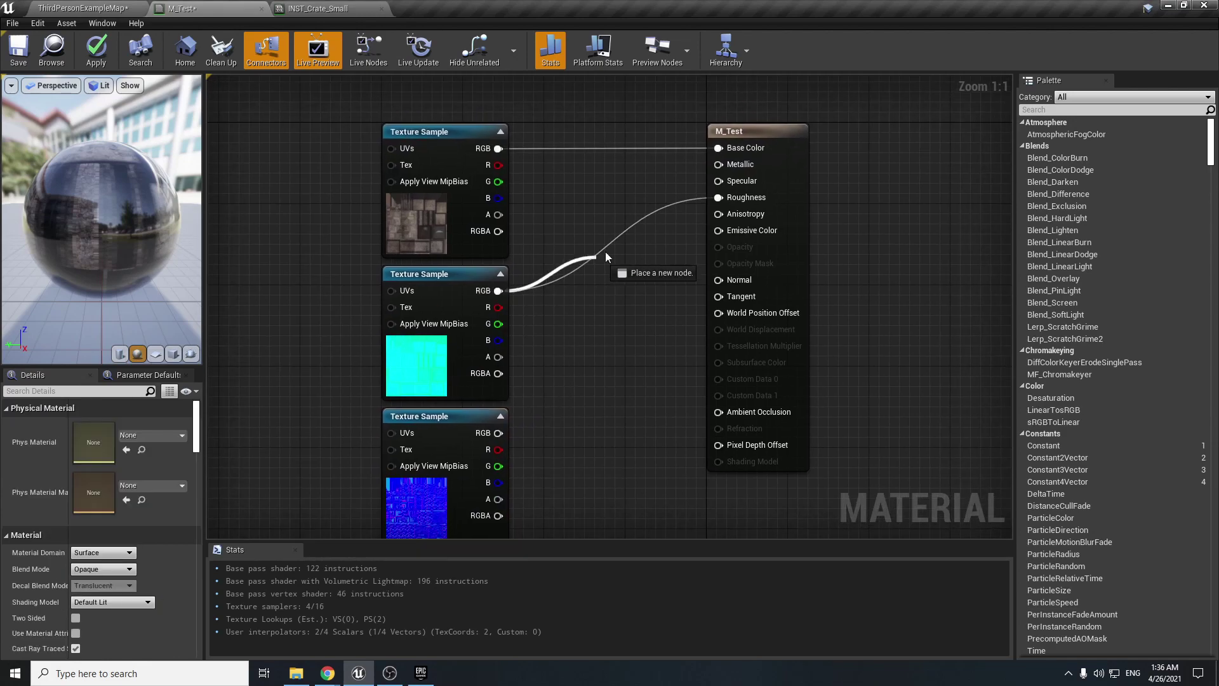
mouse_move(722, 205)
left_mouse_down()
mouse_move(664, 236)
mouse_move(718, 192)
left_mouse_up()
right_click(733, 202)
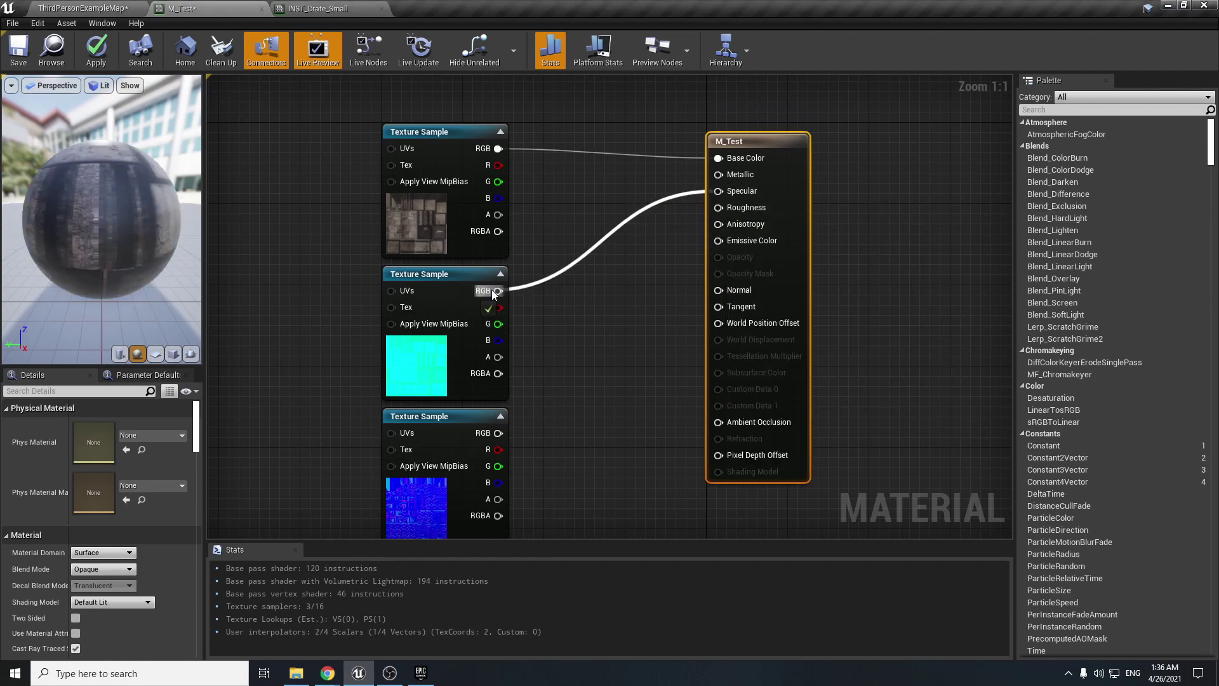
left_click_drag(796, 176, 807, 175)
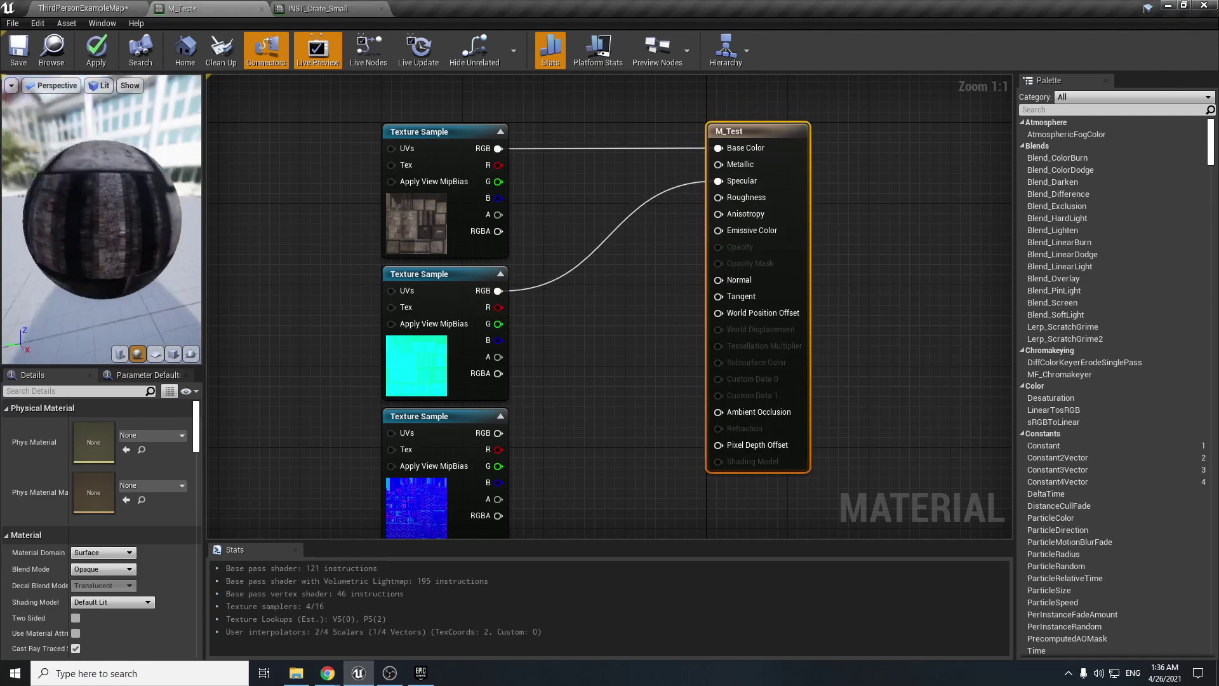
left_click(666, 333)
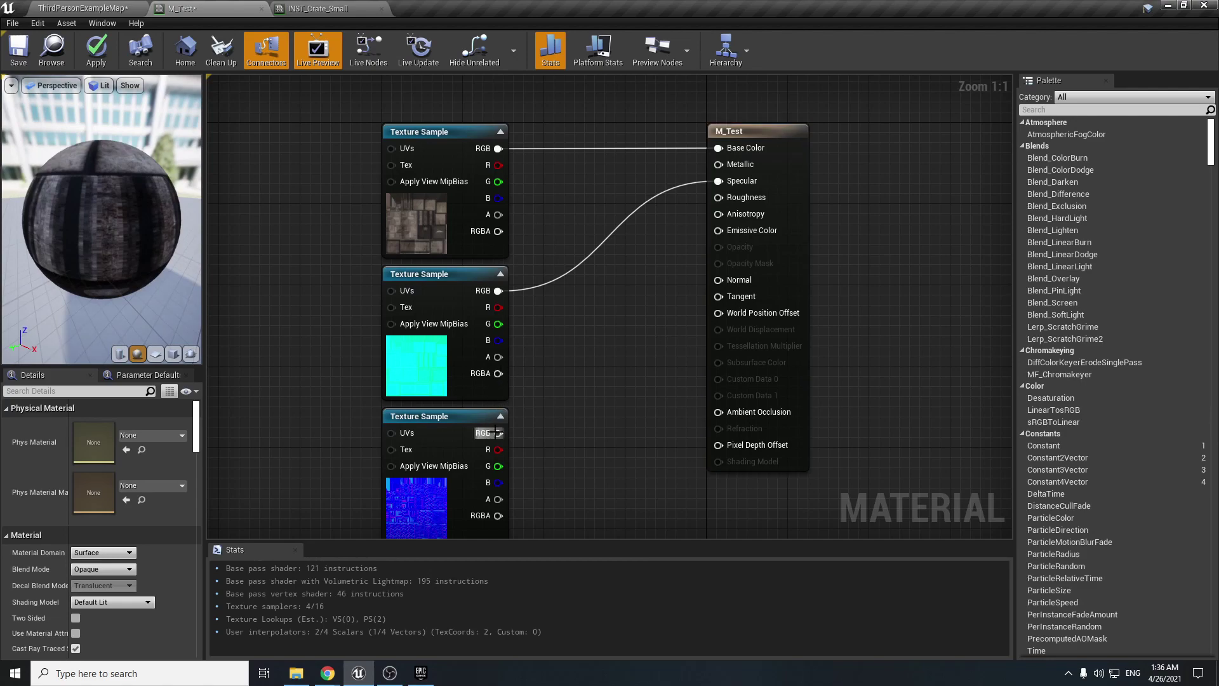
left_click_drag(497, 433, 638, 327)
left_click_drag(719, 284, 718, 280)
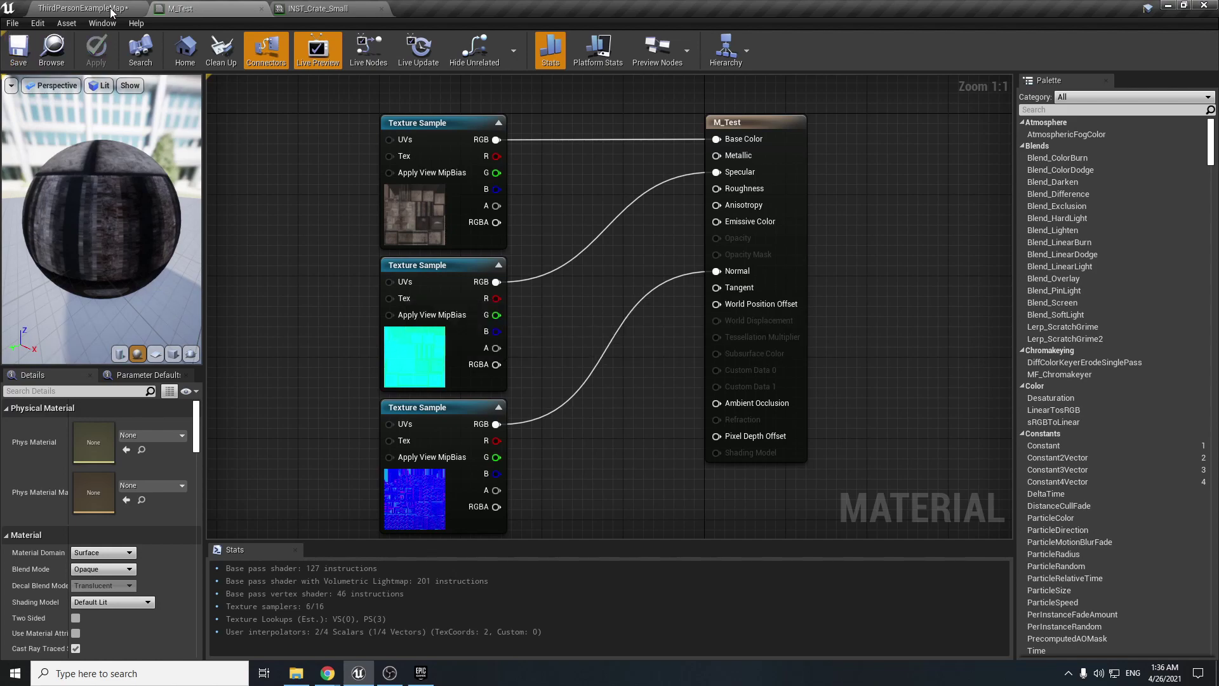
Step: Assign M_Test from the Content folder to the selected crate's Element 0 material in the level
left_click(111, 11)
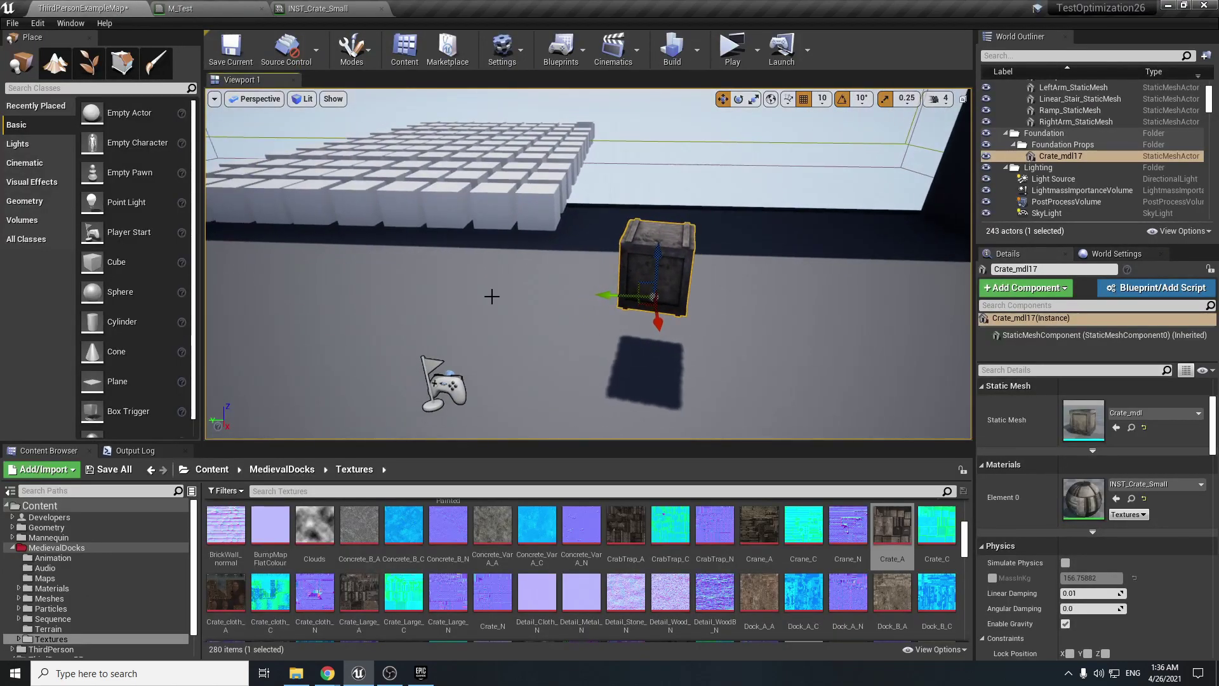
left_click(39, 506)
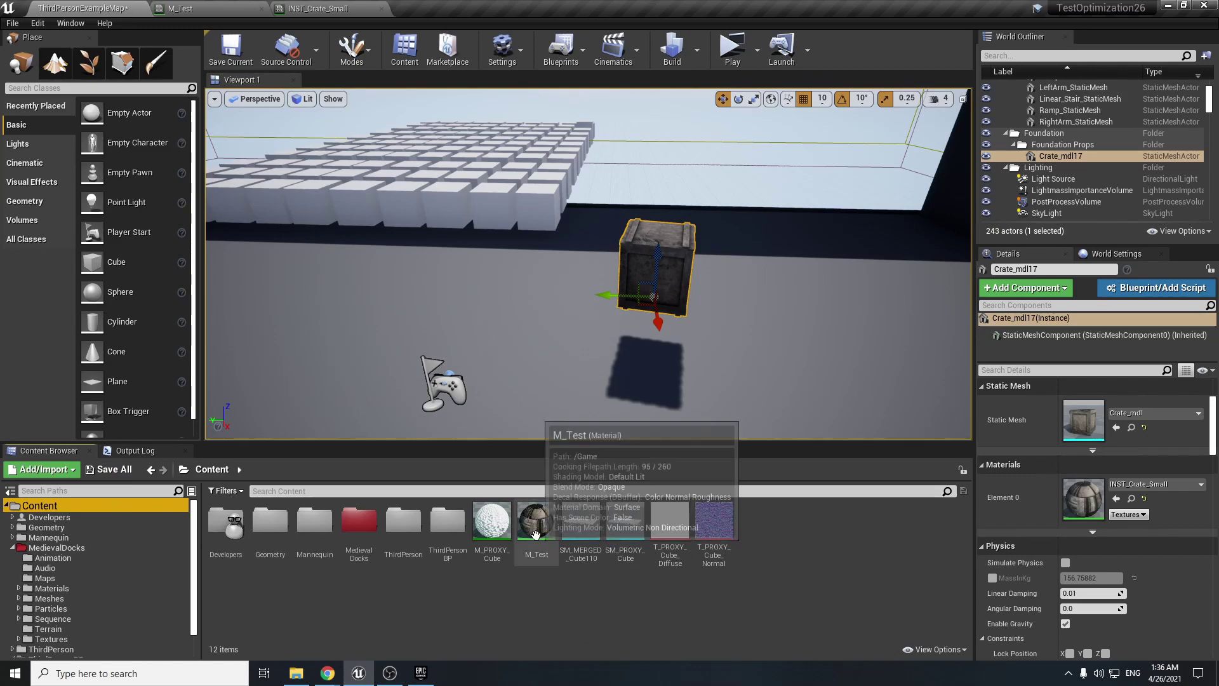
left_click_drag(537, 527, 990, 487)
key("f")
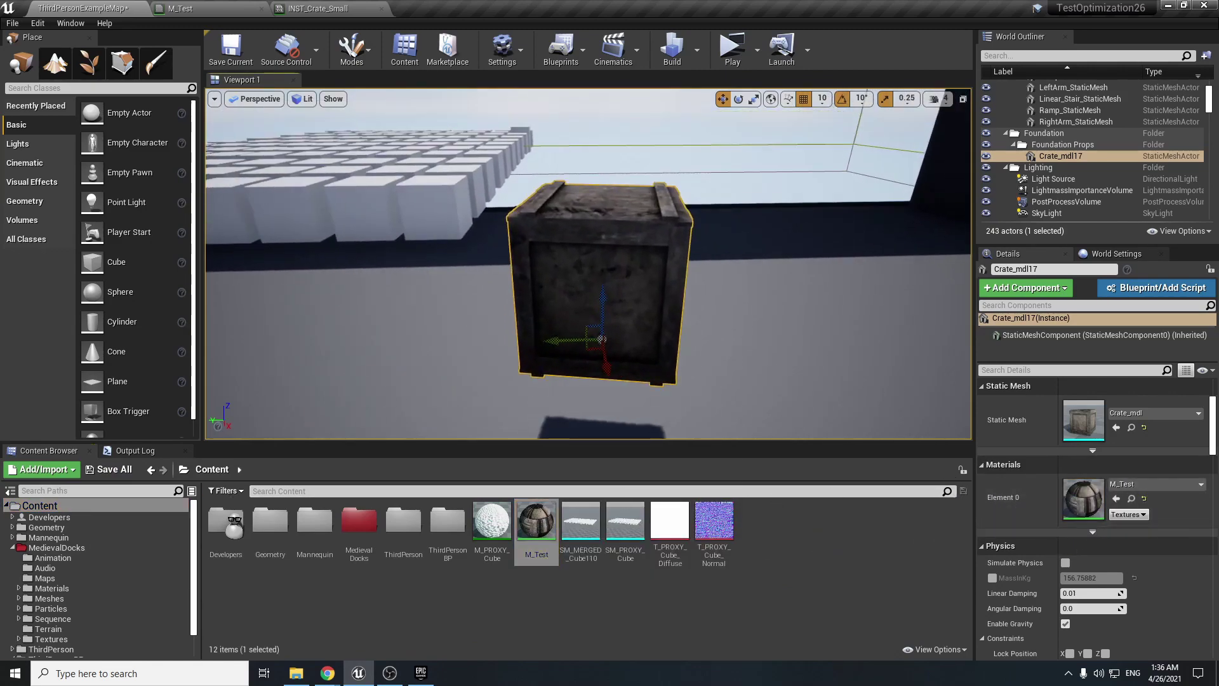
Step: Compare the crate's look with INST_Crate_Small and M_Test by repeatedly undoing and redoing the material replacement
key("ctrl+z")
key("ctrl+y")
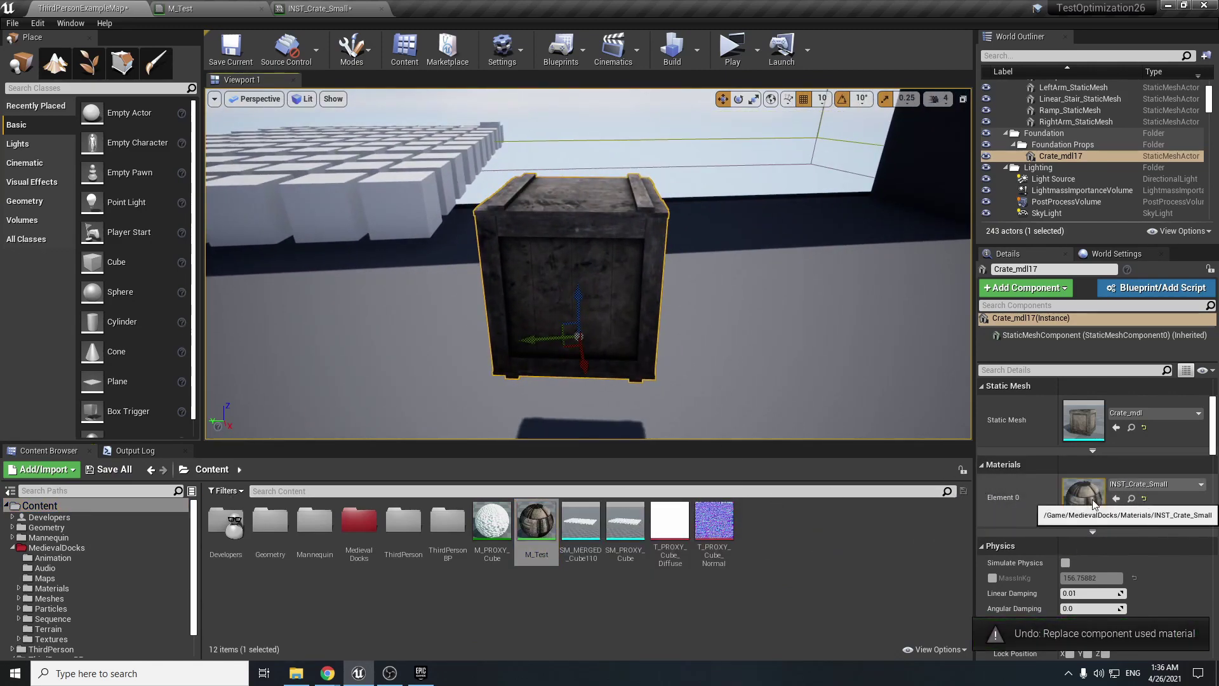
key("ctrl+z")
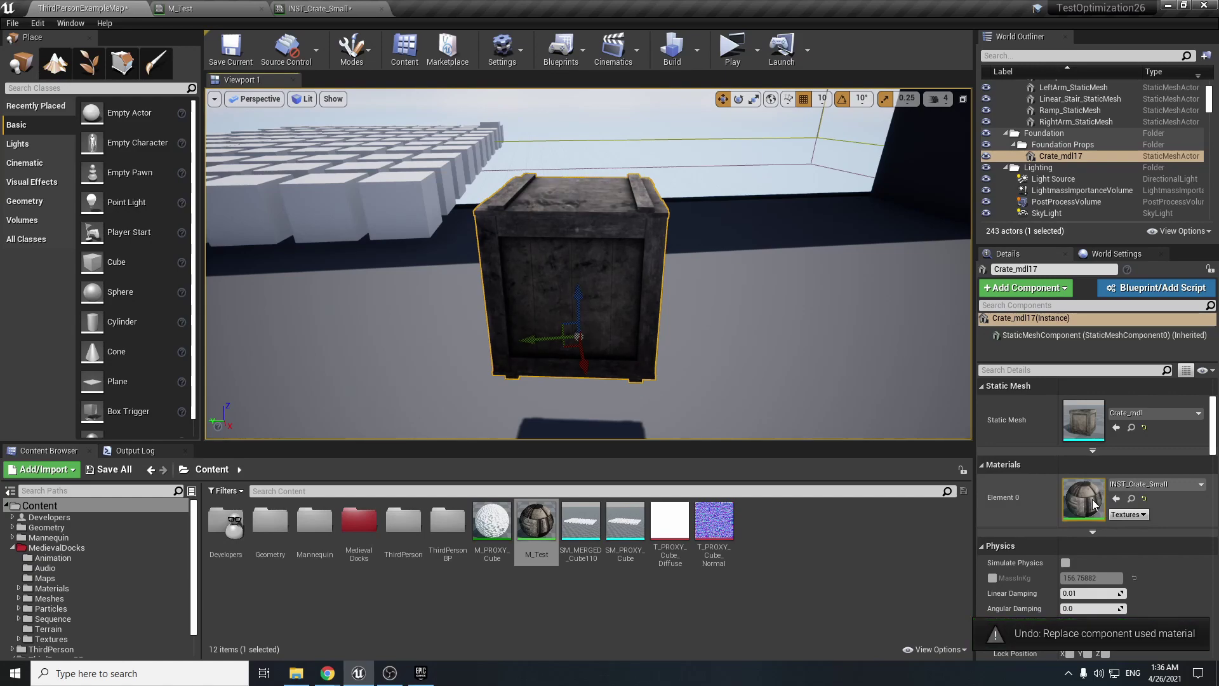
key("ctrl+y")
scroll(822, 413, "down", 5)
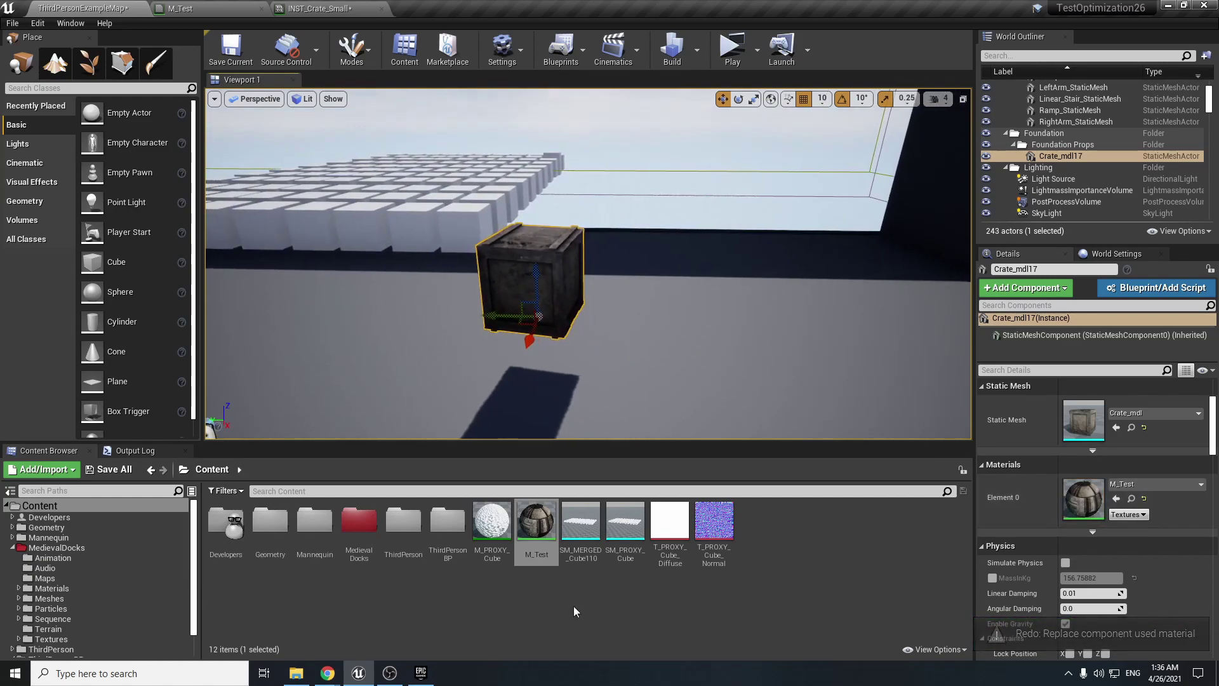
Step: Save the level, and refresh the Texture Stats in the Statistics window to check the crate's textures
left_click(230, 51)
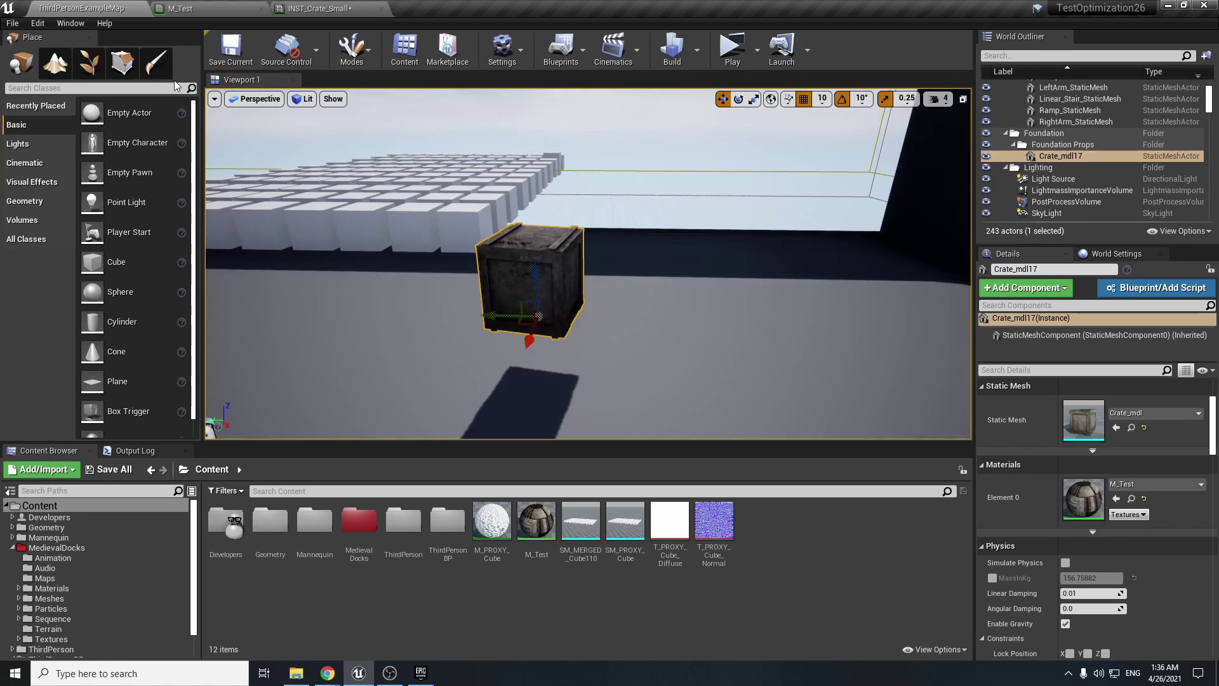
left_click(70, 22)
left_click(83, 185)
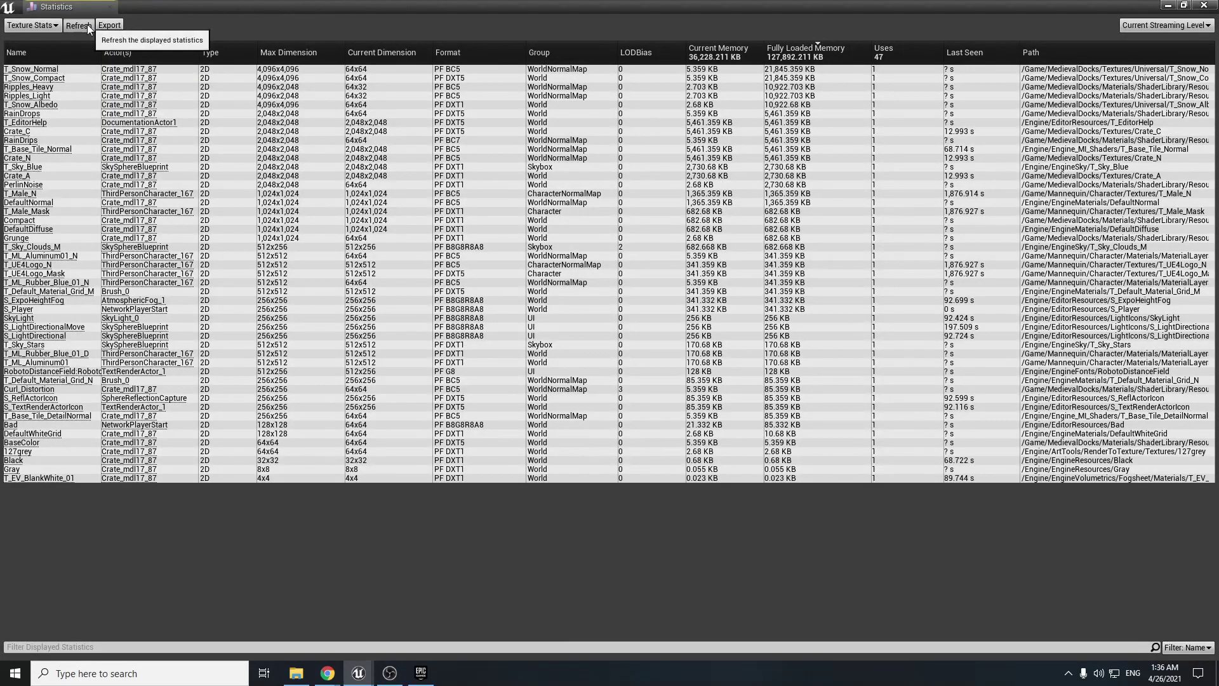
left_click(87, 24)
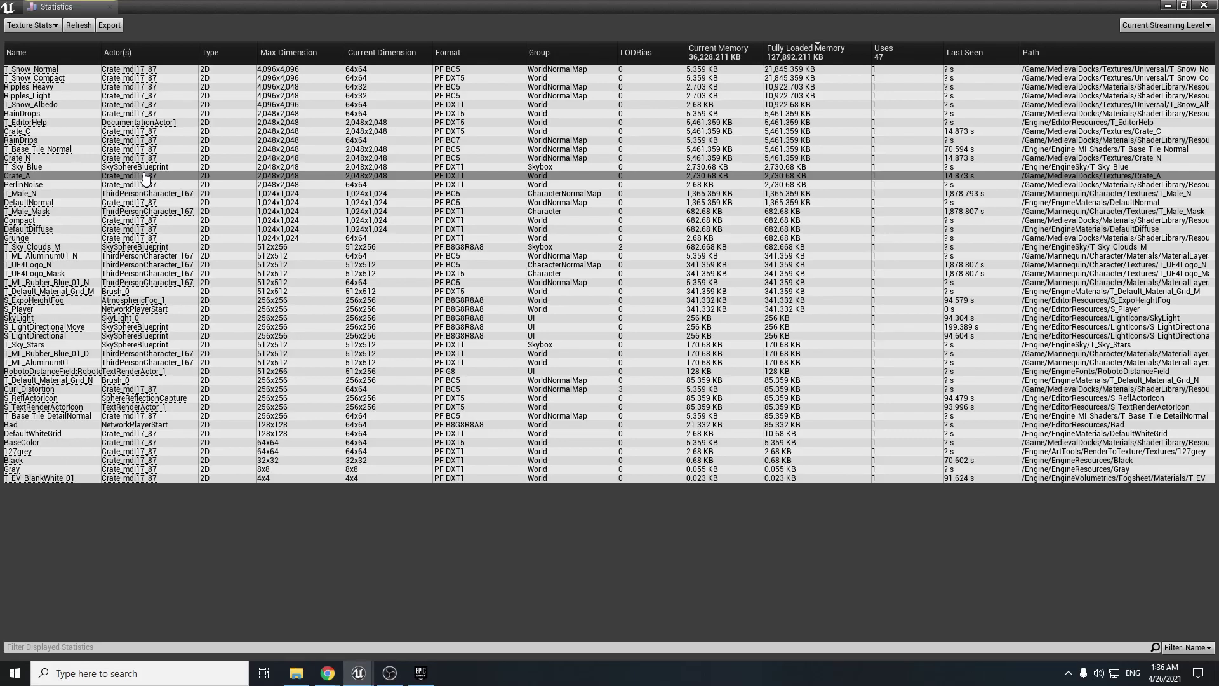
left_click(1167, 6)
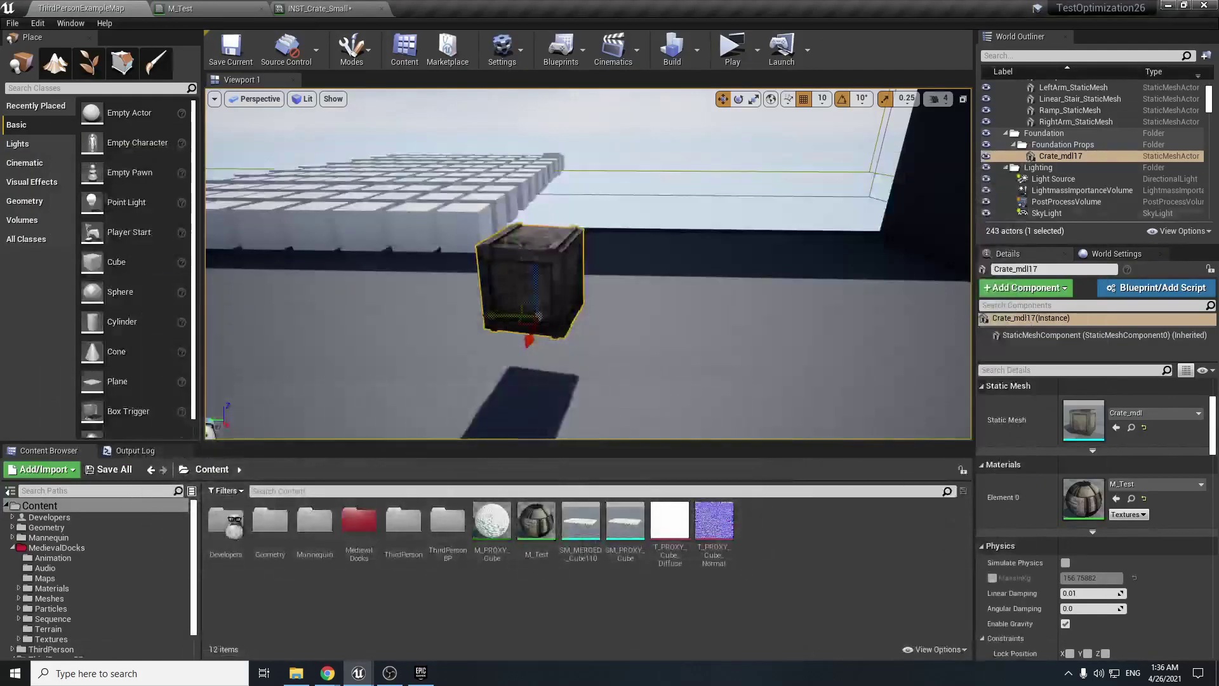
Step: Open the crate's static mesh Crate_mdl and assign M_Test to its Element 0 material slot
double_click(1075, 420)
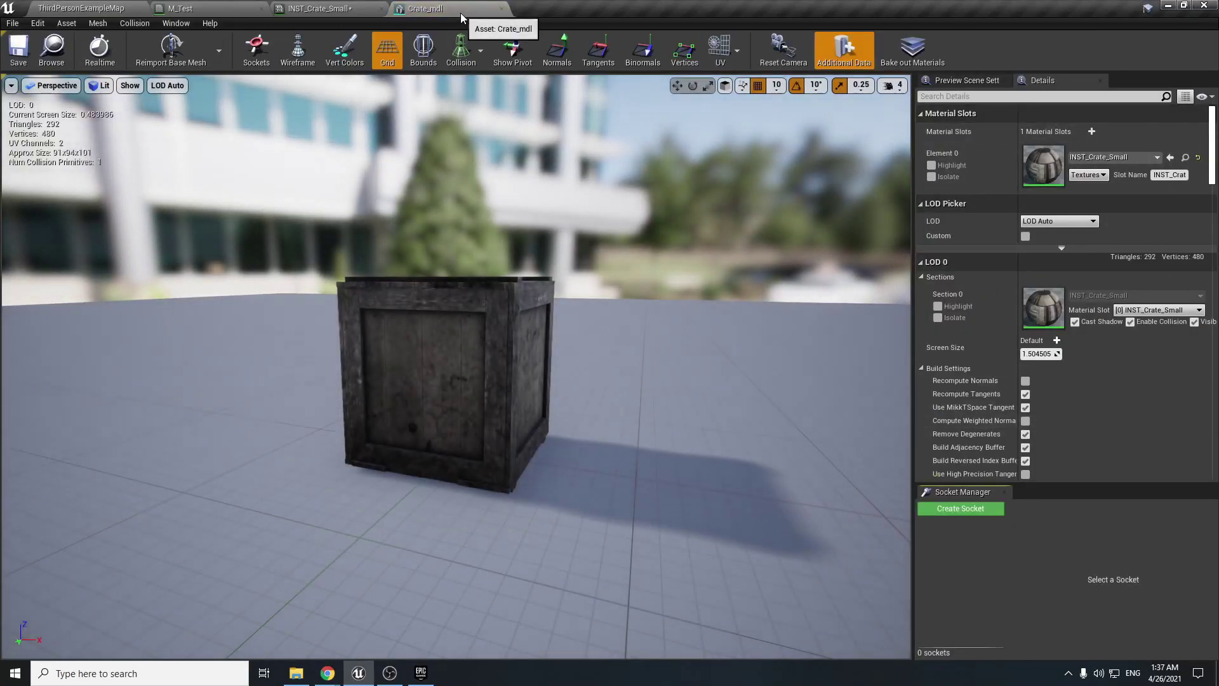
right_click_drag(539, 216, 547, 325)
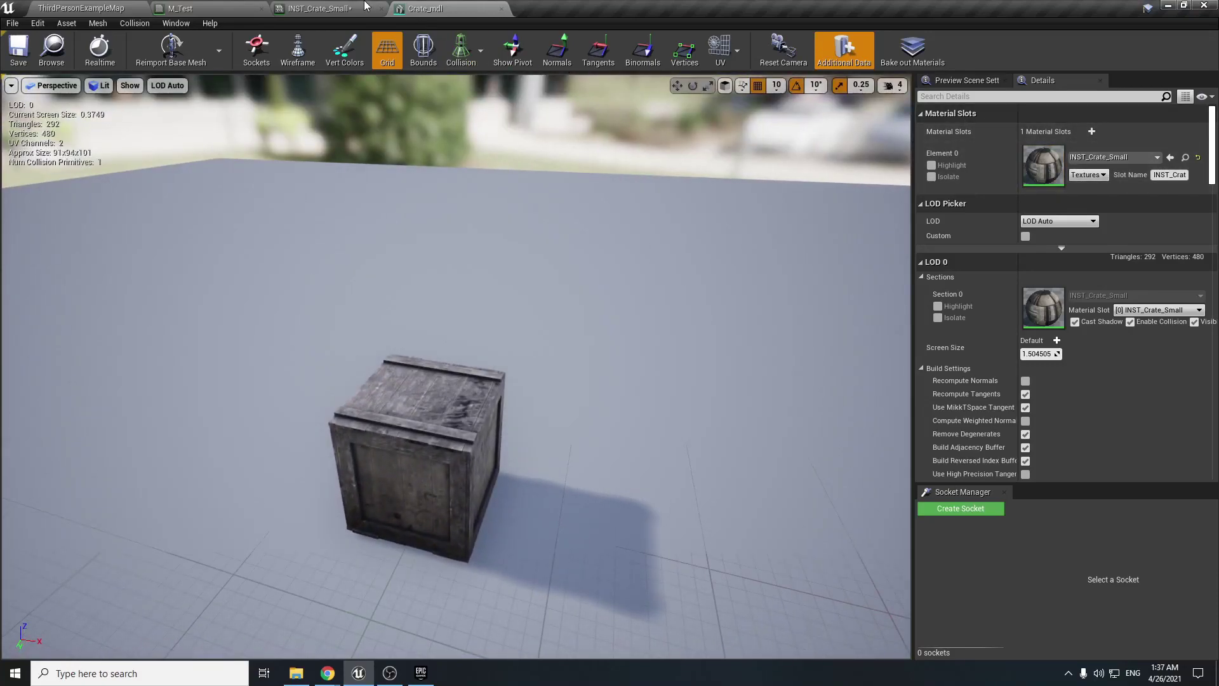
left_click(1094, 160)
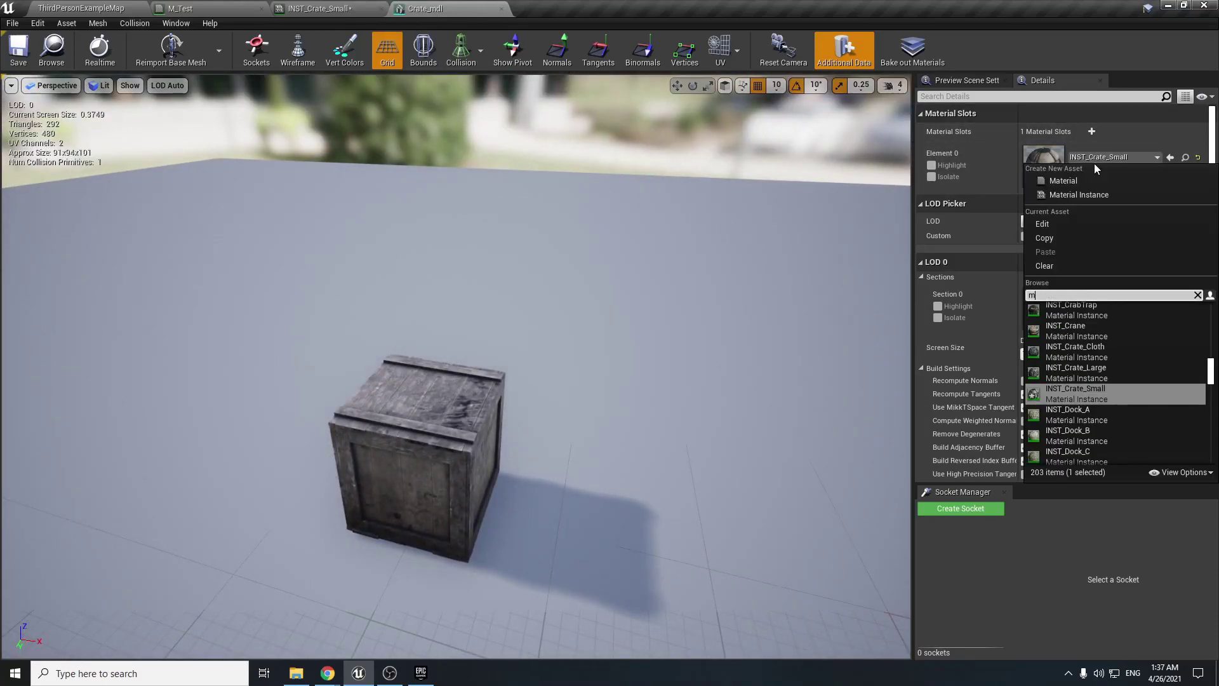
type("m_test")
left_click(1071, 311)
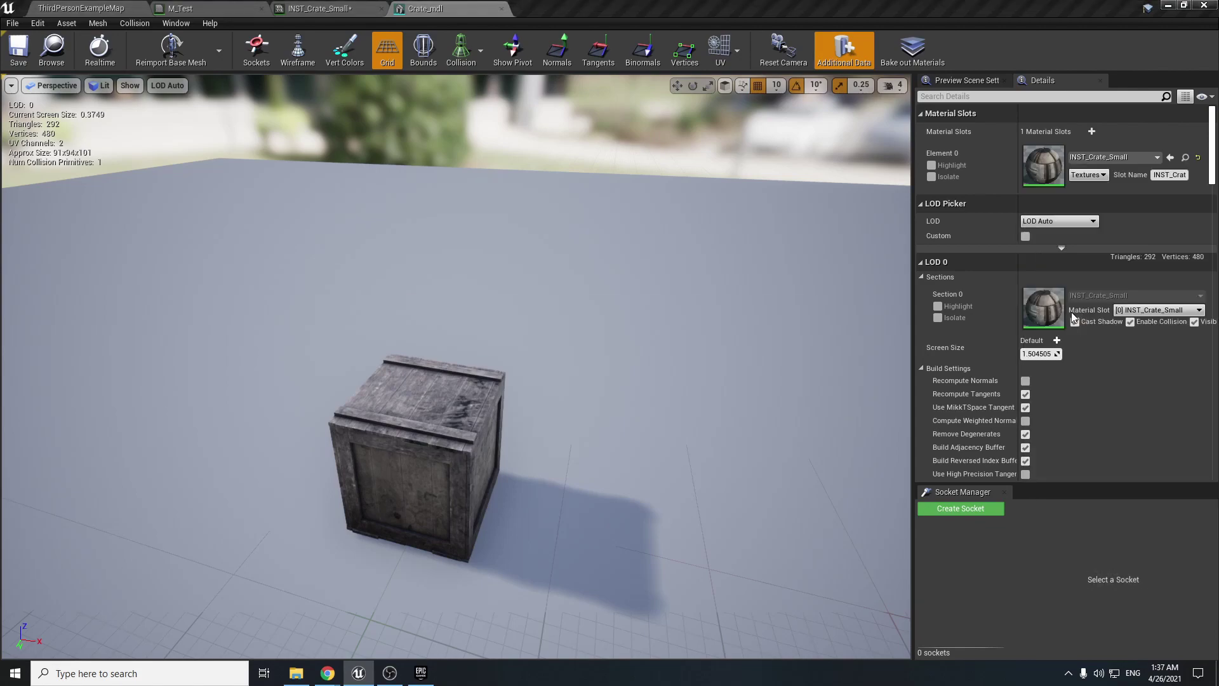
Step: Save the Crate_mdl static mesh, close its editor and return to the ThirdPersonExampleMap level
left_click(19, 58)
middle_click(470, 4)
left_click(91, 5)
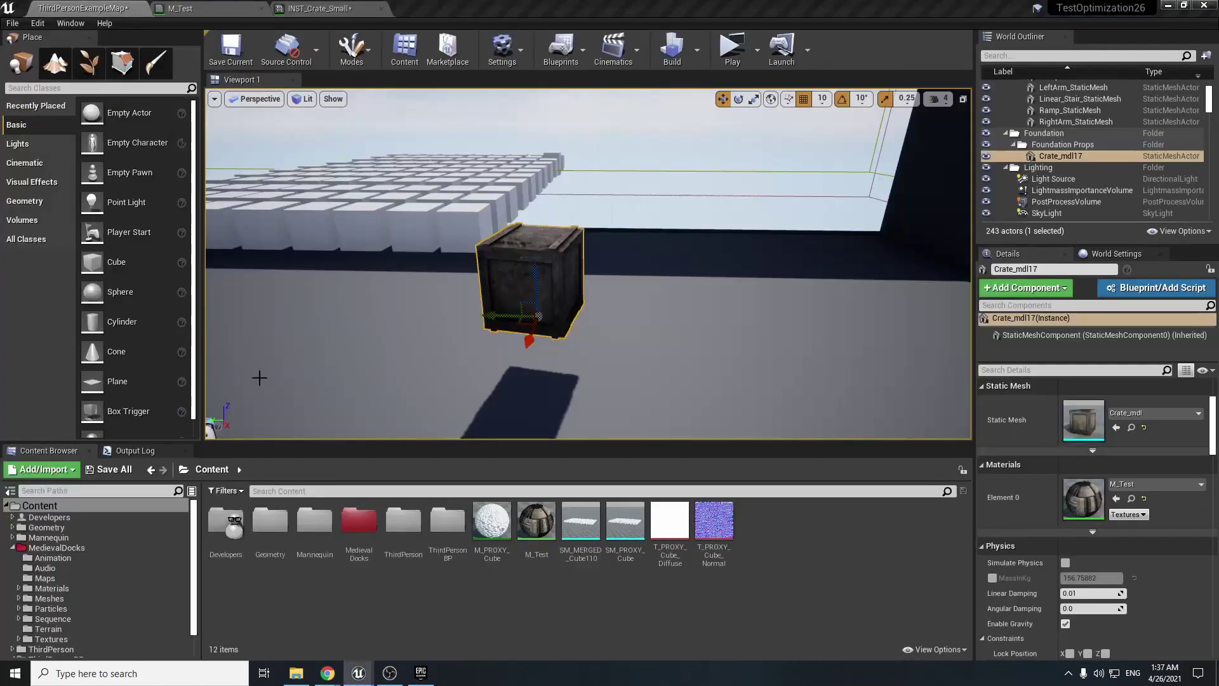
Step: Refresh the Texture Stats, sort them by actor, and examine the memory of Crate_N, Crate_A and Crate_C for the crate
mouse_move(369, 675)
left_click(412, 626)
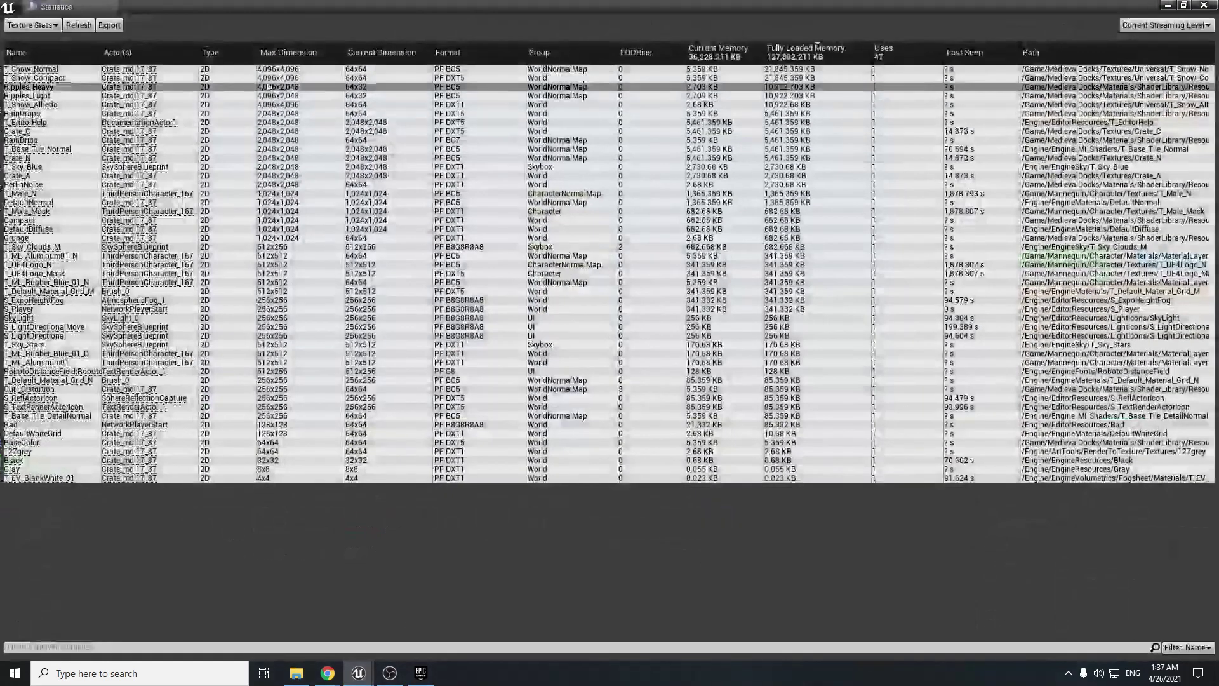
left_click(79, 25)
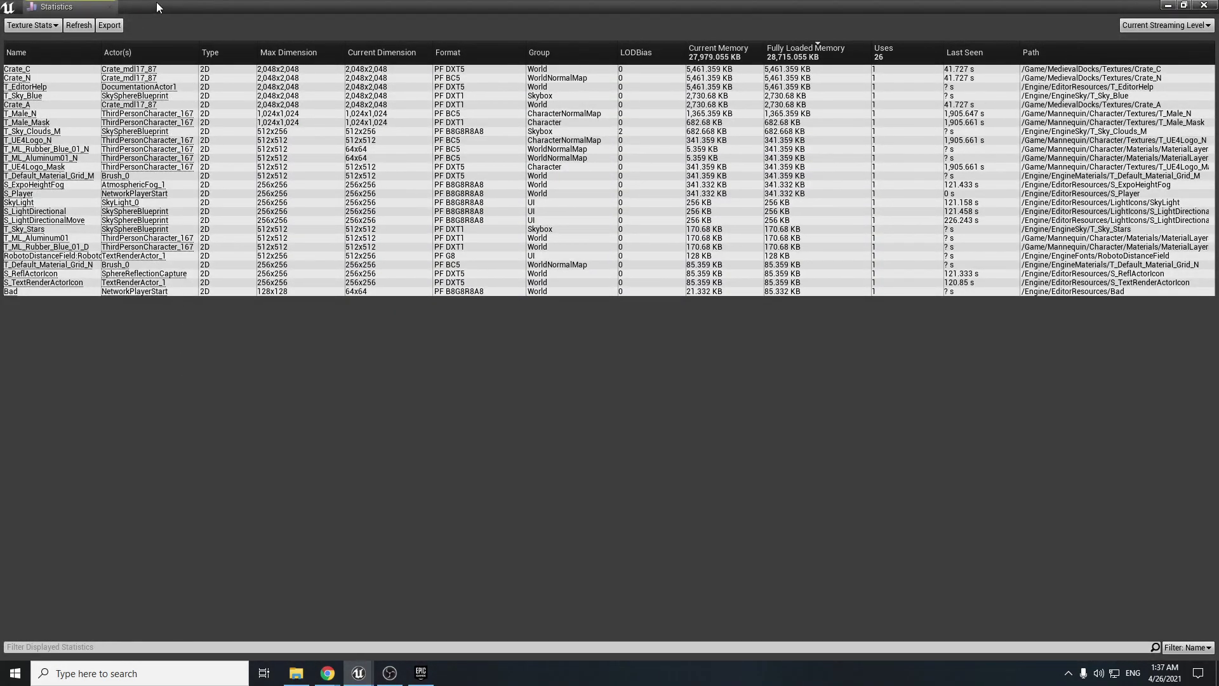
left_click(159, 48)
left_click(159, 49)
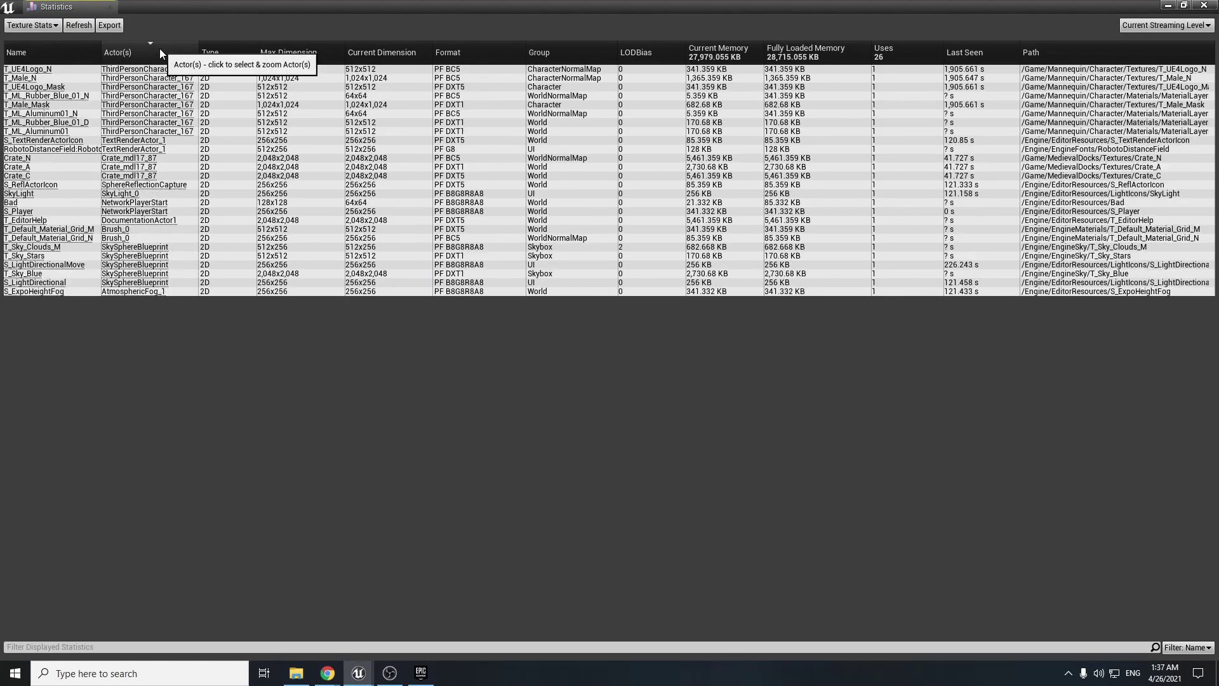
left_click(60, 159)
left_click(59, 176, "shift")
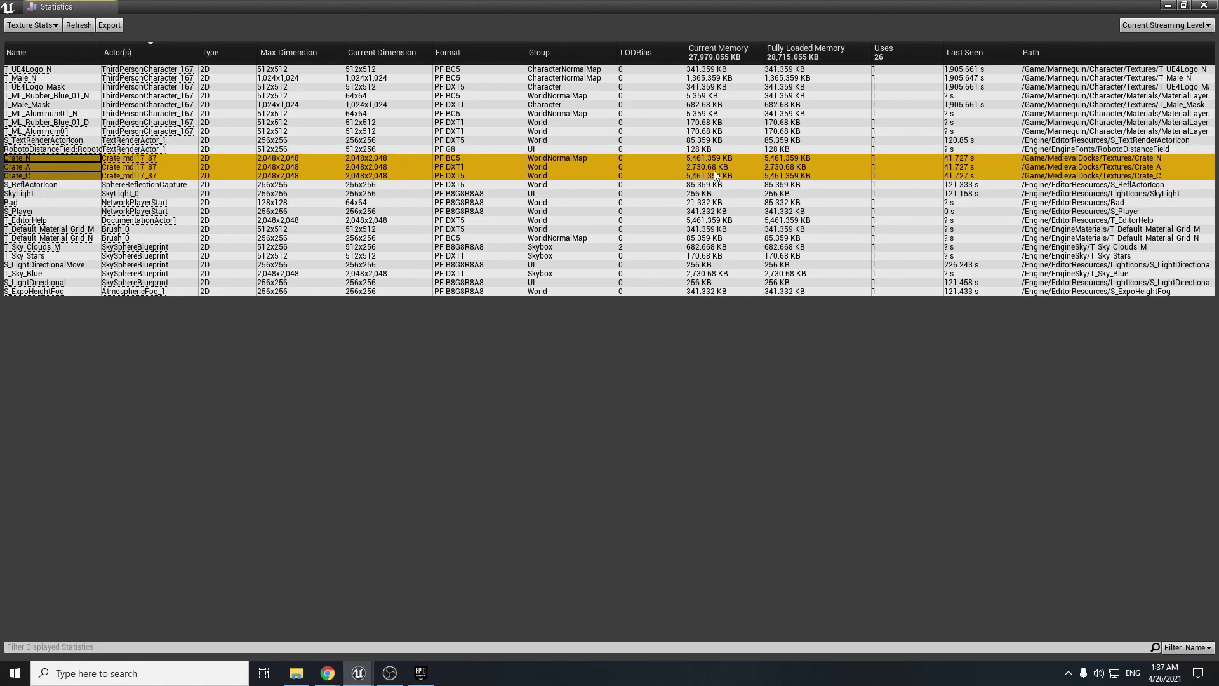
left_click(110, 7)
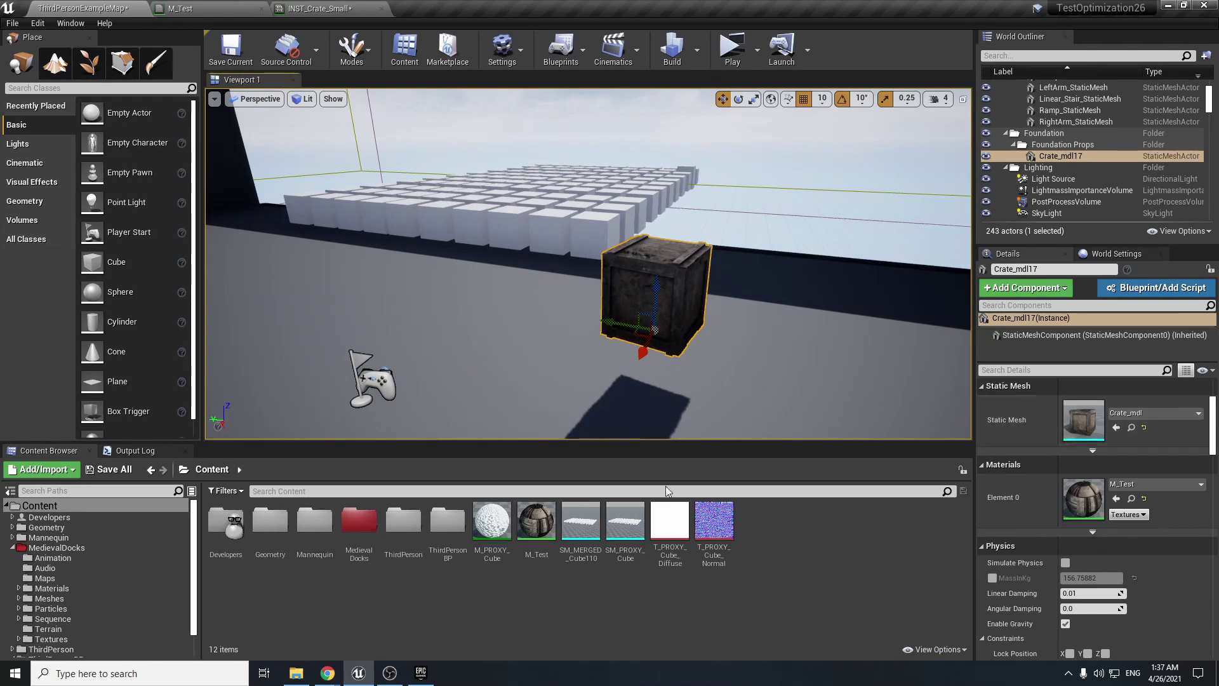
Step: Open the DemoScene level from MedievalDocks/Maps without saving any of the pending changes
left_click(51, 550)
left_click(55, 568)
left_click(44, 578)
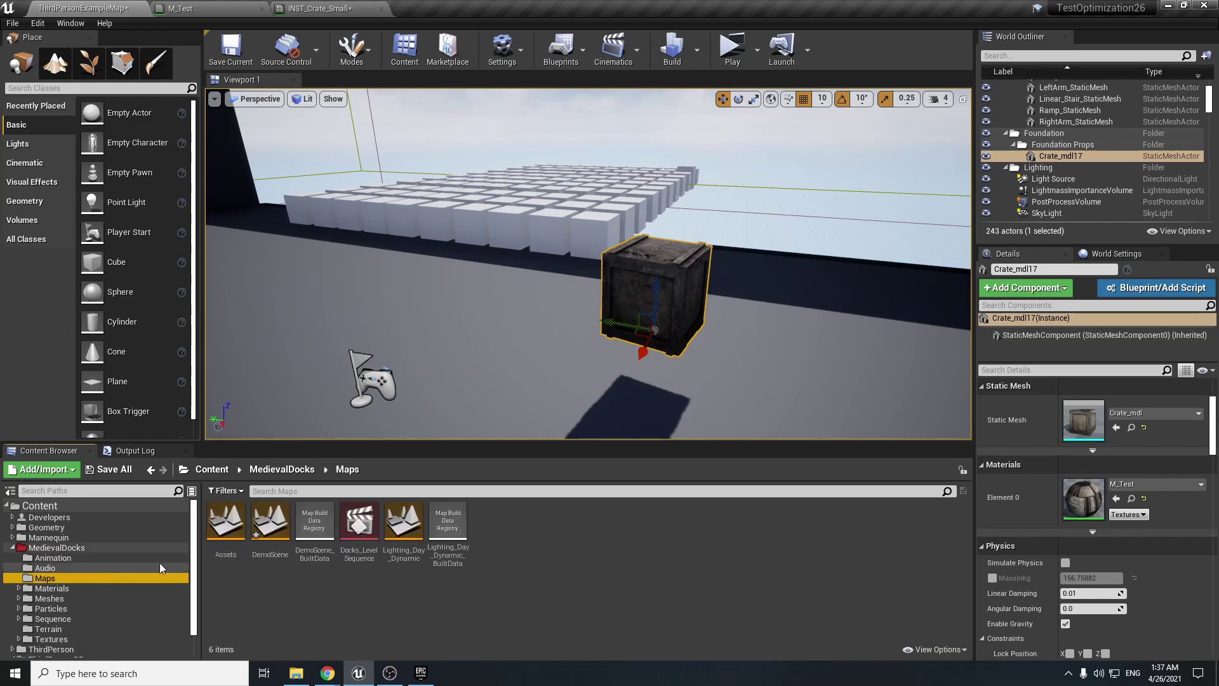
double_click(268, 534)
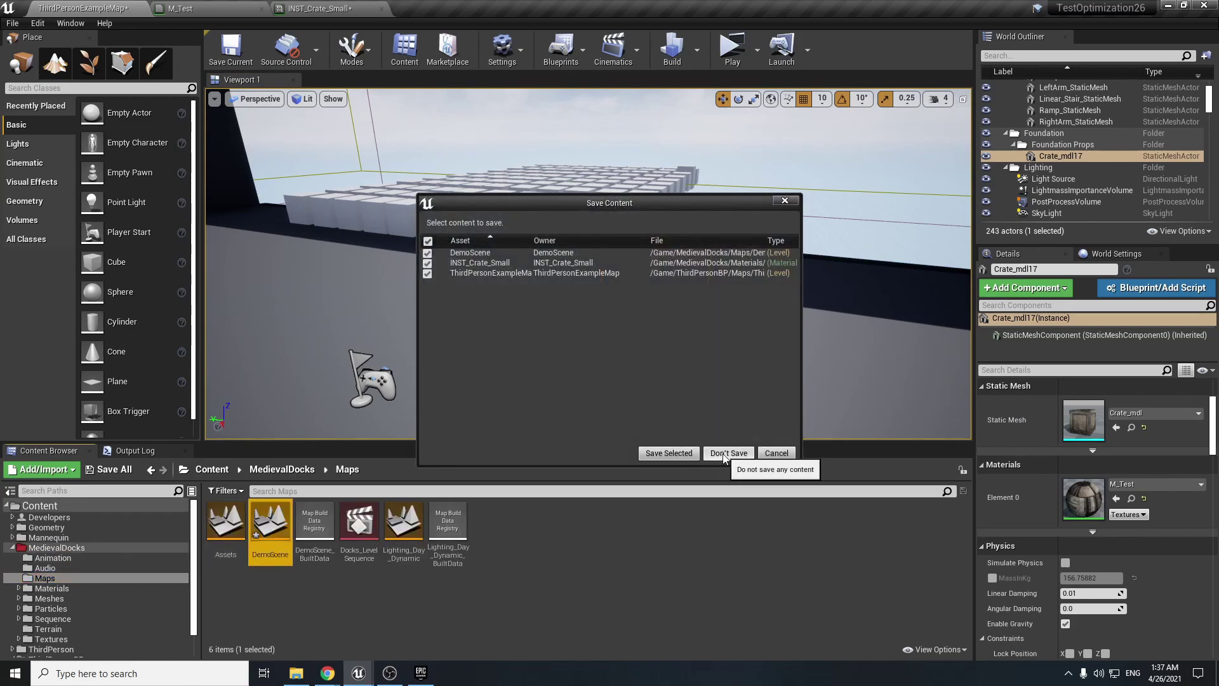
left_click(724, 454)
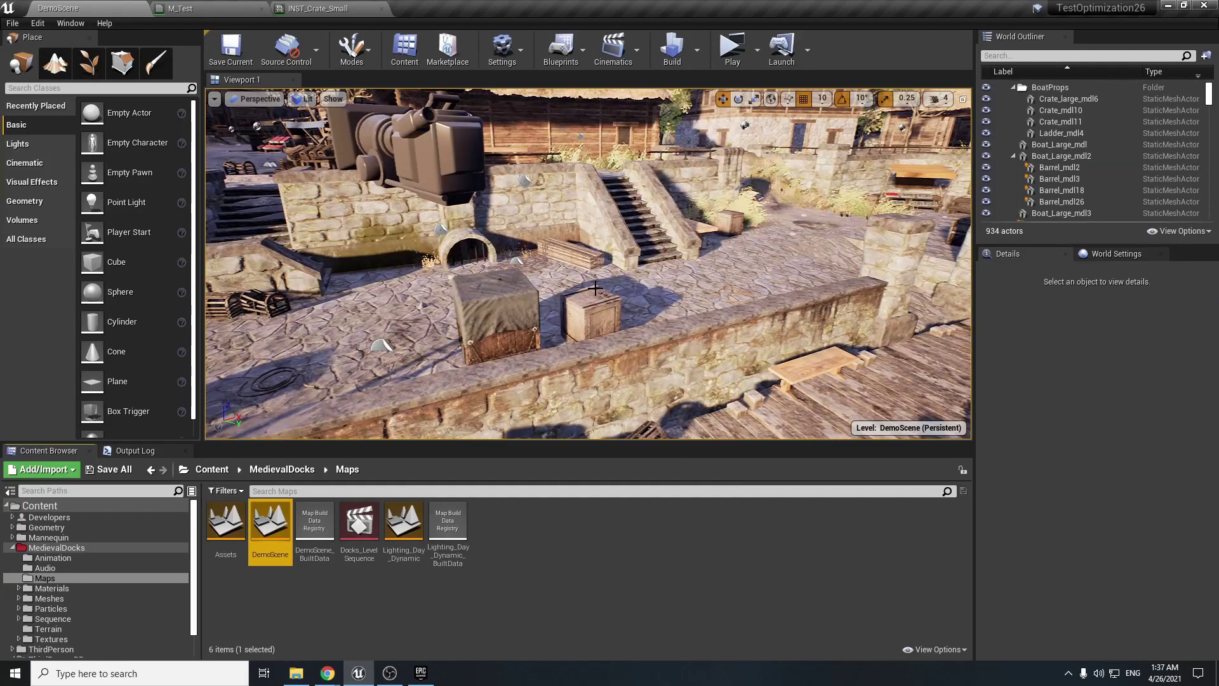
Step: Run DemoScene briefly in a new editor window, and start simulating the level in the viewport instead
right_click_drag(597, 373, 597, 372)
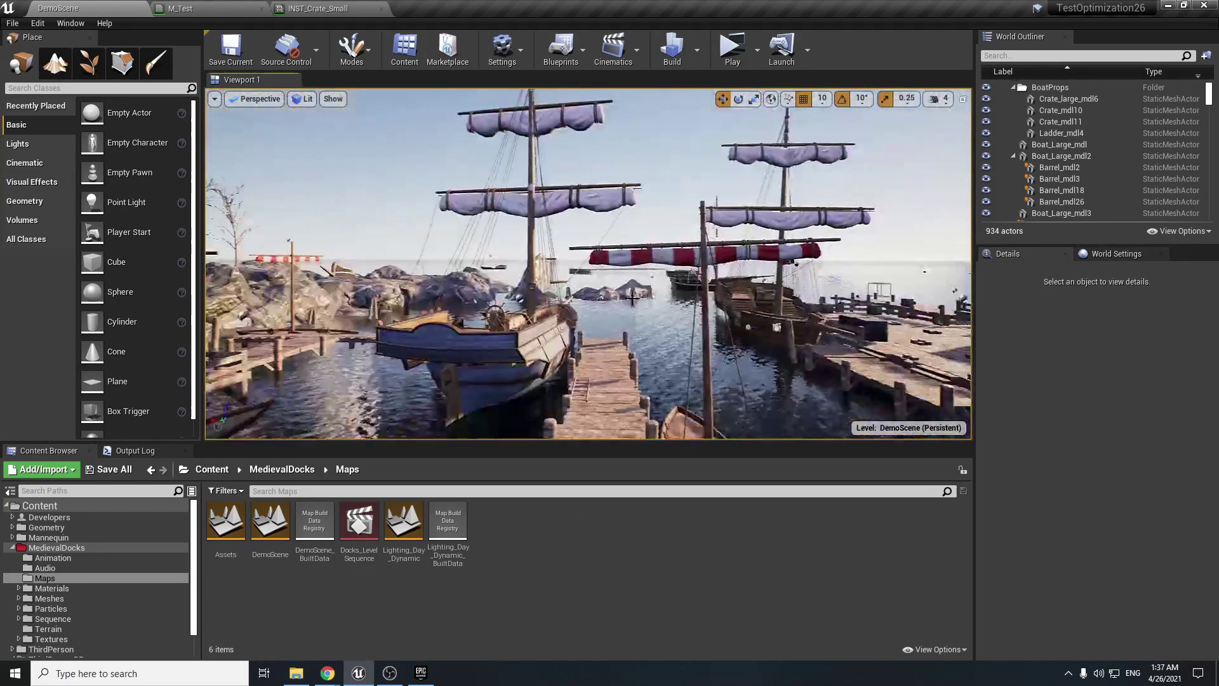
left_click(744, 56)
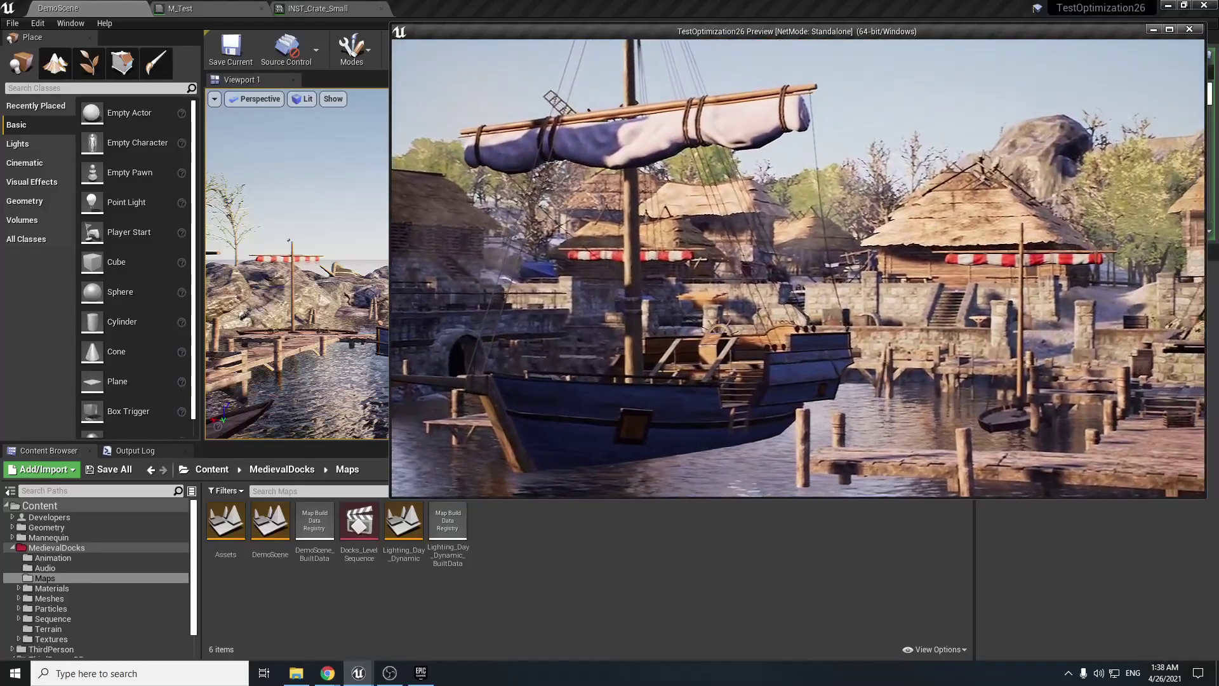
key("Escape")
left_click(756, 56)
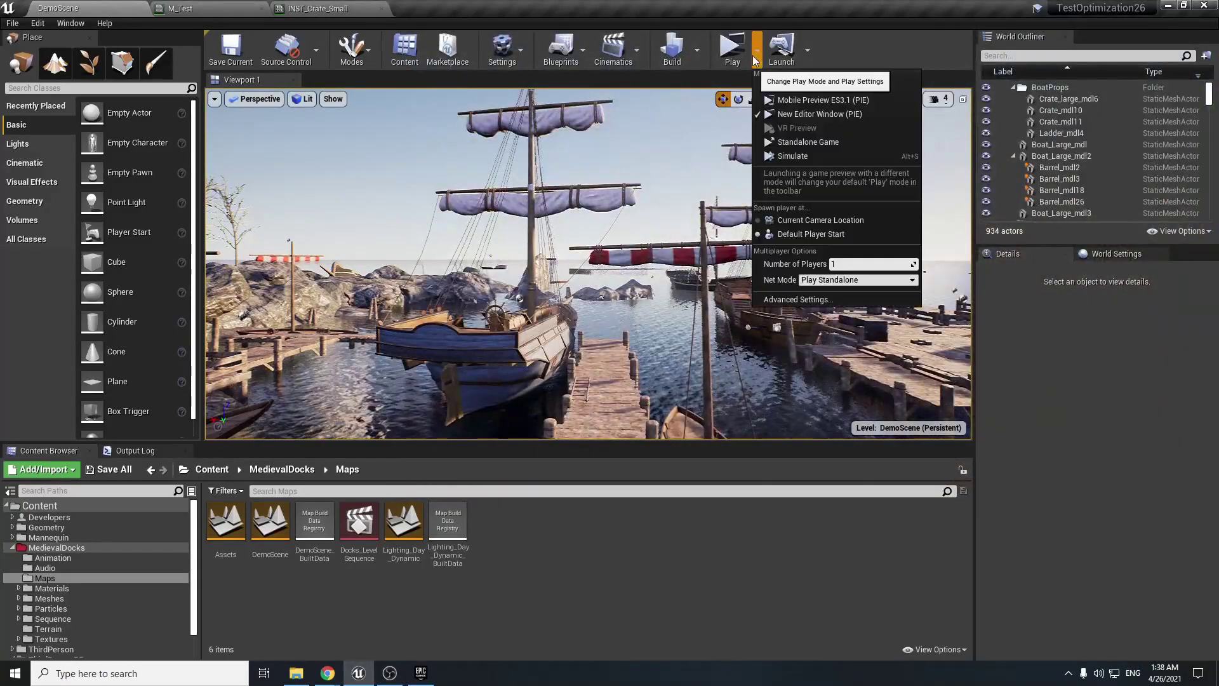
left_click(787, 155)
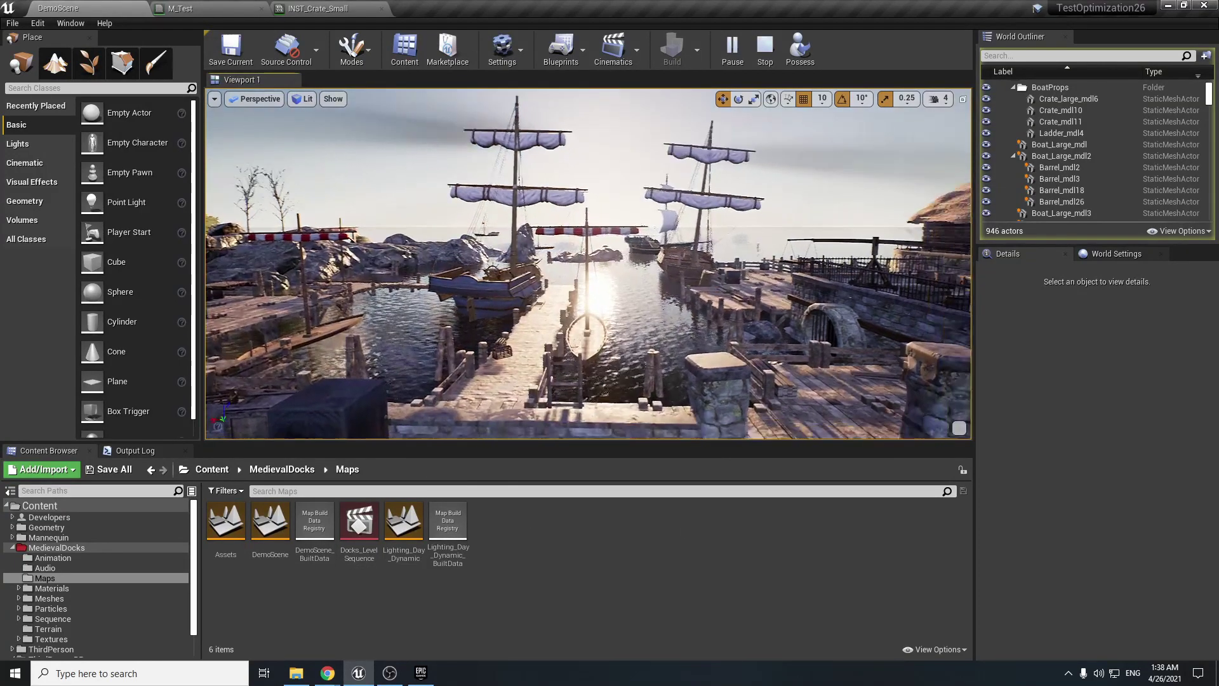
Step: Examine memory and draw call counters with the console command stat rhi, and clear the overlay with stat none
key("grave")
type("stat")
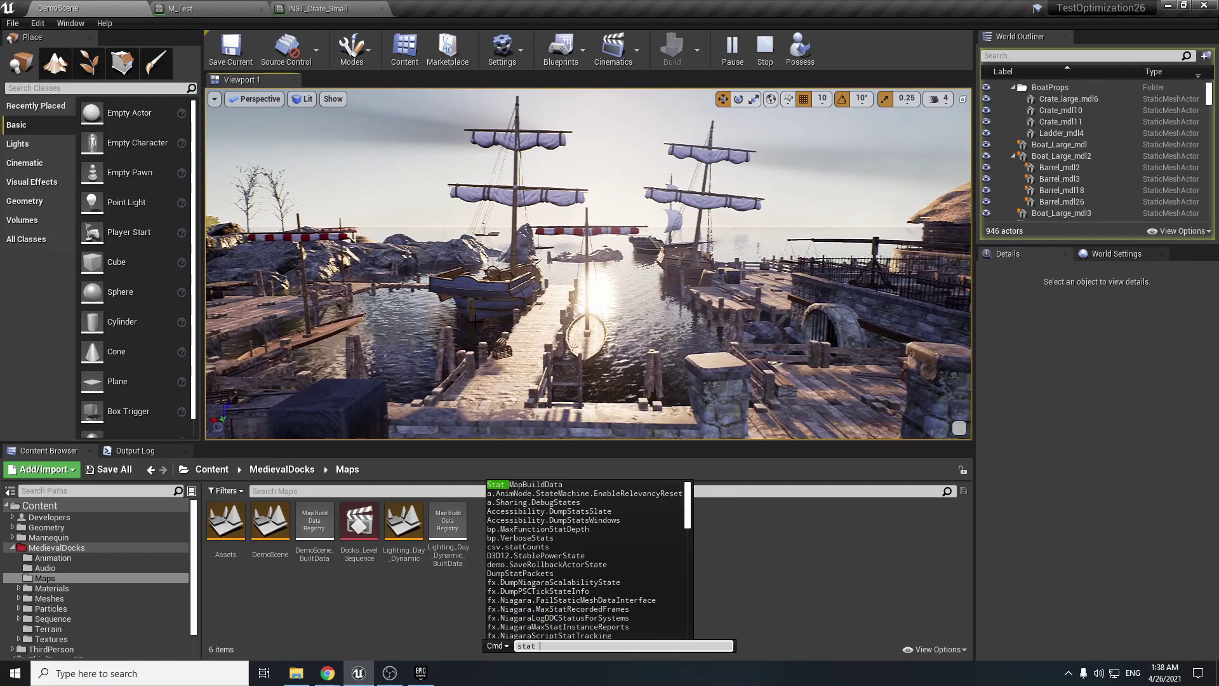
type(" rhi")
key("Return")
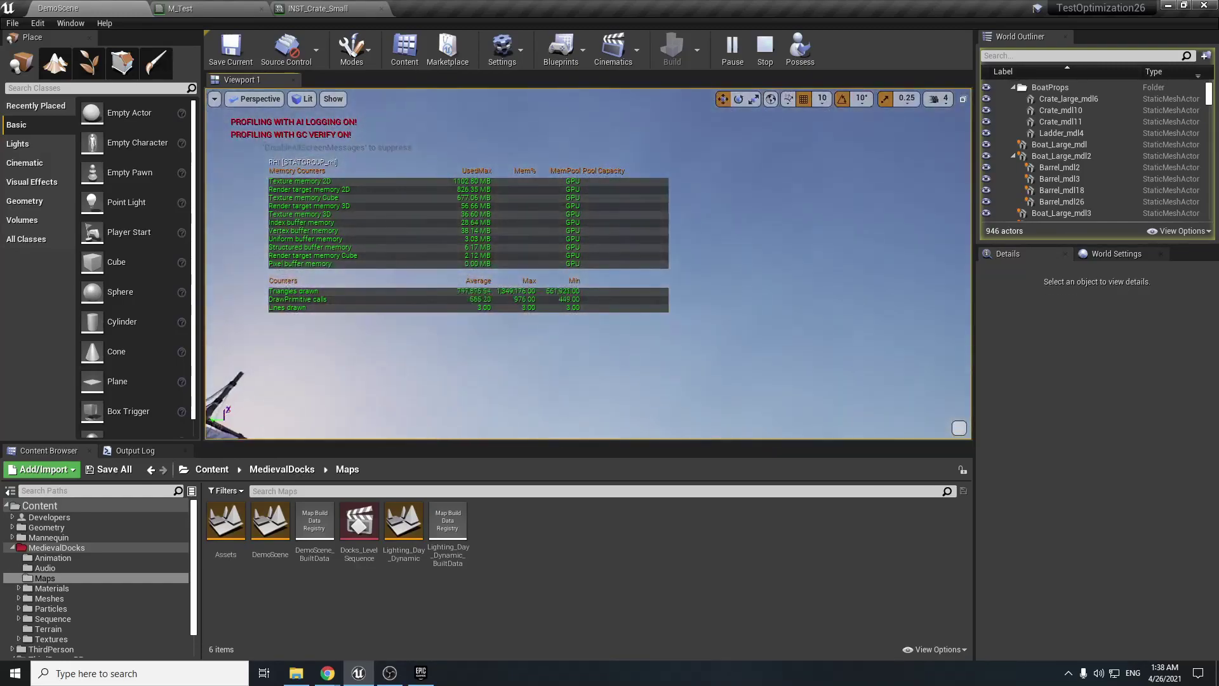
key("grave")
type("stat none")
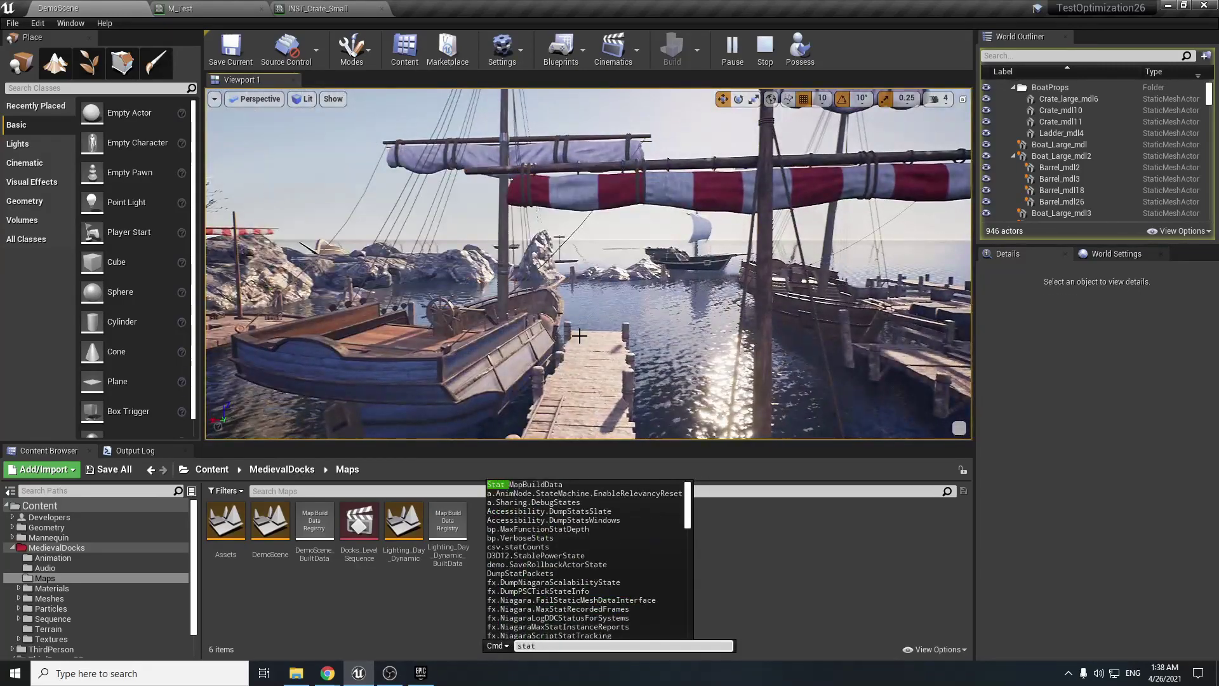
key("grave")
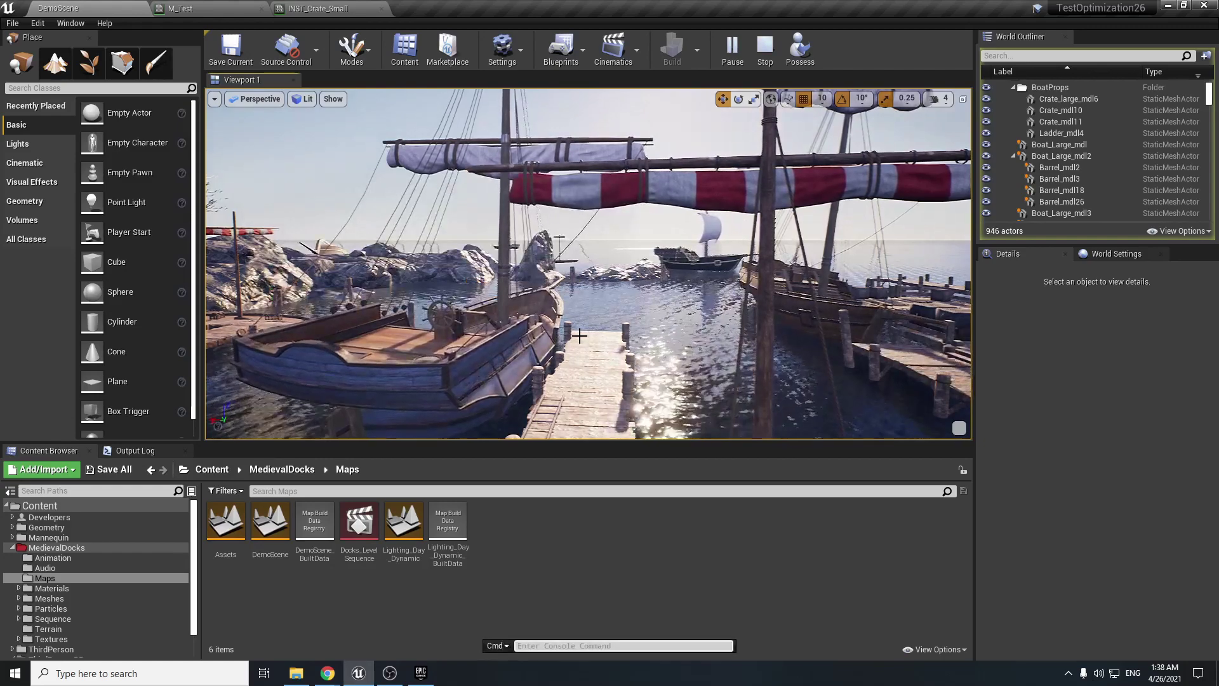
type("stat cs")
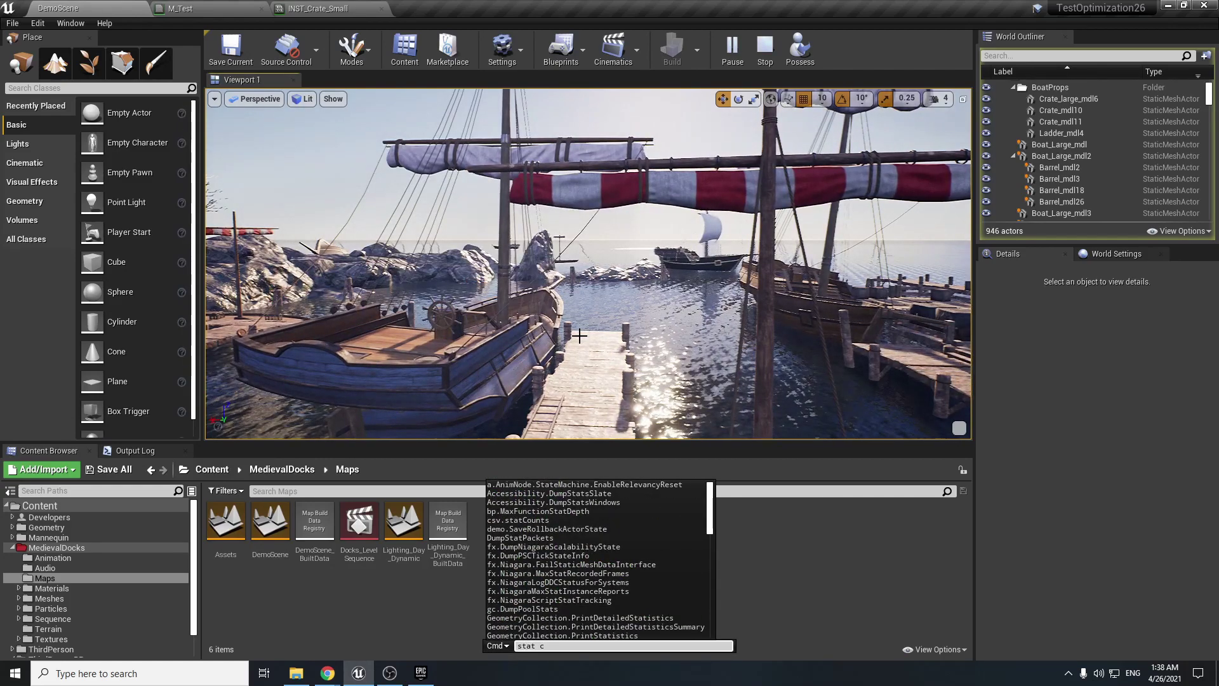
key("BackSpace")
key("BackSpace")
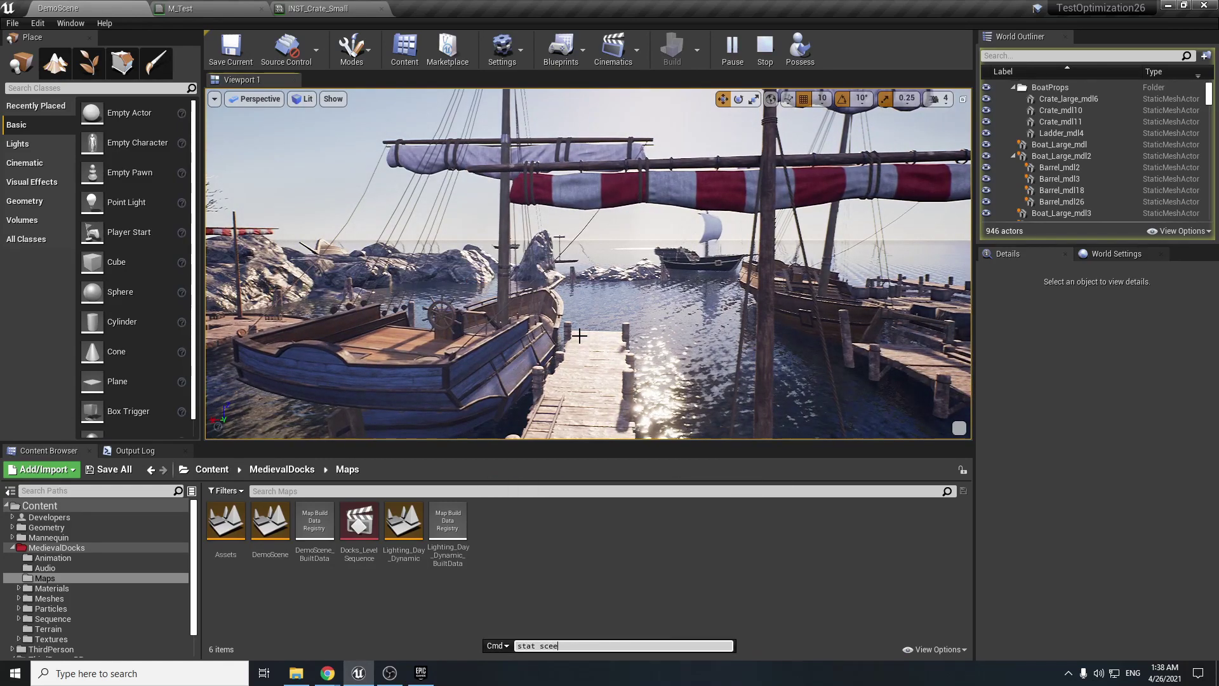
type("sce")
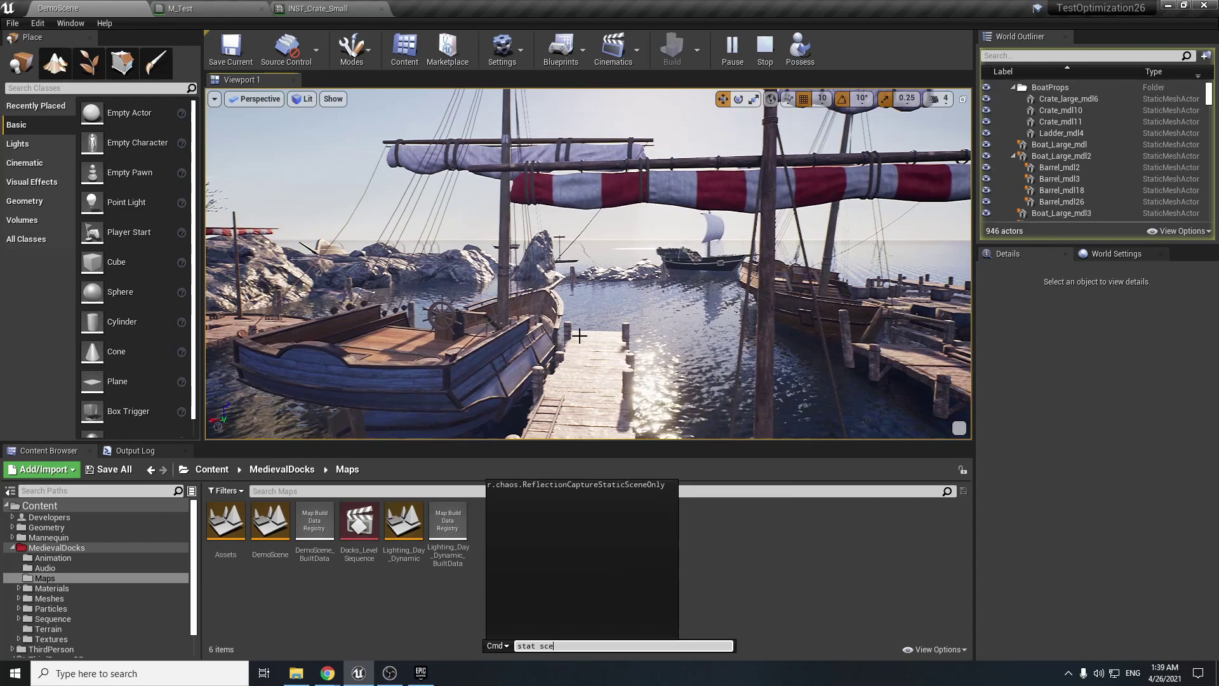
key("BackSpace")
key("BackSpace")
key("BackSpace")
type("ces")
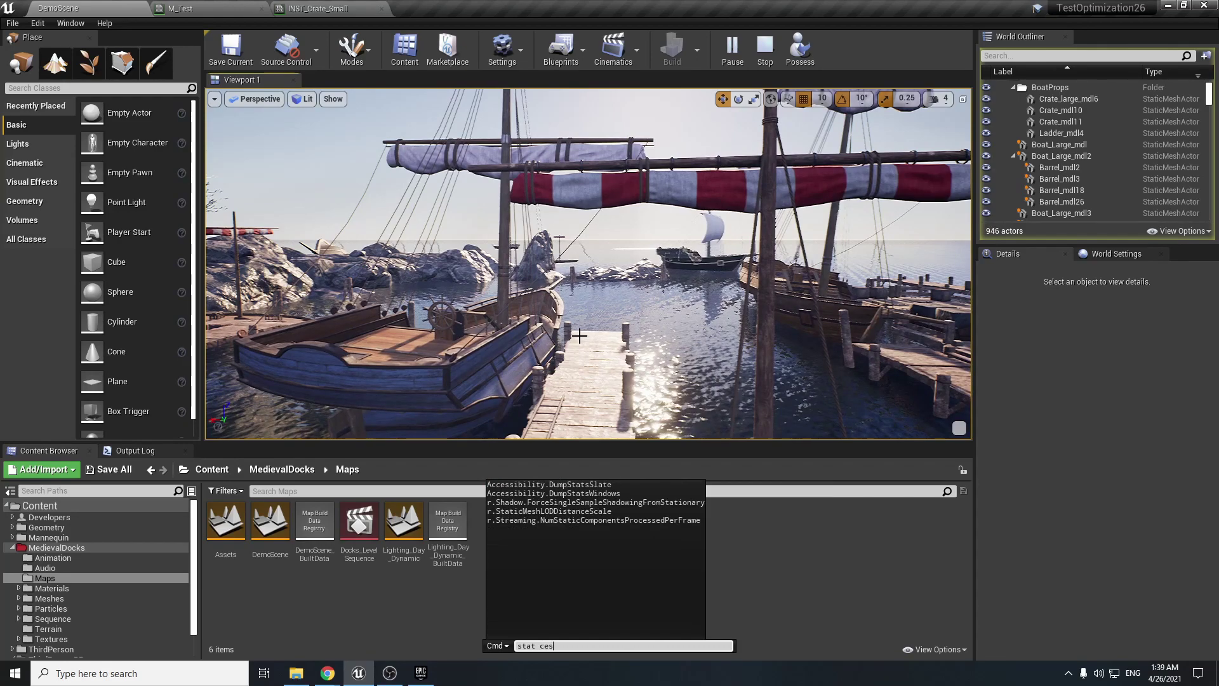
type("ns")
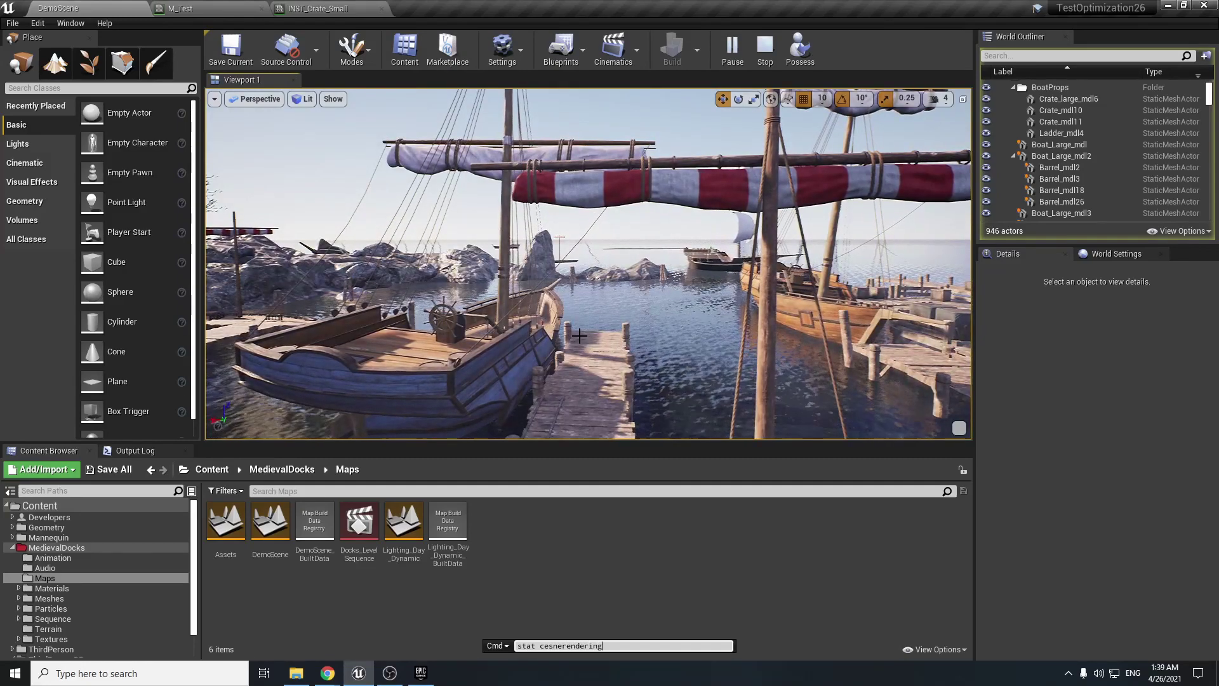
key("Return")
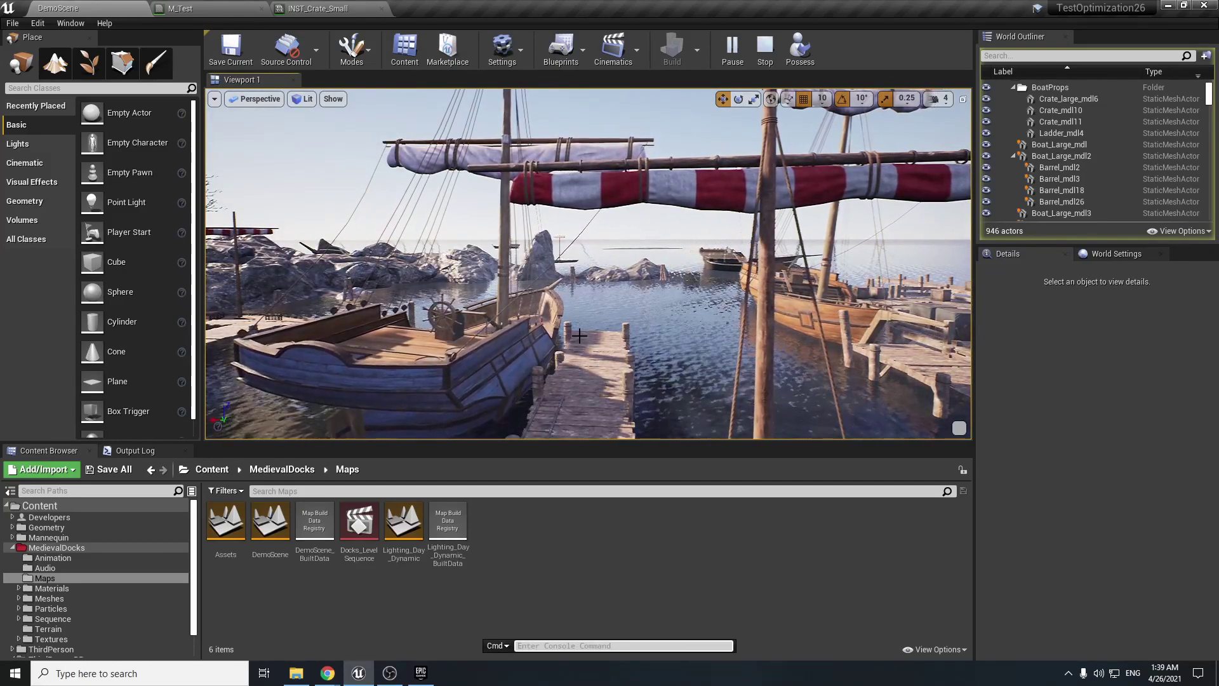
Step: Display the scene rendering timings and draw calls with the console command stat scenerendering
type("stat ")
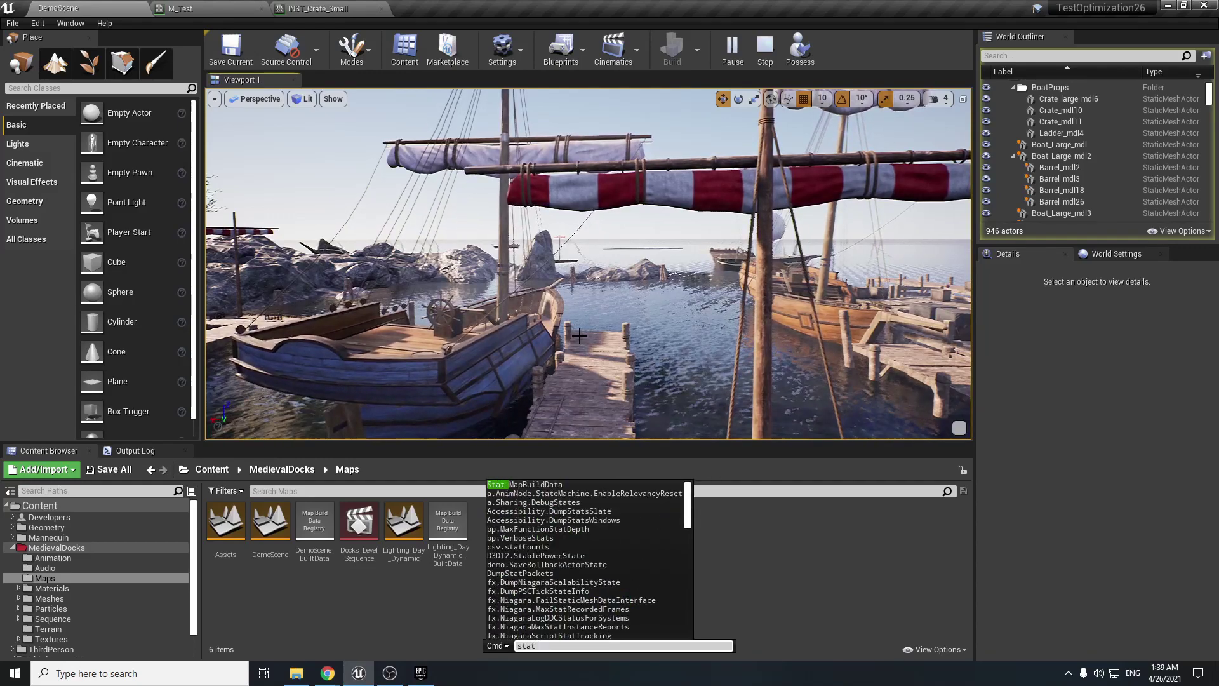
type("scenerend")
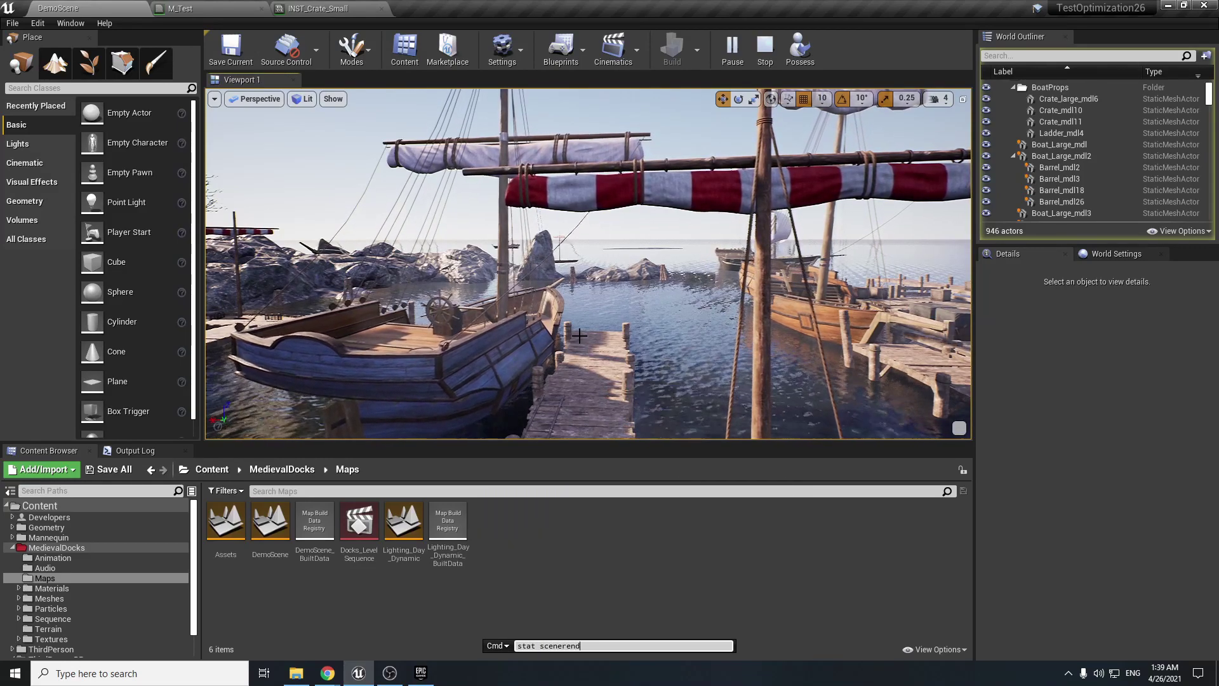
type("ering")
key("Return")
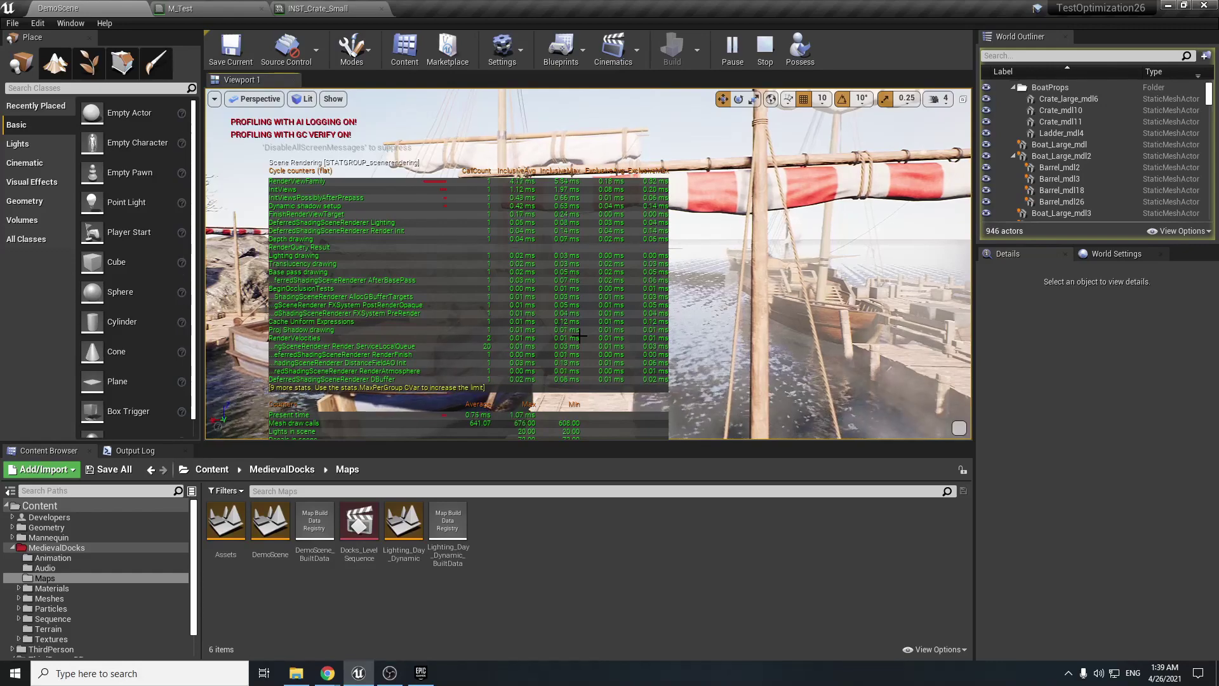
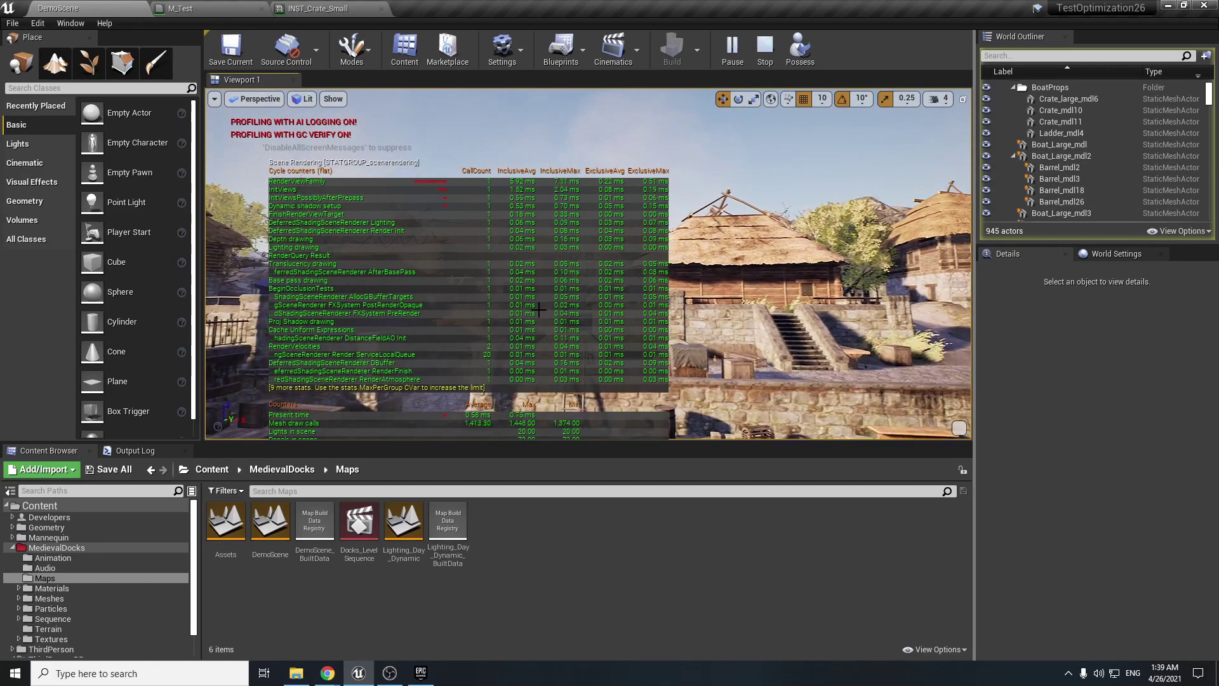
Step: Stop the simulation and check the scene rendering stats while moving around the docks
left_click(765, 46)
right_click_drag(577, 291, 756, 291)
key("w")
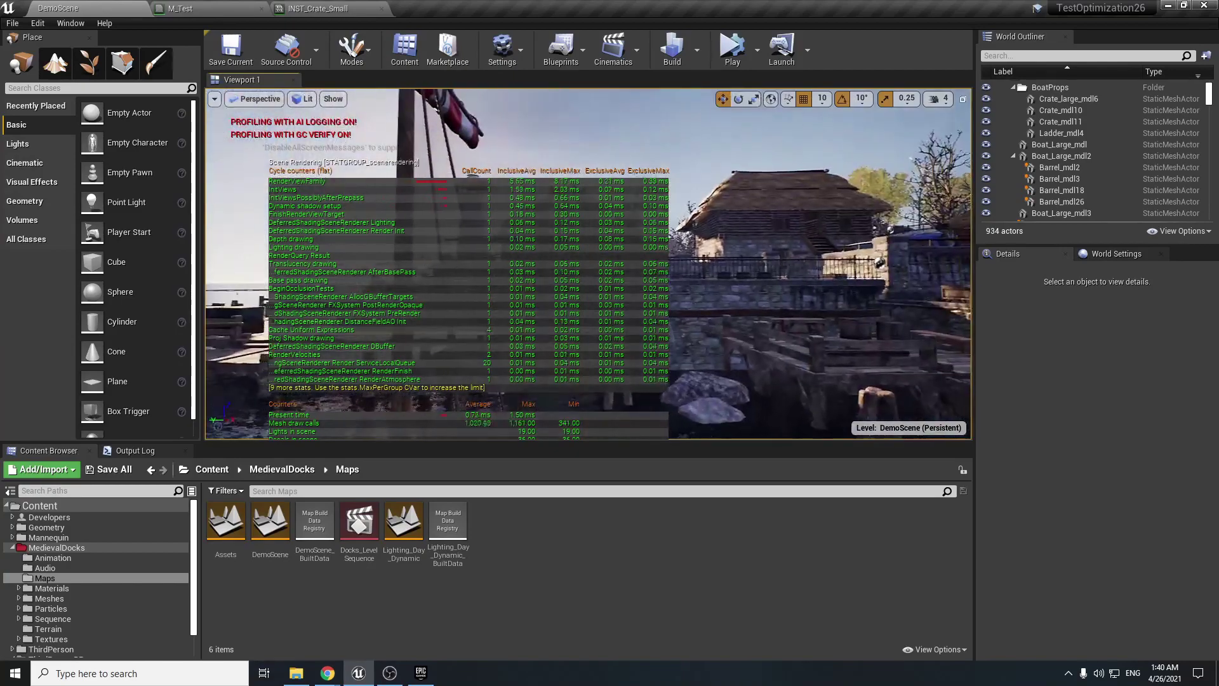
right_click_drag(704, 258, 577, 290)
key("grave")
type("satt")
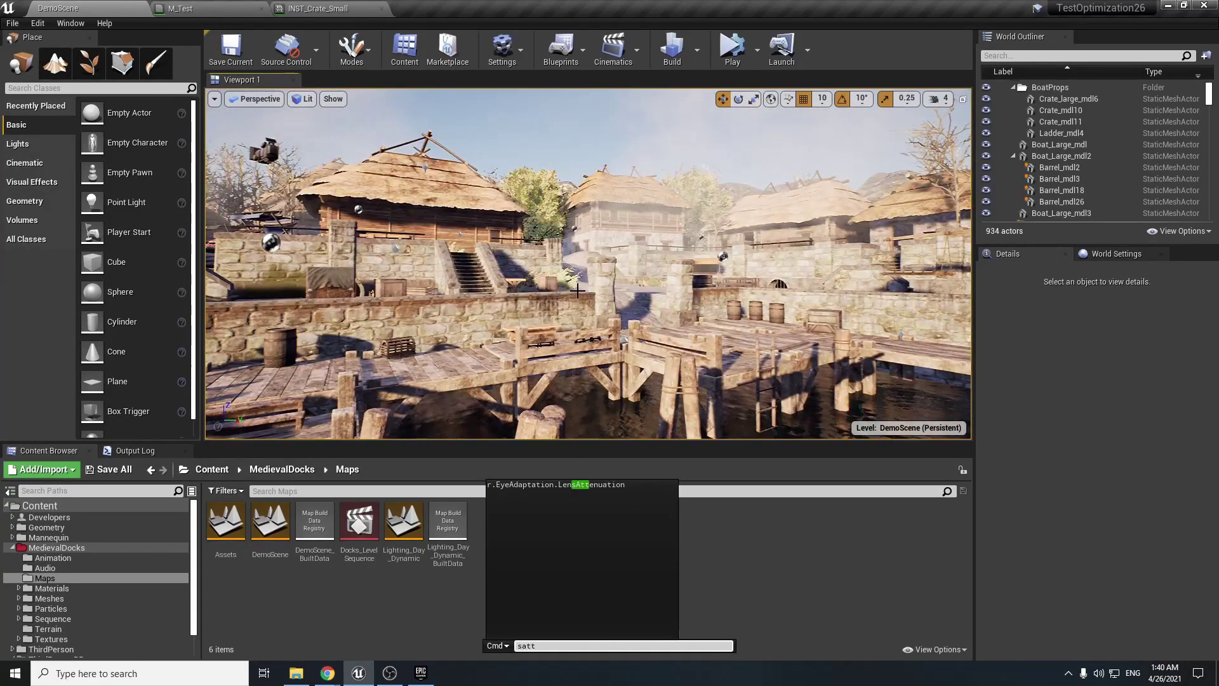
key("BackSpace")
type("at")
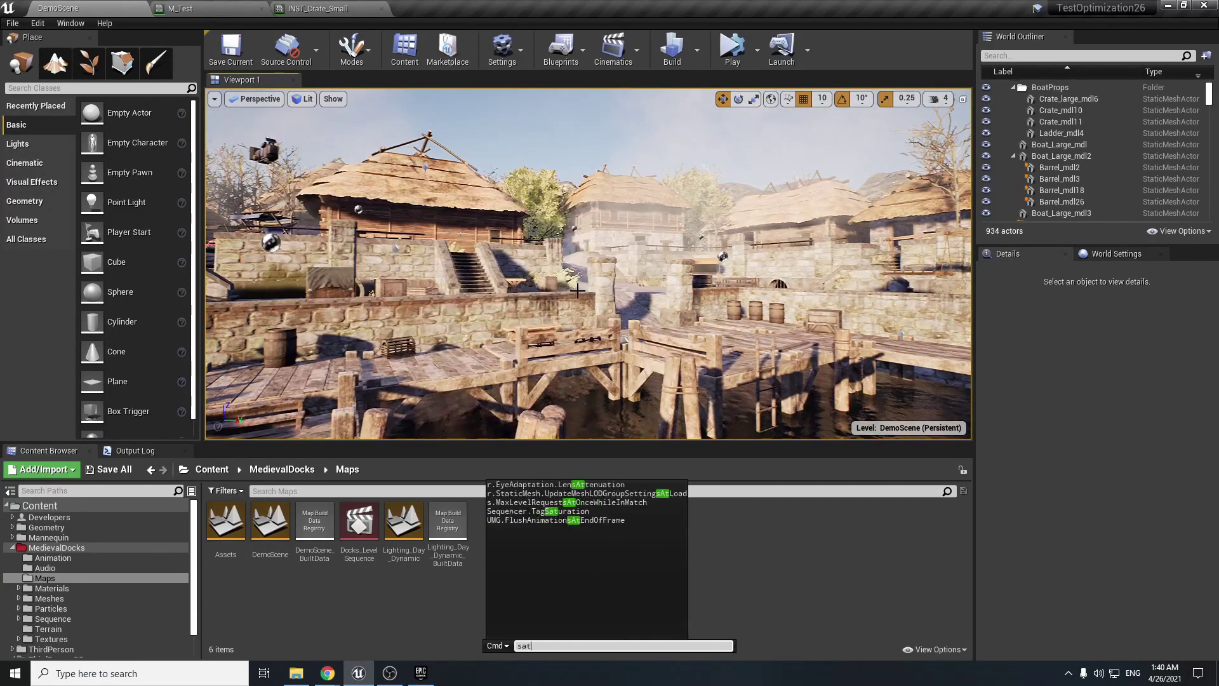
type(" no")
key("Return")
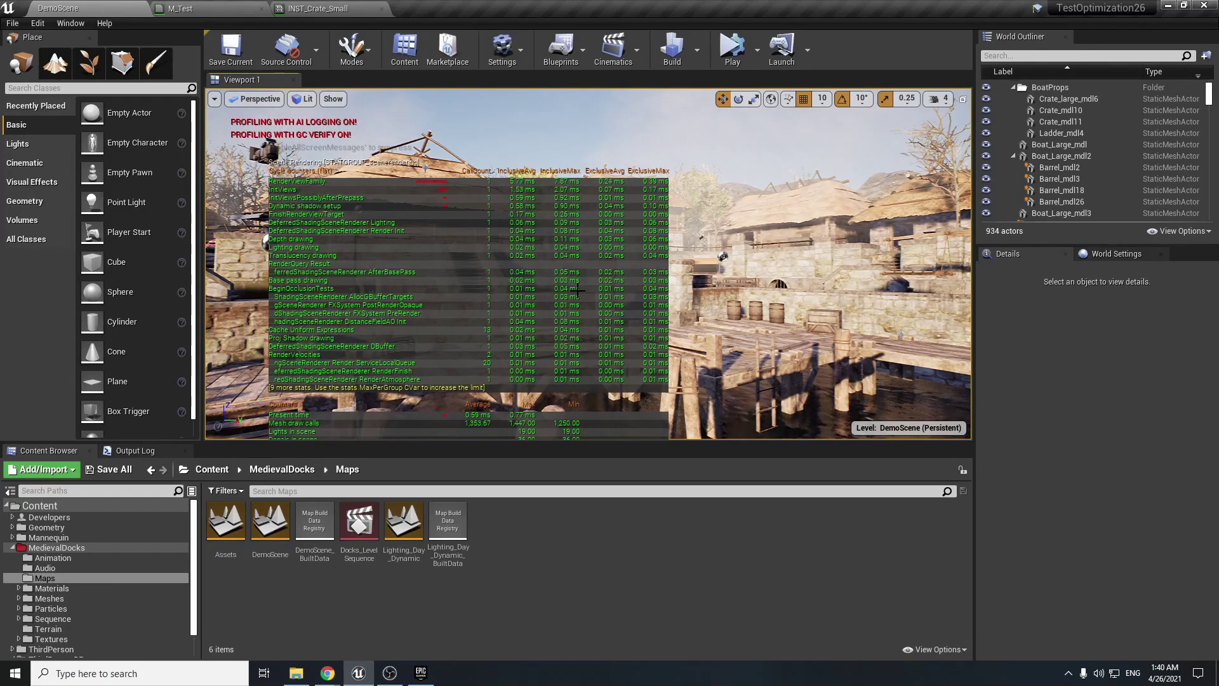
Step: Clear the scene rendering overlay from the viewport with the console command stat none
key("grave")
type("sta")
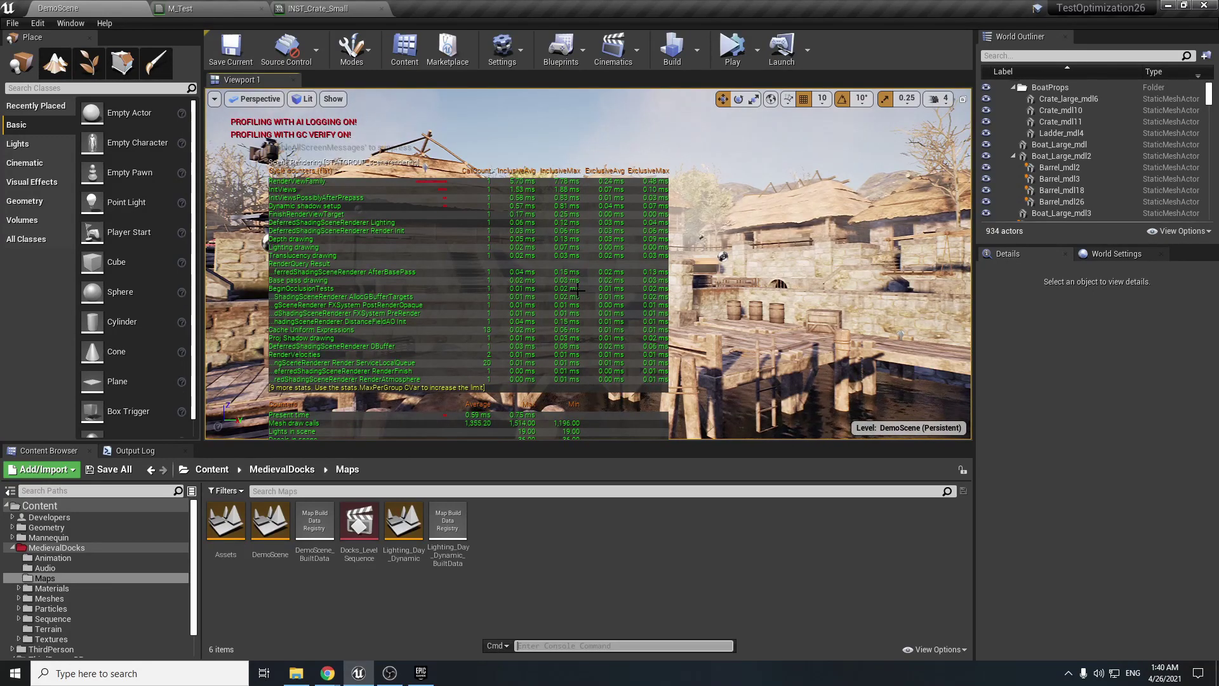
type("t none")
key("Return")
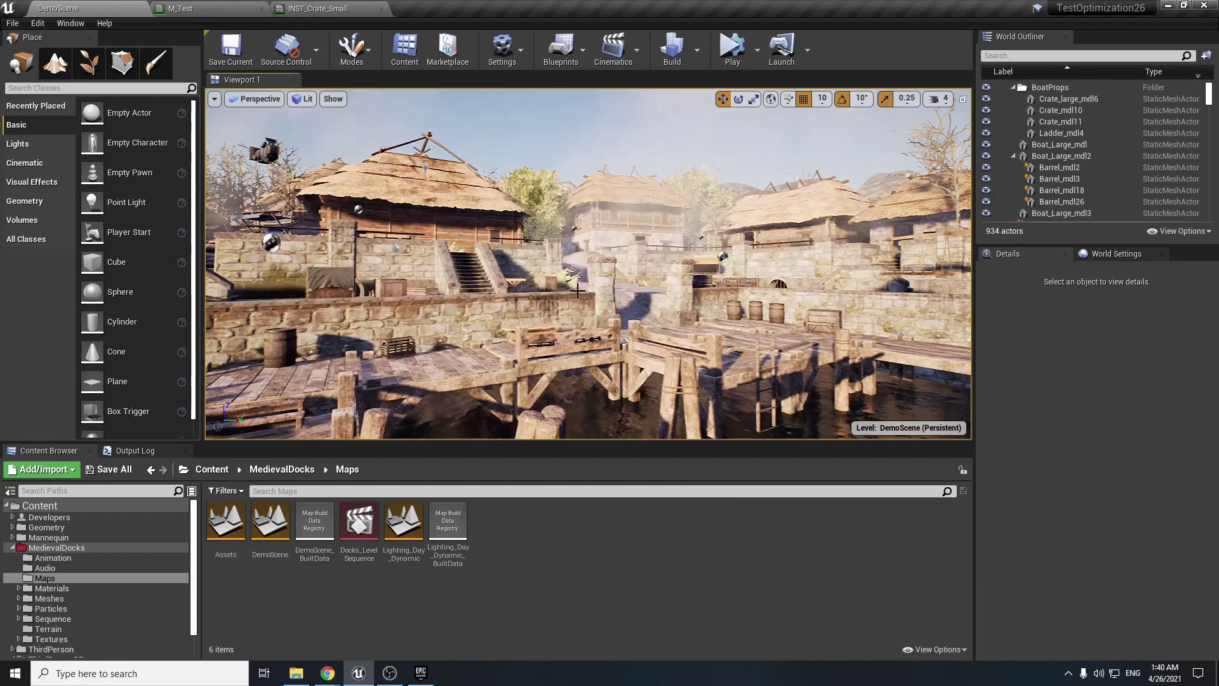
Step: Frame the village buildings and market stalls, and capture the frame's GPU timings in the GPU Visualizer
right_click_drag(577, 290, 456, 306)
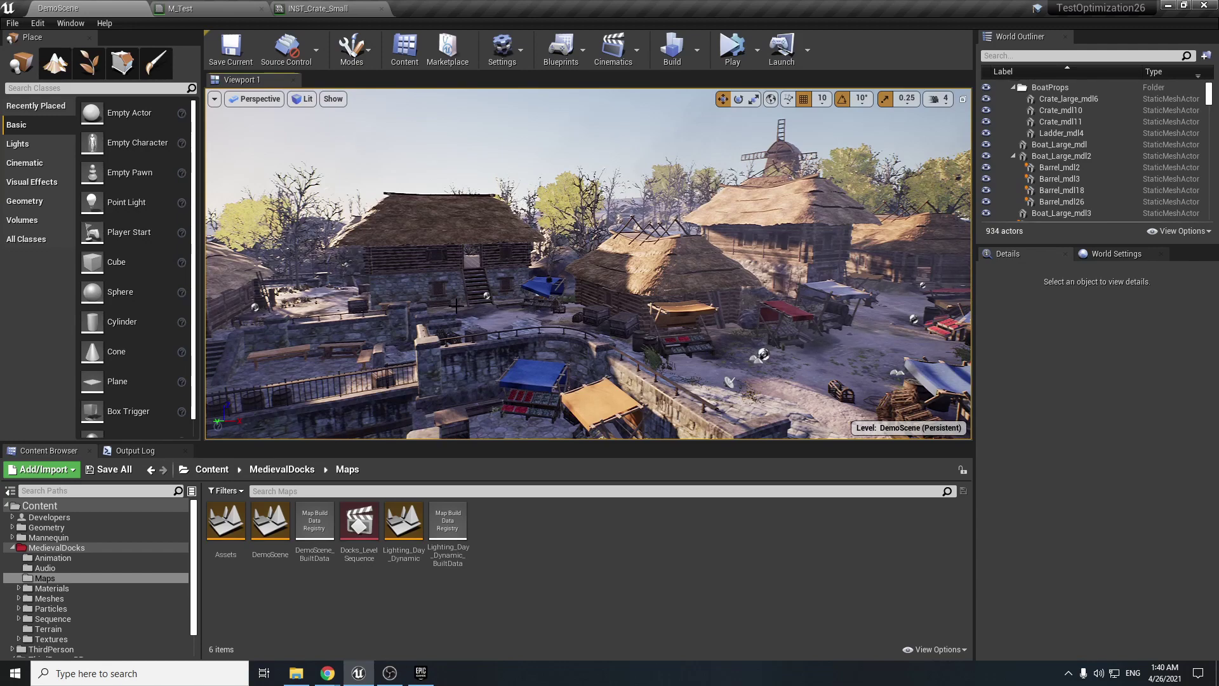
key("ctrl+shift+comma")
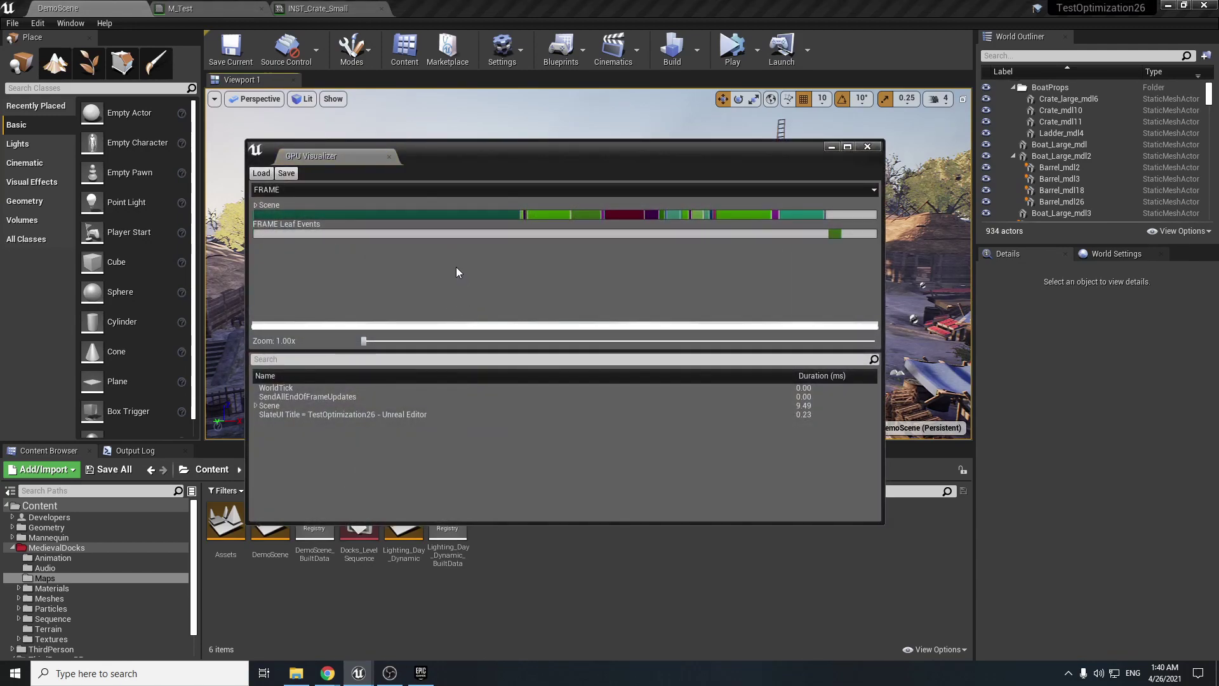
Step: Open the Scene breakdown in the GPU Visualizer and sort its render events by duration, longest first
double_click(260, 204)
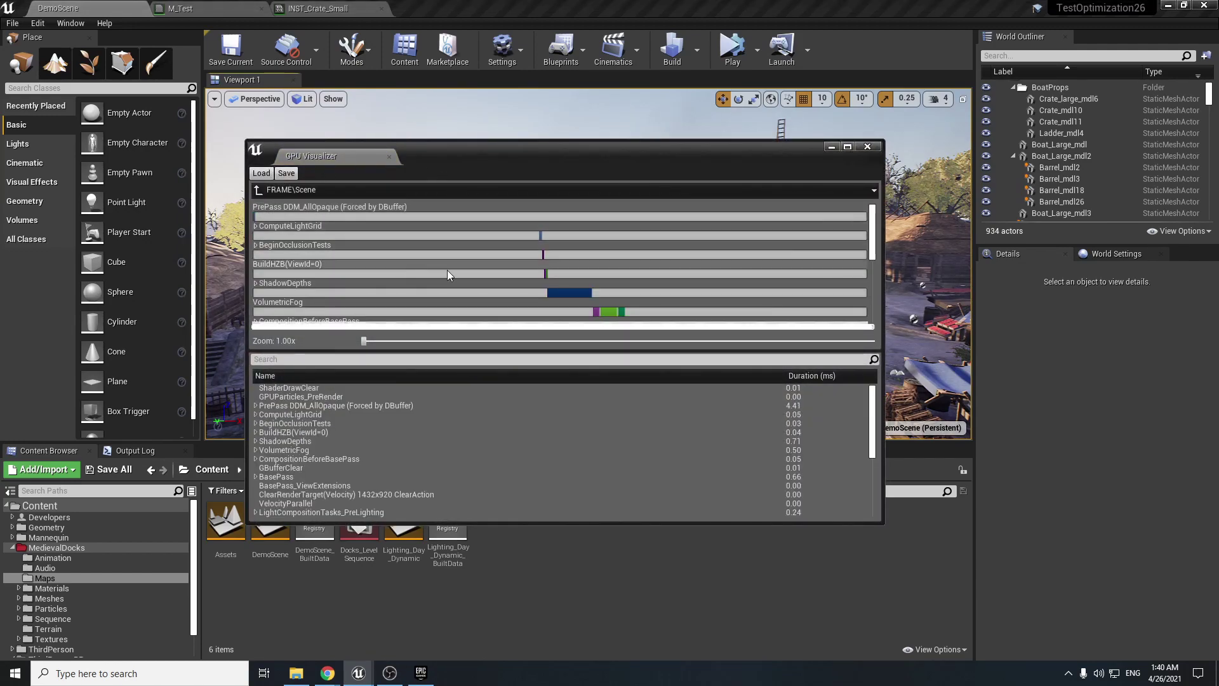
scroll(451, 269, "down", 3)
scroll(453, 268, "up", 3)
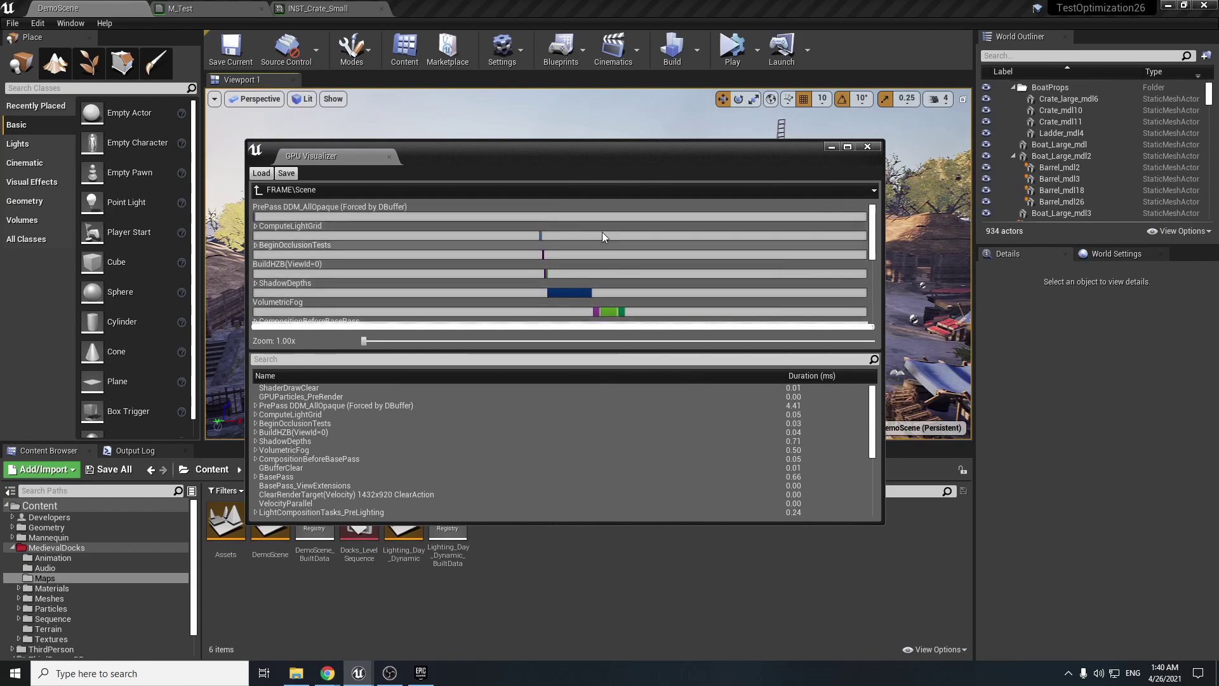
left_click(817, 387)
left_click(813, 377)
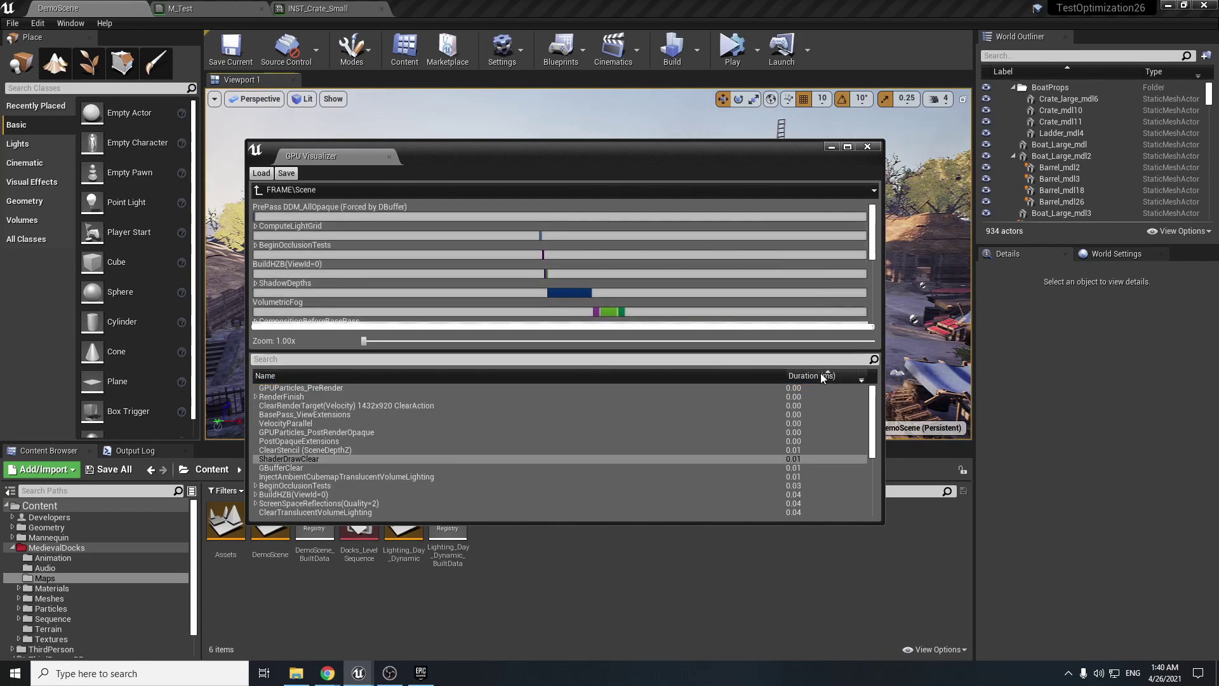
left_click(821, 376)
scroll(812, 425, "up", 5)
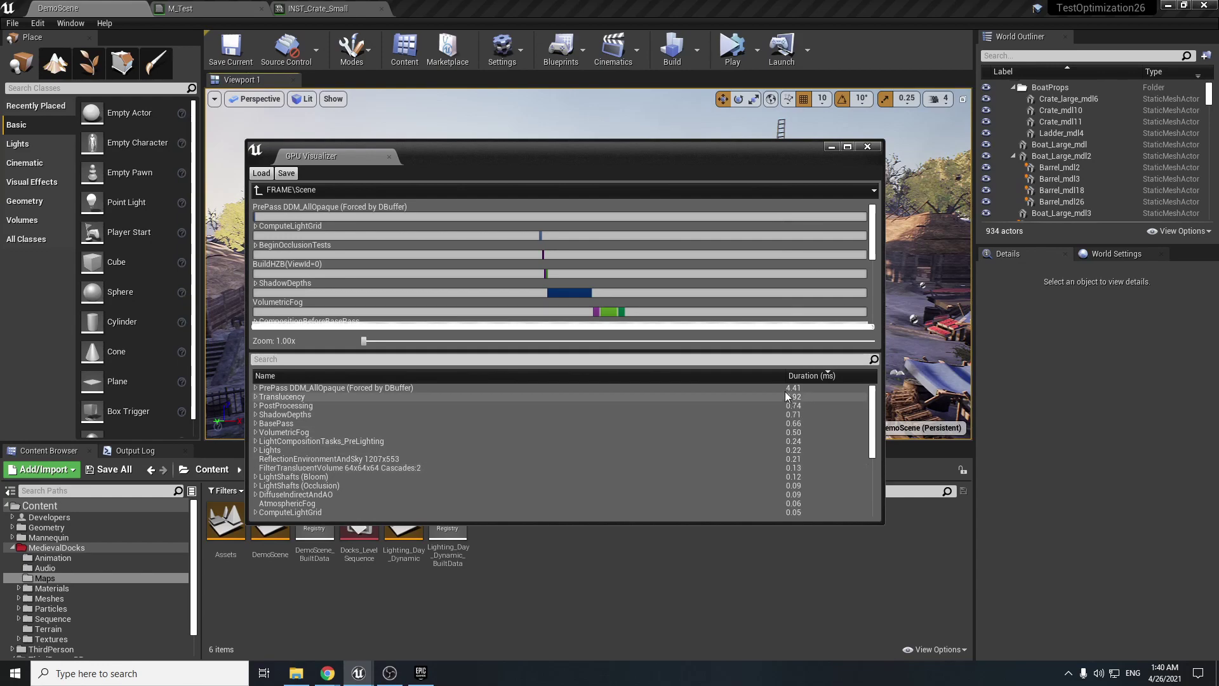
Step: Expand and collapse the PrePass DDM_AllOpaque event, and look through the Scene timeline of render passes
left_click(780, 388)
left_click(256, 387)
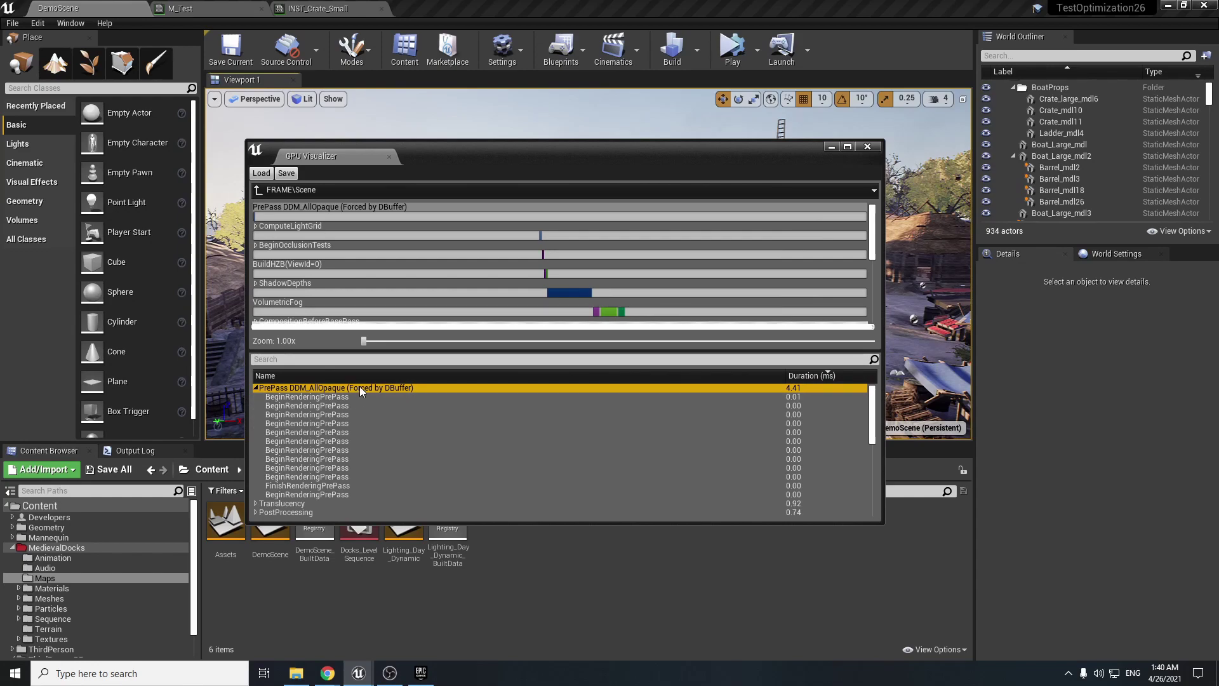
double_click(275, 390)
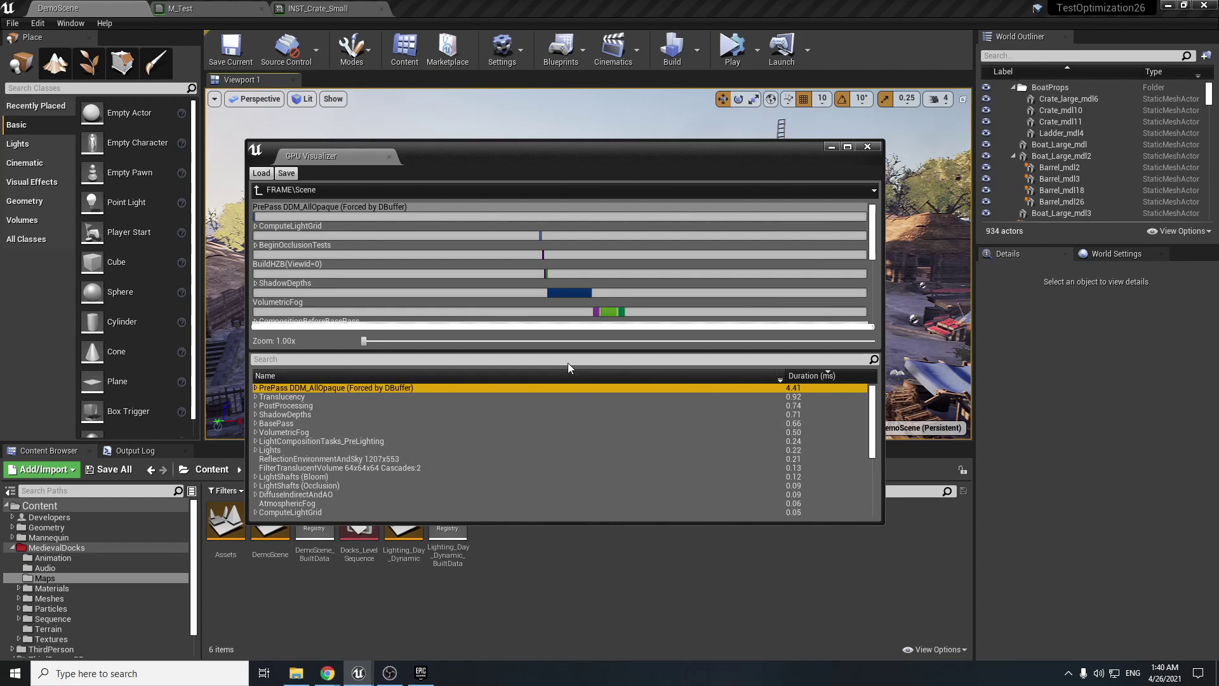
scroll(530, 279, "down", 5)
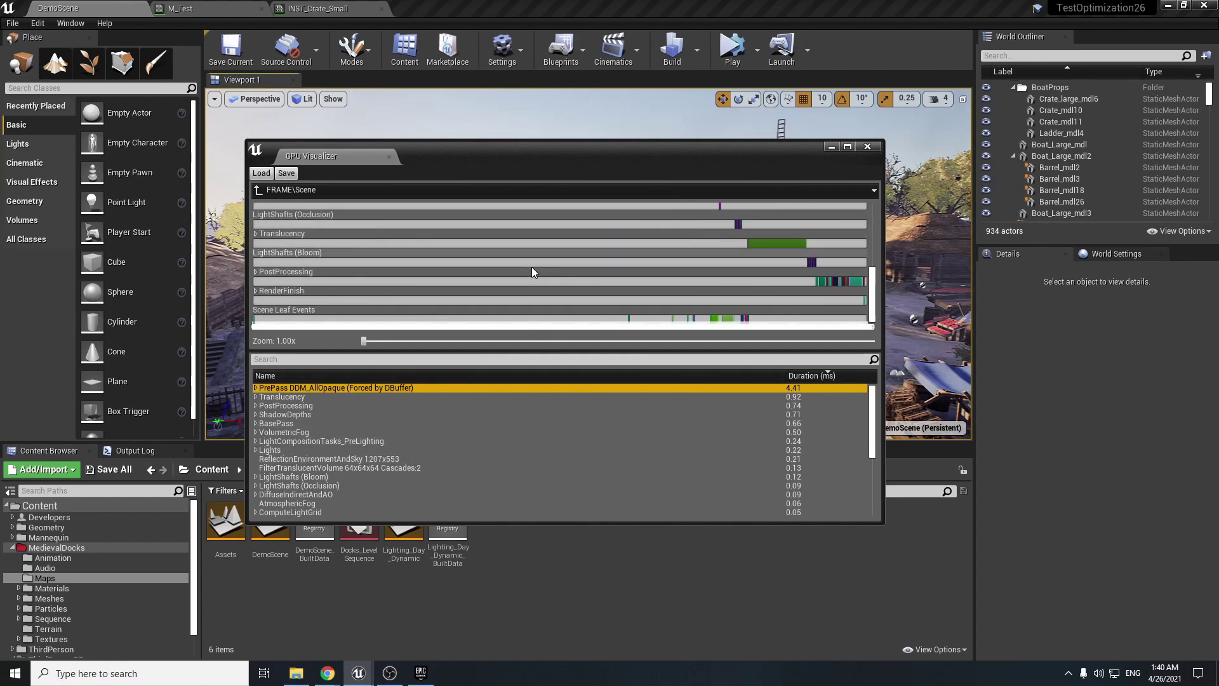
scroll(531, 267, "up", 5)
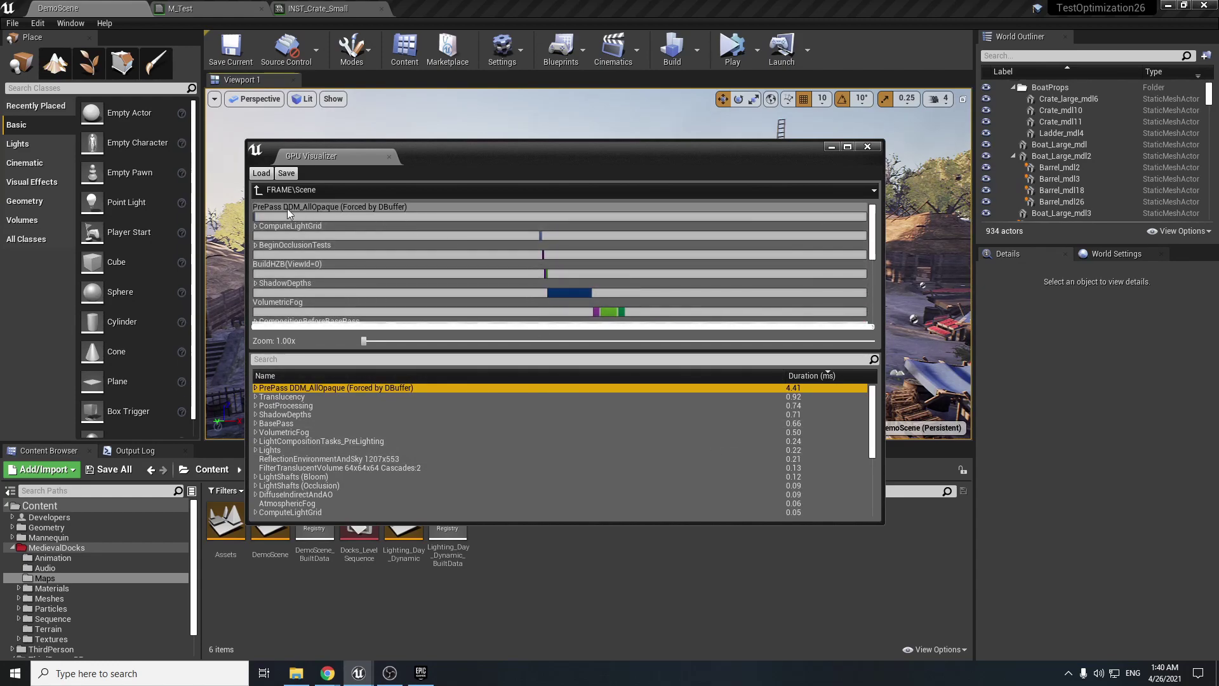
scroll(410, 235, "down", 5)
scroll(409, 235, "up", 5)
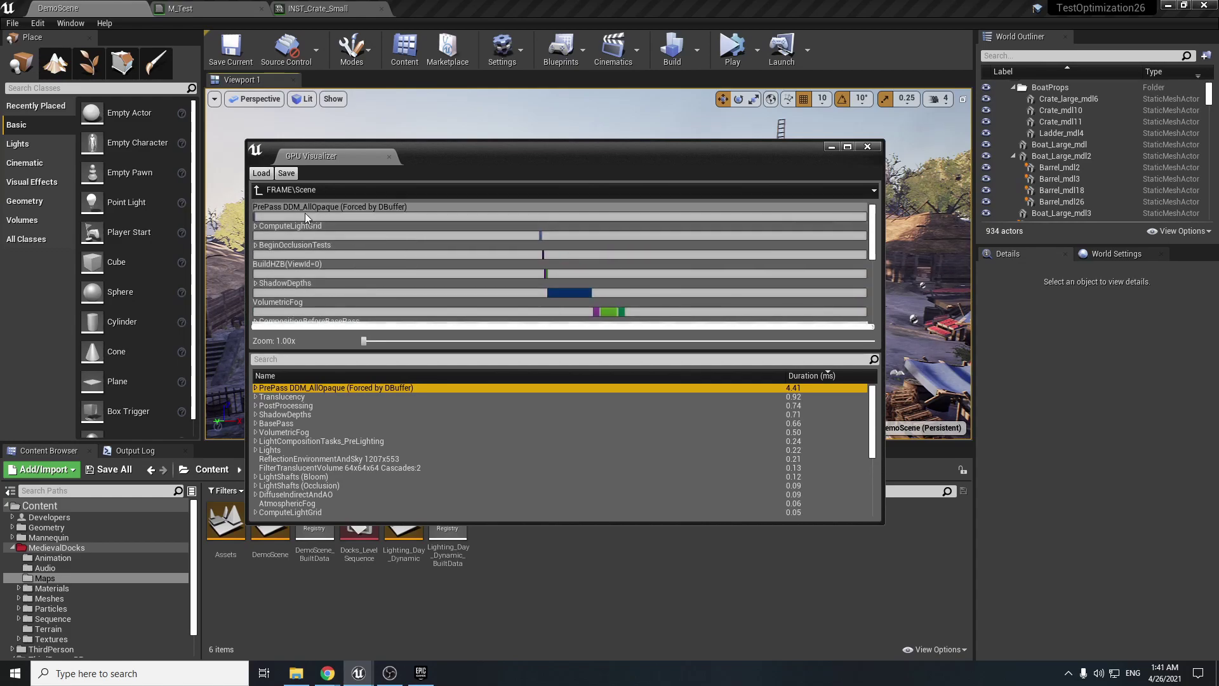
scroll(304, 212, "down", 2)
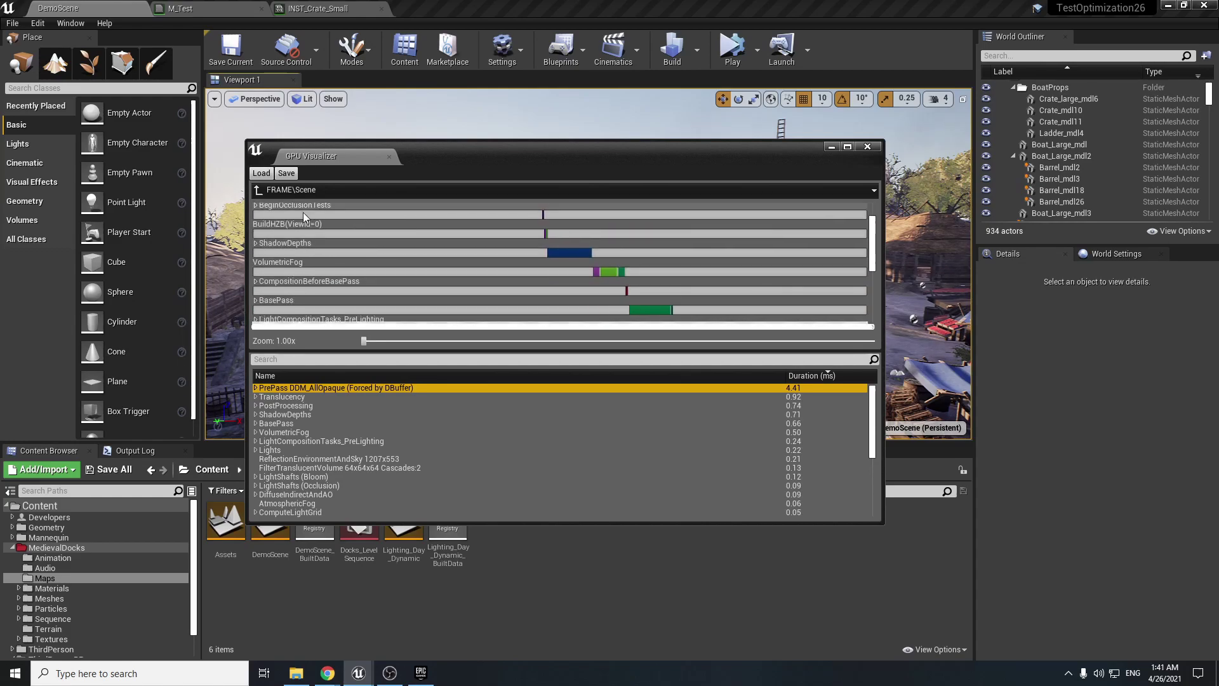
Step: Close the GPU Visualizer and select the thatched house above the stone stairs to check its material elements
left_click(867, 146)
right_click_drag(592, 278, 593, 278)
left_click(593, 278)
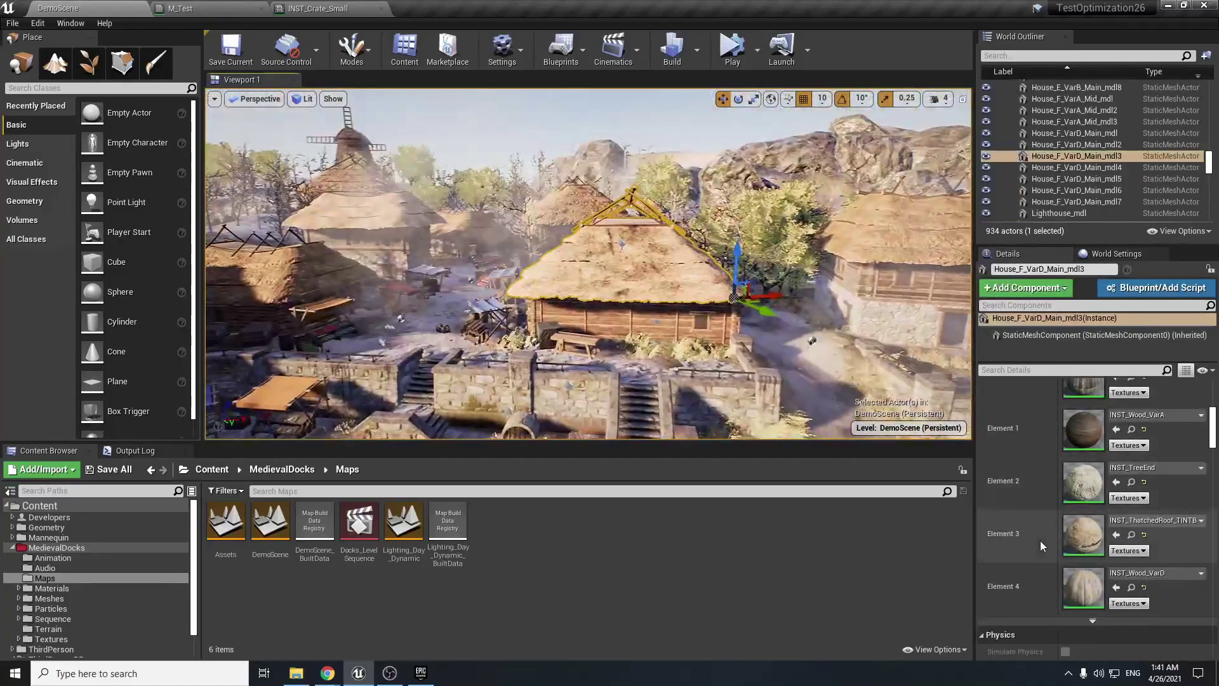
Step: Locate the Ambient_Dust emitter among the village buildings and hide its whole Particles folder in the World Outliner
left_click(892, 233)
right_click_drag(640, 257, 667, 242)
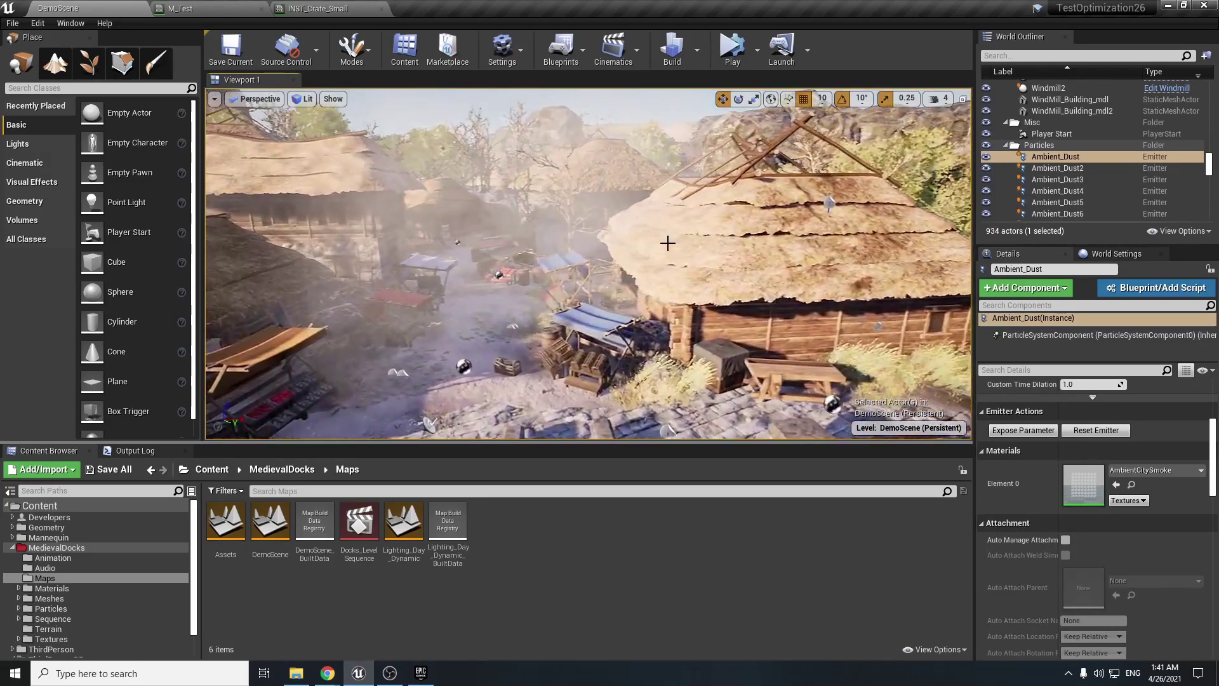
left_click(309, 326)
right_click_drag(309, 326, 308, 326)
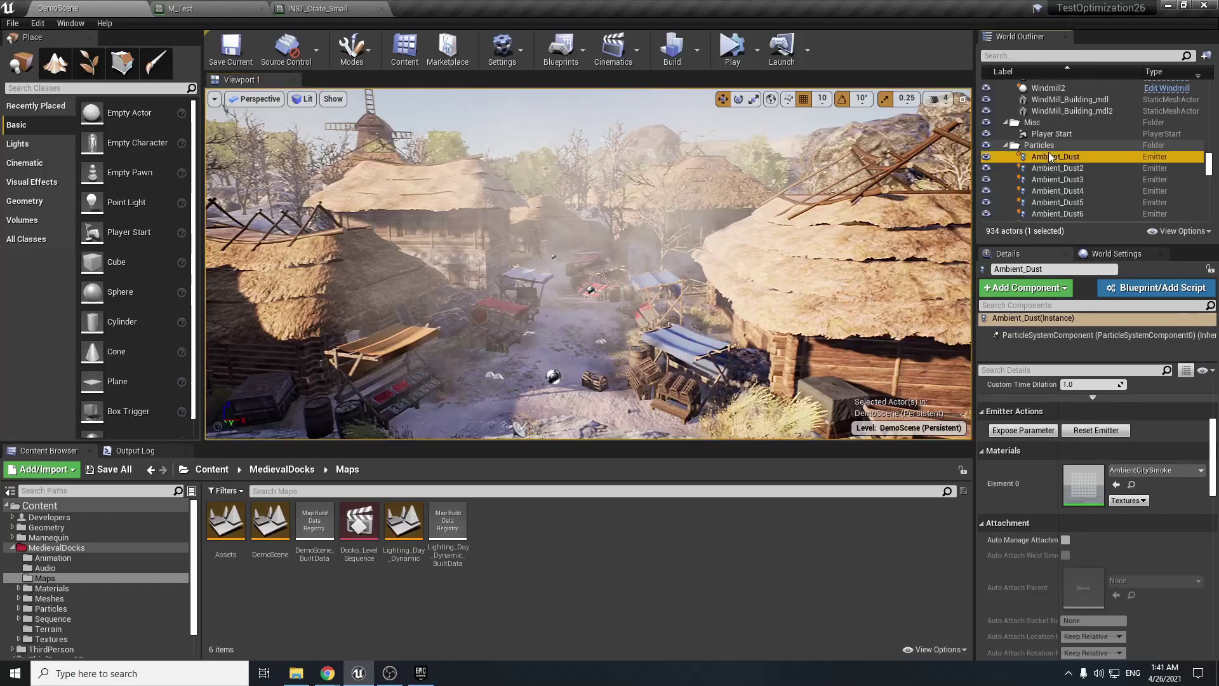
left_click(1016, 145)
left_click(984, 145)
Step: Select the thatched House_A_VarA building beside the market stalls and move it slightly upward
right_click_drag(826, 254, 825, 254)
left_click(826, 254)
left_click(587, 185)
left_click(489, 260)
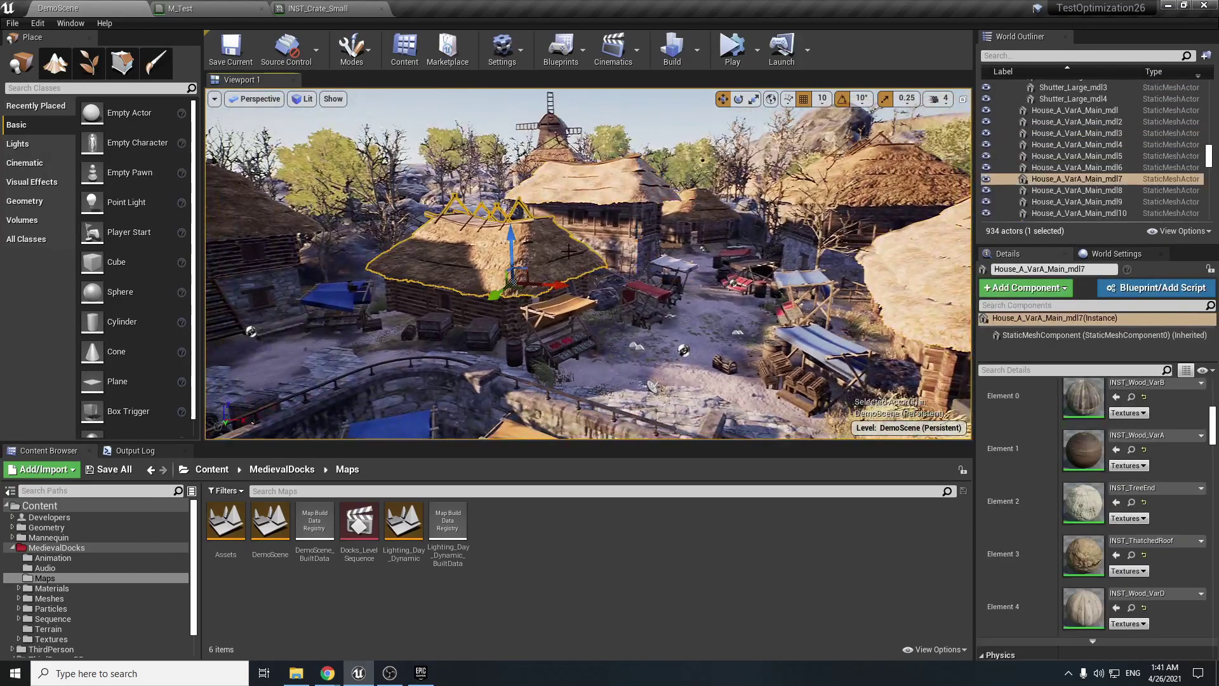
left_click_drag(509, 244, 510, 227)
right_click_drag(510, 228, 510, 227)
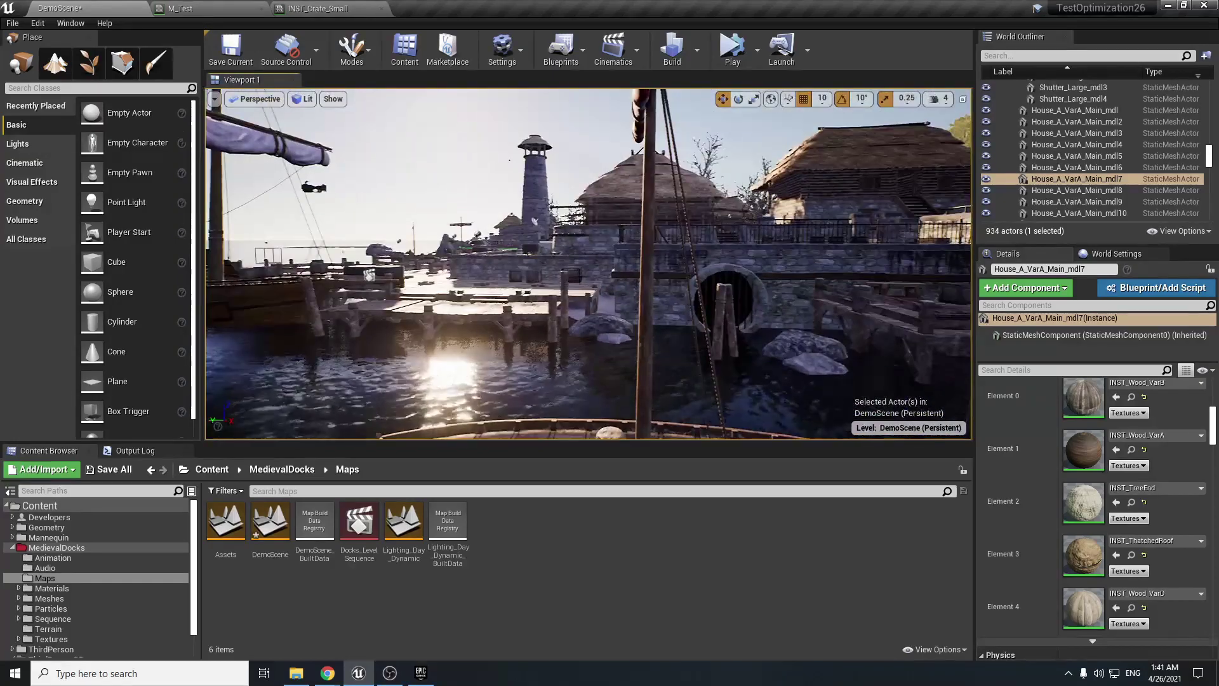
Step: Select the railed seawall corner beside the docks together with the adjoining seawall and stone wall sections
left_click(724, 279)
right_click_drag(558, 283, 558, 283)
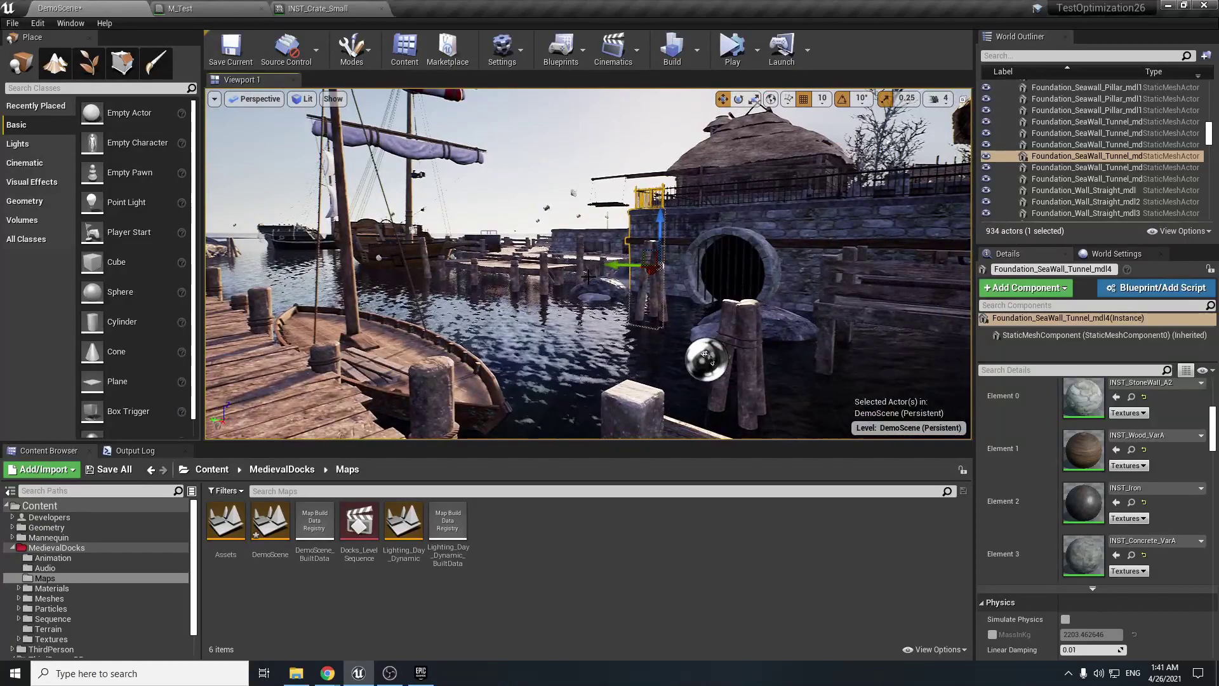
right_click_drag(558, 284, 558, 284)
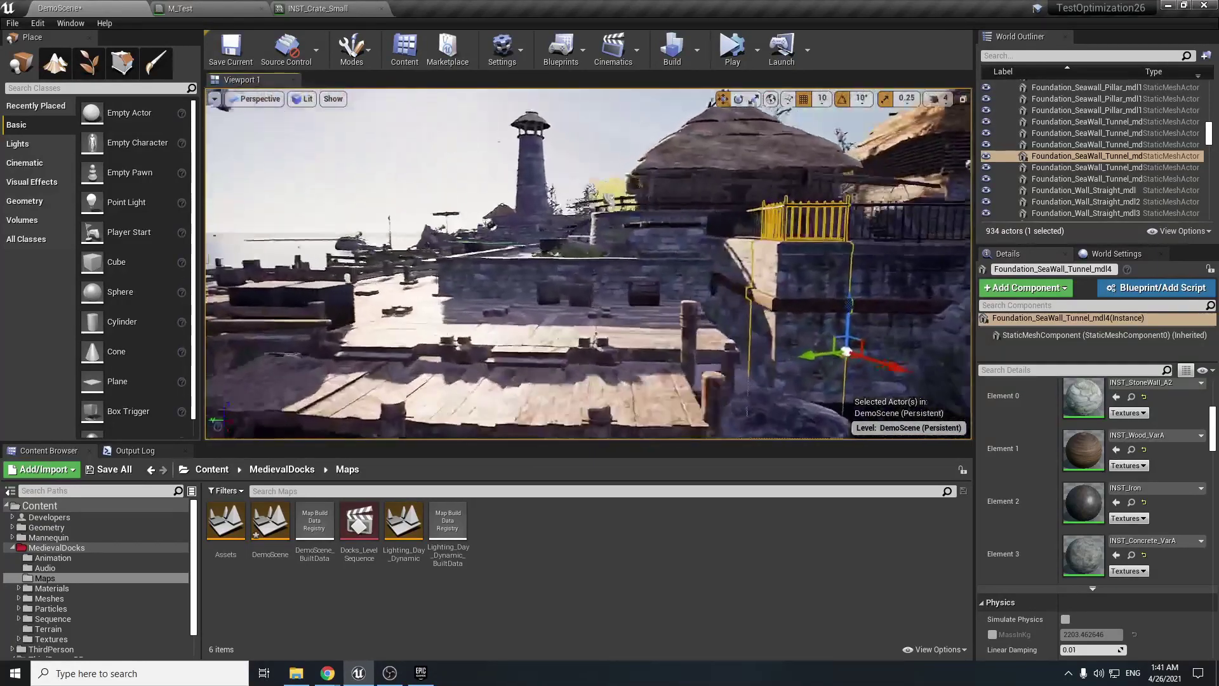
left_click(765, 267, "ctrl")
left_click(616, 274, "ctrl")
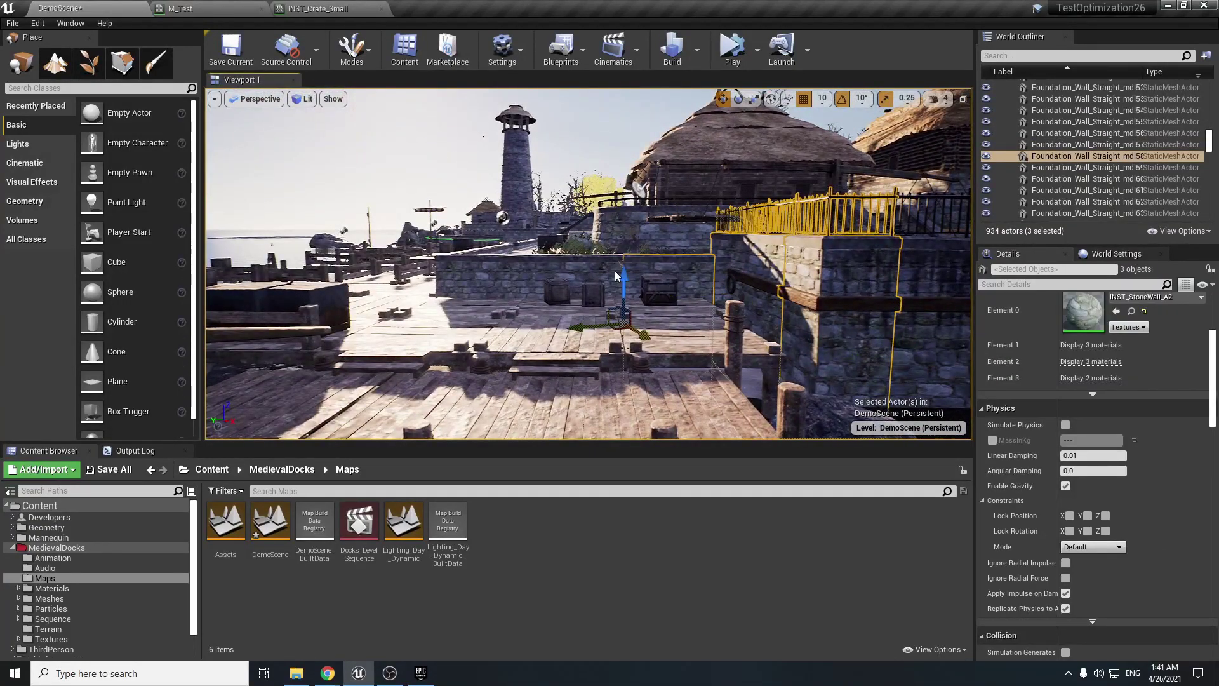
Step: Extend the selection with the remaining stone walls around the dock terrace and the seawall section containing the round tunnel
right_click_drag(504, 271, 504, 271)
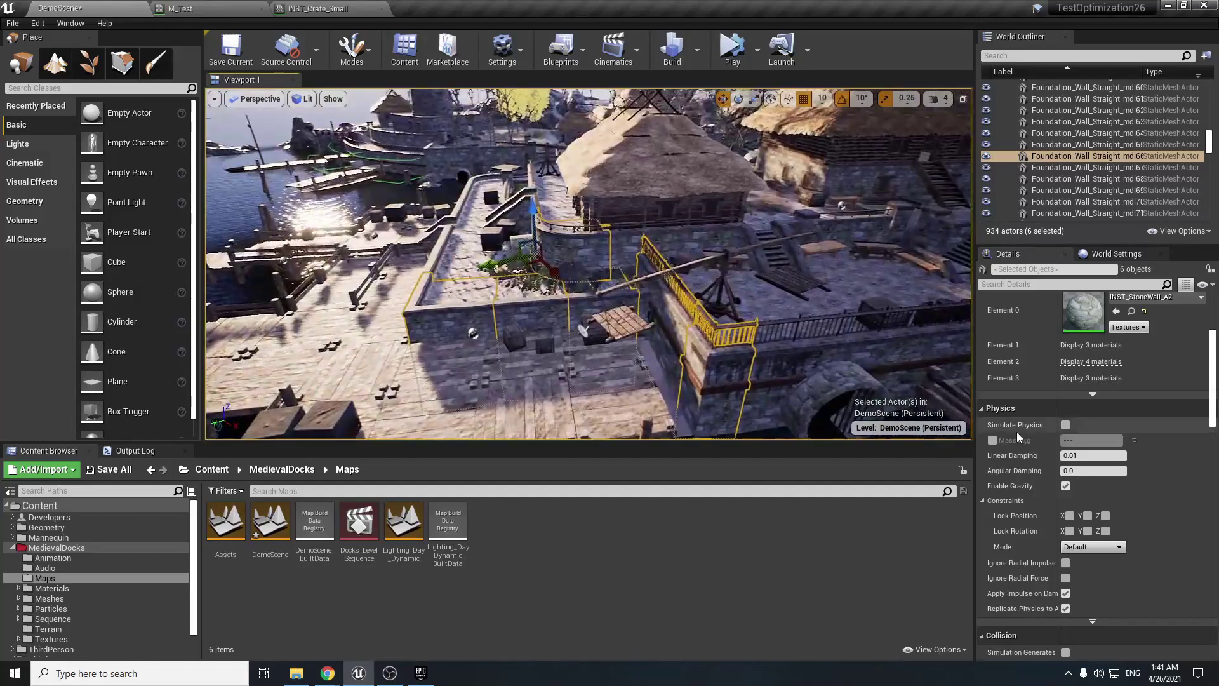
scroll(1072, 448, "up", 1)
scroll(1073, 448, "up", 1)
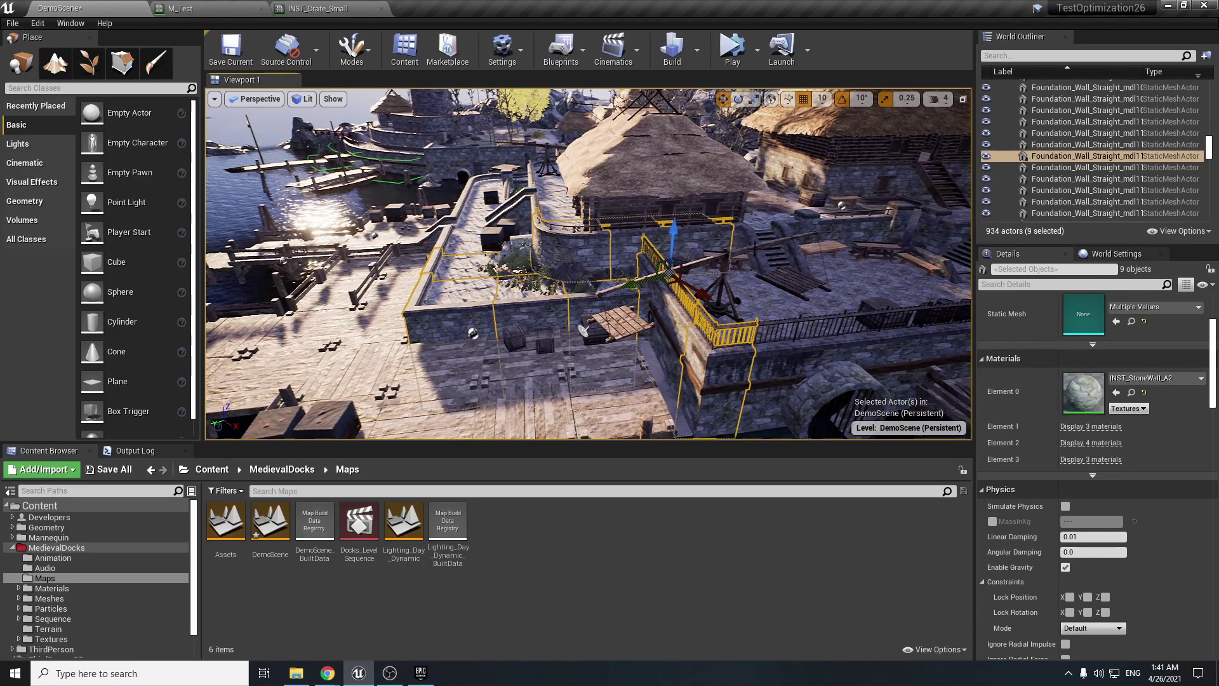
right_click_drag(598, 336, 598, 336)
left_click(597, 335, "ctrl")
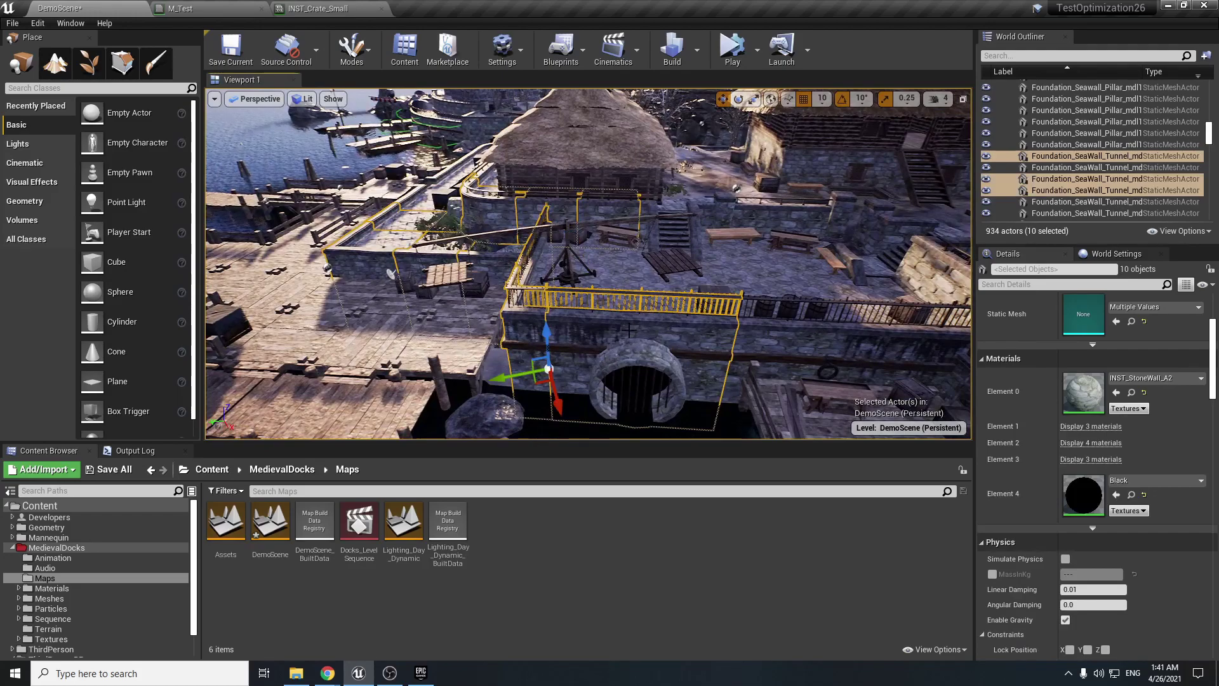
Step: Add the railed seawall sections past the tunnel and the stone pillar between them to the selection
right_click_drag(762, 317, 953, 324)
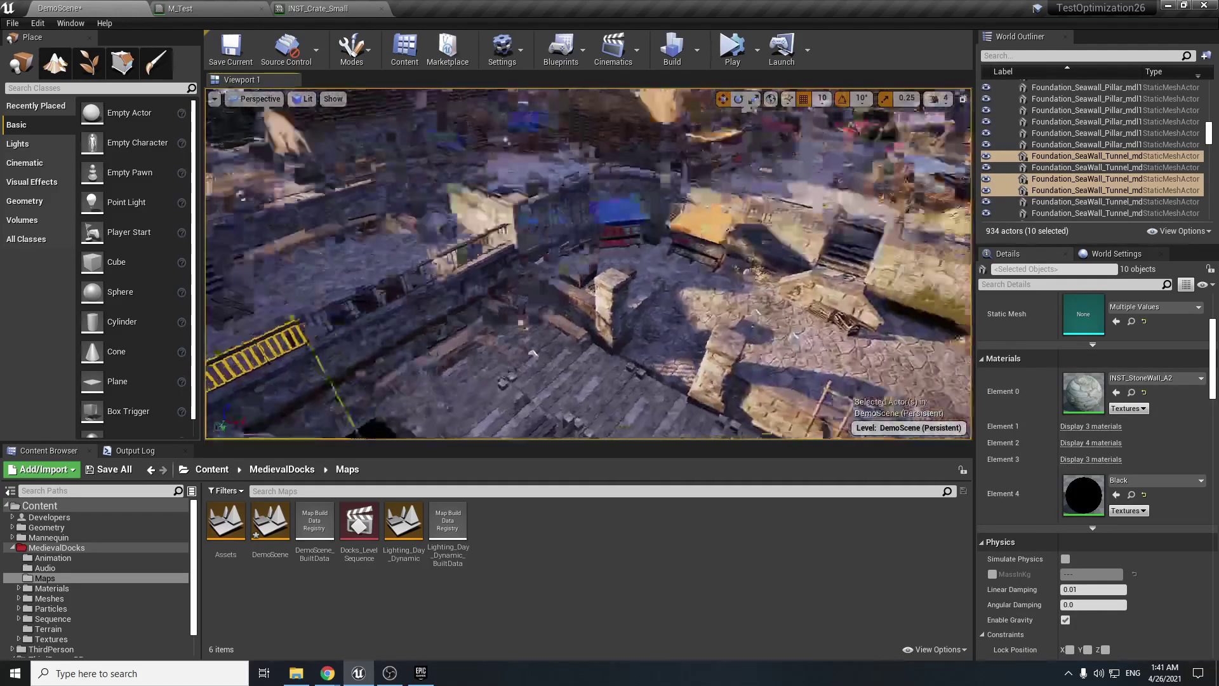
right_click_drag(588, 263, 586, 197)
right_click_drag(588, 263, 686, 244)
left_click(610, 240, "ctrl")
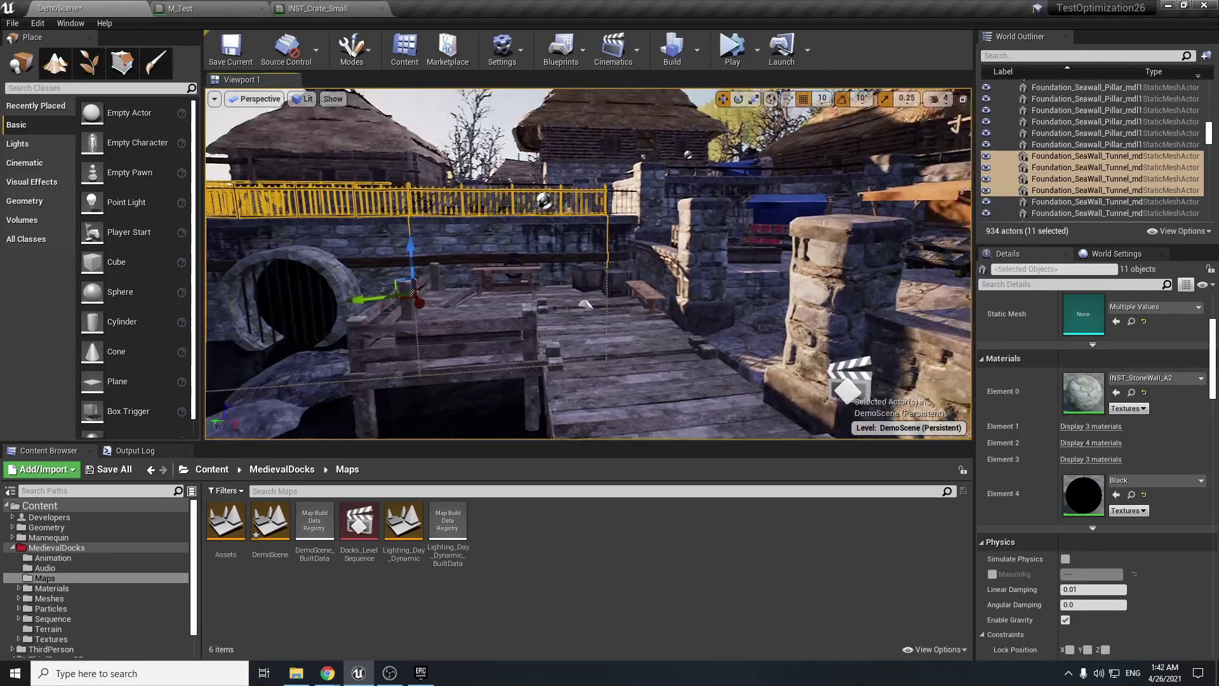
left_click(652, 214, "ctrl")
left_click(626, 204, "ctrl")
Step: Add the outer corner wall, the other stone pillars, the stairs and the rear terrace walls to the selection
mouse_move(626, 204)
right_mouse_down()
mouse_move(635, 219)
mouse_move(644, 202)
right_mouse_up()
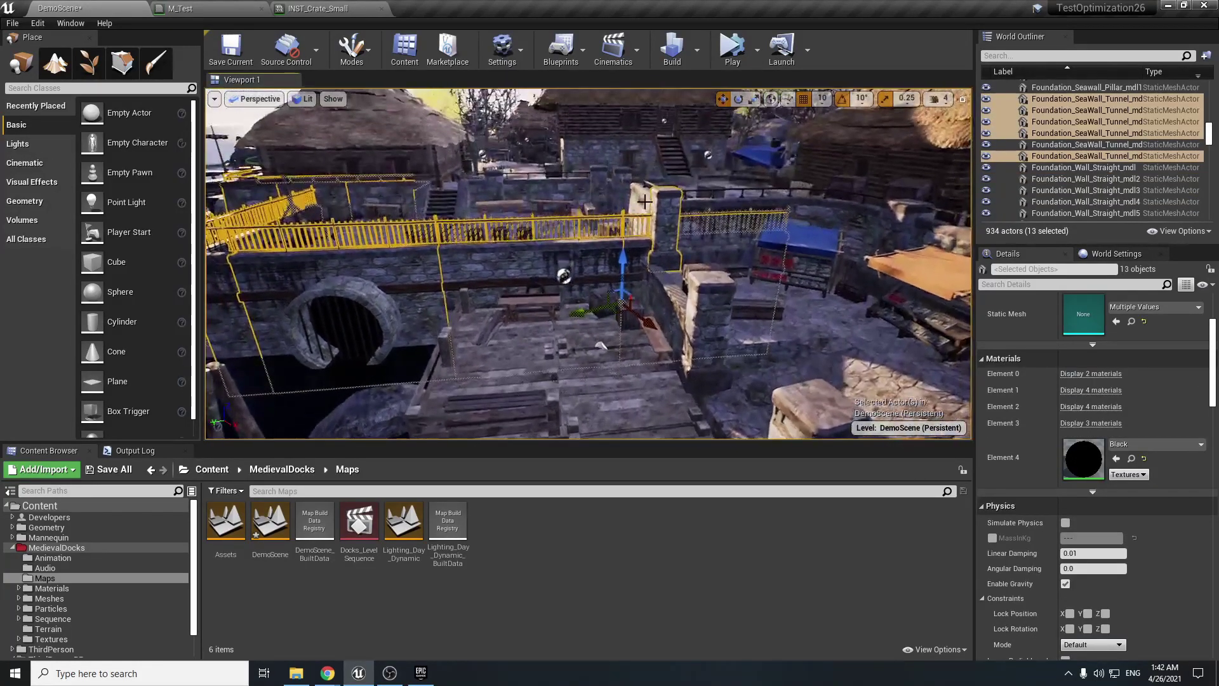
left_click(645, 201, "ctrl")
left_click(601, 188, "ctrl")
left_click(581, 190, "ctrl")
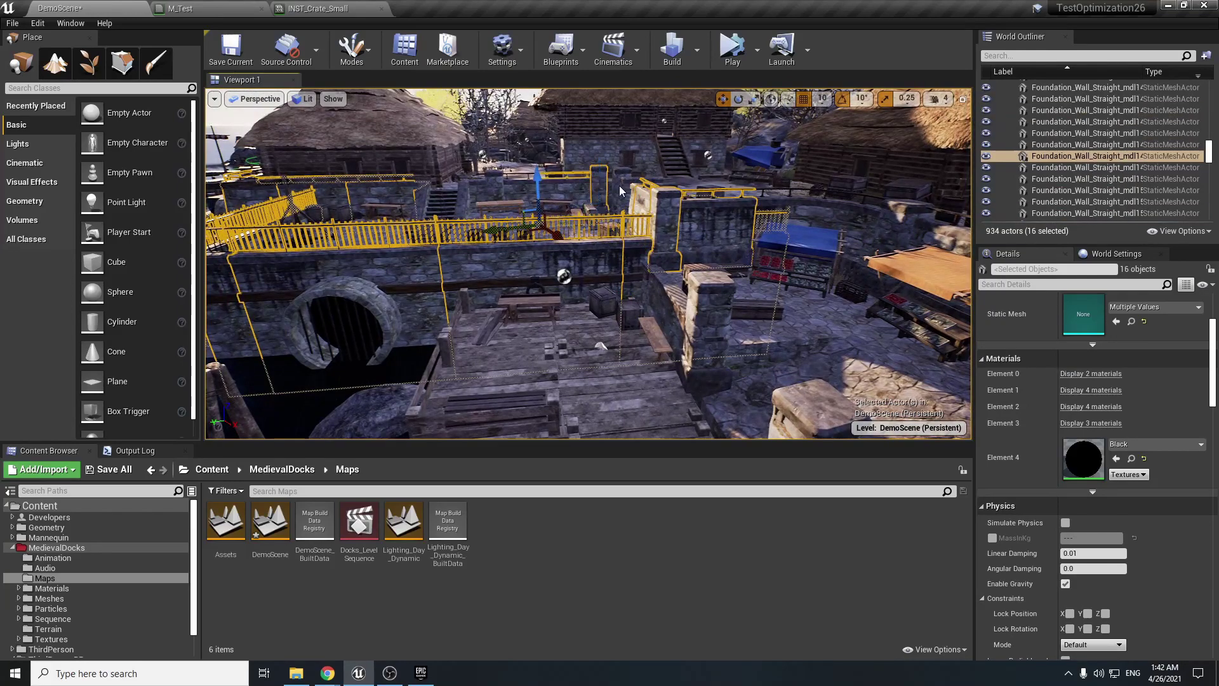
left_click(622, 191, "ctrl")
left_click(611, 191, "ctrl")
left_click(556, 195, "ctrl")
left_click(549, 189, "ctrl")
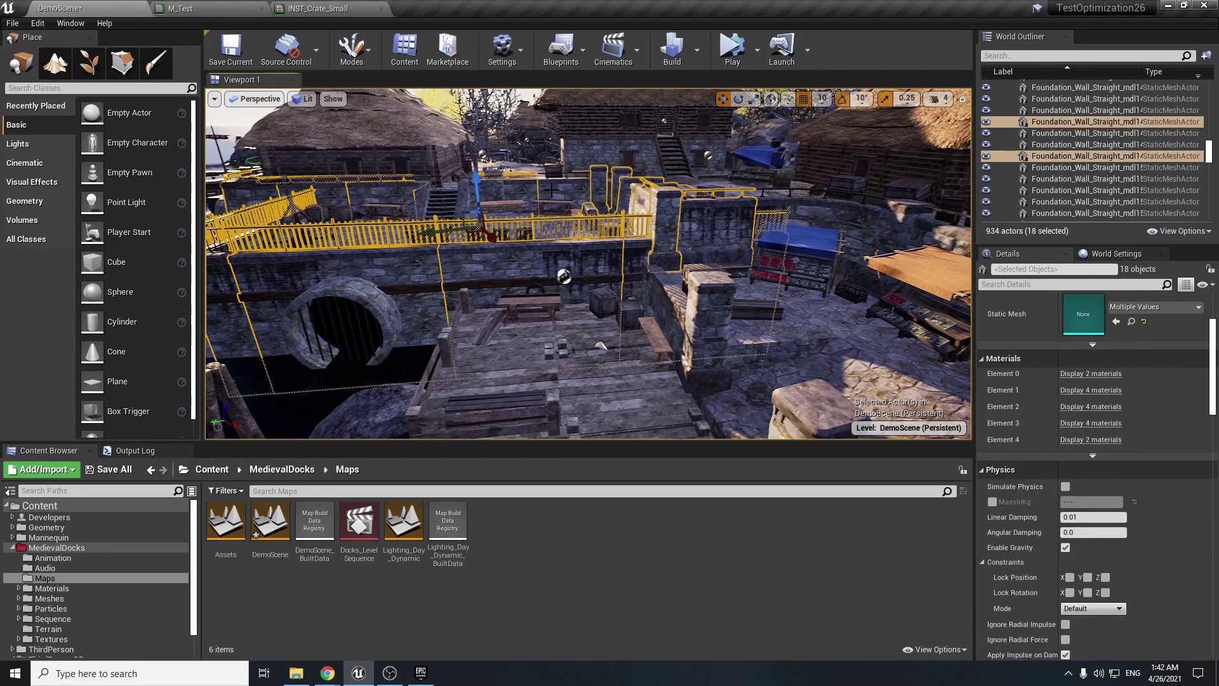
left_click(461, 189, "ctrl")
left_click(563, 188, "ctrl")
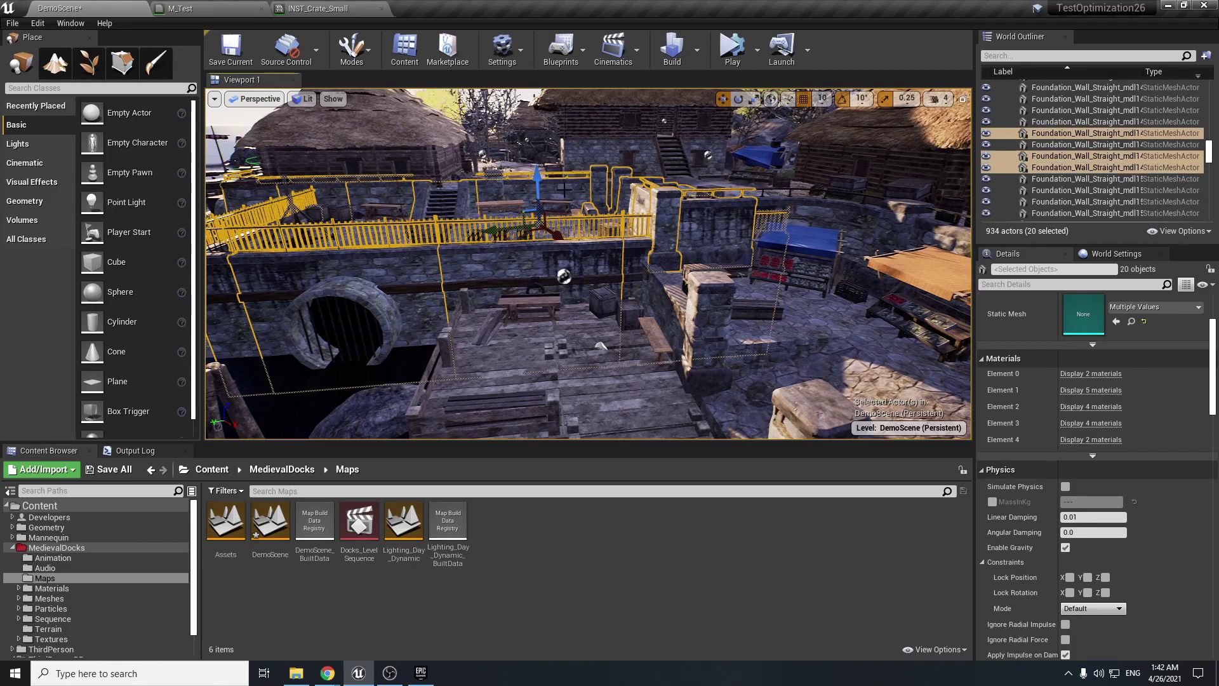
Step: Review the selected foundation pieces around the terrace and open the Merge Actors tool for them
key("s")
right_click_drag(579, 248, 467, 295)
key("w")
key("s")
key("s")
key("w")
key("s")
left_click(70, 23)
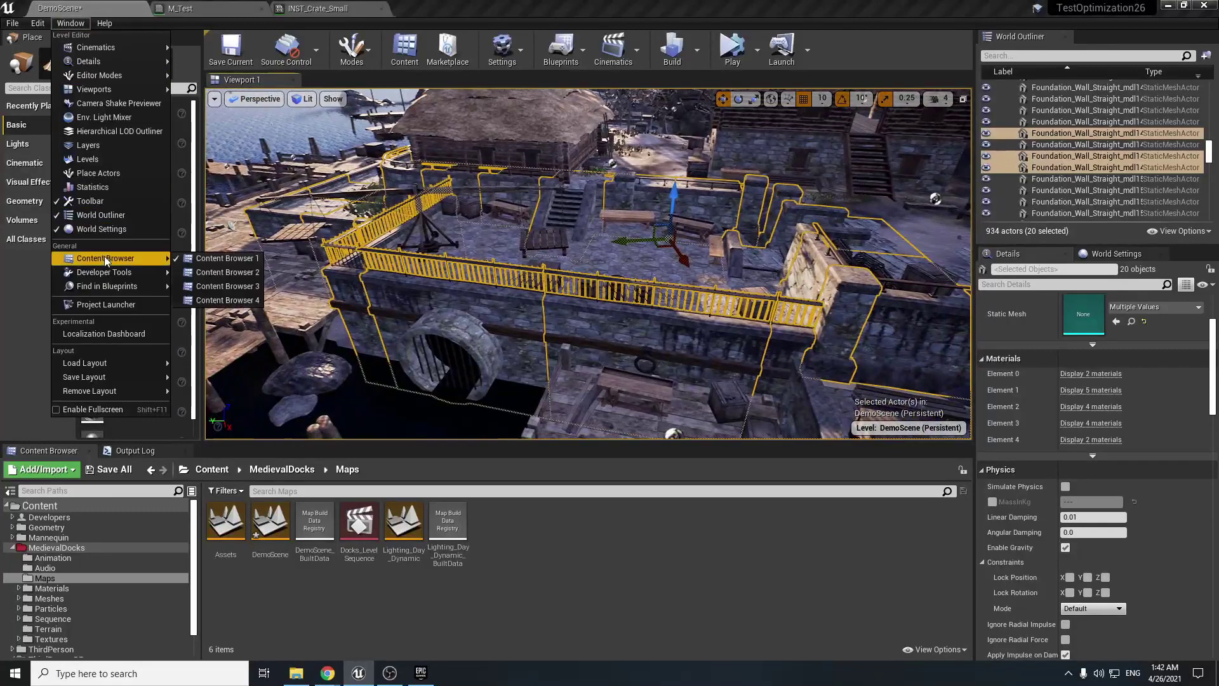
mouse_move(152, 273)
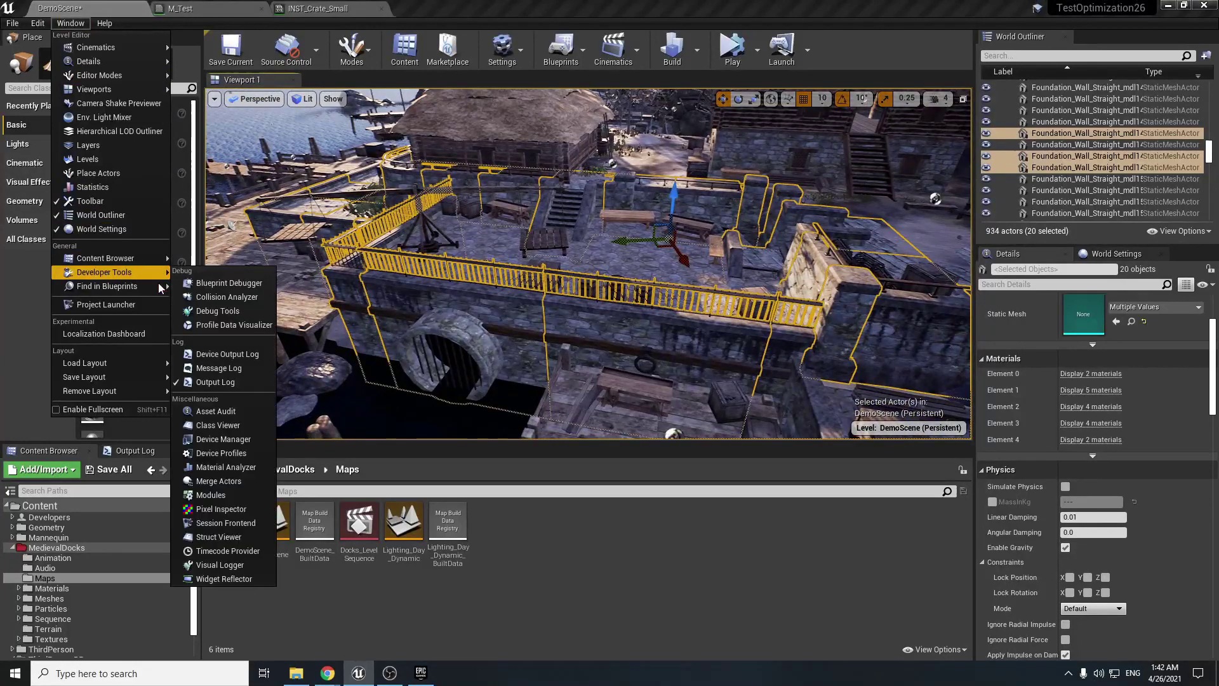
left_click(218, 480)
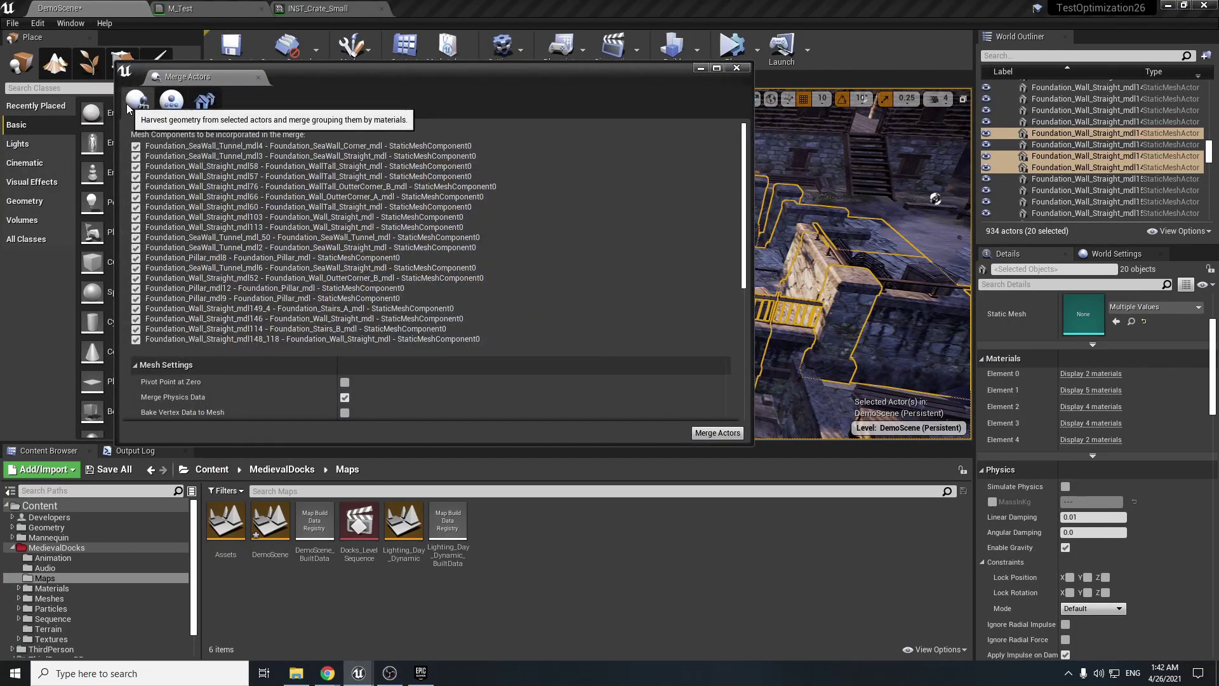
Step: Merge the selected actors with the instancing method into InstancedStaticMeshComponents, keeping the originals as editor only, and close the tool
left_click(205, 100)
scroll(532, 340, "down", 2)
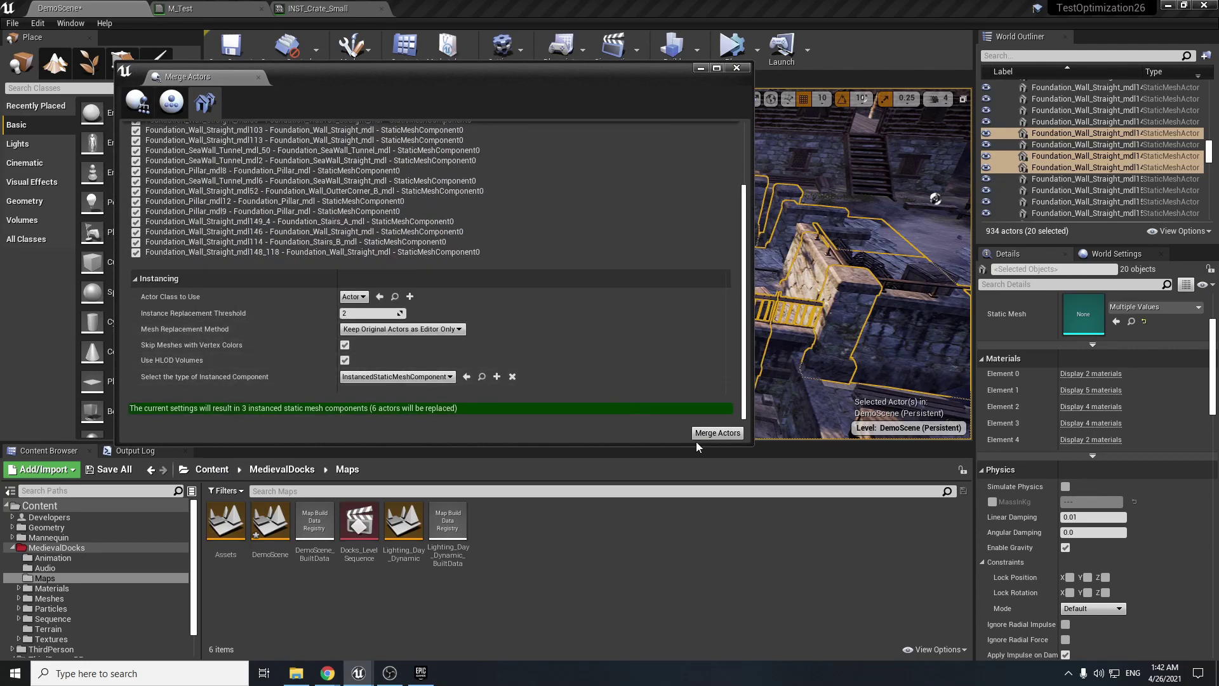
left_click(717, 433)
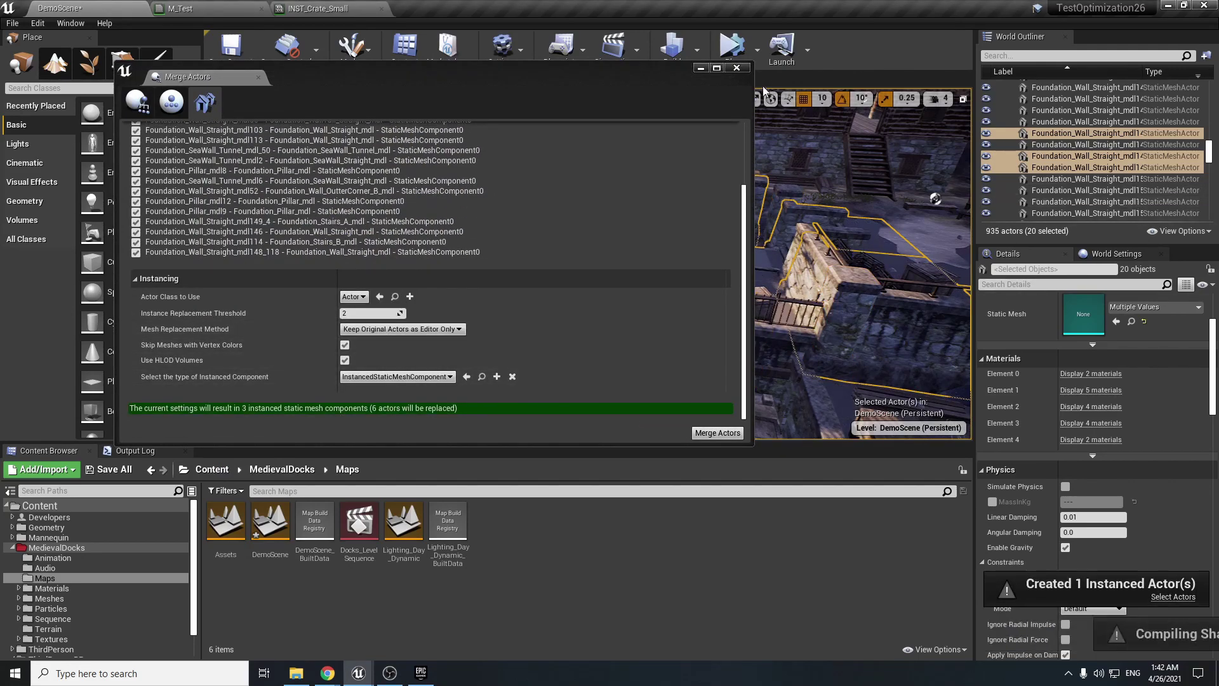
left_click(737, 67)
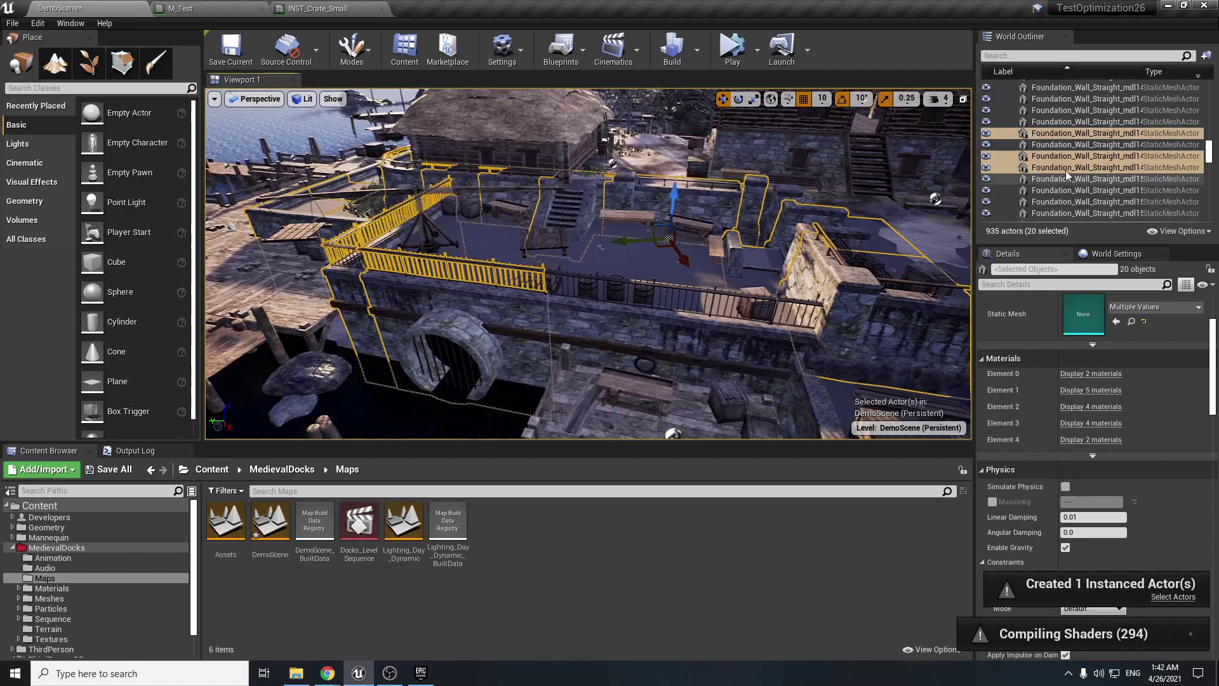
Step: Select the new instanced actor at the railed seawall and inspect the mesh and materials of InstancedStaticMeshComponent_0
scroll(1065, 176, "up", 4)
key("s")
right_click_drag(794, 235, 743, 247)
left_click(579, 254)
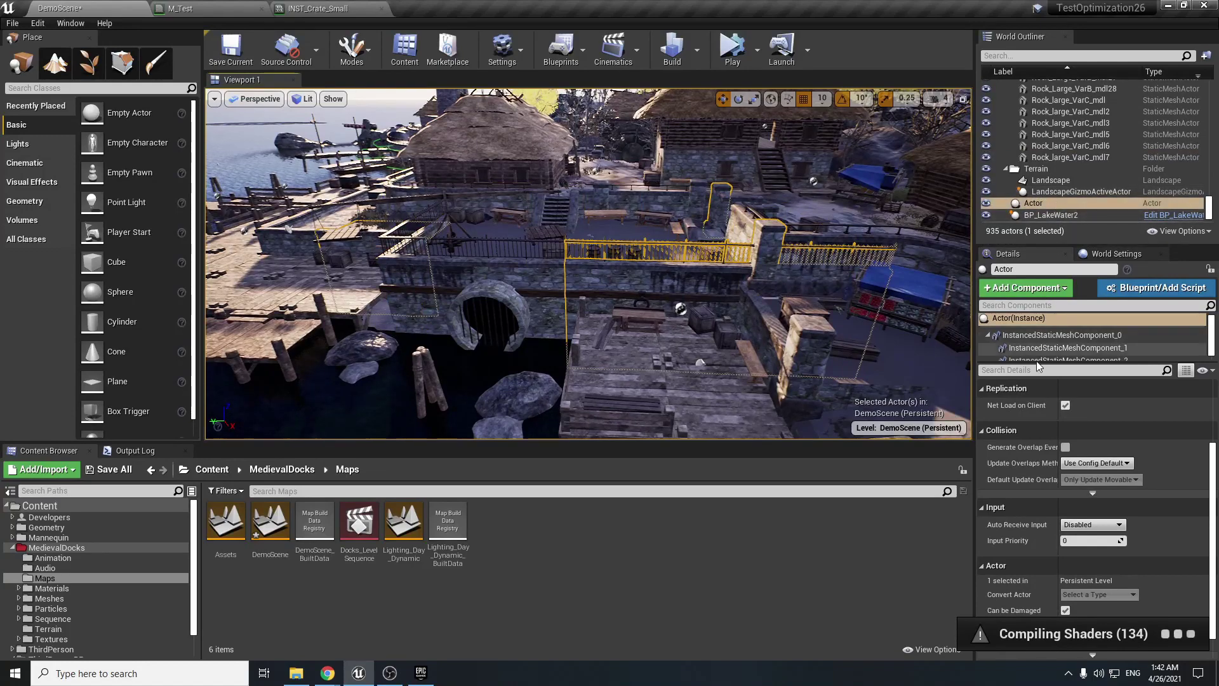
mouse_move(1065, 359)
left_mouse_down()
mouse_move(1065, 385)
mouse_move(1065, 370)
left_mouse_up()
left_click(1052, 335)
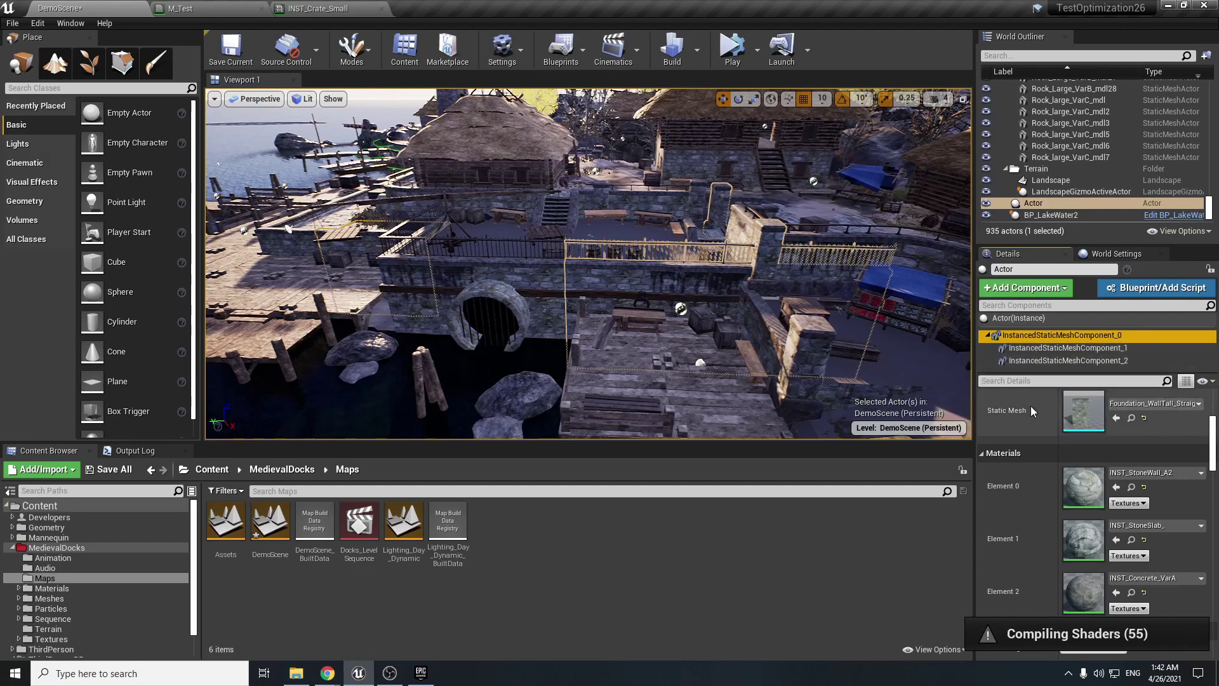
Step: Examine InstancedStaticMeshComponent_0's mesh, materials and other settings, and expand the transform of instance 1 in its Instances array
scroll(1033, 444, "down", 2)
scroll(1034, 438, "up", 4)
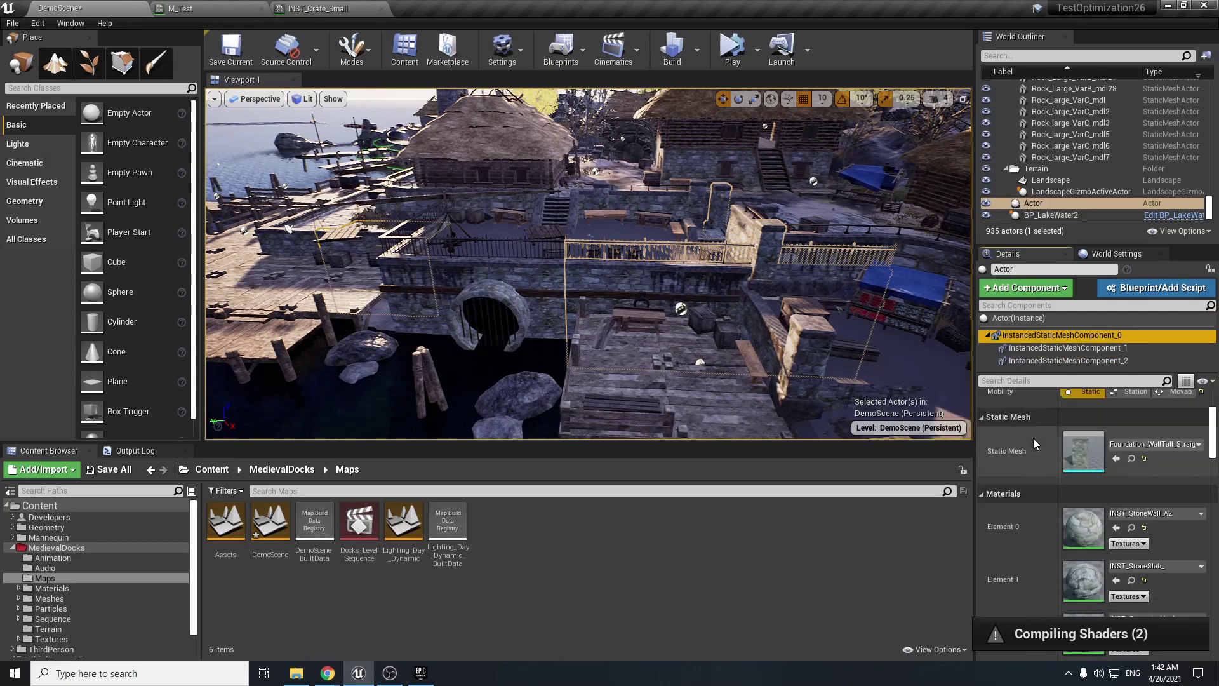
scroll(1034, 450, "down", 10)
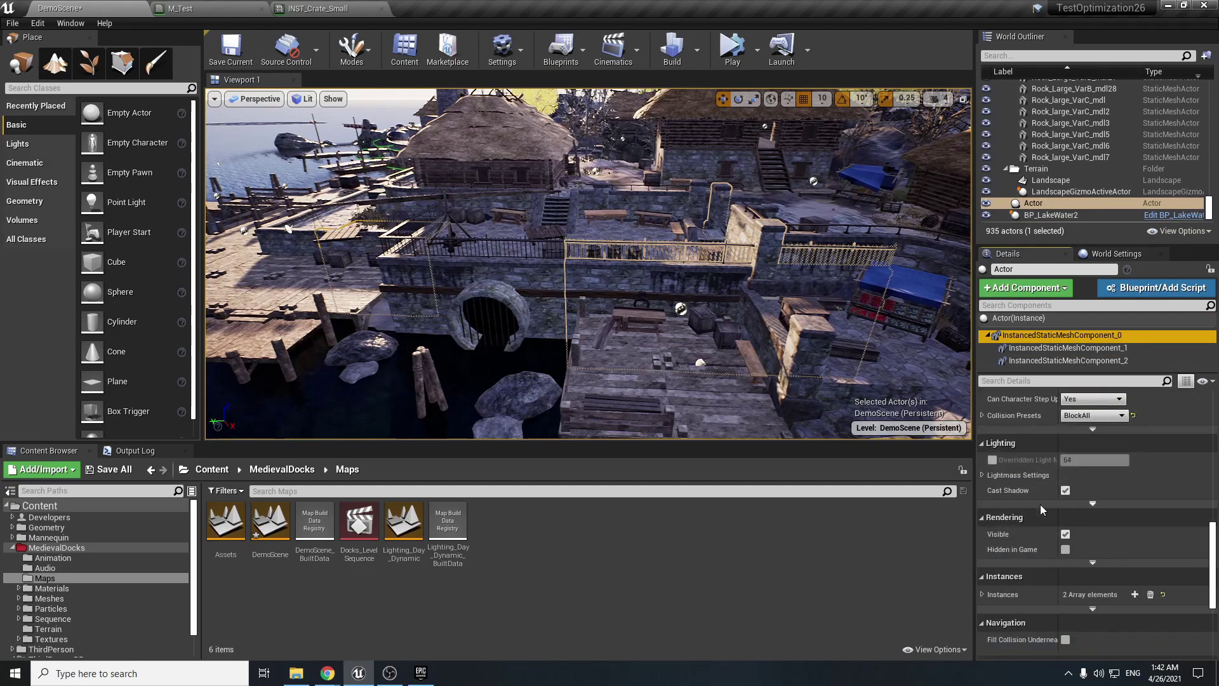
scroll(1038, 501, "down", 5)
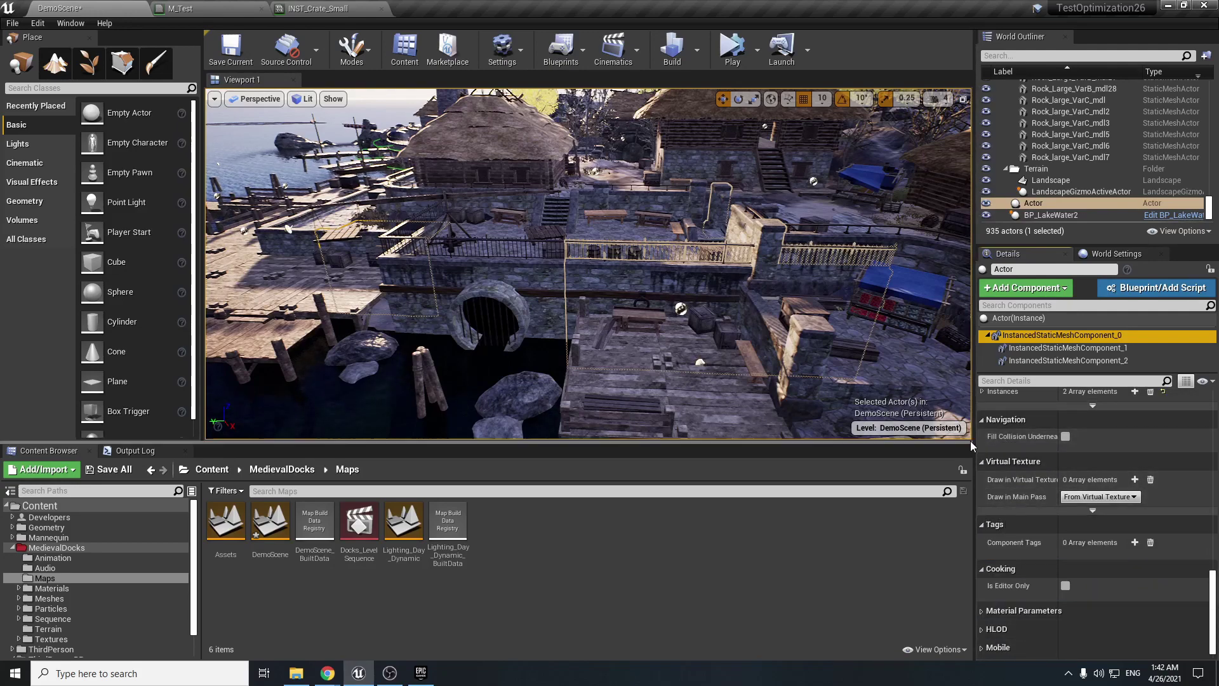
scroll(986, 429, "up", 1)
left_click(982, 411)
left_click(989, 443)
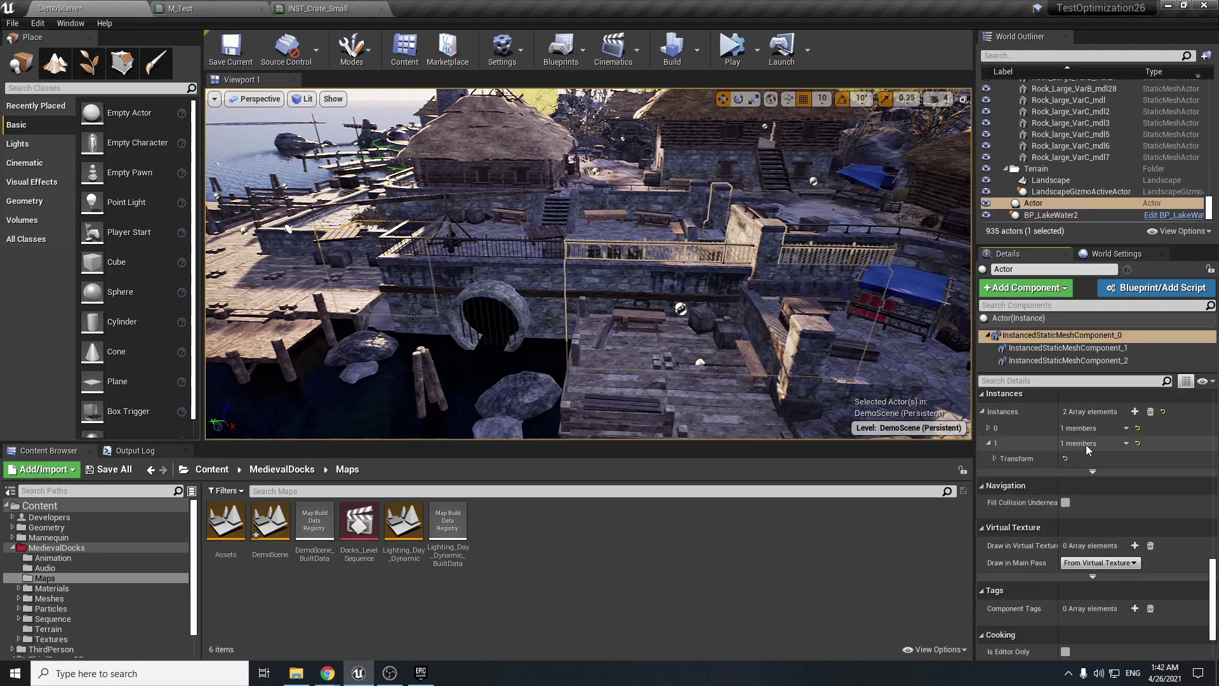
left_click(994, 457)
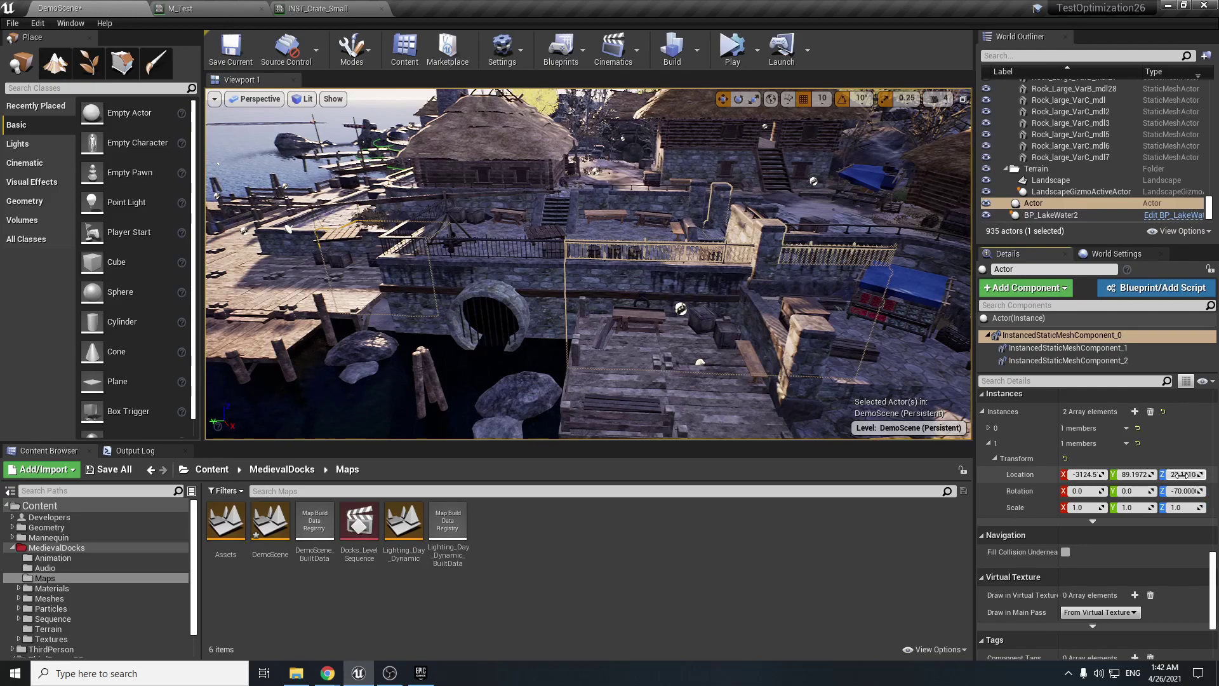
Step: Try to change the Z location of instance 1, and undo the edits back to before the actor merge
left_click_drag(1180, 475, 1212, 474)
right_click_drag(667, 310, 630, 264)
key("ctrl+z")
key("ctrl+z")
key("ctrl+z")
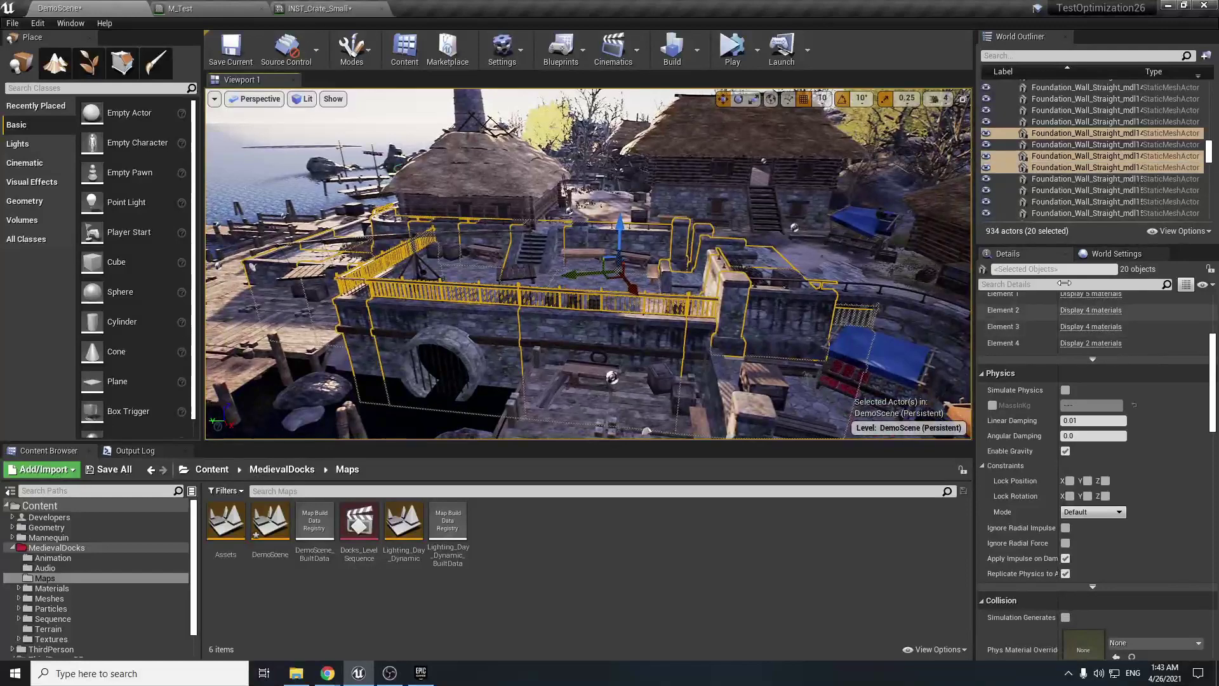
Step: Select the stairs actor Foundation_Wall_Straight_mdl149 and search the World Outliner for "actor"
scroll(1075, 348, "up", 5)
left_click(1066, 168)
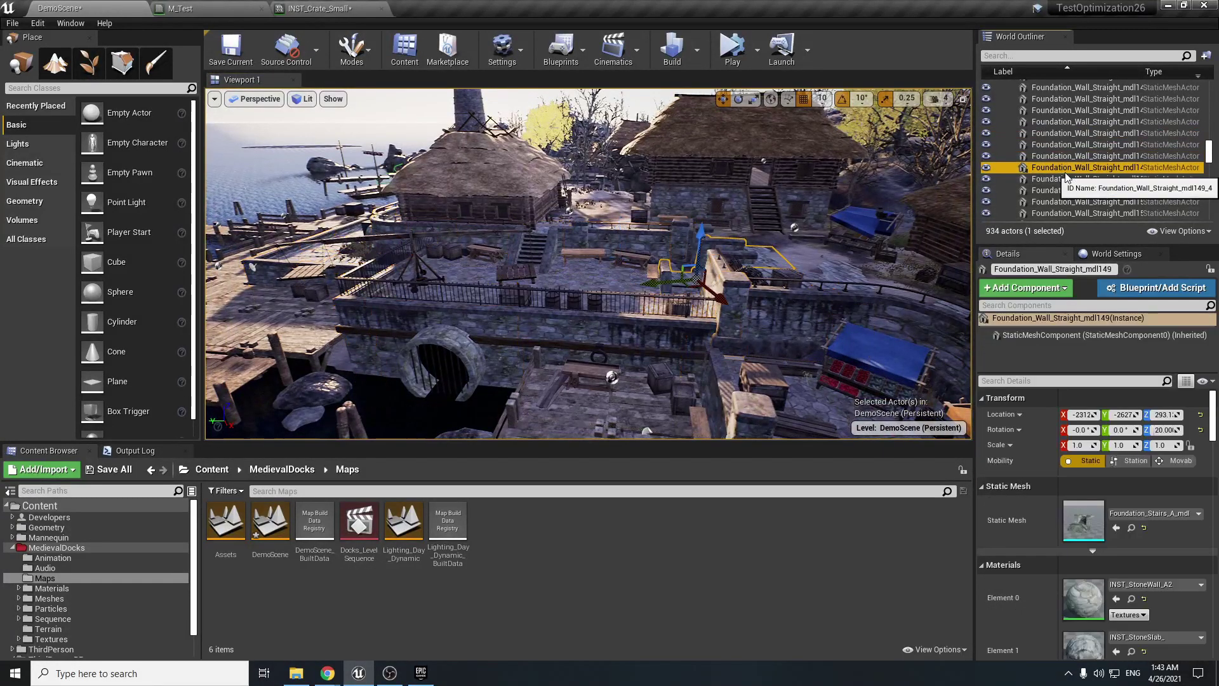
scroll(1091, 187, "down", 15)
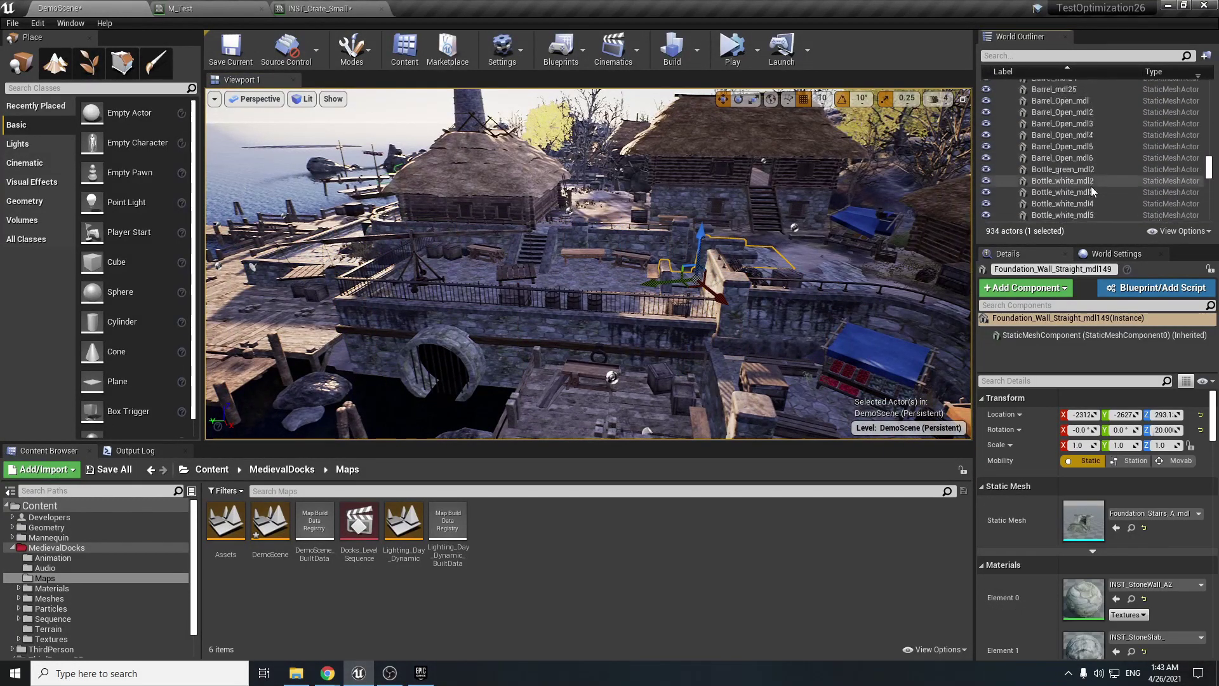
scroll(1091, 185, "up", 2)
left_click(1018, 56)
type("ac")
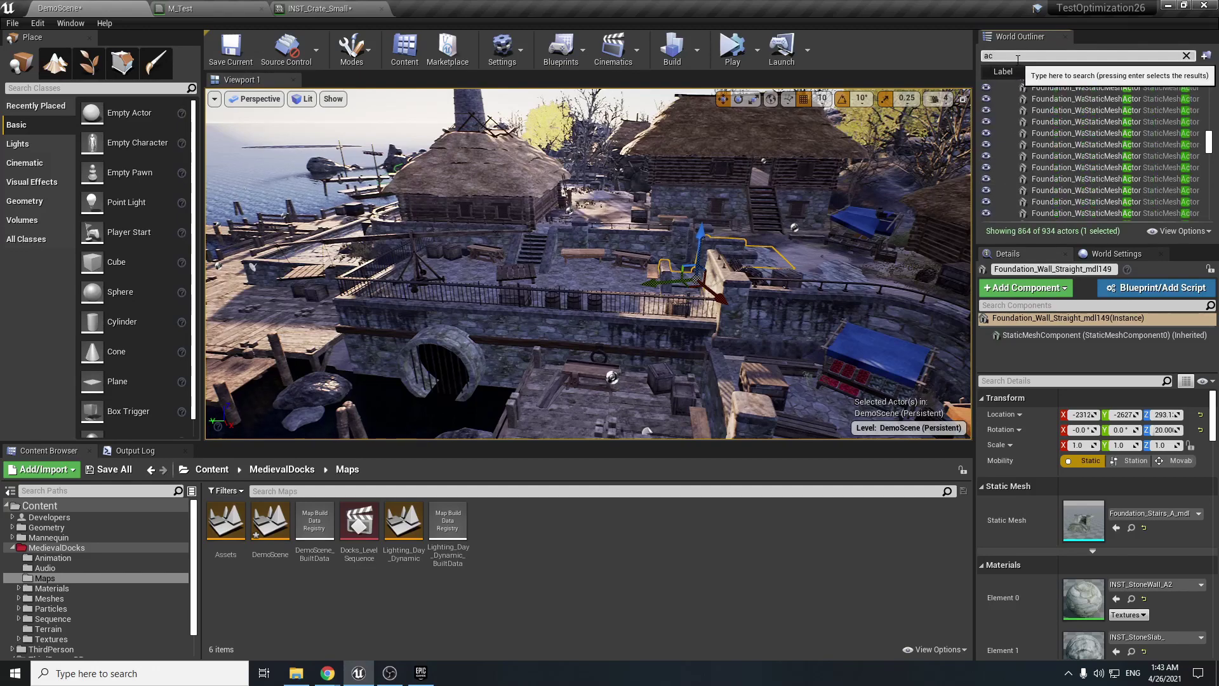
type("tor")
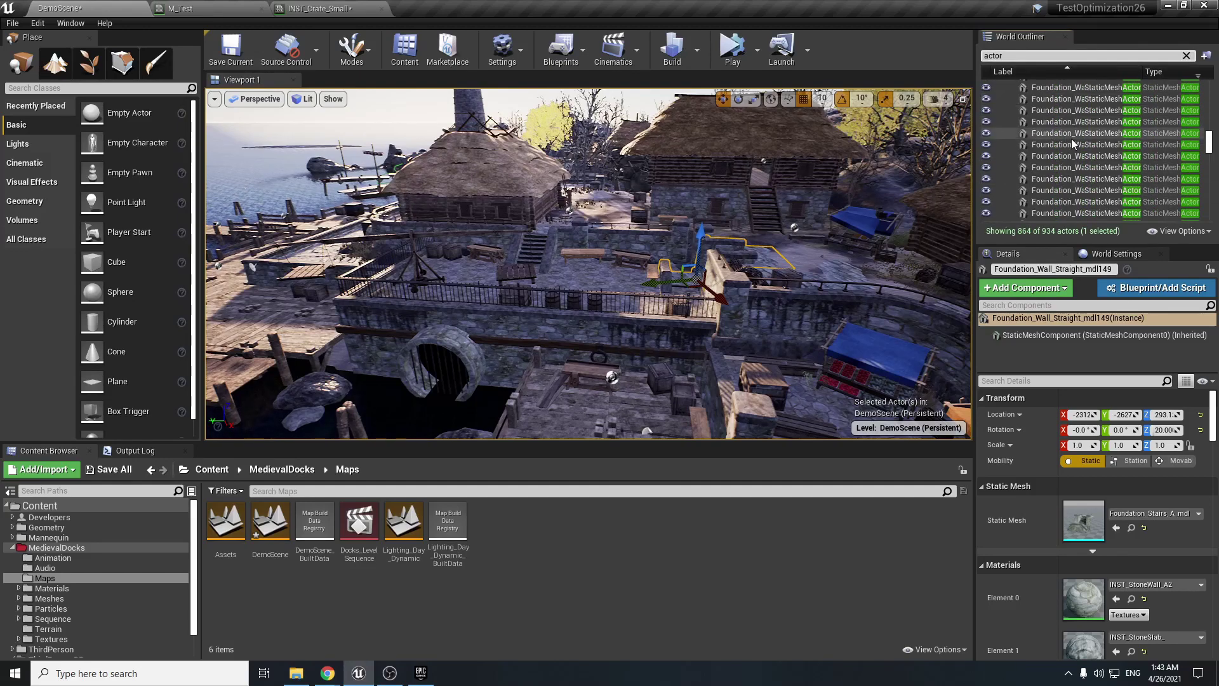
Step: Look through the filtered World Outliner for the instanced actor and clear the search
scroll(1089, 137, "down", 10)
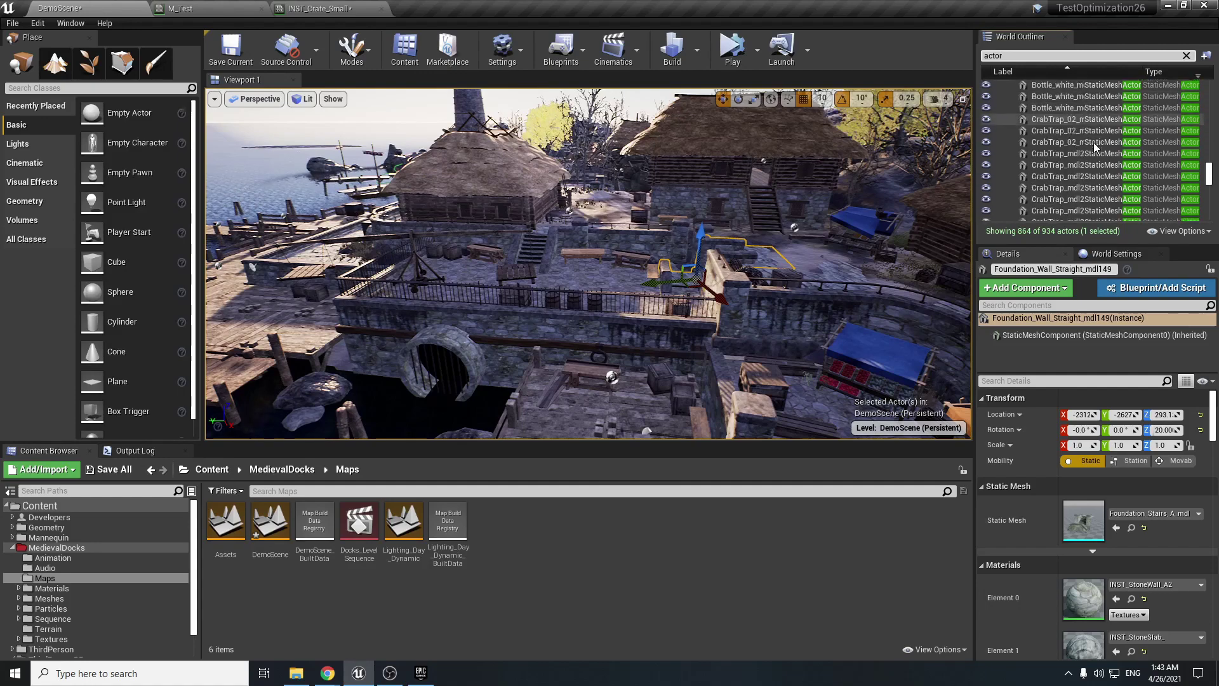
scroll(1093, 142, "down", 10)
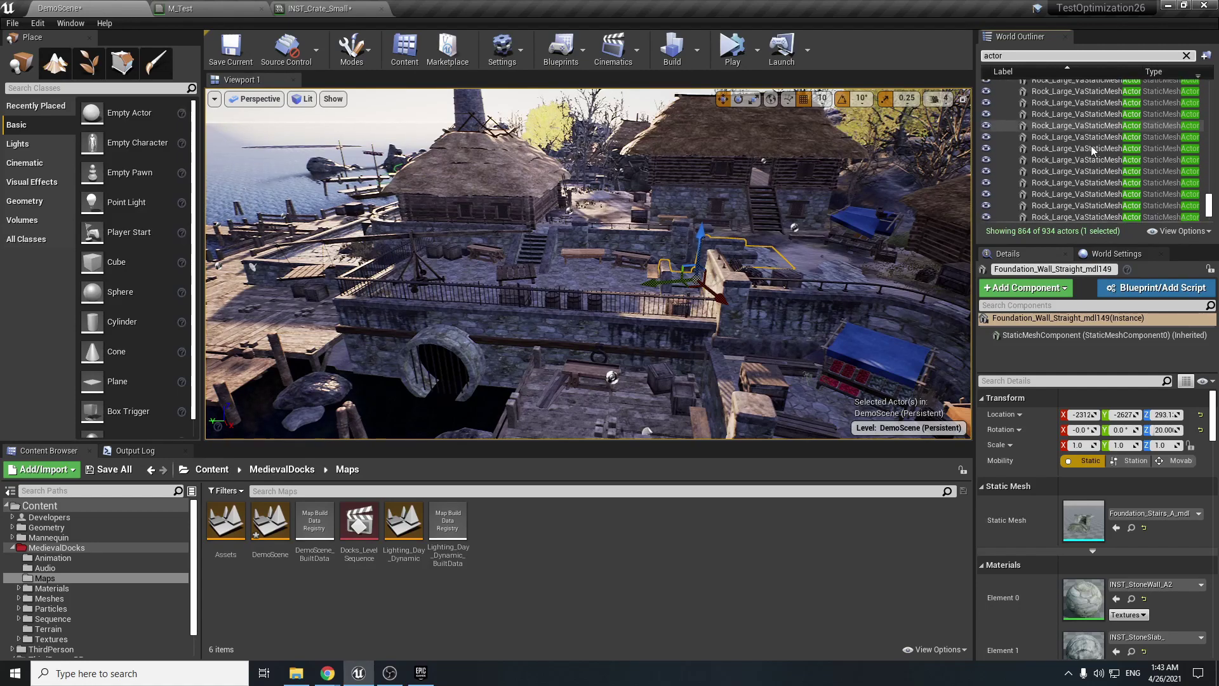
scroll(1105, 132, "up", 15)
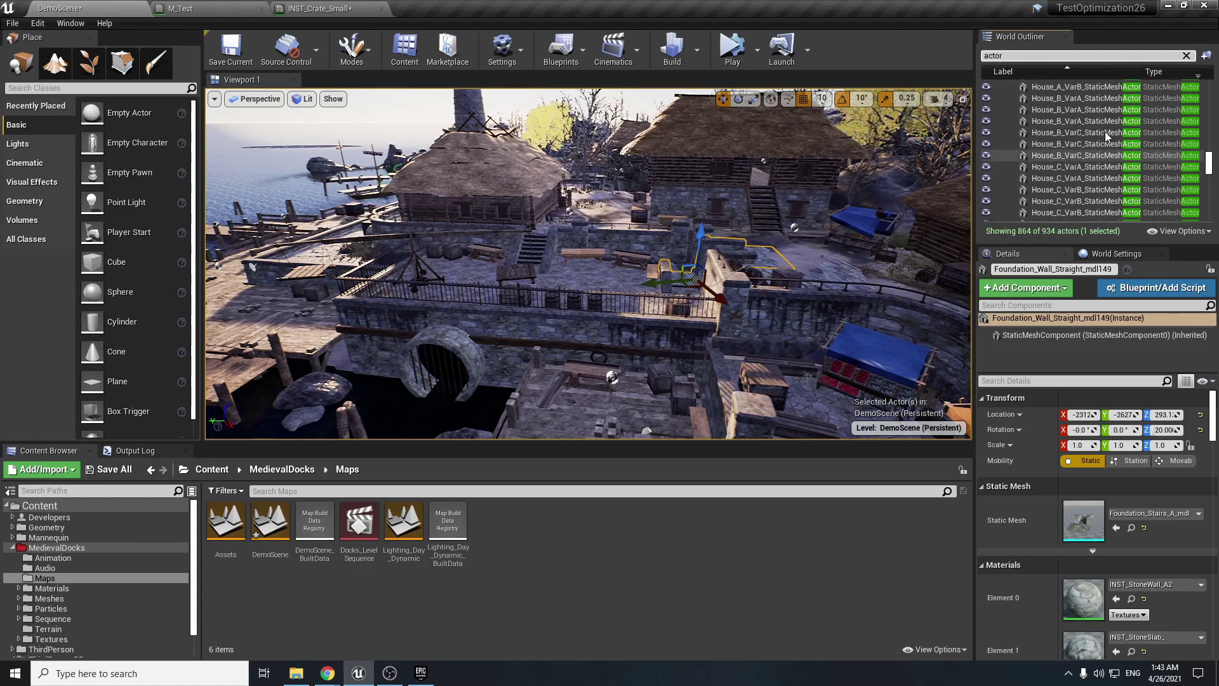
scroll(1105, 131, "up", 10)
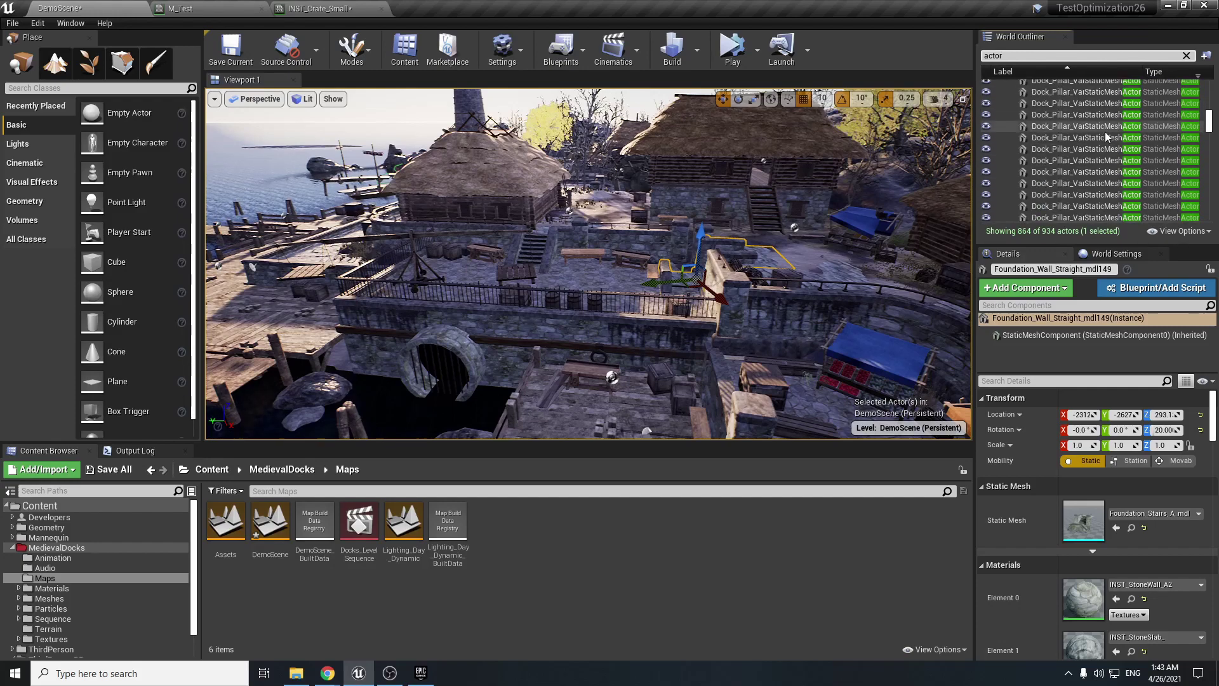
scroll(1104, 131, "up", 15)
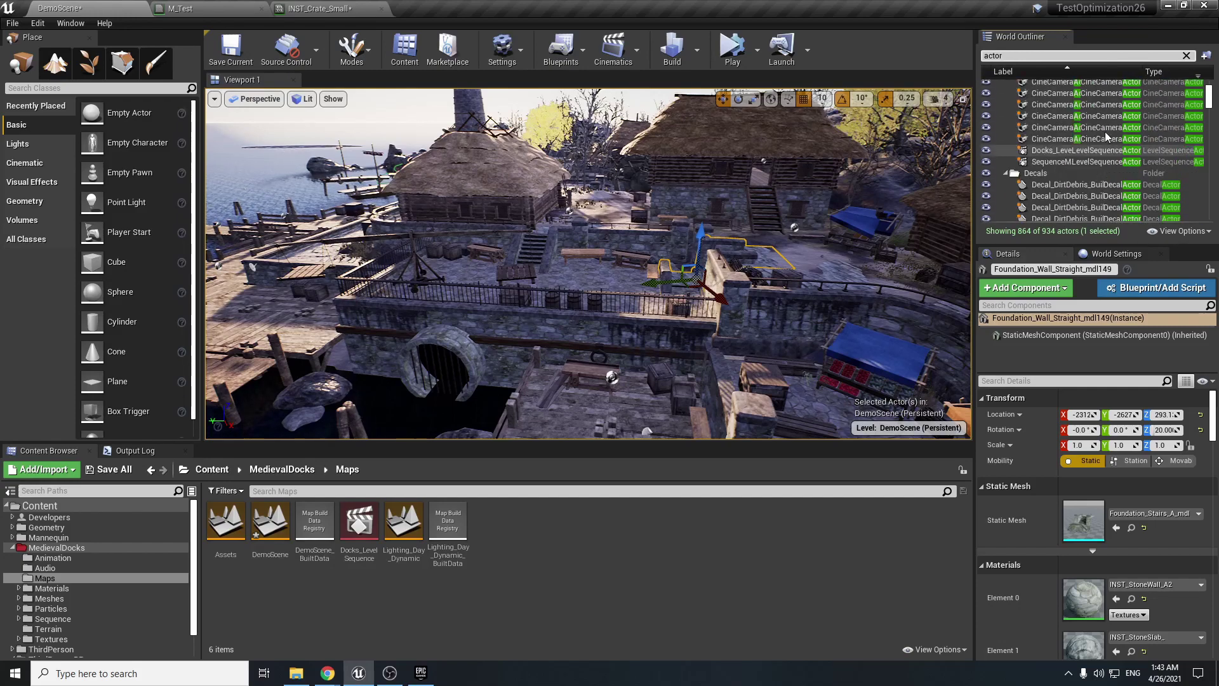
scroll(1104, 131, "down", 20)
key("BackSpace")
key("BackSpace")
key("BackSpace")
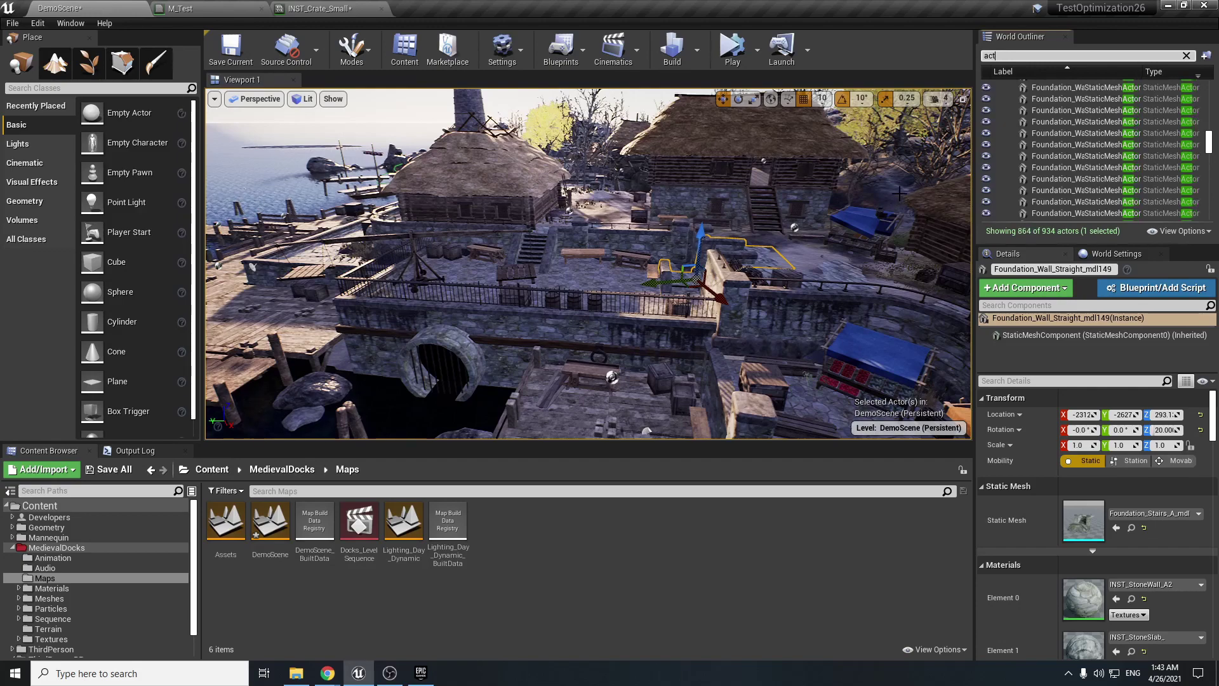
key("BackSpace")
key("BackSpace")
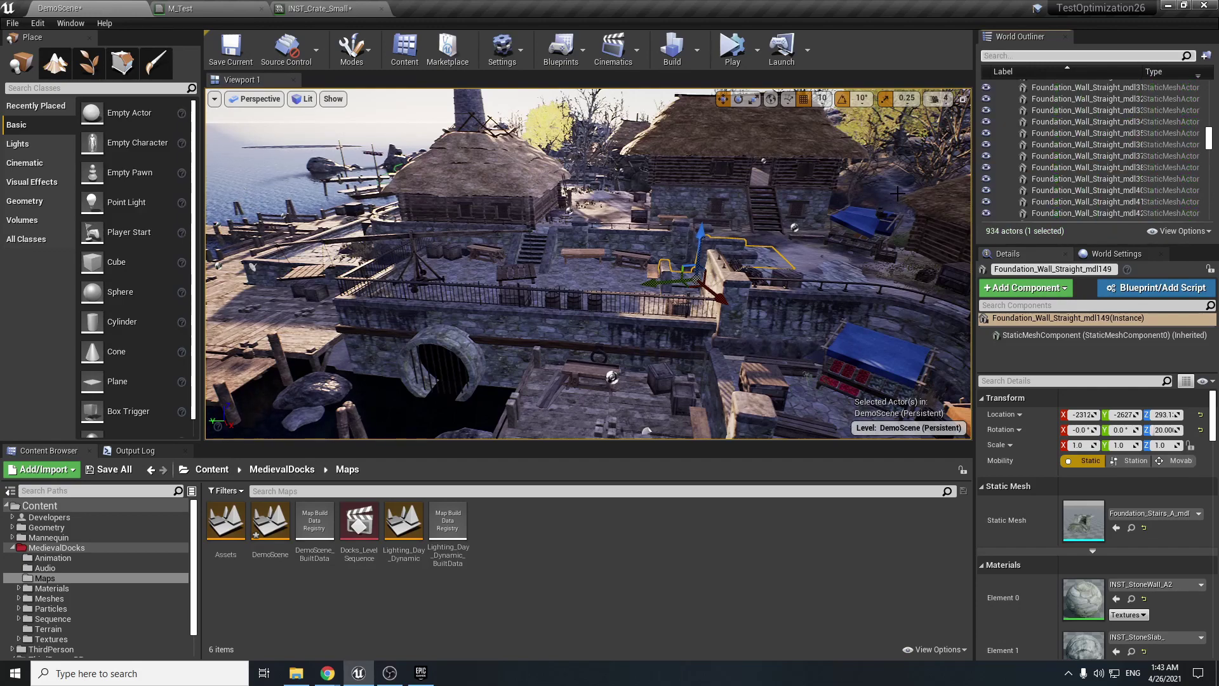
Step: Undo and redo the recent selection changes of the terrace foundation pieces to check for the merged actor
right_click_drag(897, 193, 897, 194)
key("ctrl+z")
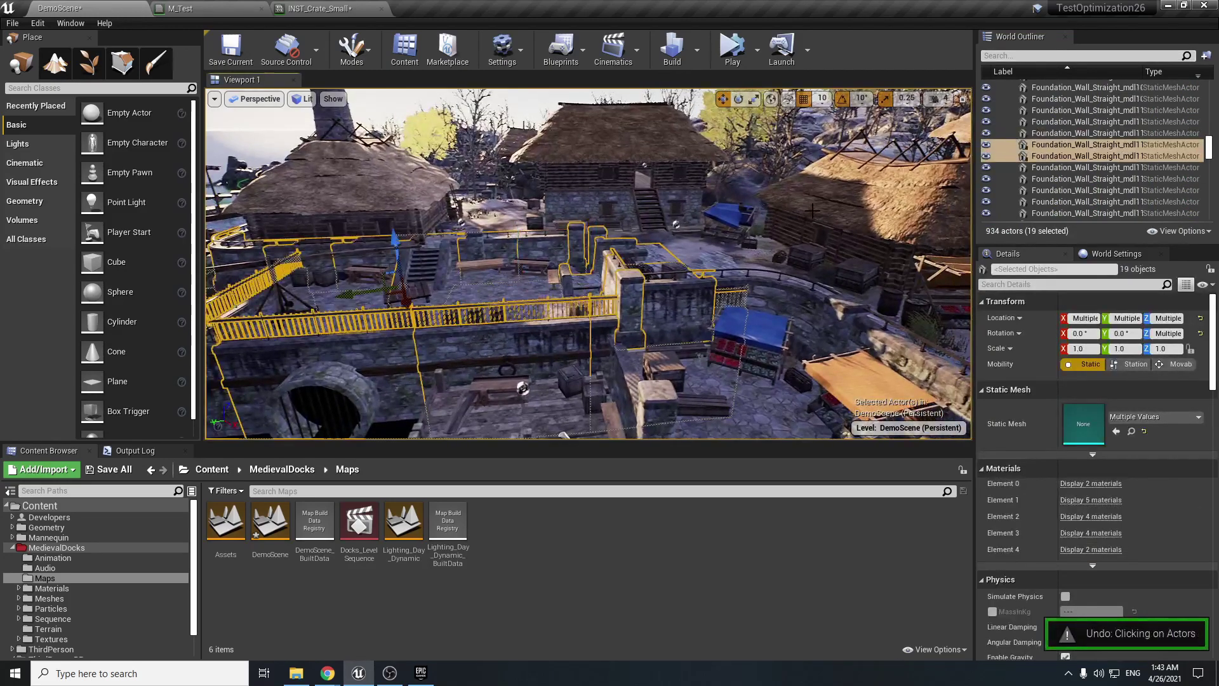
key("ctrl+y")
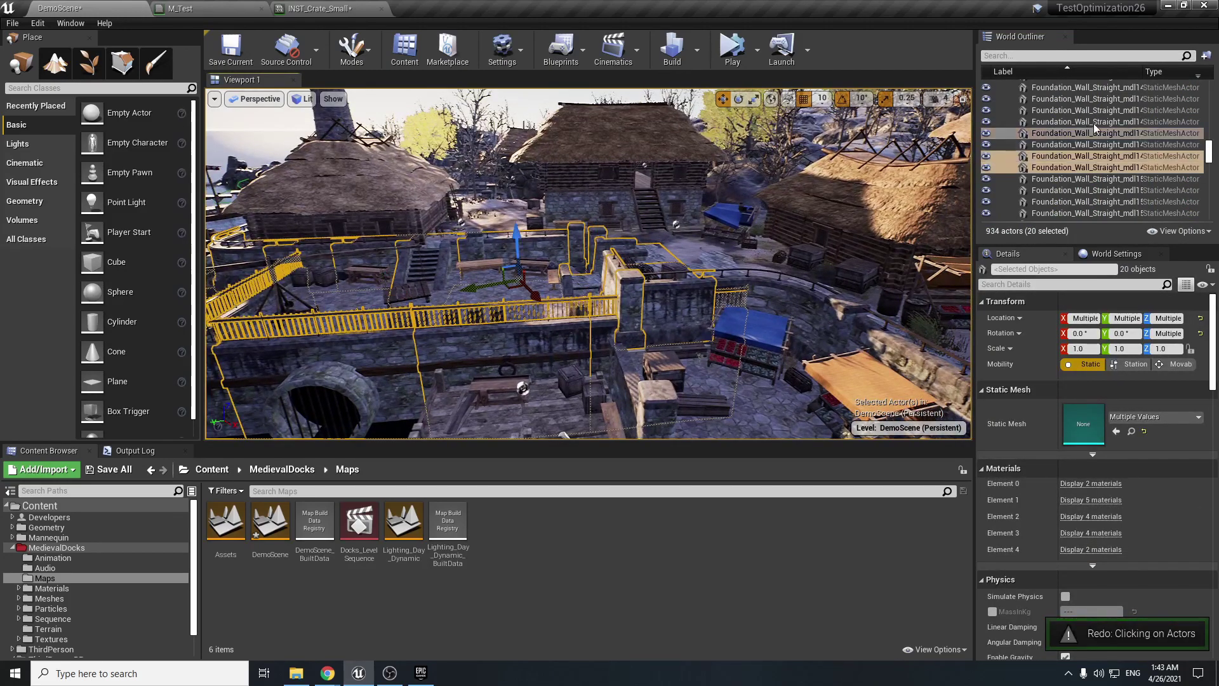
scroll(1089, 135, "down", 2)
key("ctrl+y")
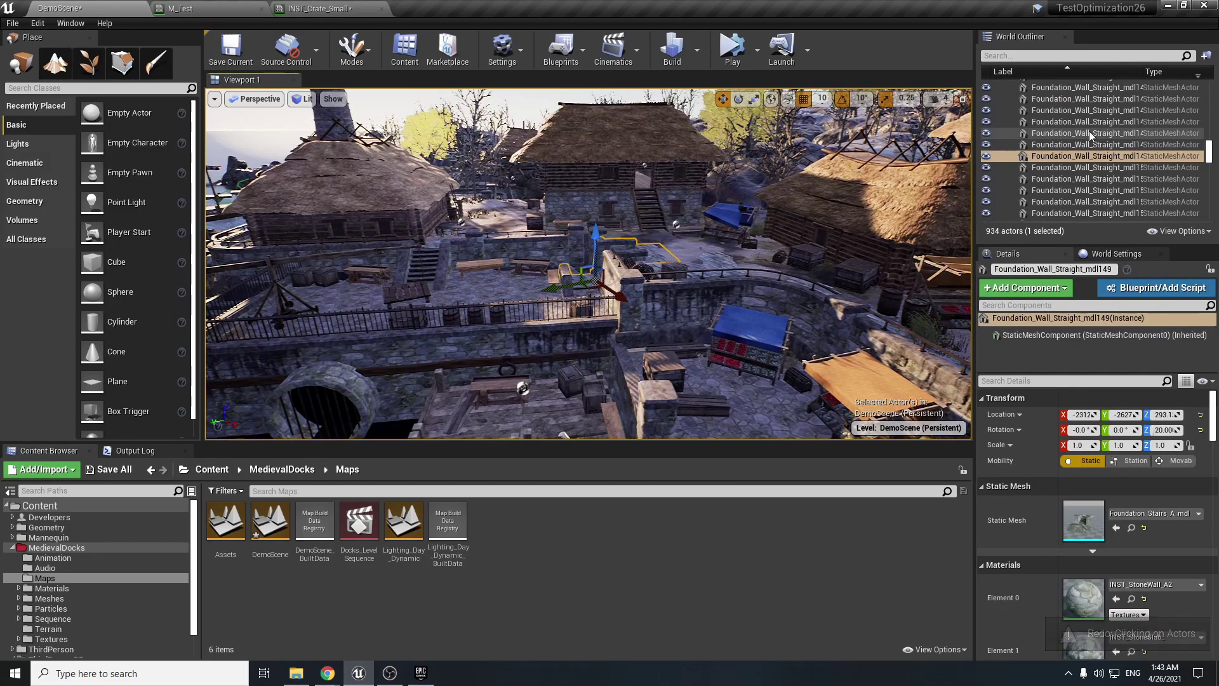
right_click_drag(817, 226, 762, 227)
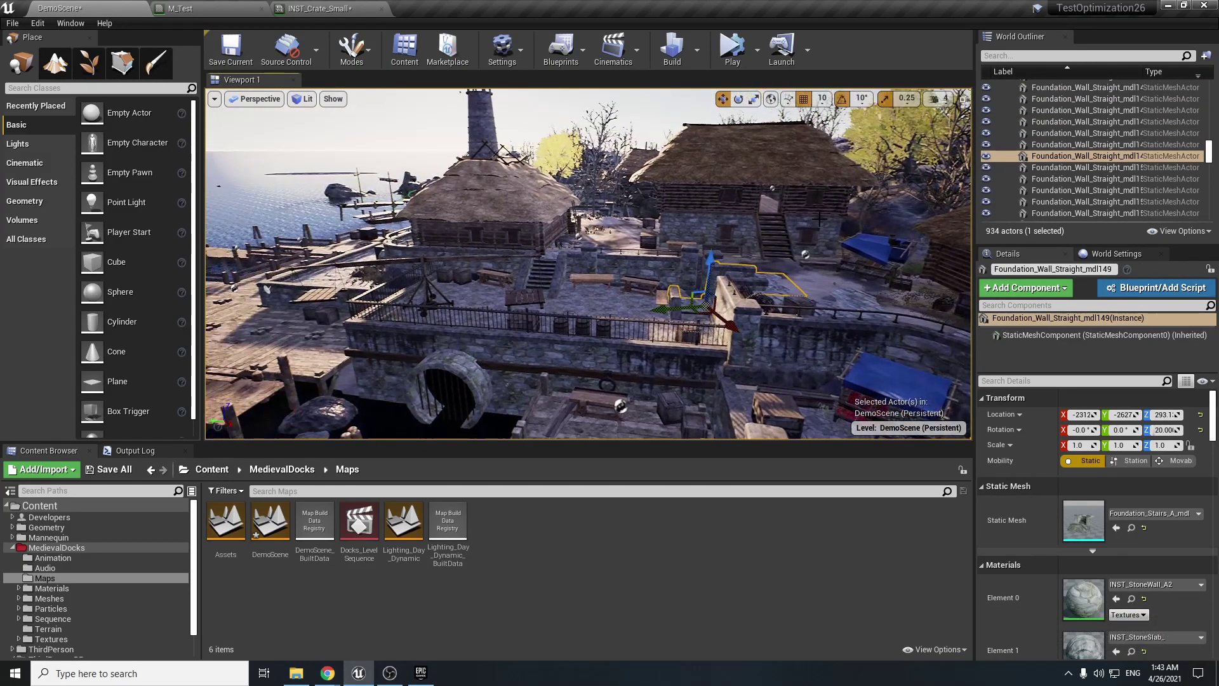
key("ctrl+z")
key("ctrl+z")
key("ctrl+z")
key("ctrl+z")
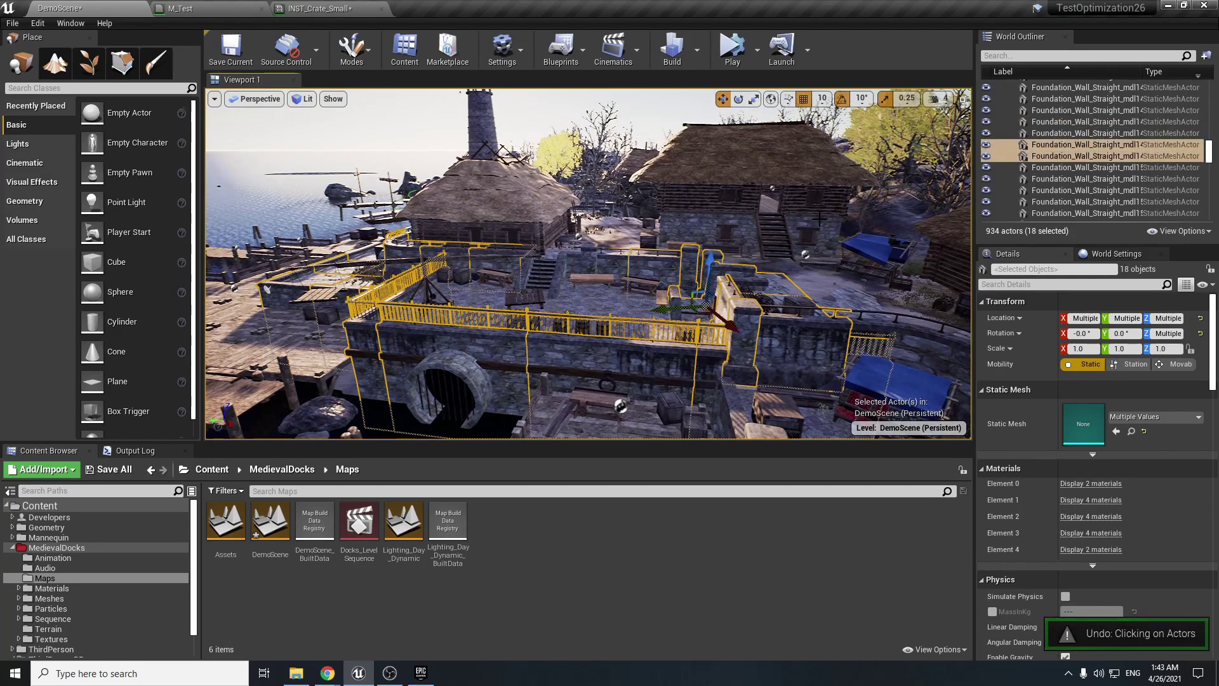
key("ctrl+z")
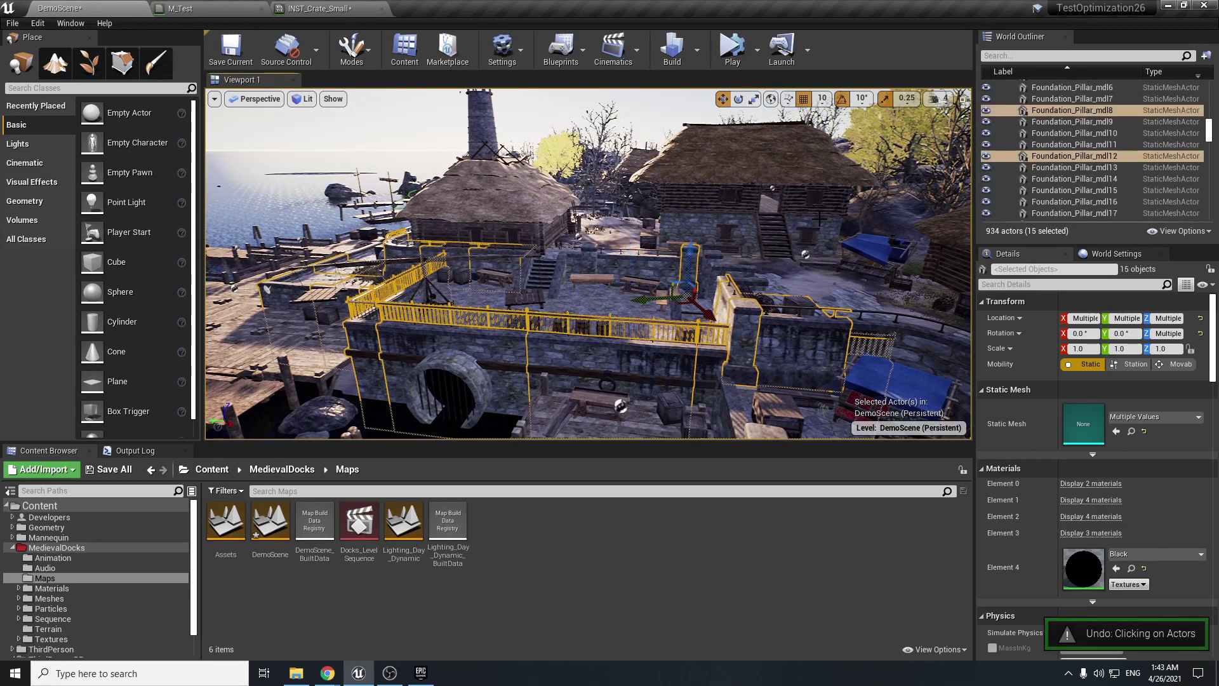
key("ctrl+y")
key("ctrl+y")
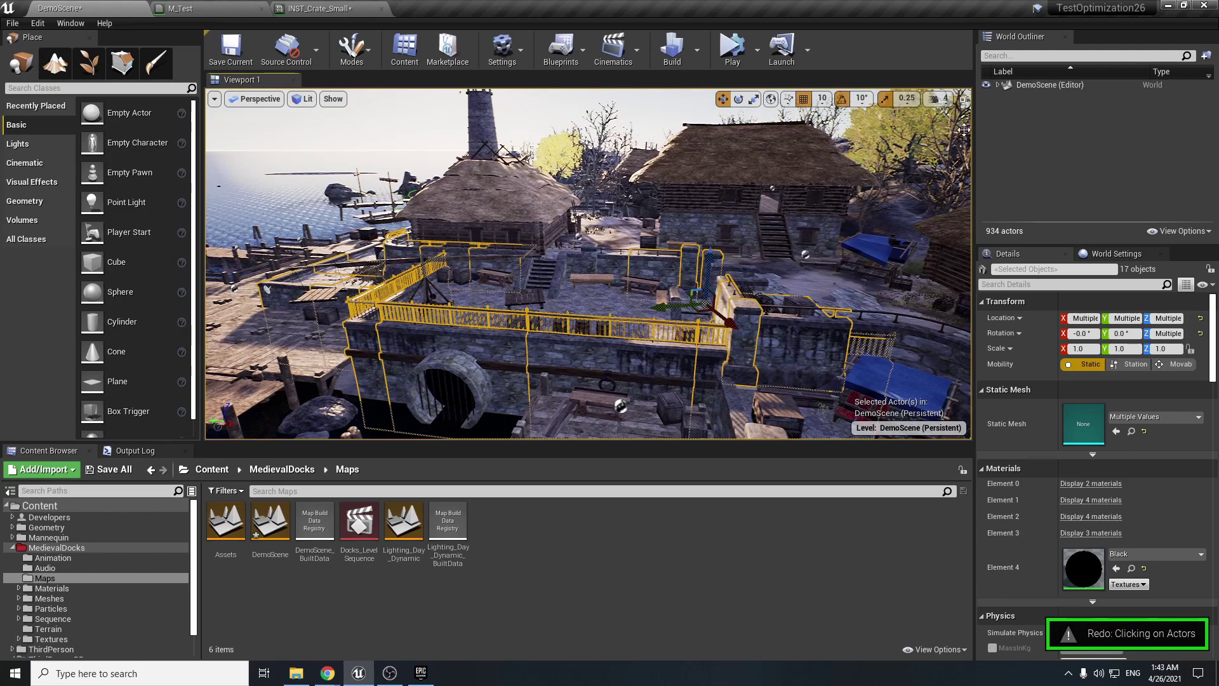
key("ctrl+y")
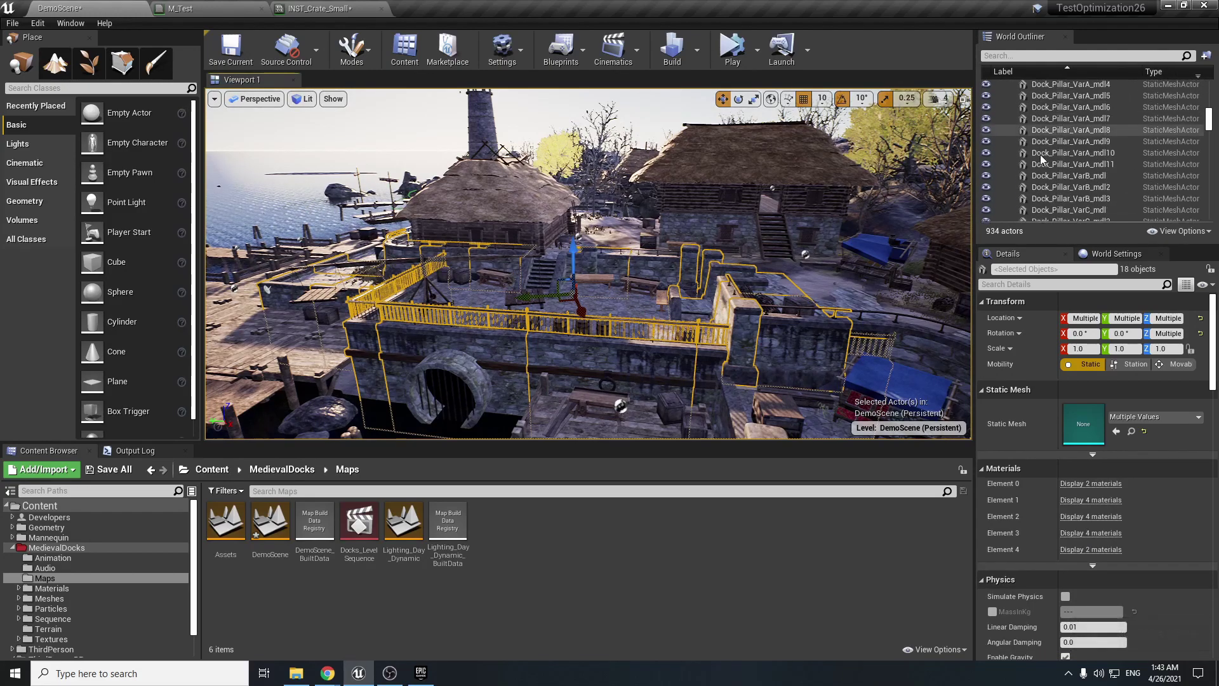
key("ctrl+y")
key("ctrl+y")
key("ctrl+y")
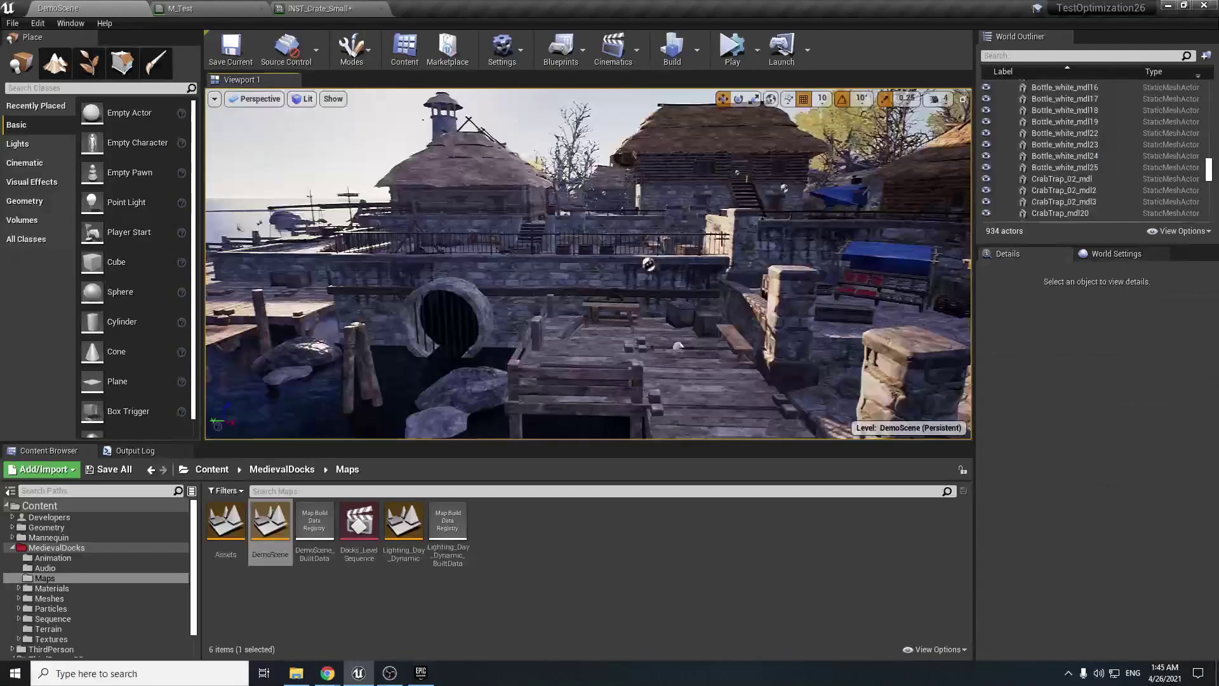
Step: Select the straight railed seawall section next to the tunnel opening
key("s")
mouse_move(589, 263)
right_mouse_down()
mouse_move(660, 270)
mouse_move(552, 302)
mouse_move(562, 305)
mouse_move(552, 283)
mouse_move(584, 308)
mouse_move(555, 283)
mouse_move(574, 276)
right_mouse_up()
key("e")
left_click(572, 275)
key("w")
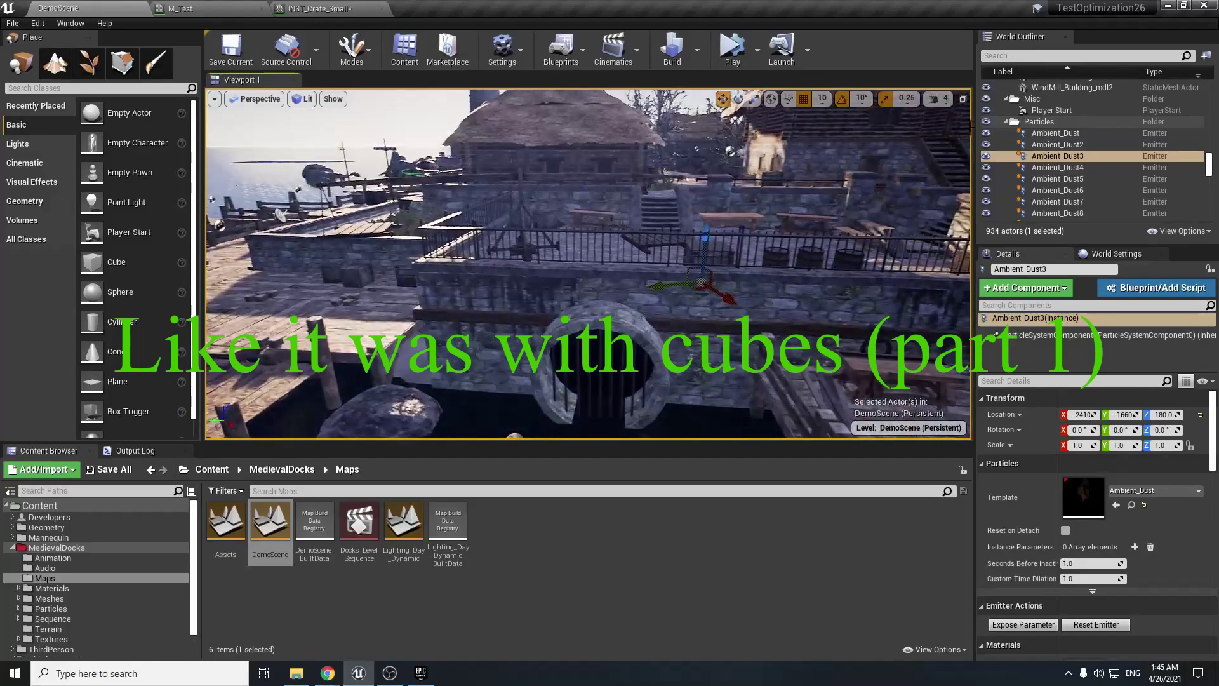
left_click(985, 121)
right_click_drag(683, 263, 683, 264)
left_click(683, 264)
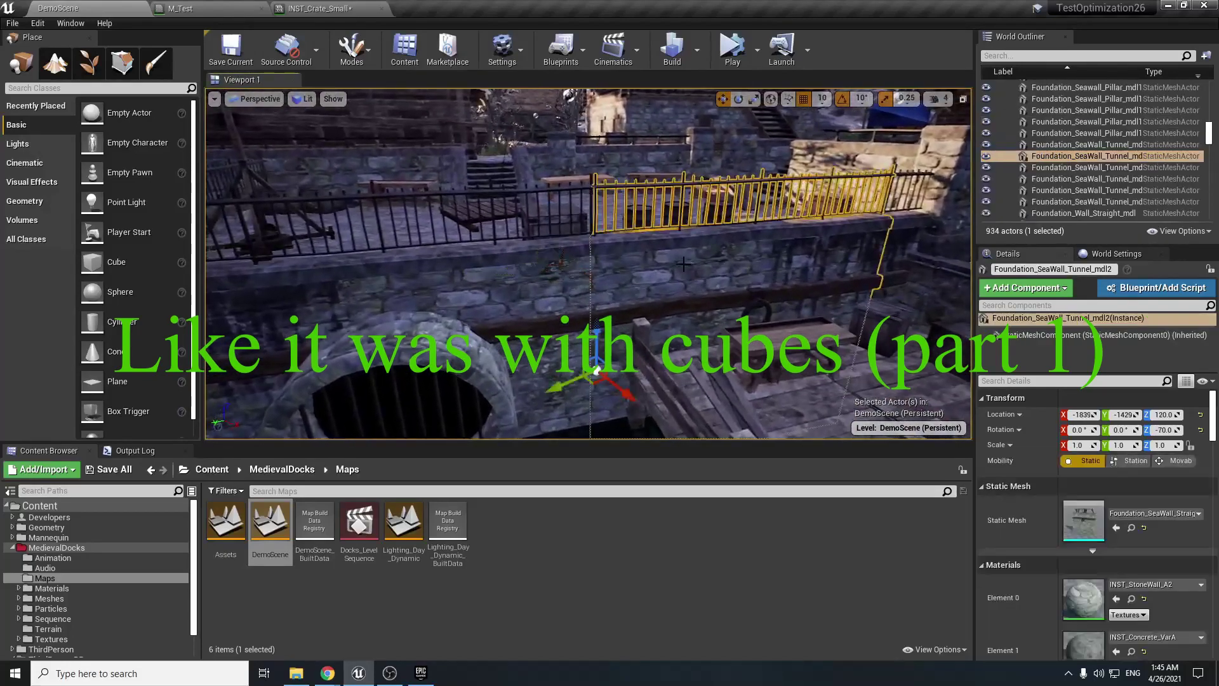
Step: Examine the neighbouring seawall and foundation pieces around the terrace and the wooden docks
left_click(546, 263)
right_click_drag(546, 263, 549, 279)
key("e")
left_click(630, 260)
left_click(587, 219)
right_click_drag(587, 219, 407, 212)
right_click_drag(555, 231, 680, 273)
left_click(555, 232)
key("w")
key("w")
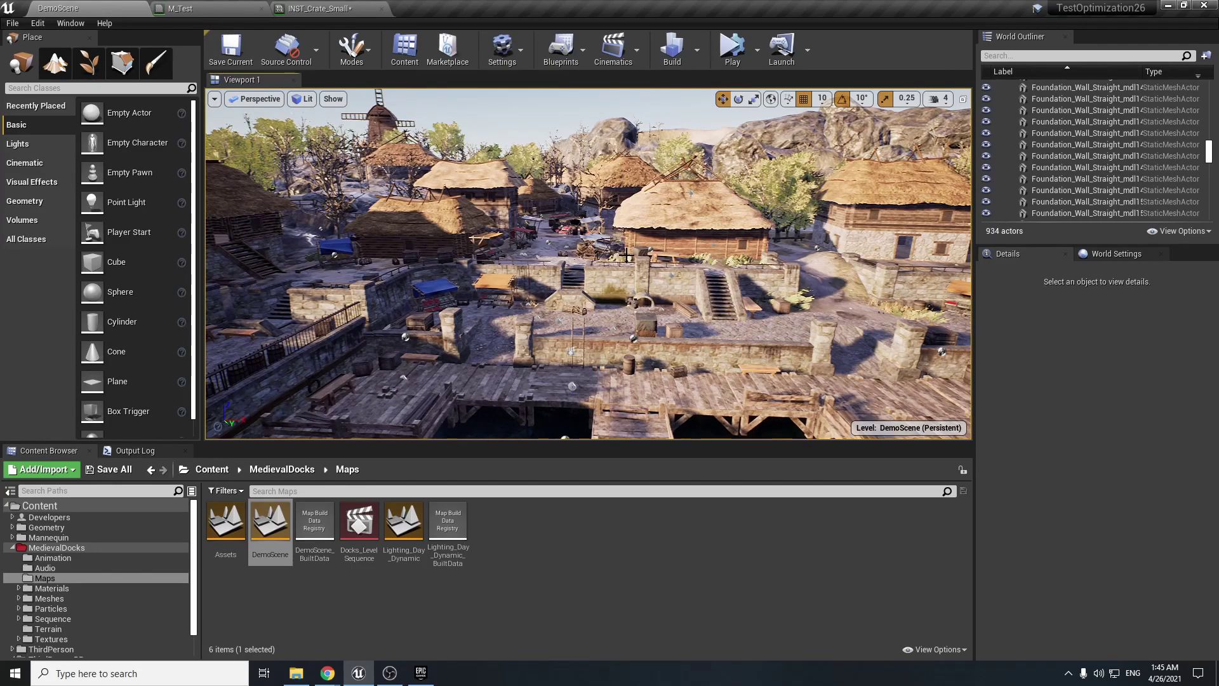
Step: Select the seawall corner piece by the tunnel, followed by the tunnel seawall section itself
mouse_move(617, 255)
right_mouse_down()
mouse_move(625, 394)
mouse_move(679, 299)
mouse_move(844, 253)
mouse_move(854, 235)
mouse_move(609, 251)
right_mouse_up()
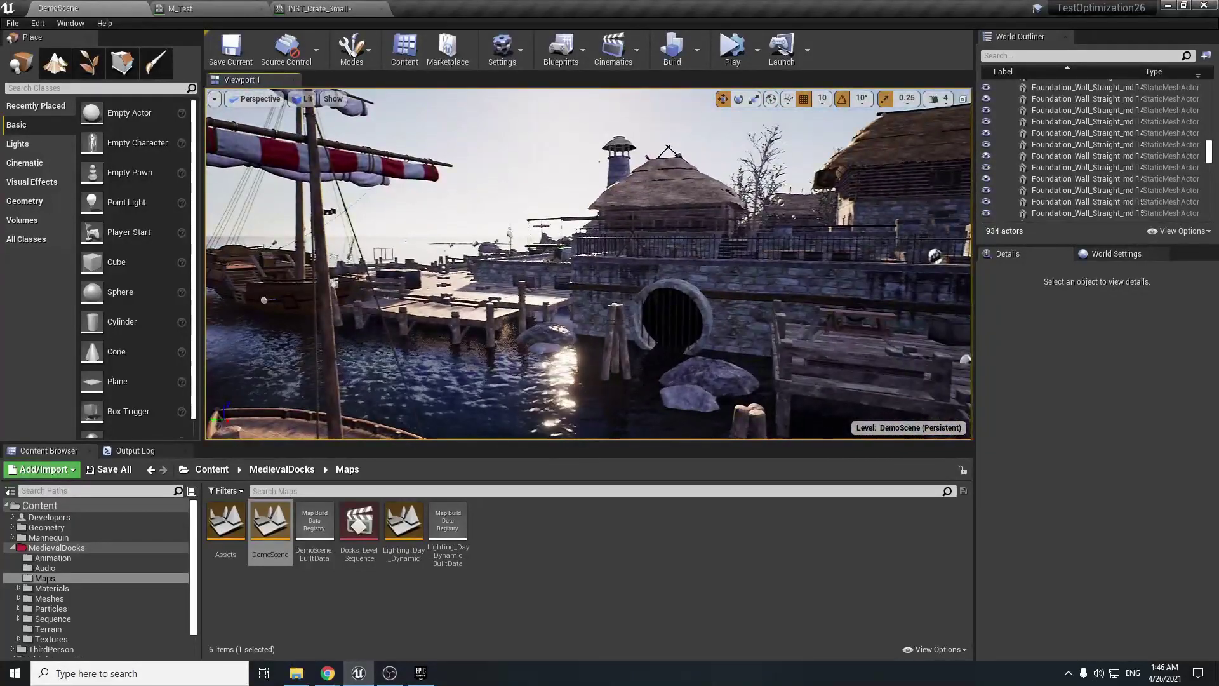
left_click(581, 284)
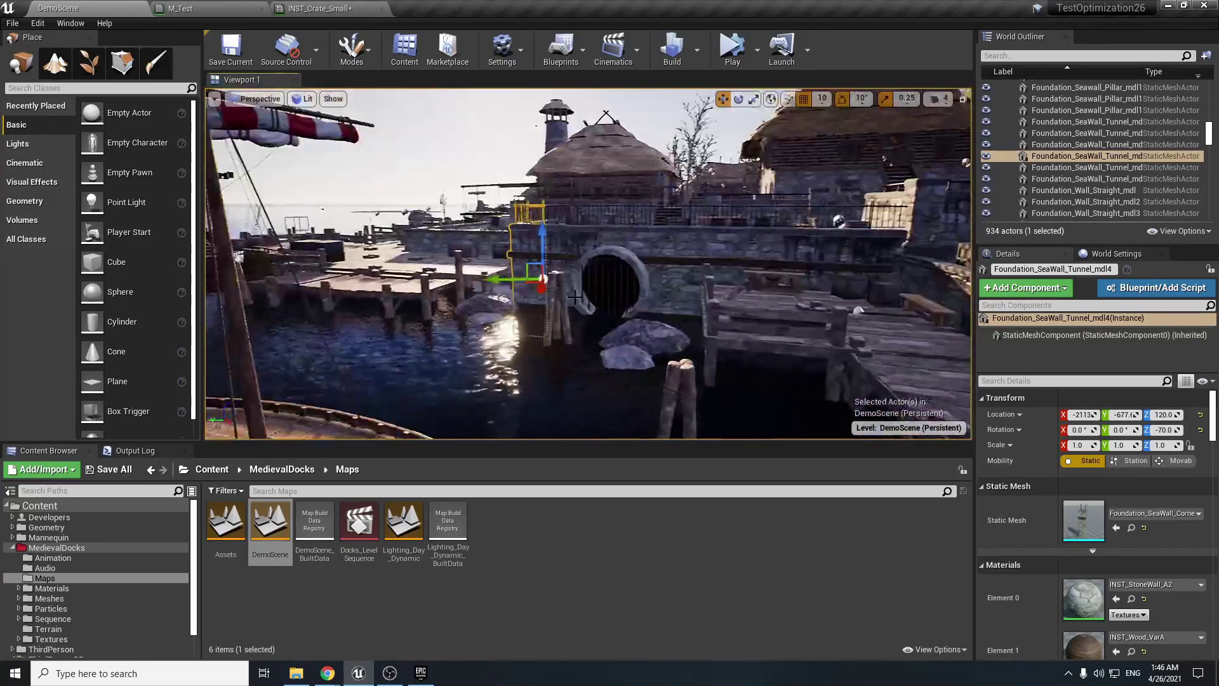
left_click(573, 258)
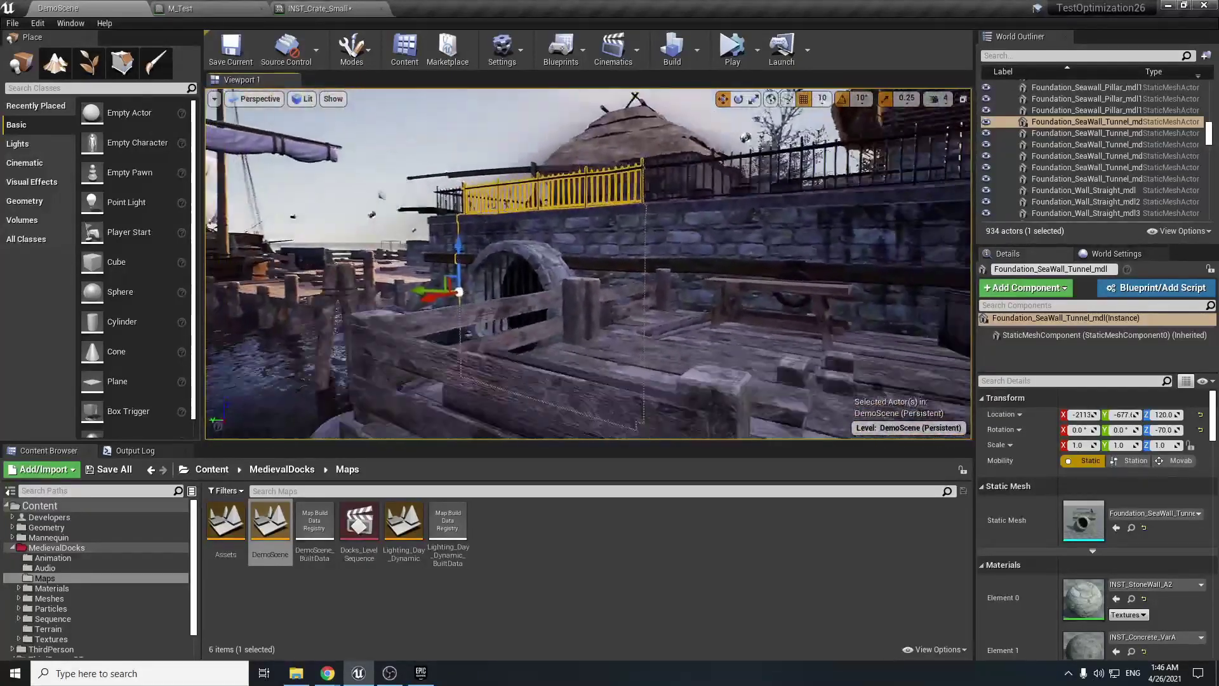
Step: Survey the docks and moored ships around the harbour and return to the selected tunnel seawall
key("s")
right_click_drag(588, 264, 533, 231)
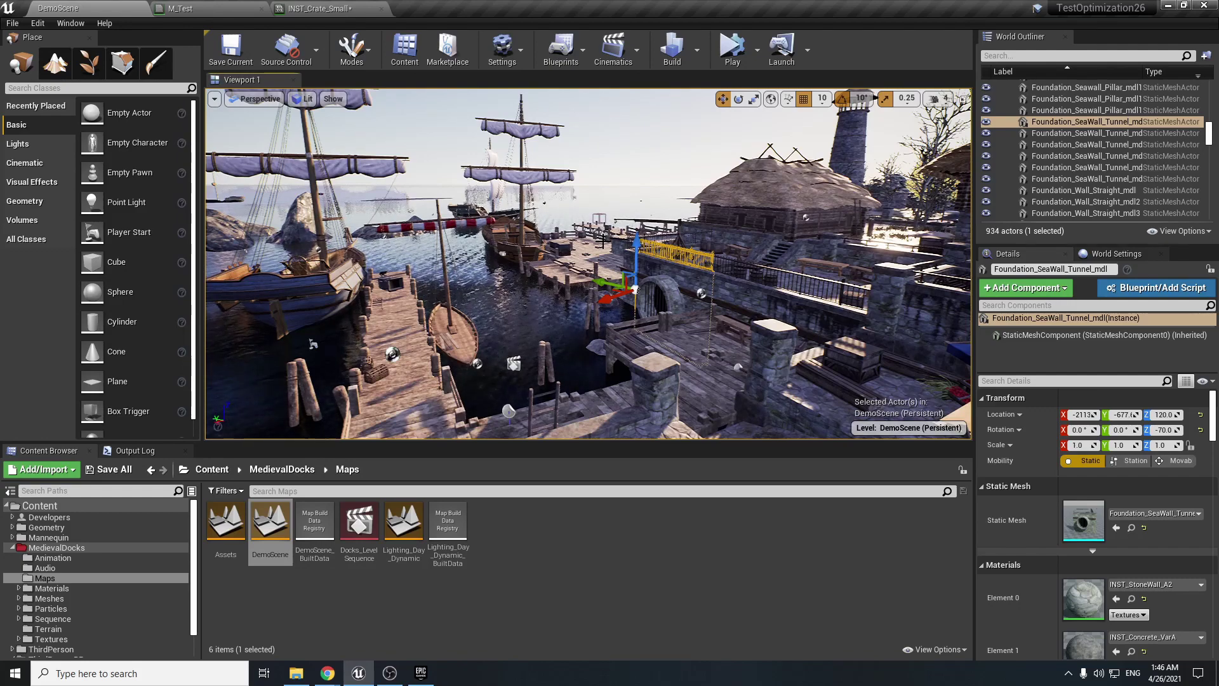
key("q")
right_click_drag(600, 233, 562, 233)
key("w")
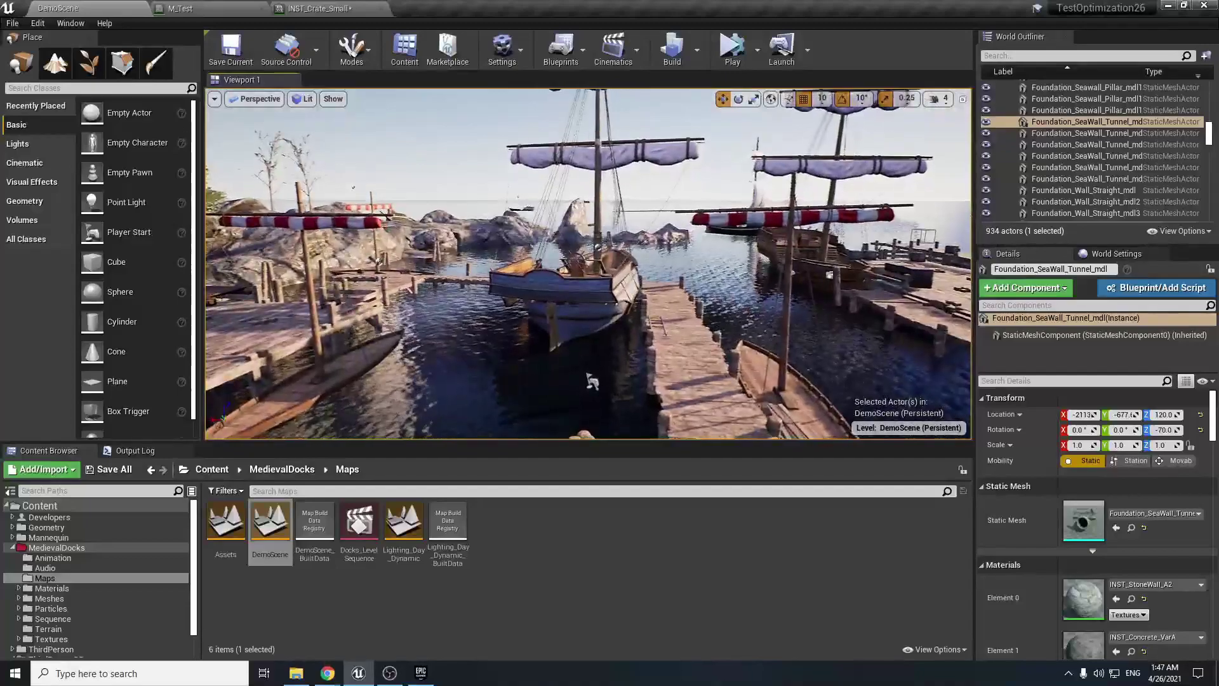
key("f")
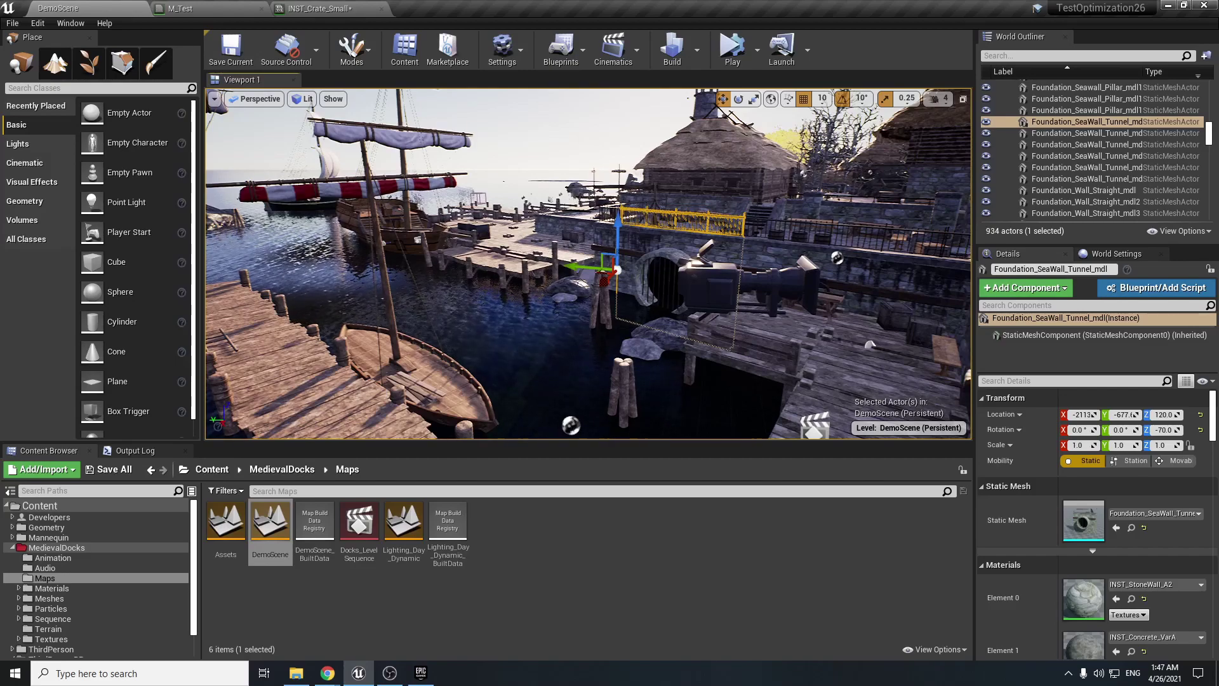
Step: Look over the harbour and terrace, and deselect the tunnel seawall section
right_click_drag(588, 263, 680, 257)
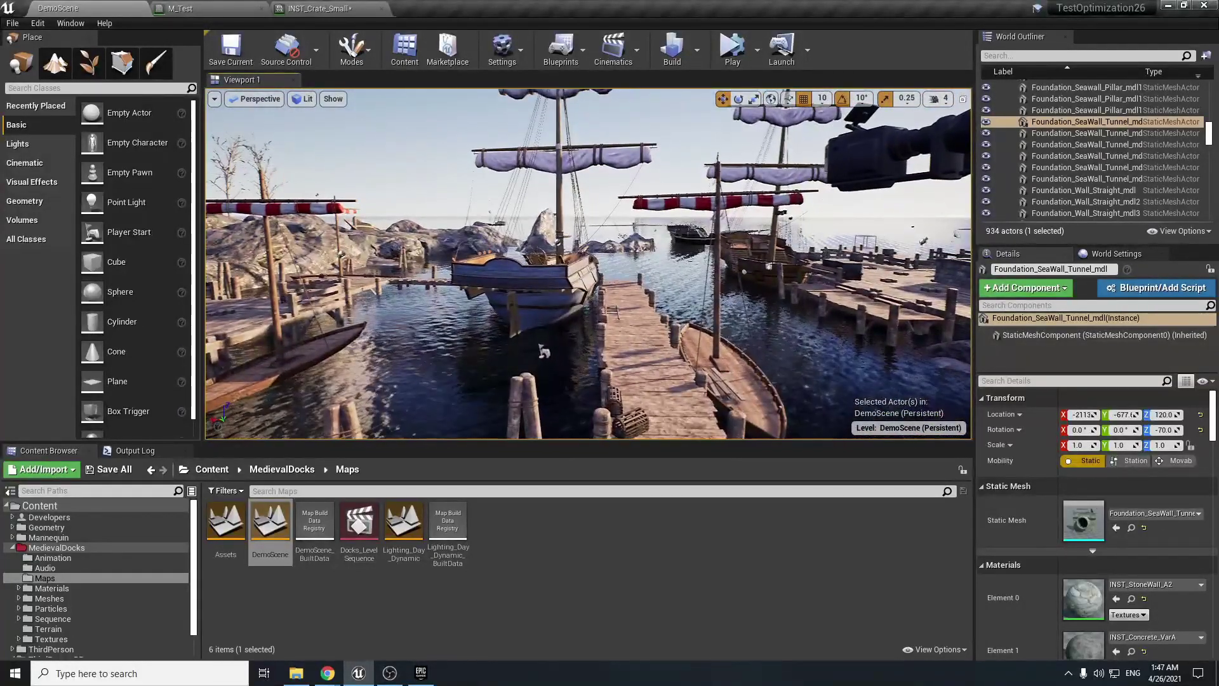
key("f")
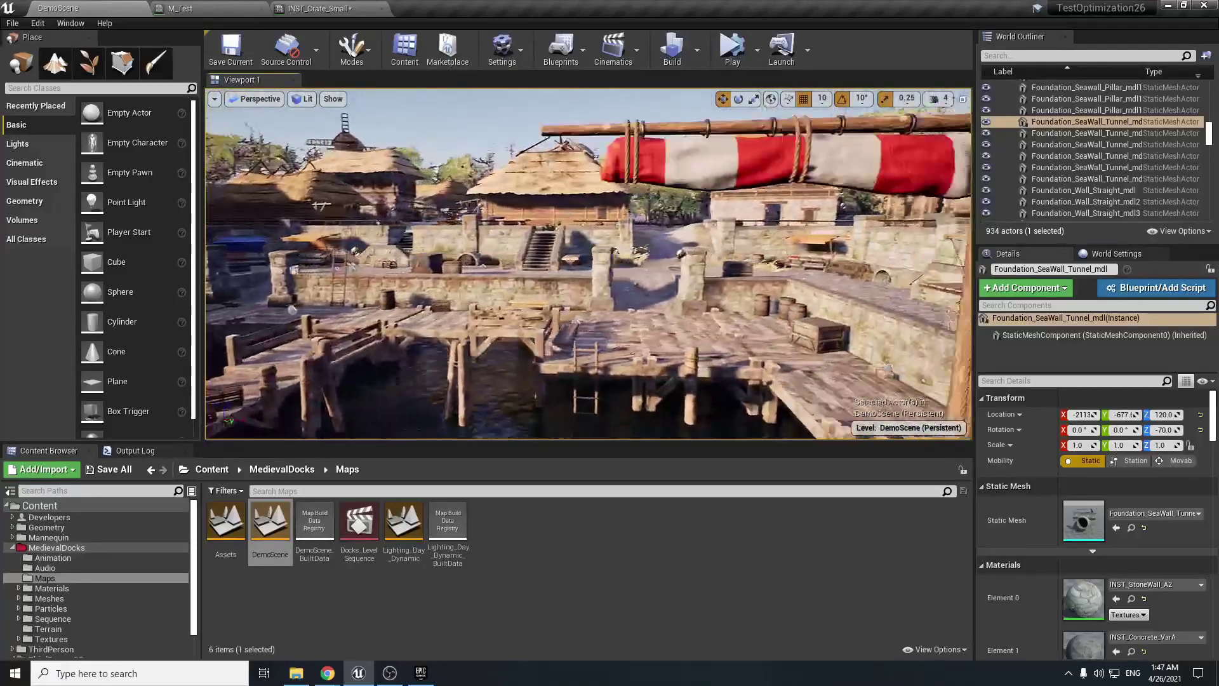
key("Escape")
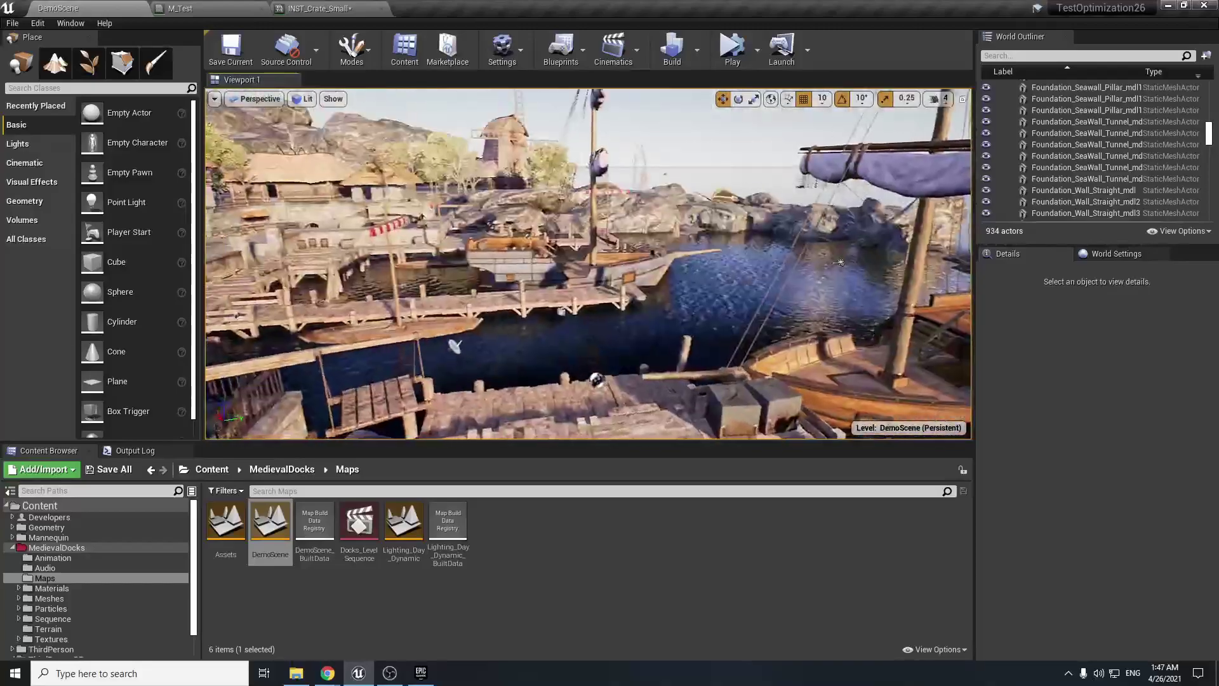
Step: Examine the tunnel seawall, wooden docks, moored ships and stone terrace walls from several viewpoints around the harbour
right_click_drag(840, 262, 840, 262)
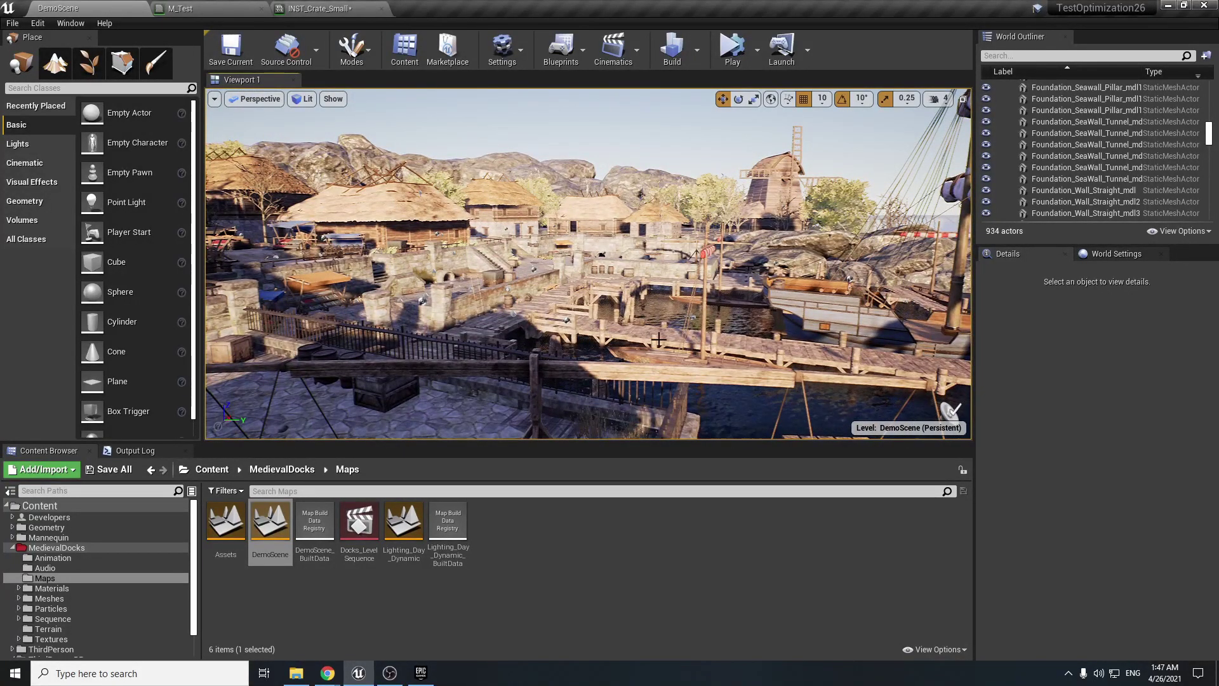
right_click_drag(840, 262, 840, 262)
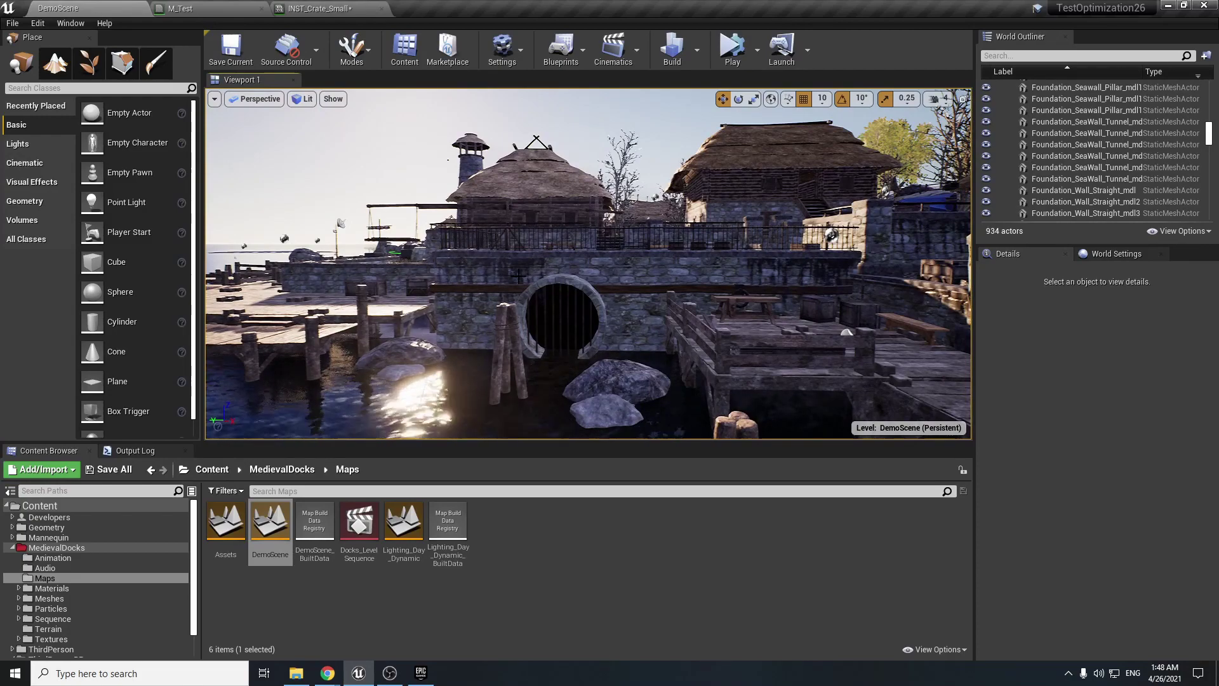
right_click_drag(524, 275, 524, 276)
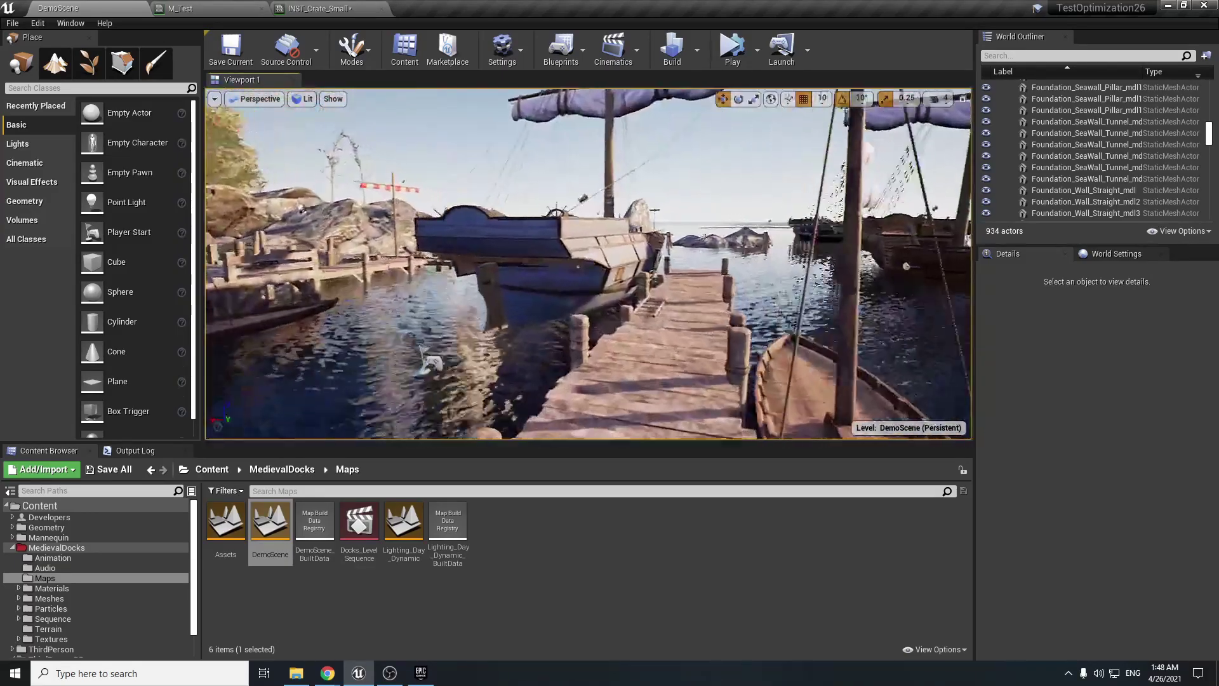
right_click_drag(525, 276, 525, 276)
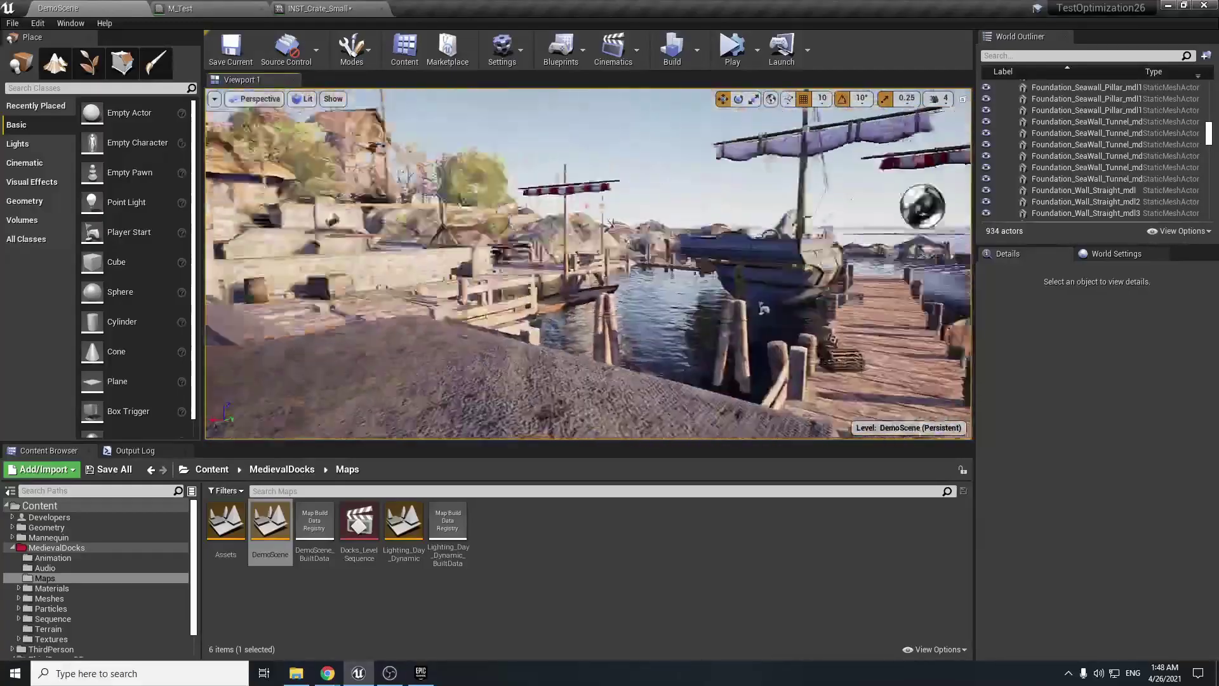
right_click_drag(524, 275, 525, 275)
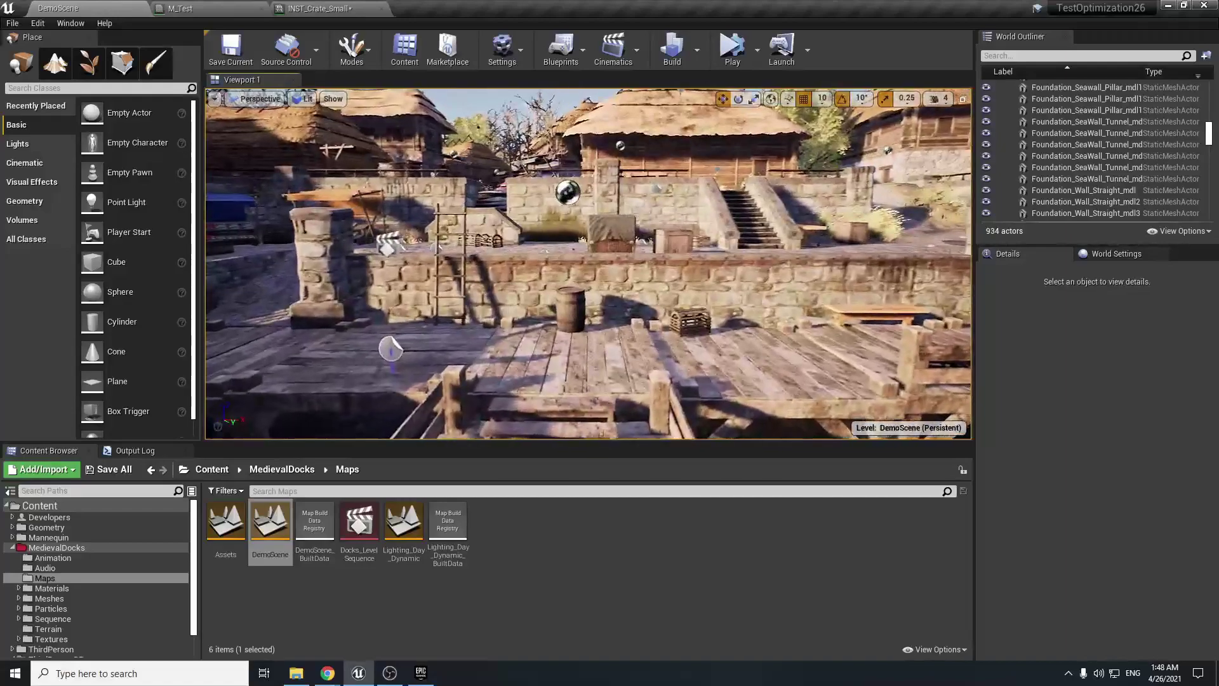
right_click_drag(524, 275, 523, 274)
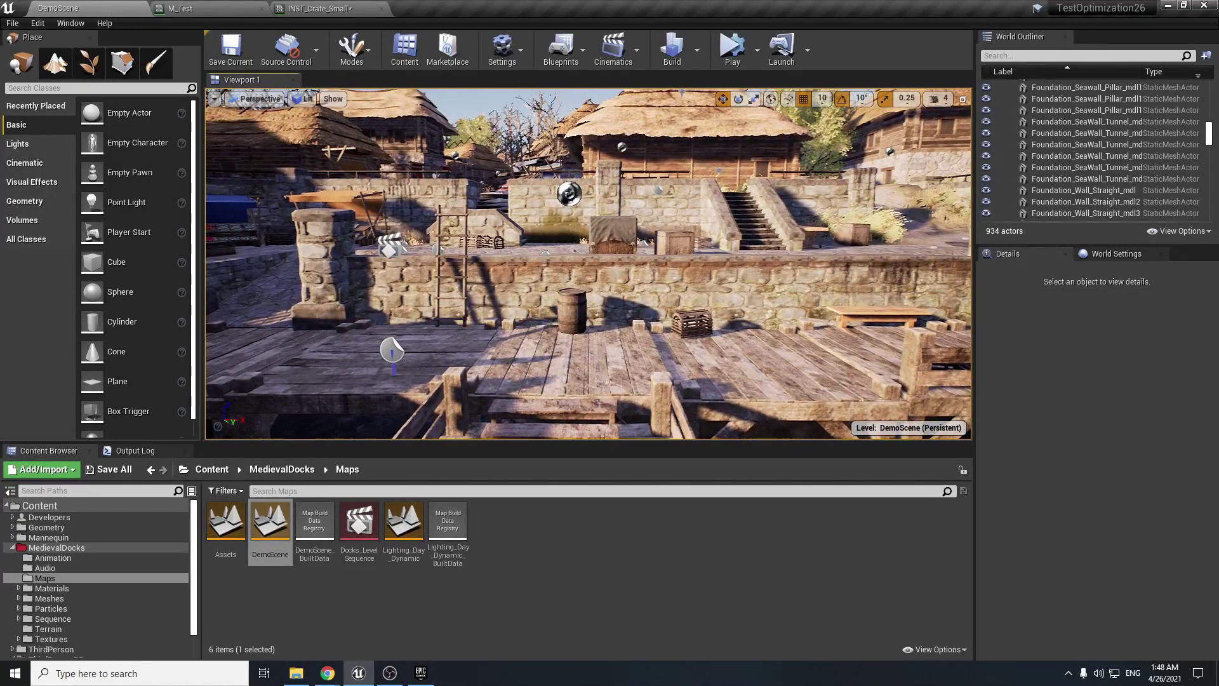